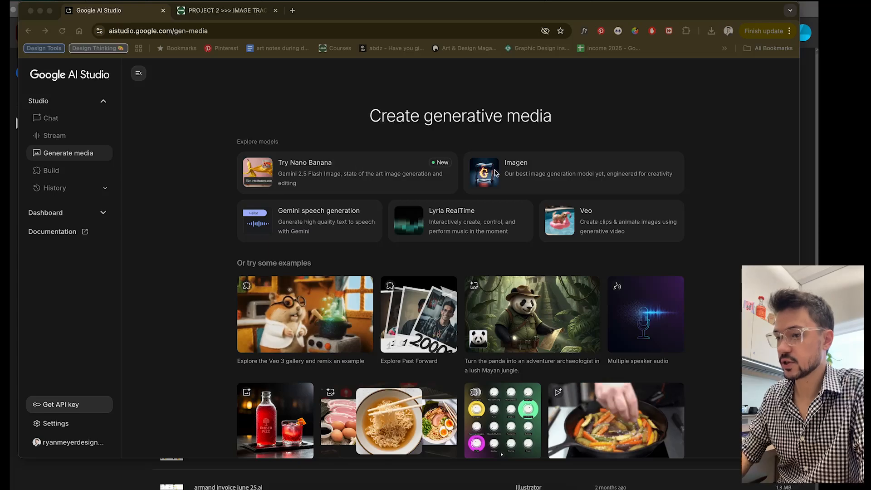
Open Imagen and enter the prompt "a snowy barren landscape with strange broken machines covered in snow, with the northern lights shining in the sky"
left_click(546, 166)
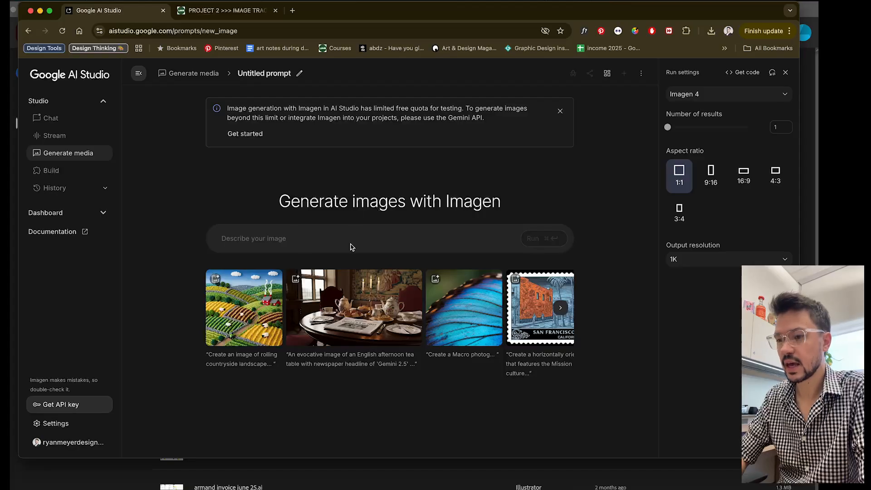
left_click(353, 243)
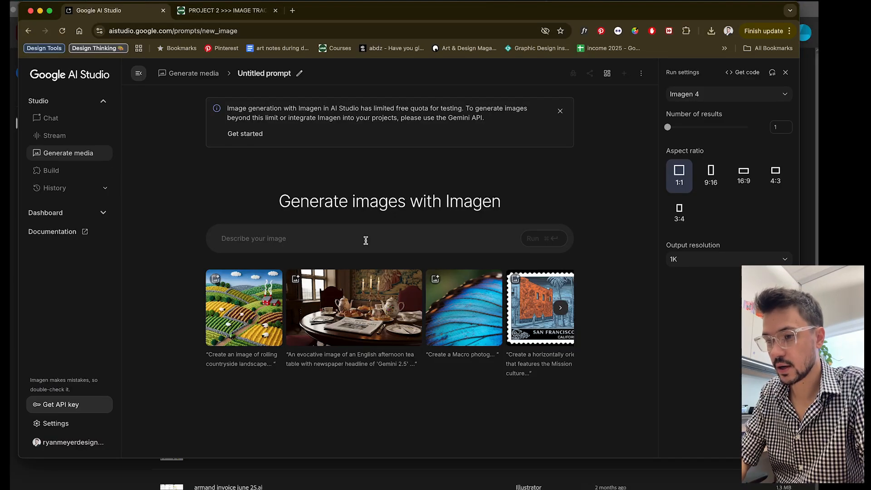
type("a snow")
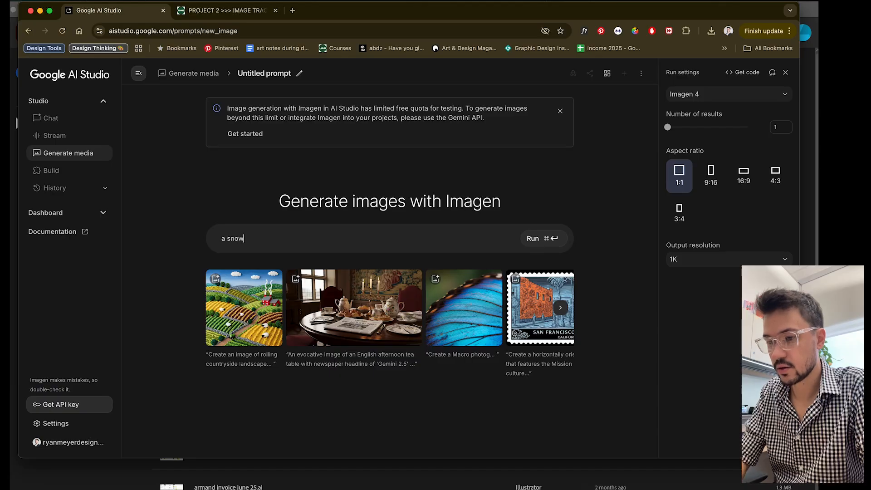
type("y barren land")
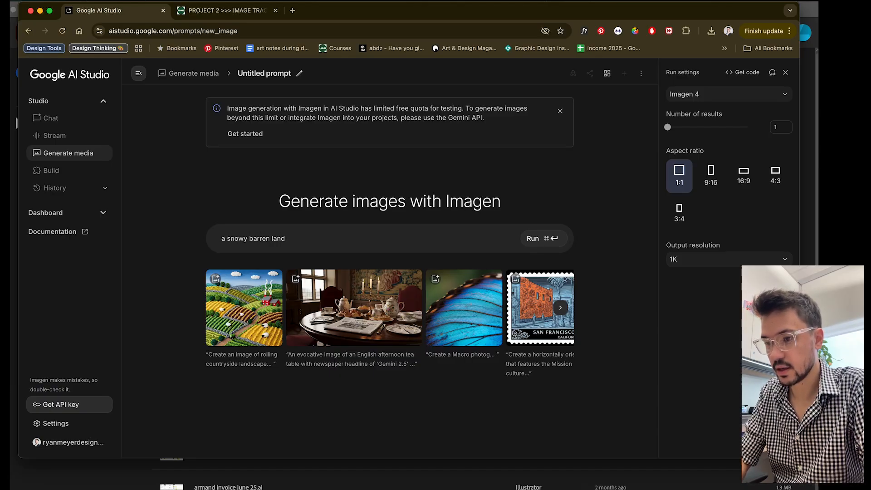
type("scape with ")
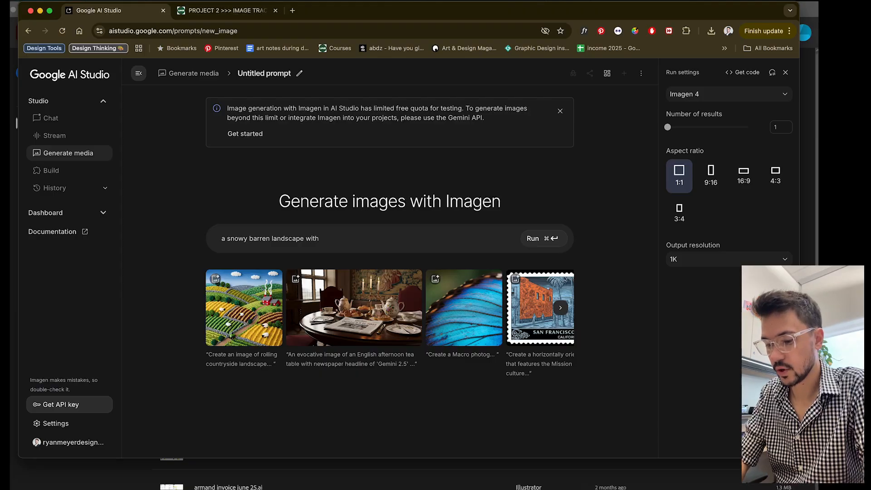
type("strange")
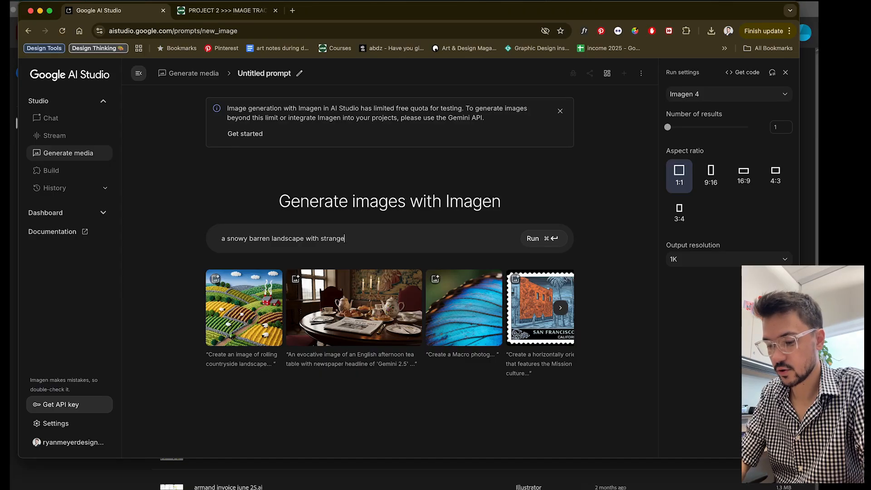
type(" broken")
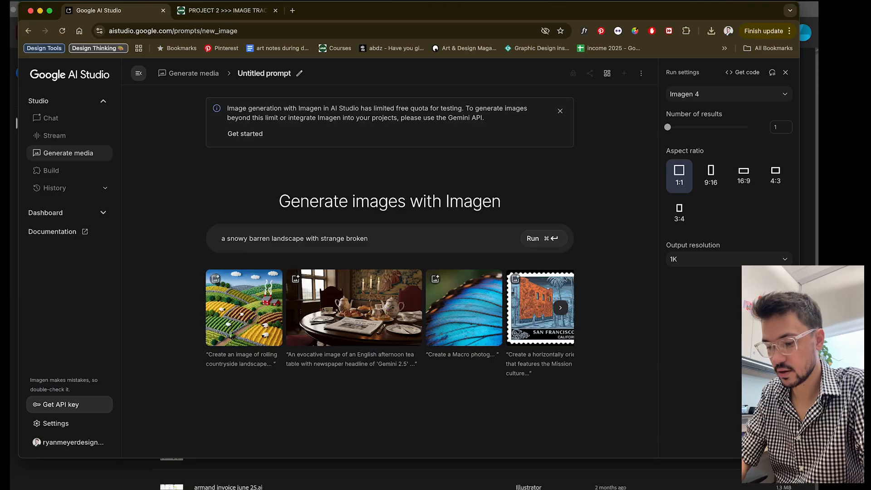
type(" machines")
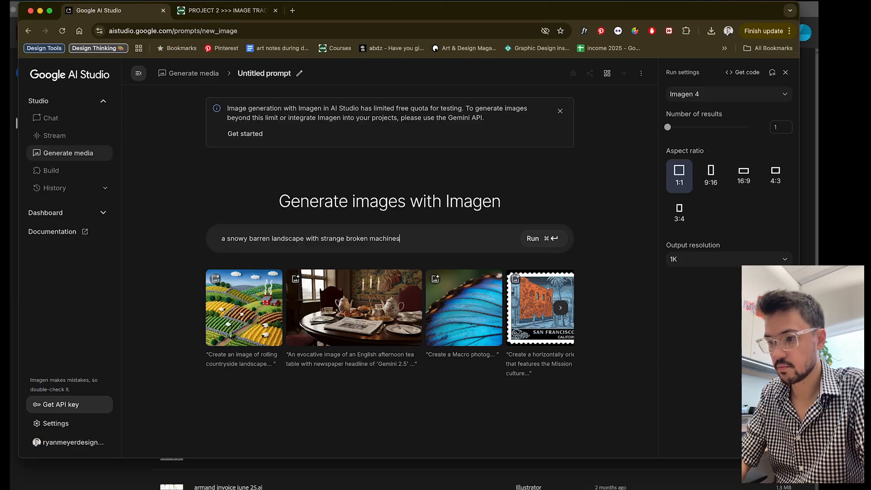
type(" covered ")
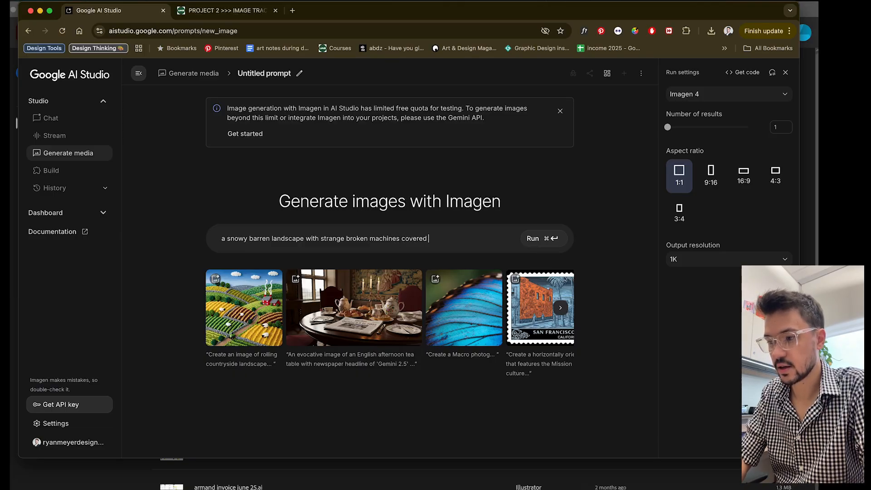
type("in snow")
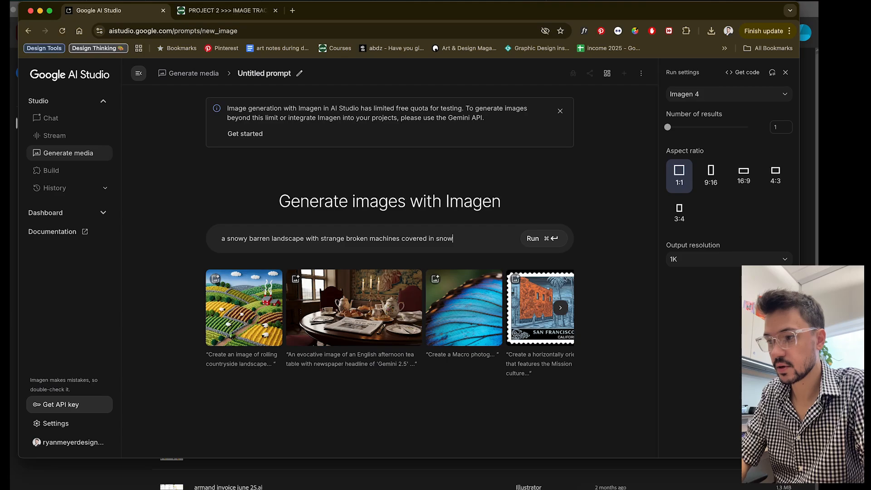
type(", with")
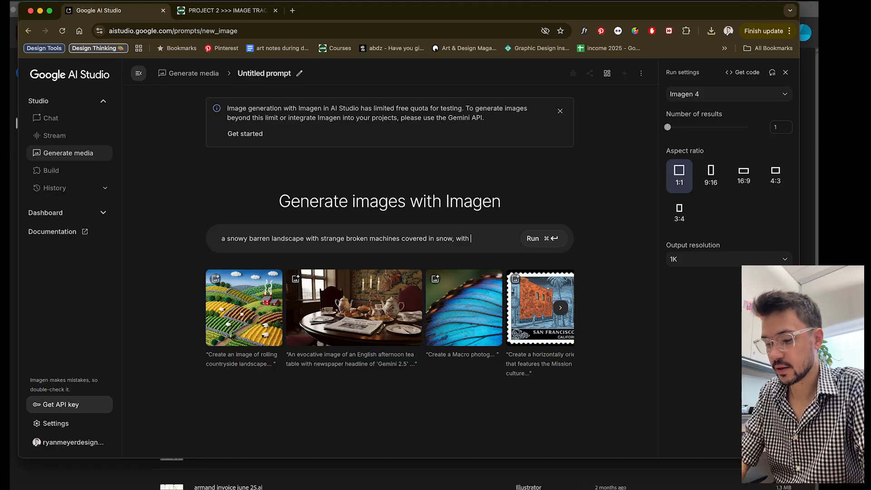
type("the ")
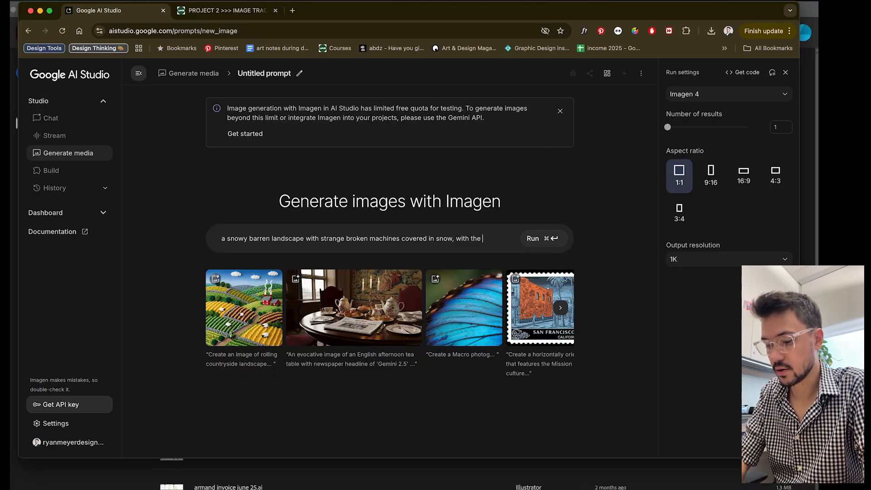
type("northern lights ")
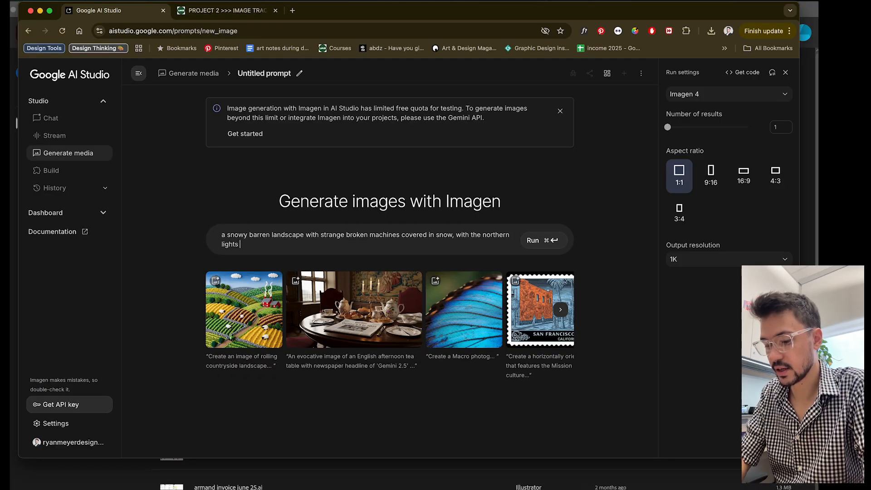
type("shining ")
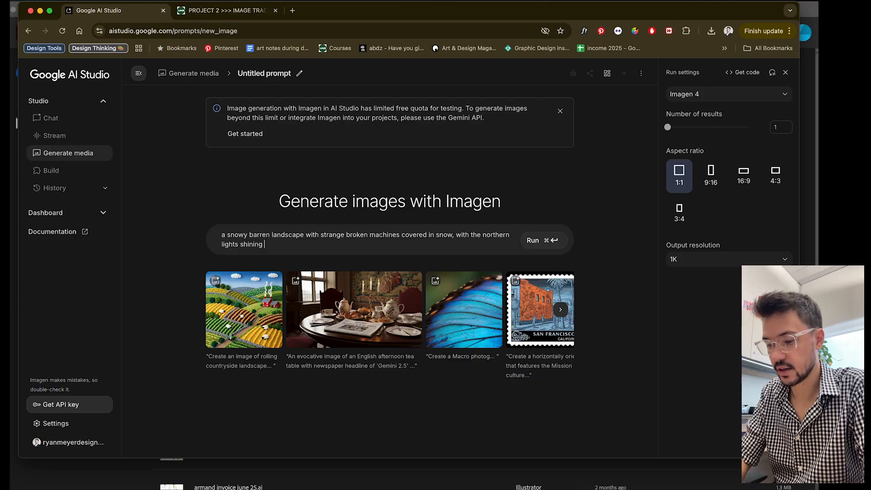
type("in the sky")
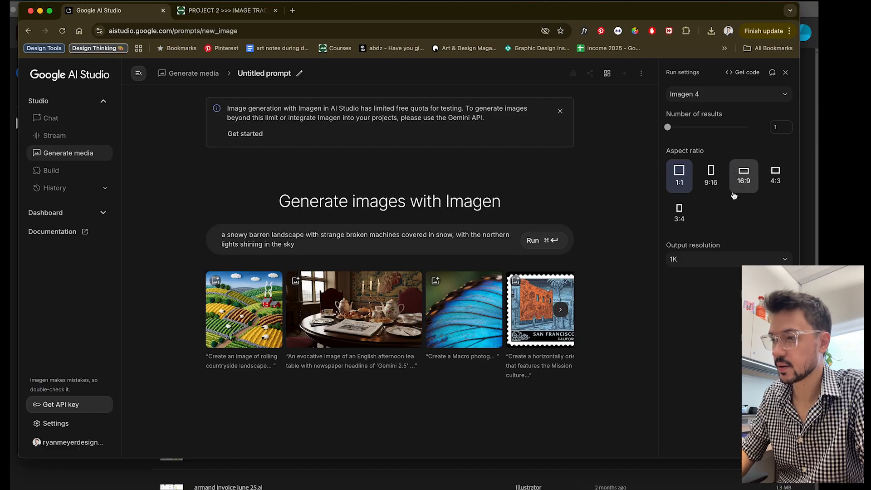
Generate the image with a 4:3 aspect ratio and 2K output resolution
left_click(779, 181)
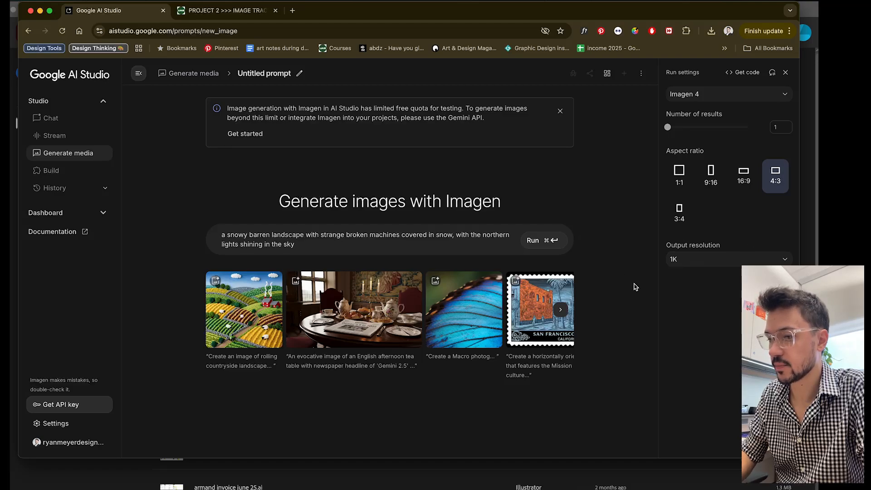
left_click(687, 263)
left_click(670, 301)
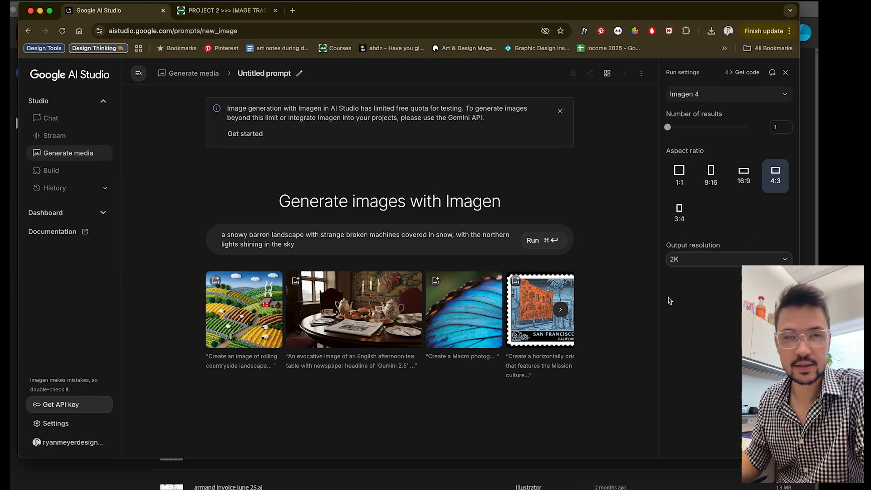
left_click(548, 241)
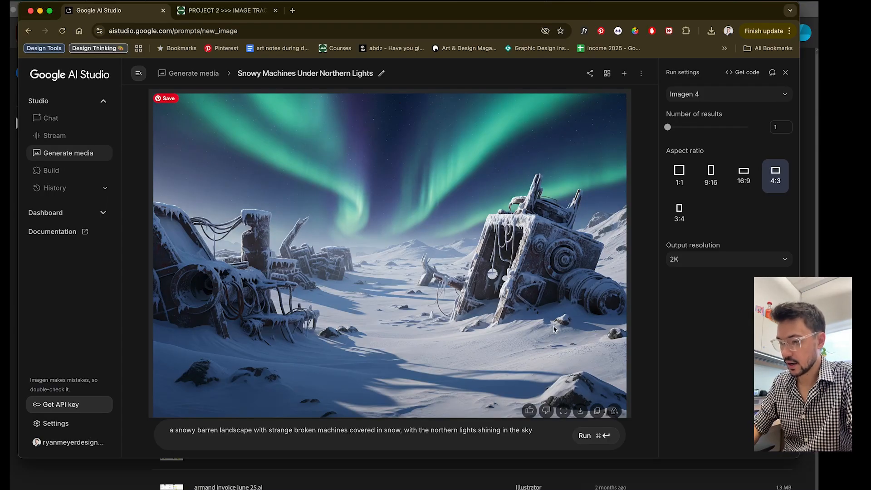
Download the generated image into the "2 - pen tool trace" folder inside 103 > fall 25
left_click(581, 412)
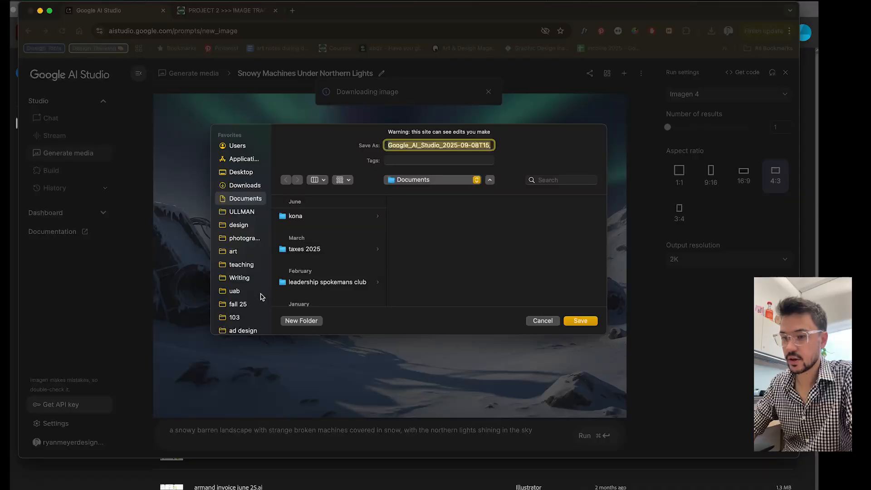
left_click(241, 317)
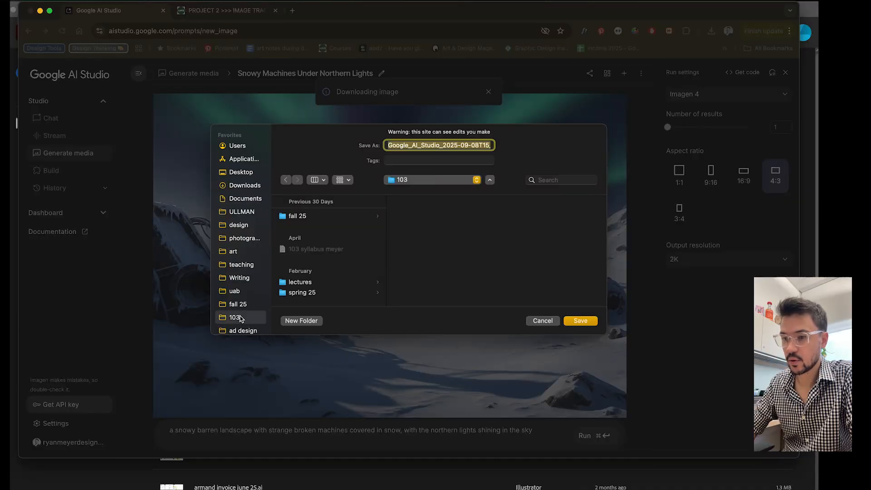
left_click(306, 221)
left_click(434, 220)
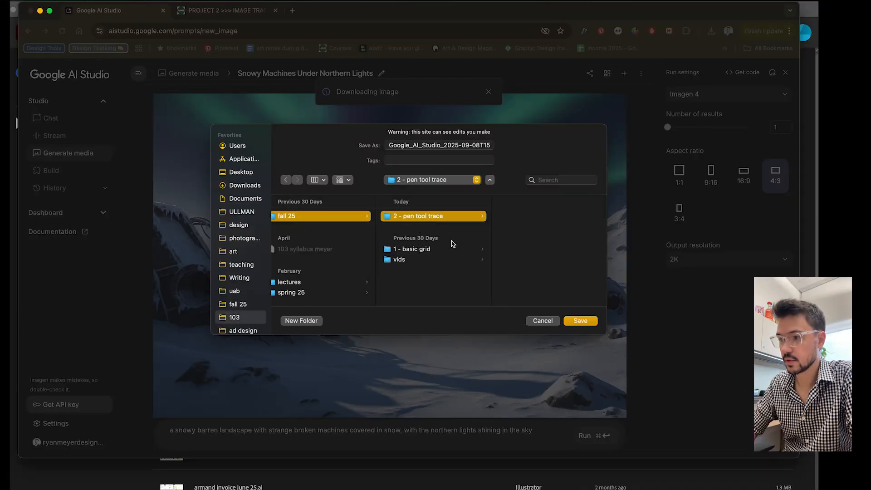
left_click(583, 321)
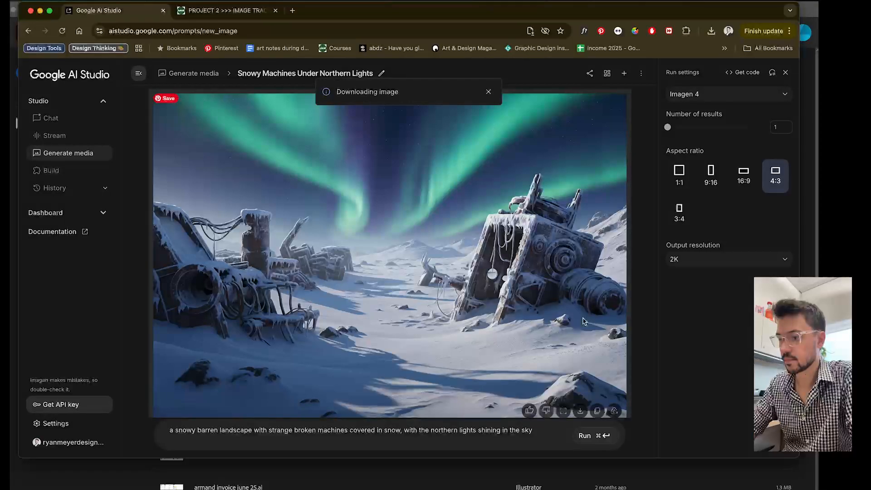
Switch to Illustrator and create a portrait 11 x 17 in document named "landscape tracing"
left_click(313, 476)
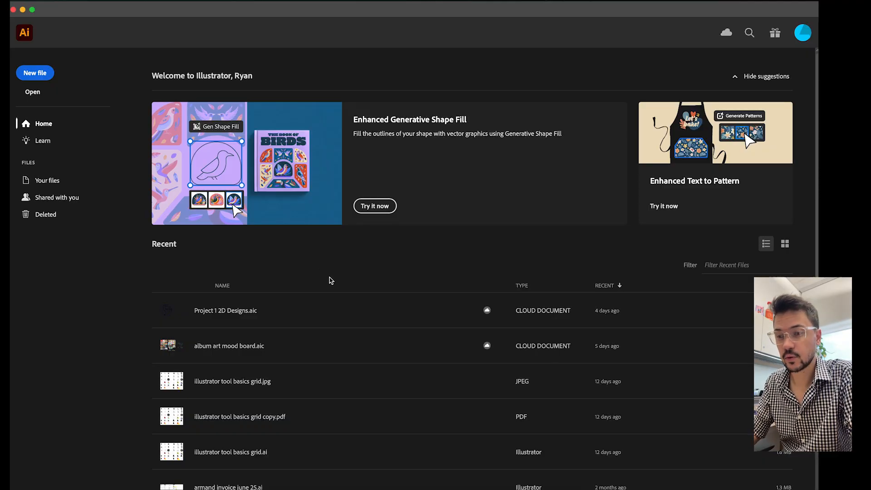
left_click(38, 74)
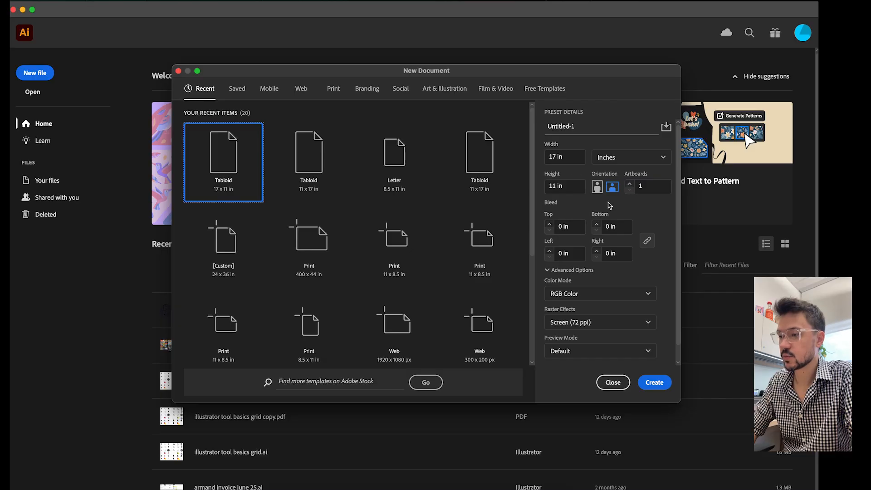
left_click(598, 188)
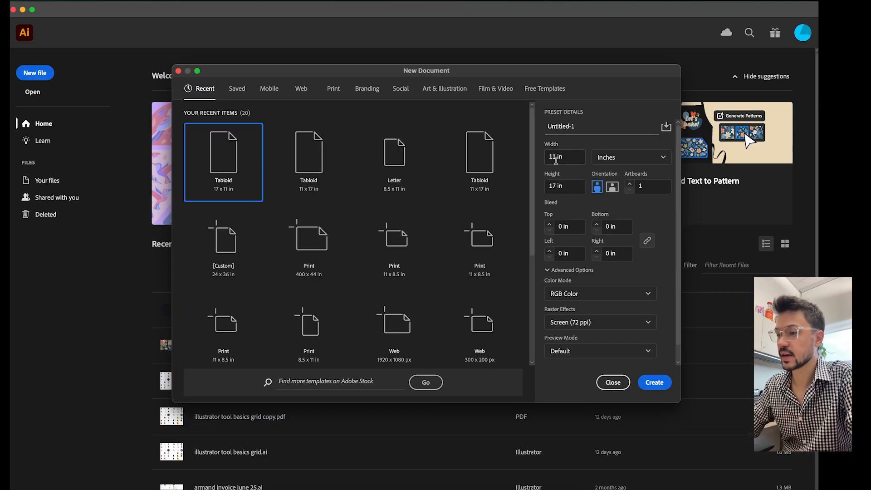
left_click_drag(578, 128, 533, 129)
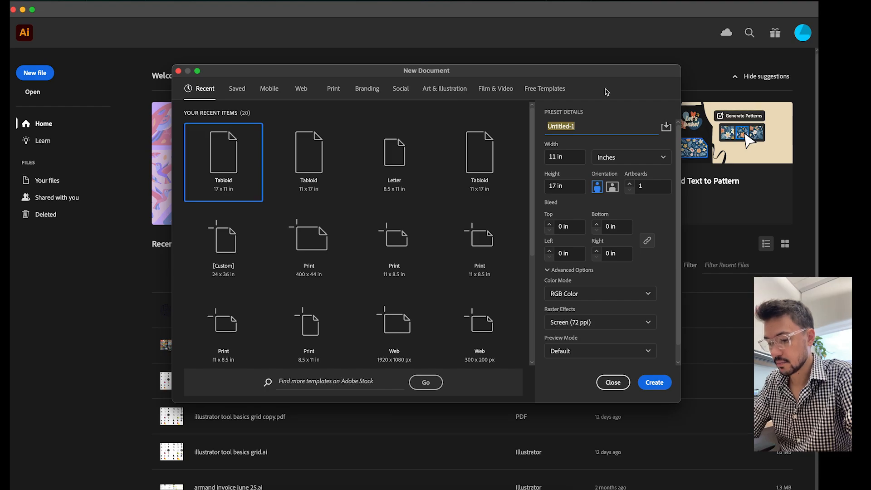
type("landscape tra")
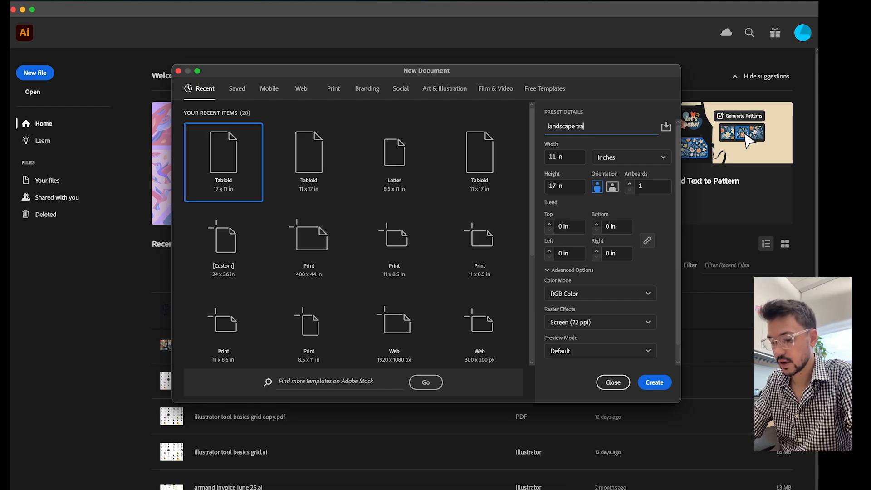
type("ing")
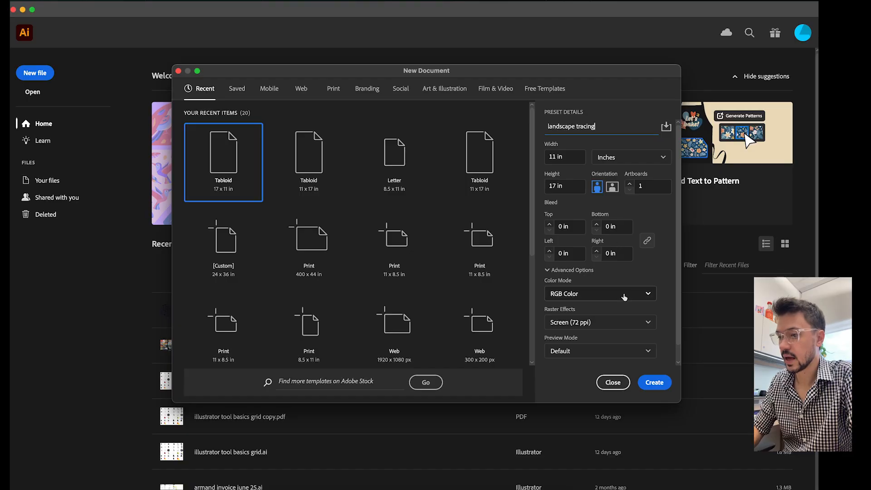
scroll(592, 282, "down", 1)
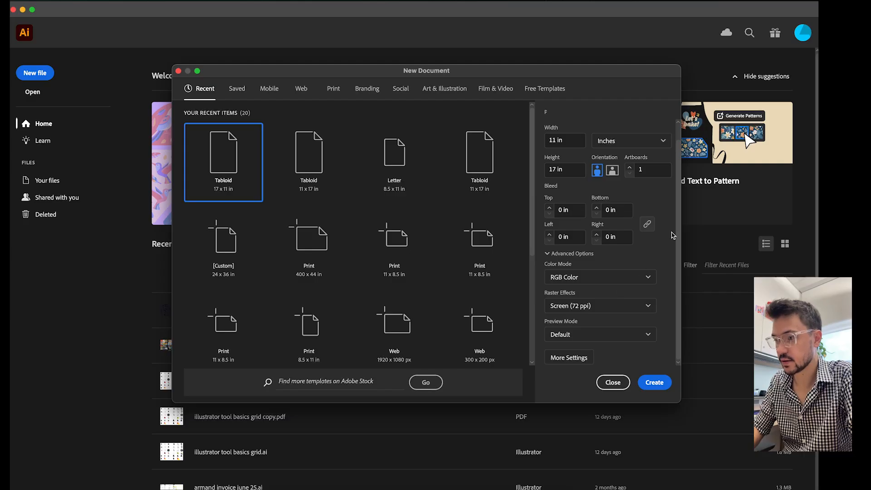
scroll(664, 200, "up", 1)
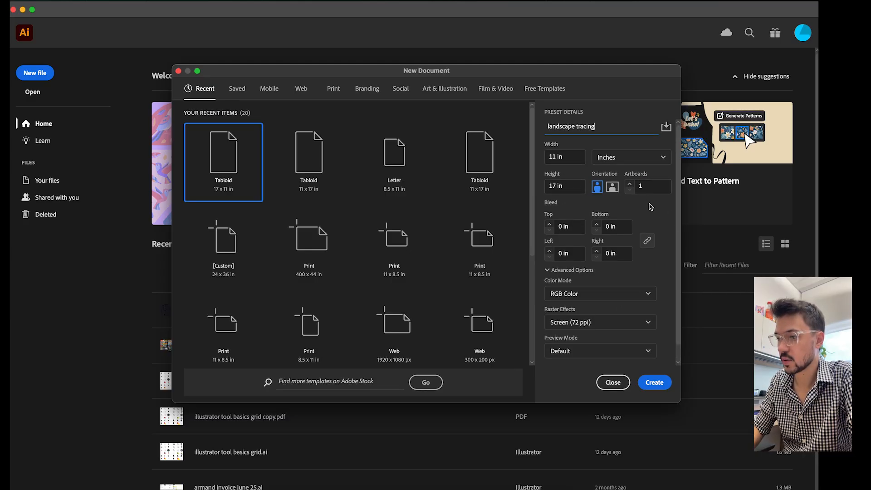
scroll(650, 206, "down", 1)
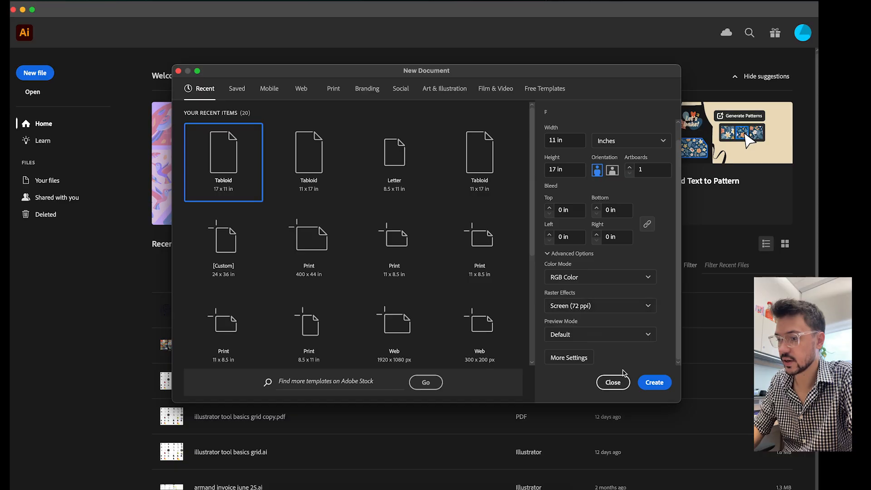
left_click(653, 383)
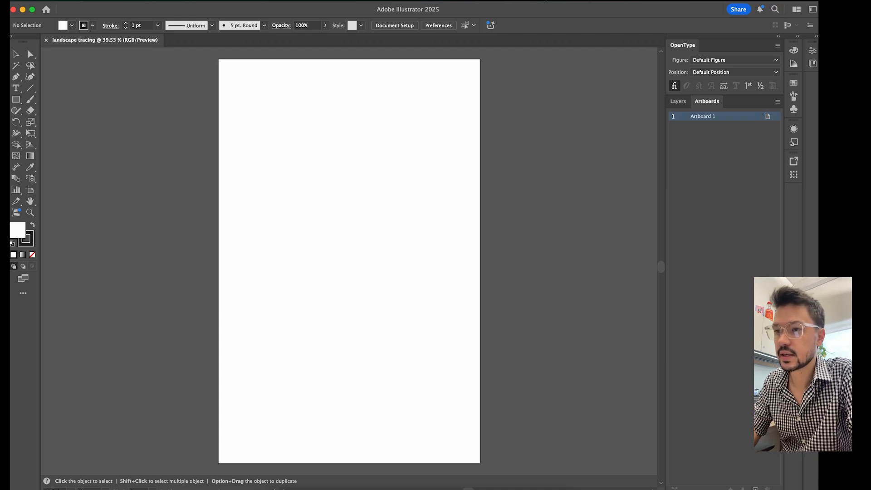
Place the aurora landscape PNG from the "2 - pen tool trace" folder as a linked file on the artboard
left_click(79, 1)
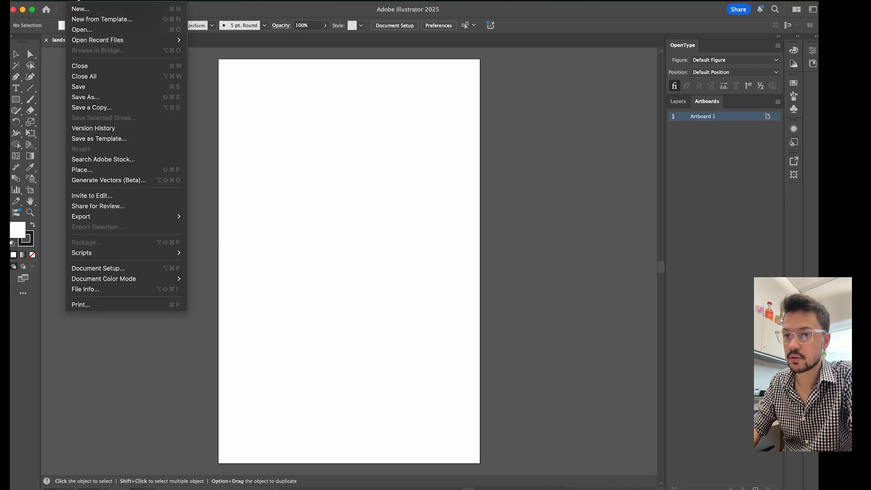
left_click(105, 170)
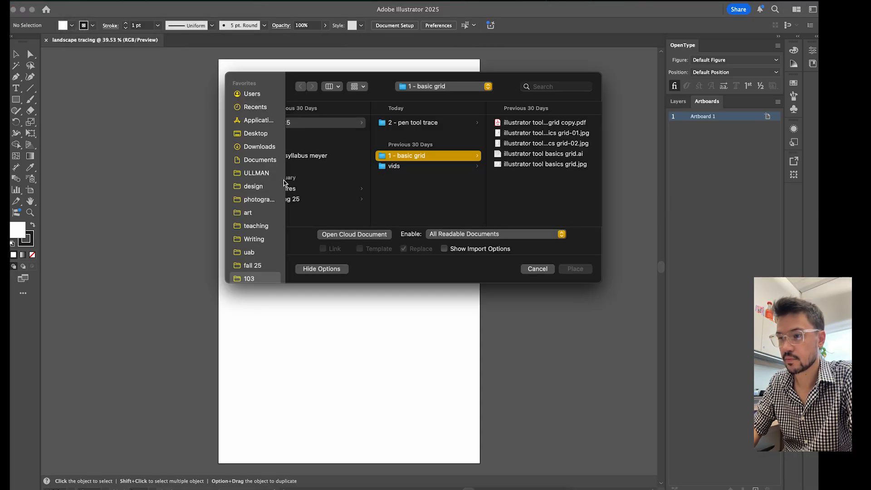
left_click(415, 122)
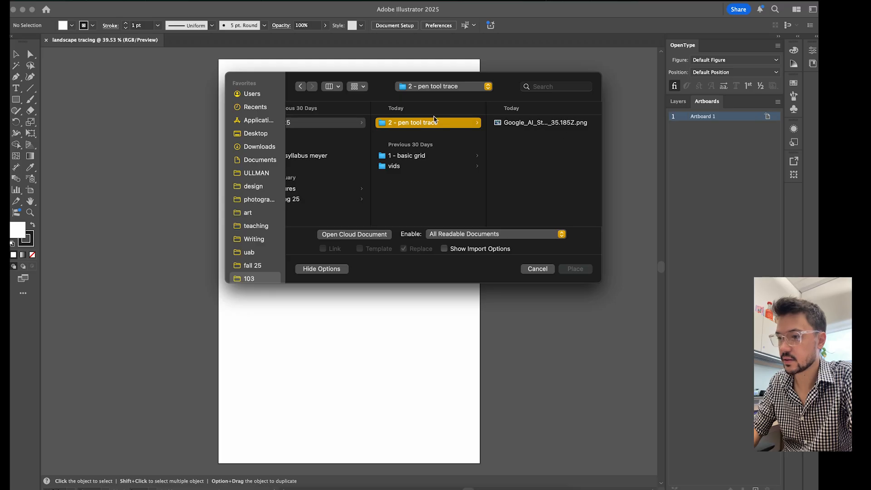
left_click(526, 126)
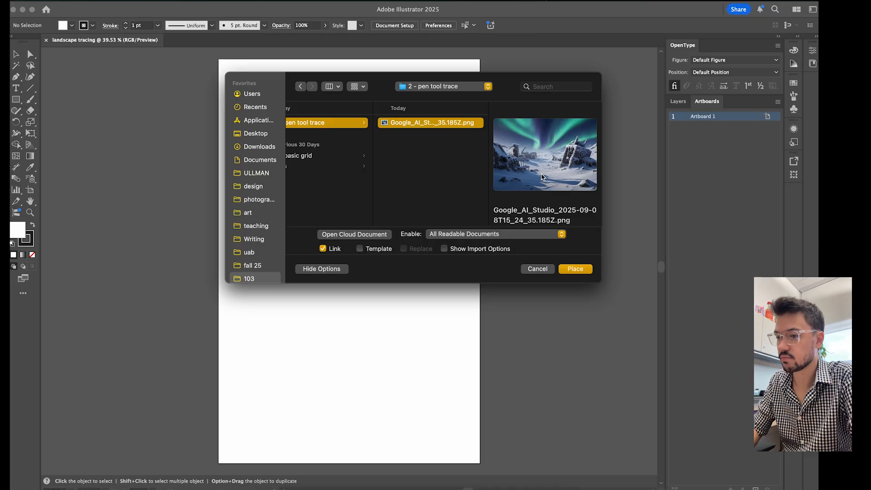
left_click(576, 269)
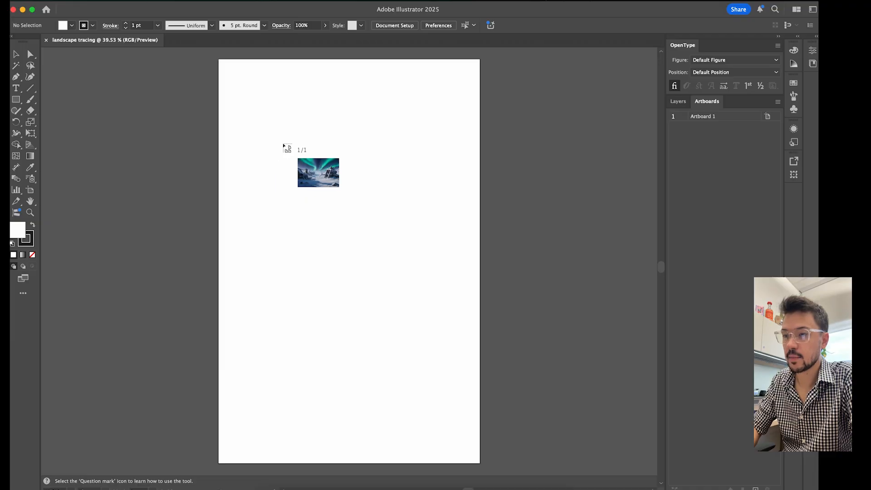
left_click(250, 124)
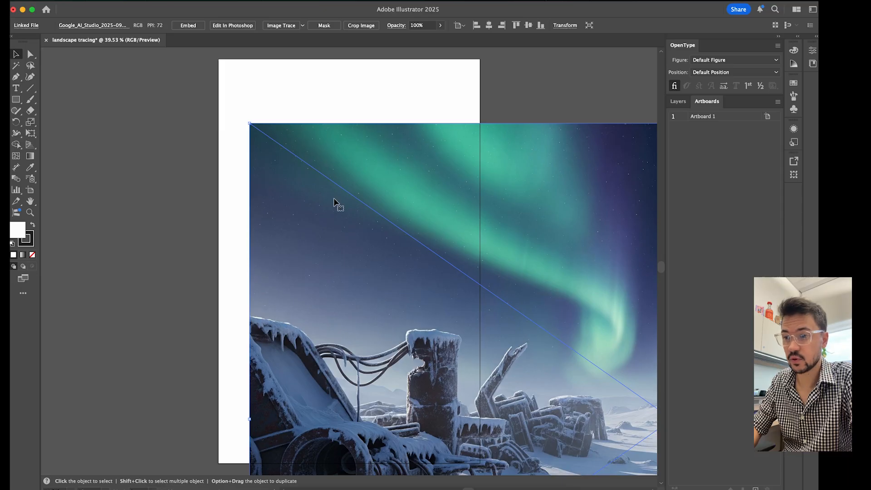
Scale the placed image down proportionally to fit inside the artboard's width and centre it horizontally in the upper half
left_click_drag(412, 187, 250, 138)
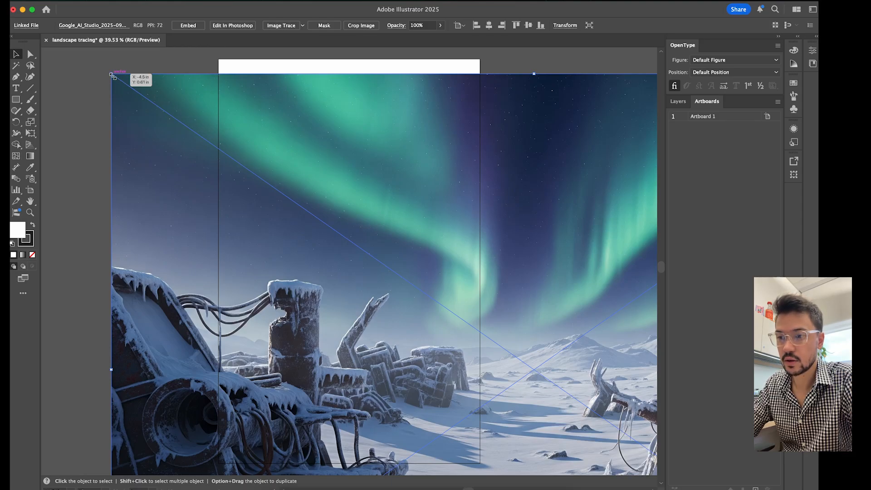
left_click_drag(113, 77, 231, 137)
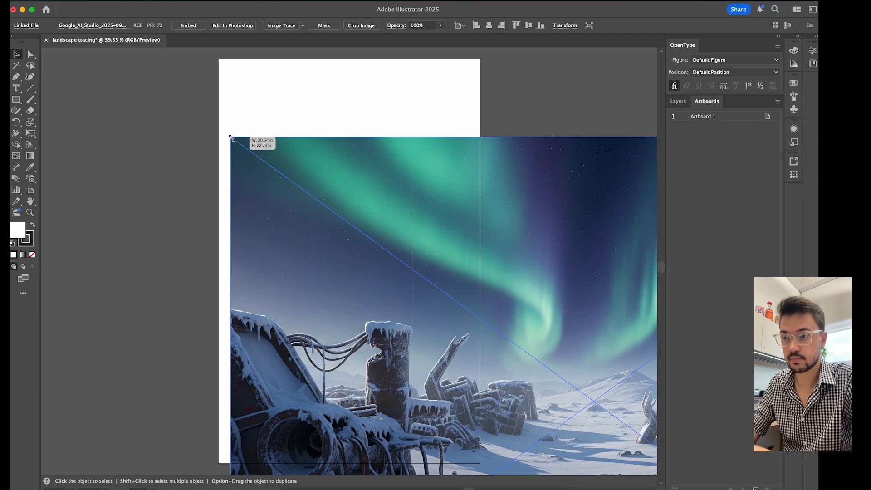
left_click_drag(230, 137, 255, 154)
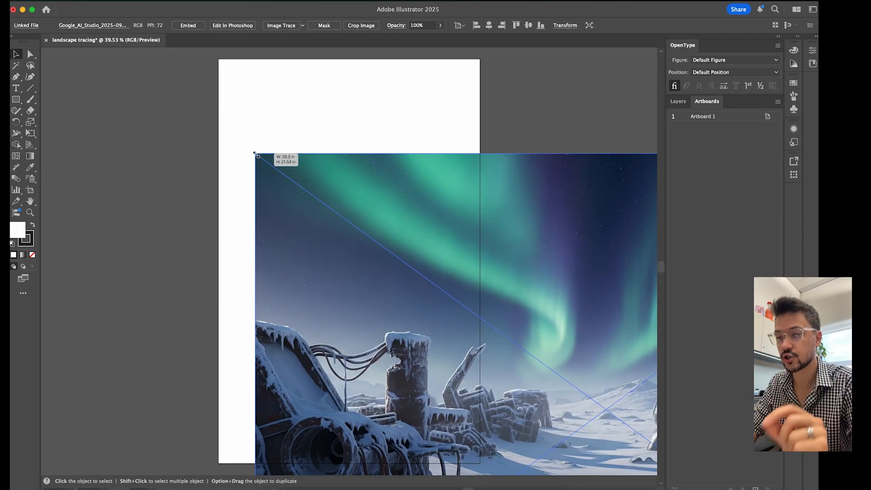
left_click_drag(254, 153, 465, 356)
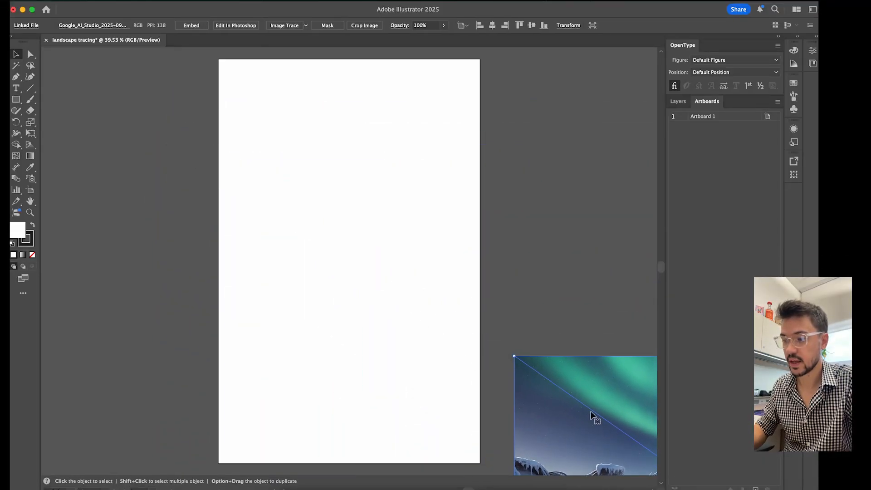
left_click_drag(564, 398, 219, 144)
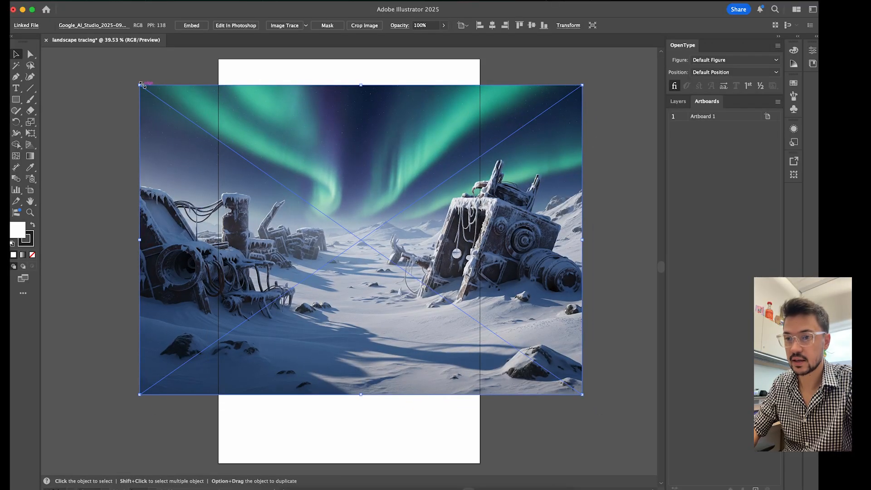
left_click_drag(141, 85, 373, 200)
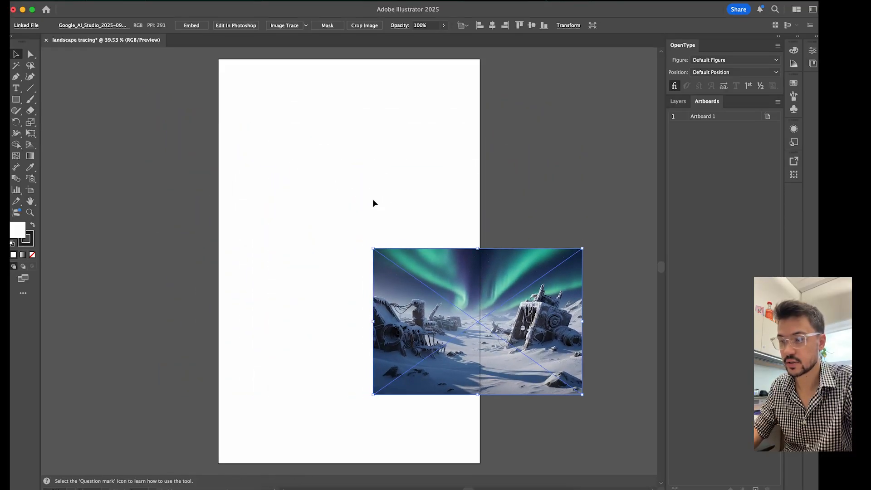
left_click_drag(501, 296, 374, 162)
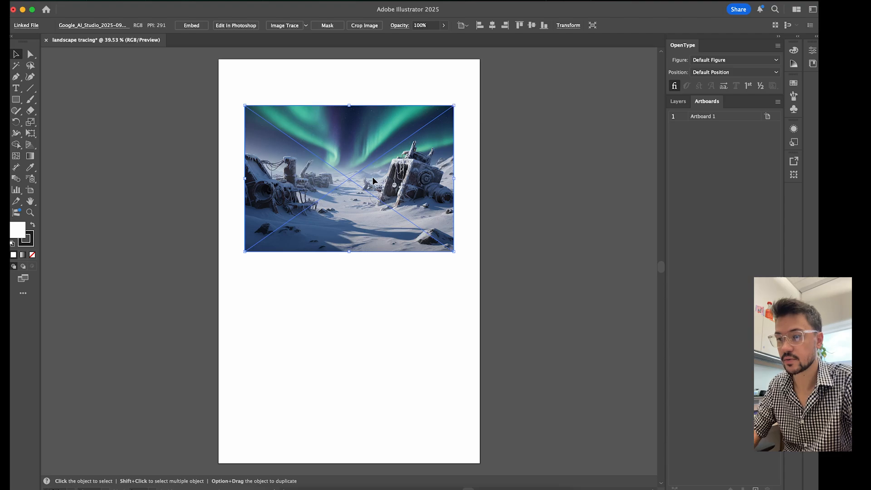
left_click(351, 372)
left_click_drag(403, 158, 403, 150)
left_click(397, 389)
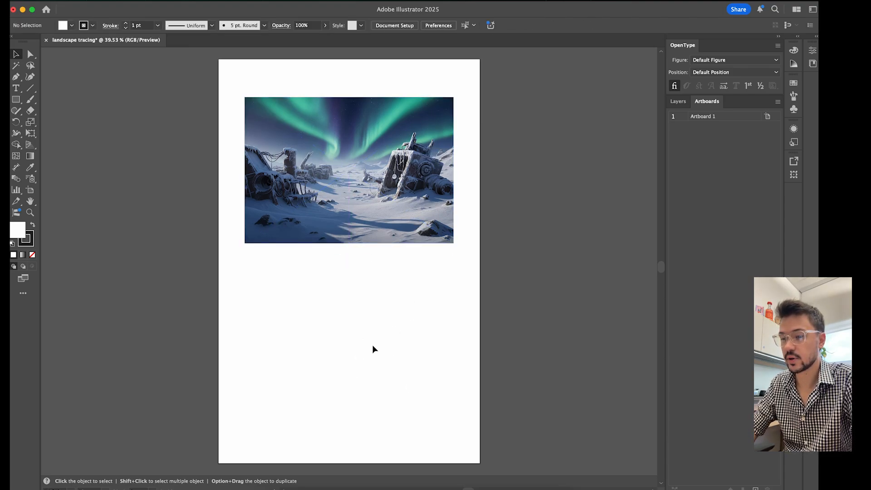
left_click_drag(387, 229, 386, 227)
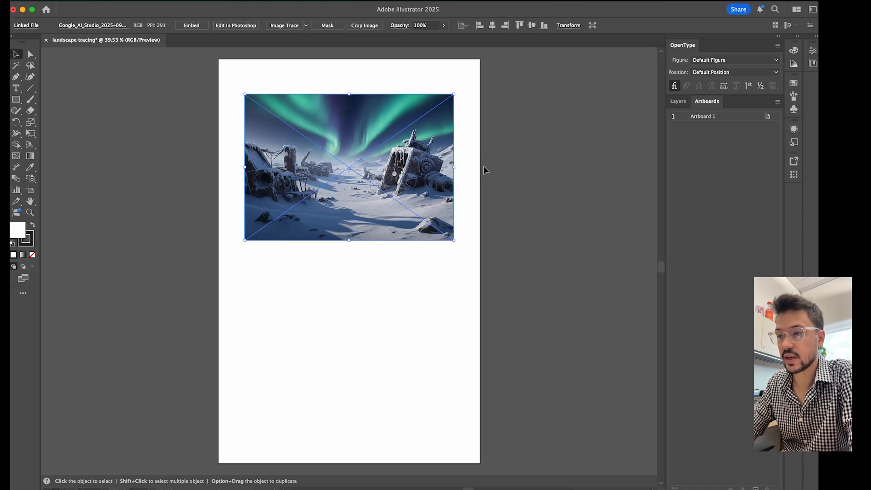
Delete the placed landscape image from the artboard
left_click(341, 294)
left_click(372, 207)
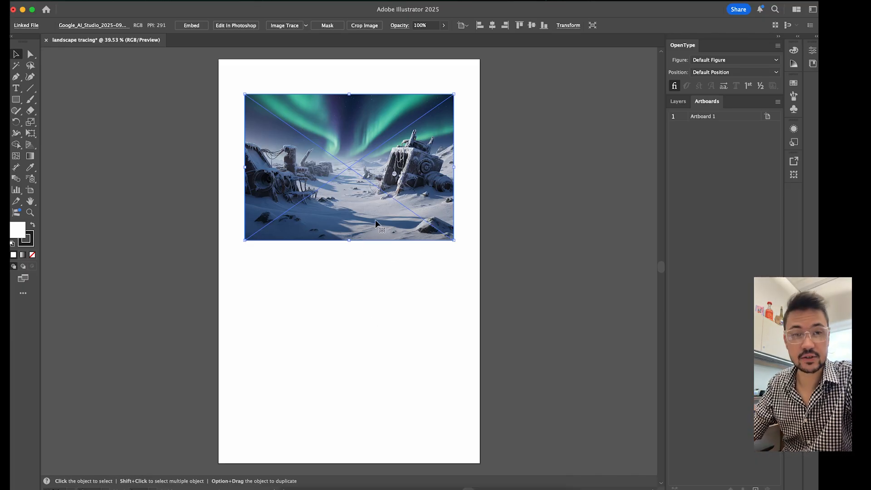
key("Delete")
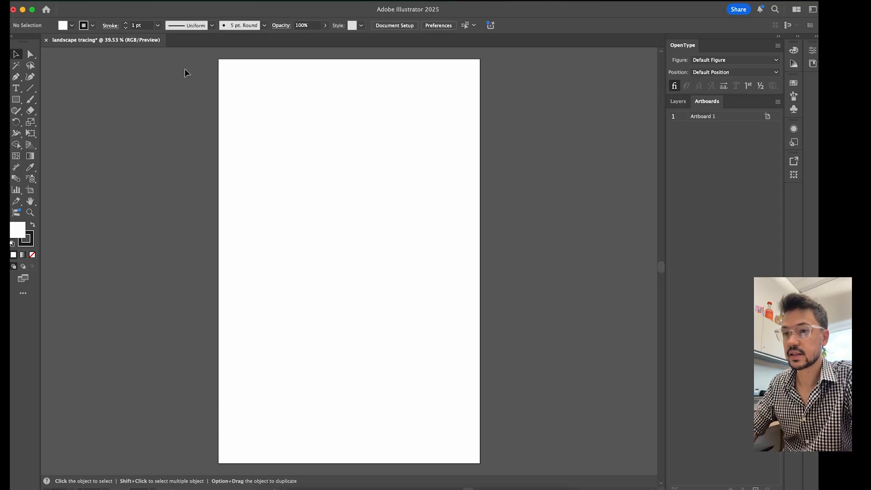
Place the aurora landscape PNG again, sizing it to fit within the artboard's width, and centre it horizontally in the upper half
left_click(73, 0)
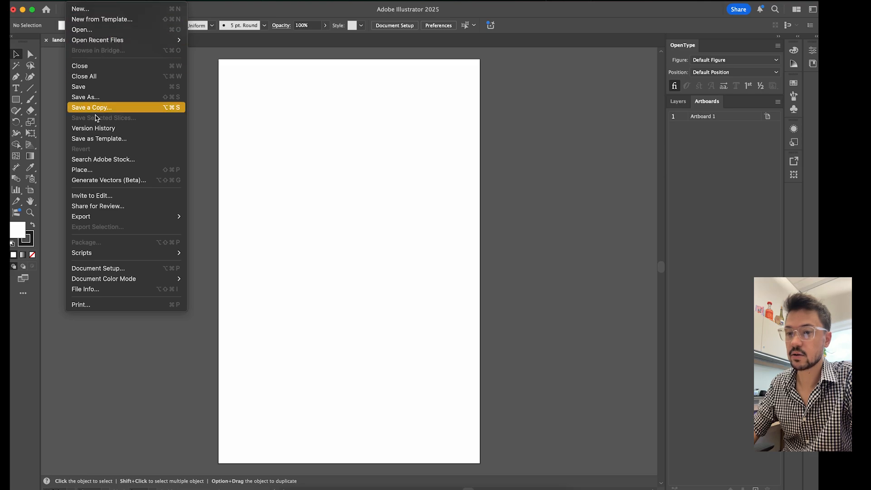
left_click(90, 170)
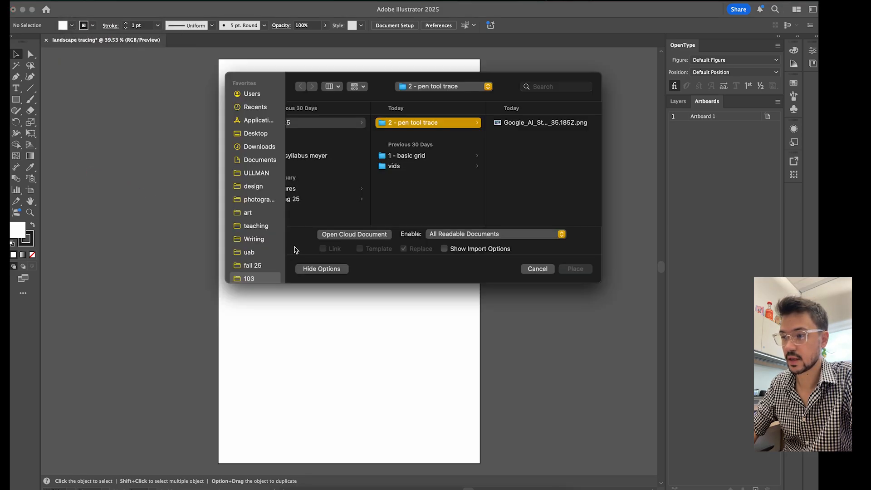
left_click(577, 269)
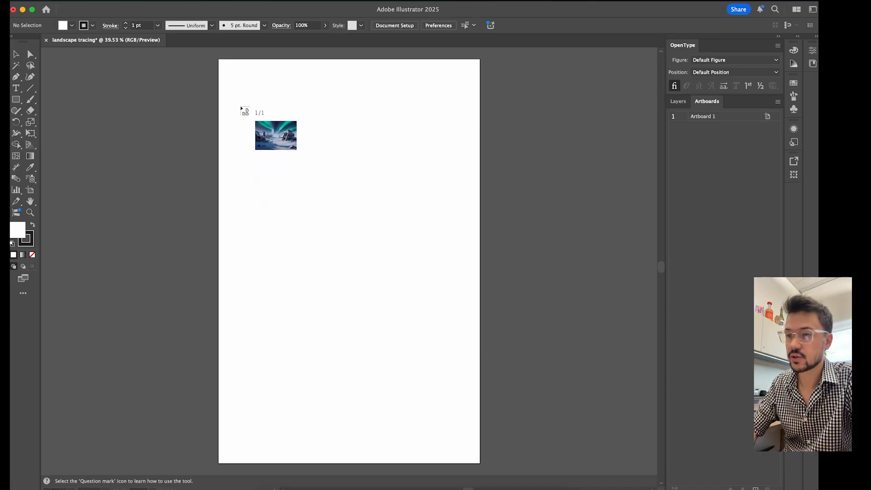
left_click_drag(241, 108, 452, 308)
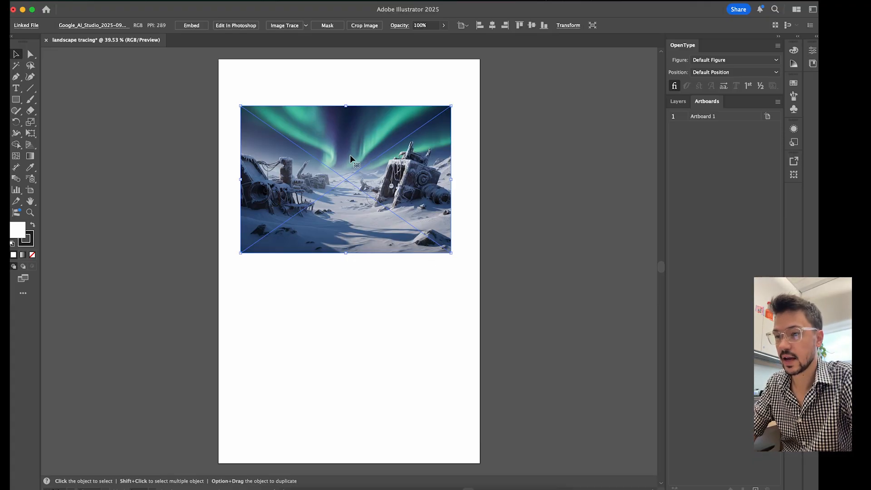
left_click_drag(346, 155, 347, 141)
left_click(548, 157)
Duplicate the landscape image and position the copy directly below the original in the artboard's lower half
left_click(407, 169)
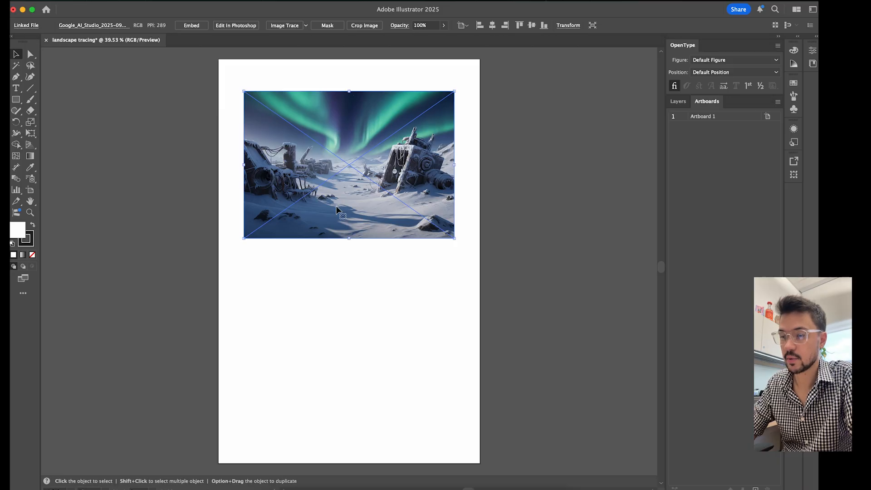
key("a")
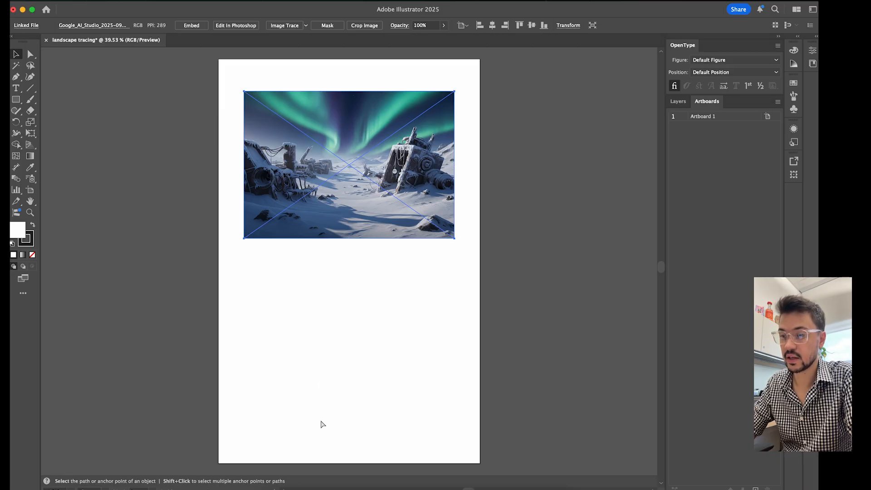
key("super+v")
left_click_drag(380, 250, 379, 338)
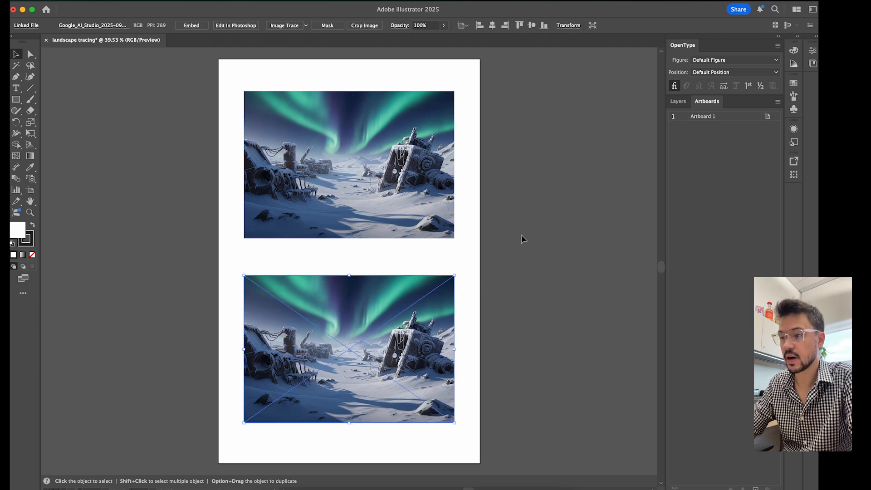
left_click(529, 246)
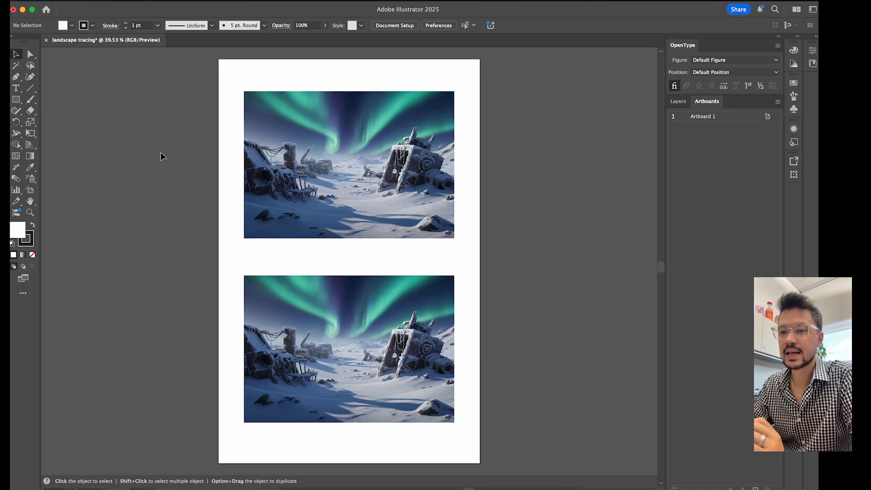
Activate the Pen tool and set the workspace to Essentials Classic
left_click(16, 77)
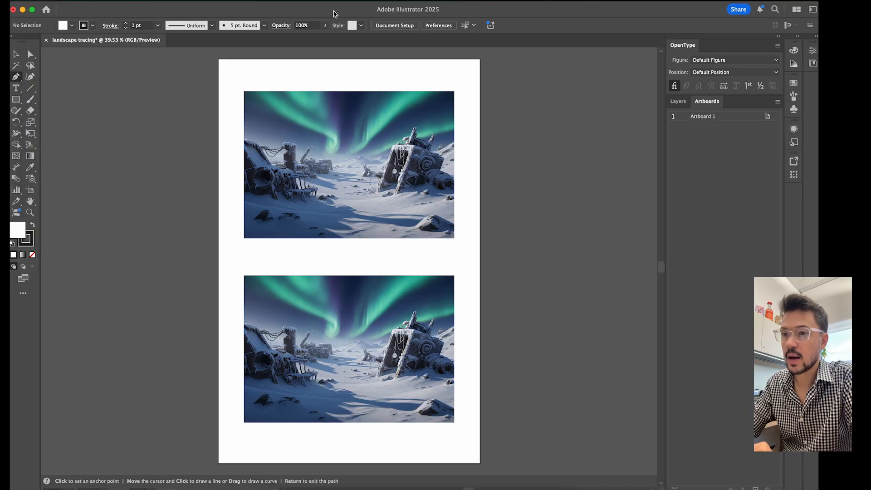
left_click(814, 11)
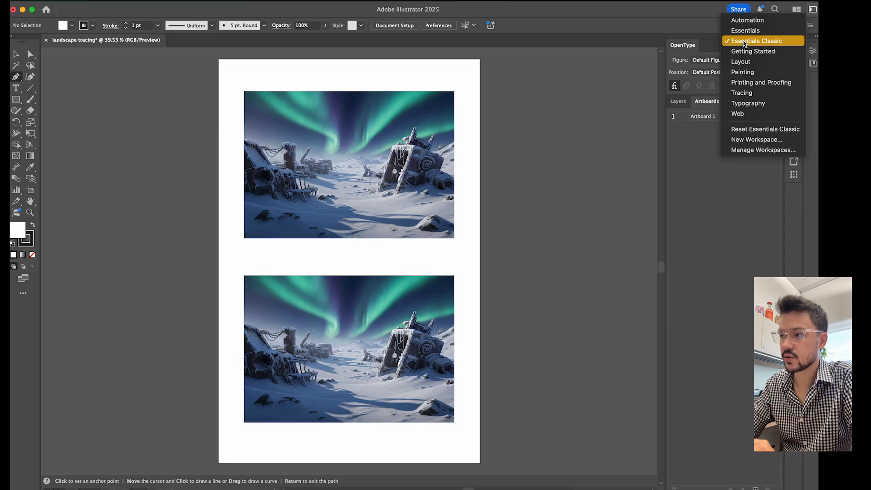
left_click(757, 42)
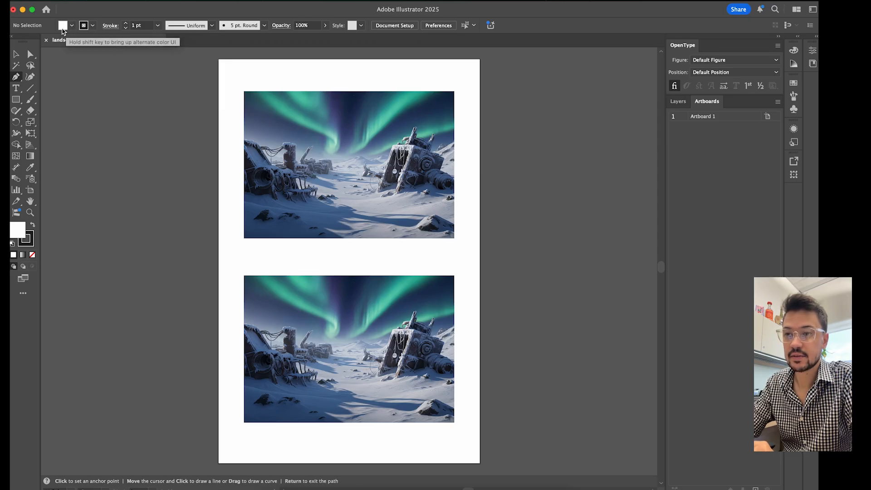
Check the current fill and stroke colours and the available stroke swatches
left_click(62, 27)
left_click(84, 25)
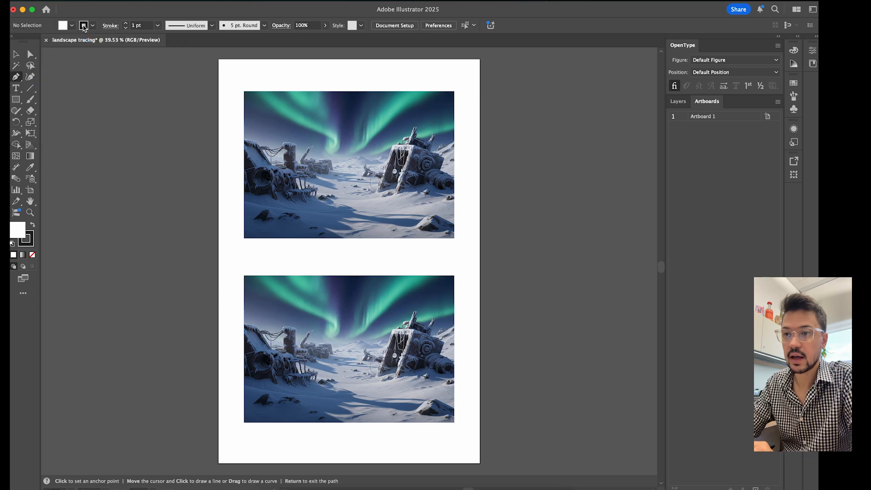
left_click(84, 26)
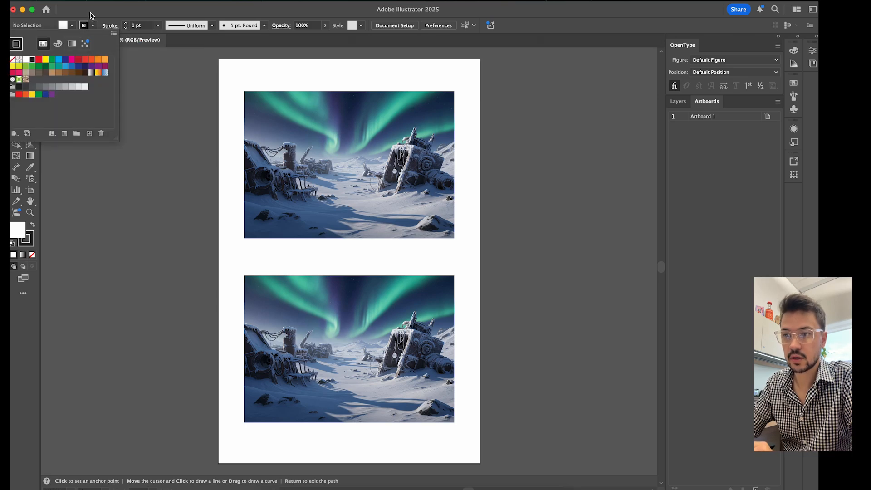
left_click(91, 16)
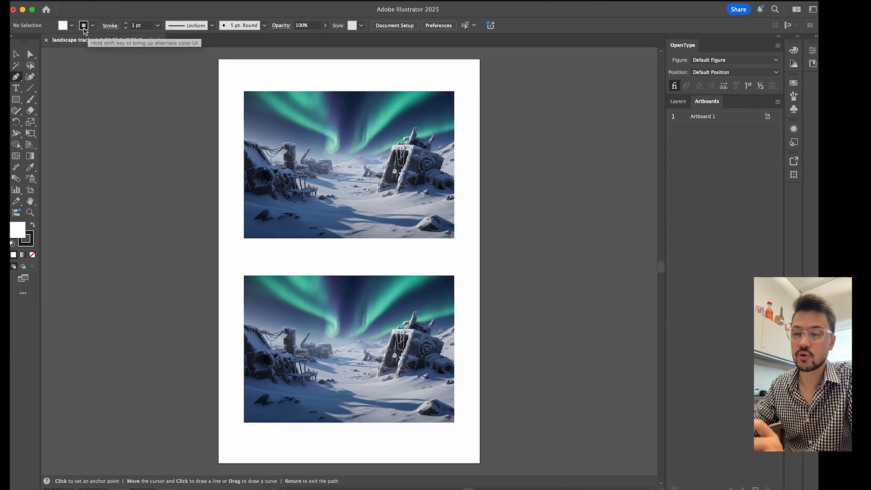
Draw a closed, irregular nine-point shape with straight Pen tool segments on the empty canvas left of the artboard
left_click(107, 124)
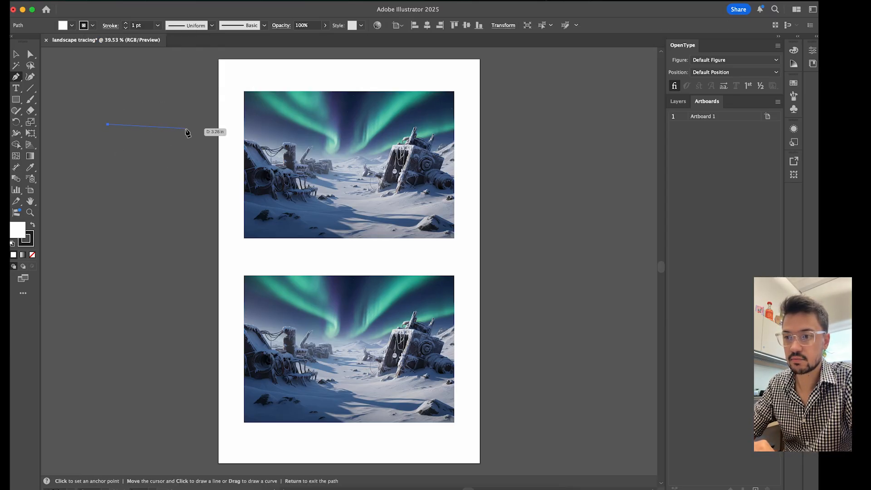
left_click(186, 129)
left_click(183, 241)
left_click(133, 270)
left_click(91, 246)
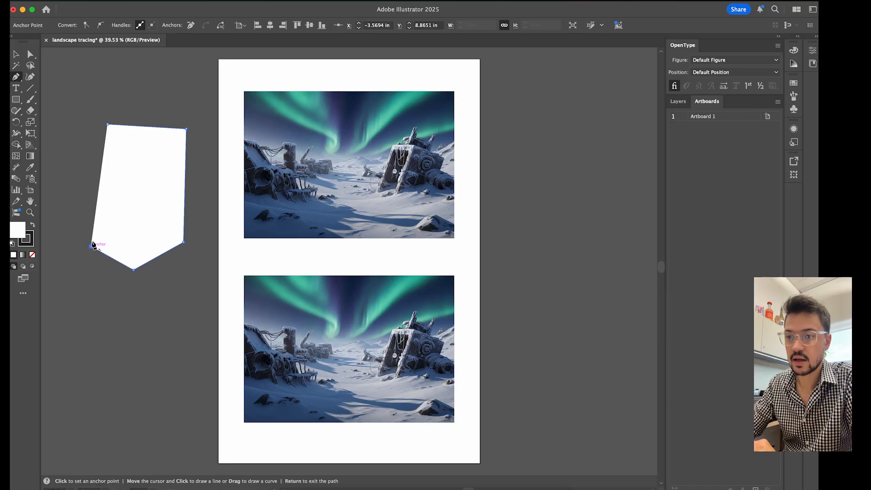
left_click(88, 194)
left_click(131, 193)
left_click(108, 160)
left_click(84, 137)
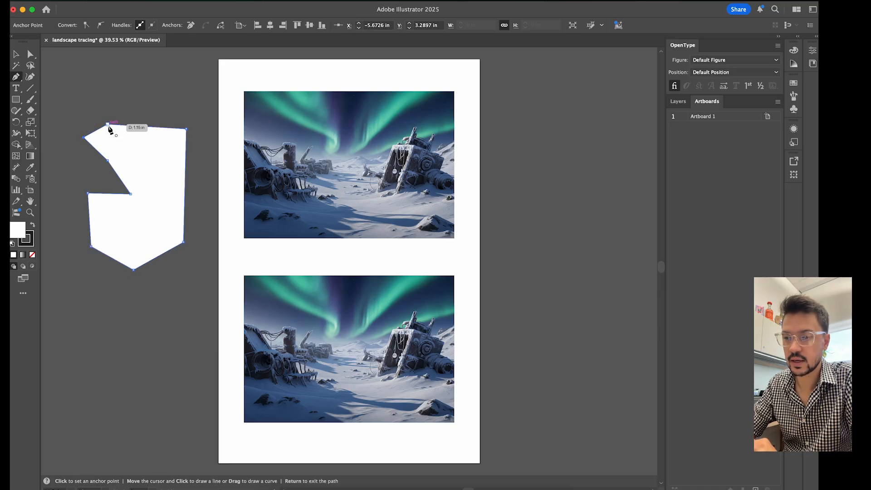
left_click(108, 125)
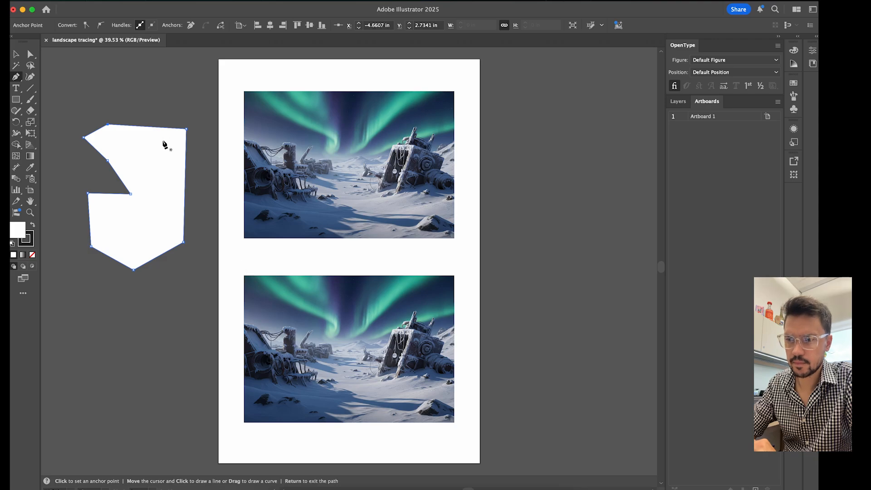
Examine the edge, thin outline and whole form of the white shape drawn beside the artboard
key("v")
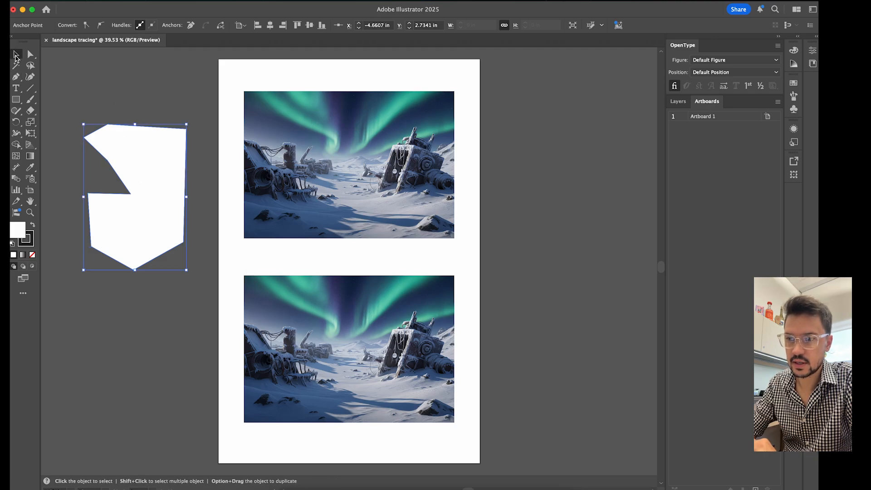
left_click(135, 97)
scroll(169, 179, "up", 10)
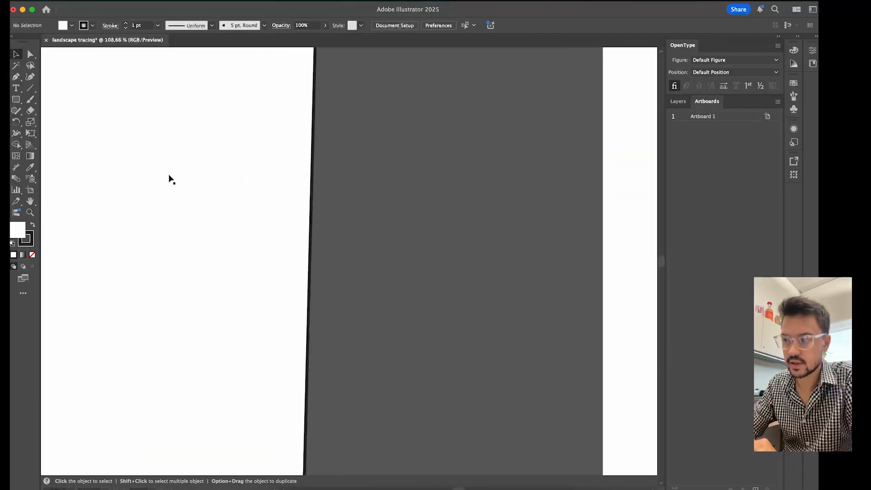
scroll(368, 234, "up", 4)
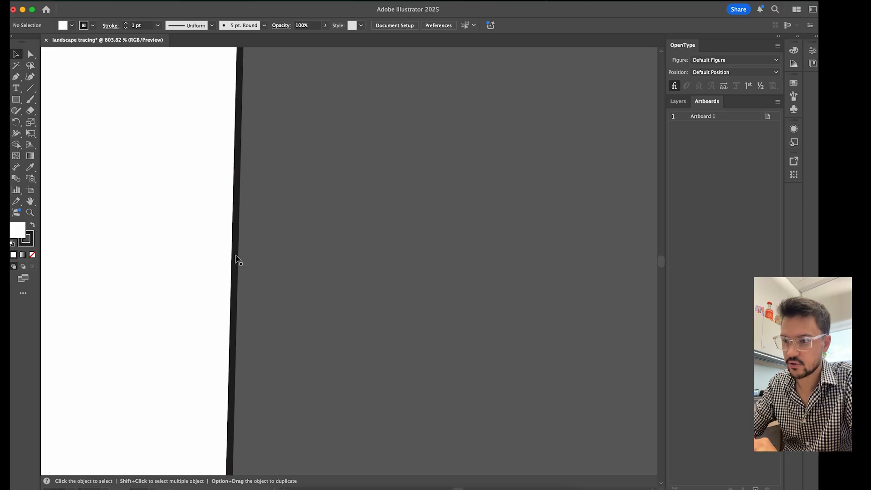
scroll(238, 274, "down", 10)
left_click(181, 255)
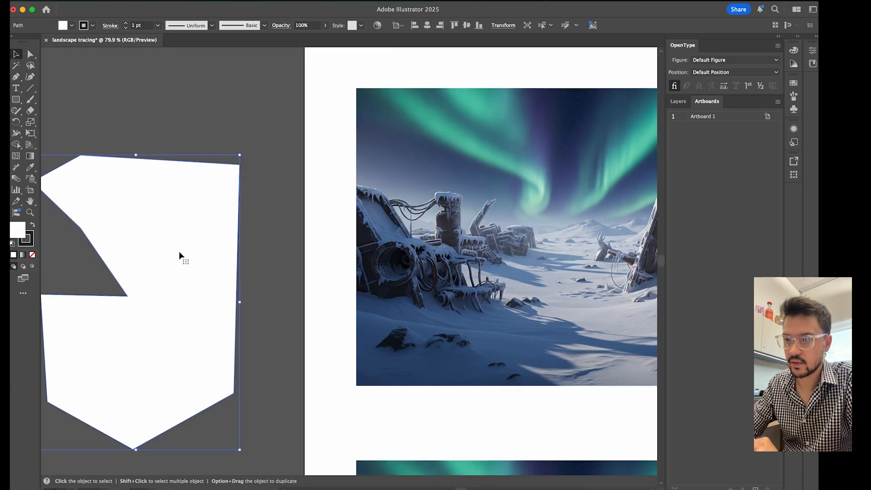
scroll(178, 252, "right", 4)
scroll(179, 252, "left", 4)
scroll(179, 251, "down", 1)
left_click(350, 121)
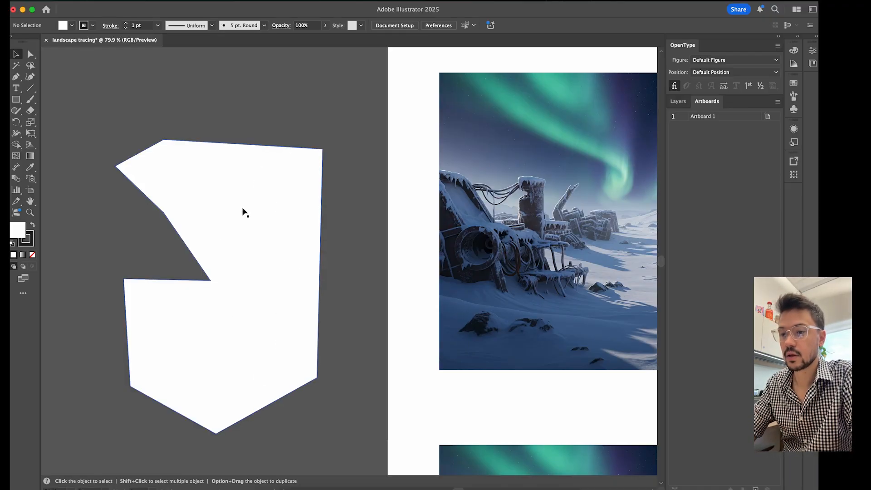
Move the white shape slightly upward on the canvas beside the artboard and deselect it
left_click(263, 219)
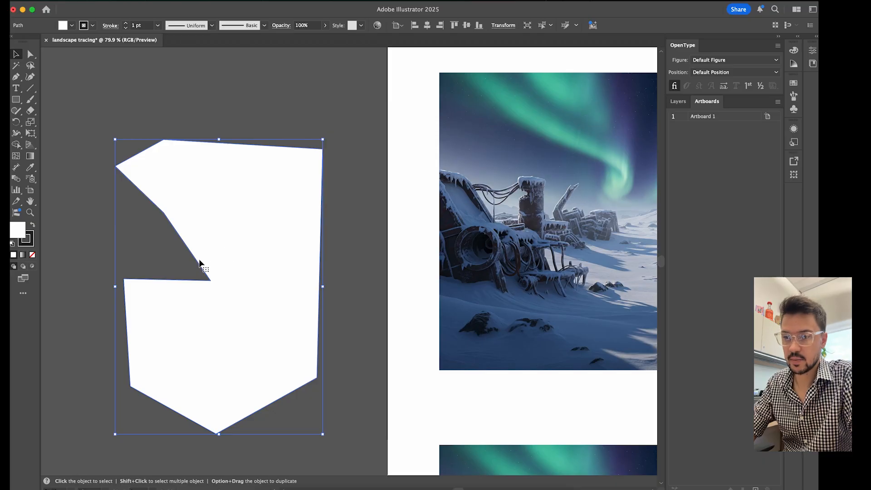
left_click_drag(263, 260, 269, 236)
left_click(272, 89)
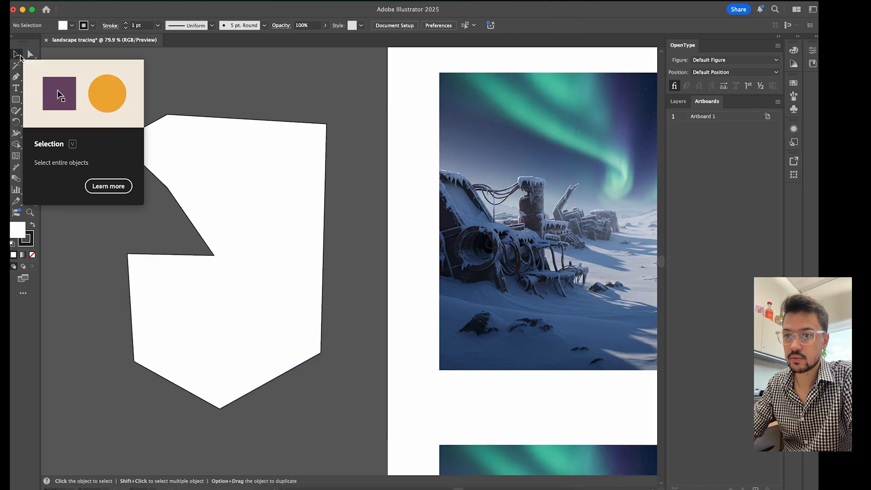
Give the irregular white shape a red fill and a yellow stroke
left_click(234, 193)
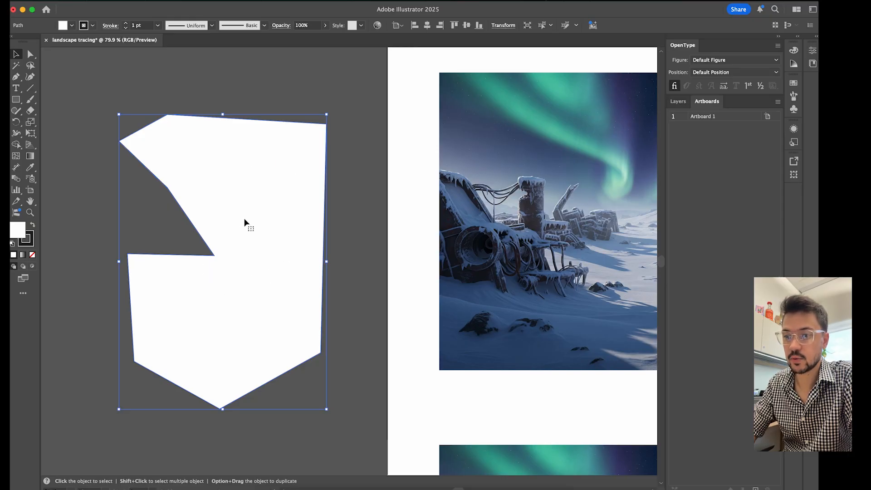
left_click(61, 25)
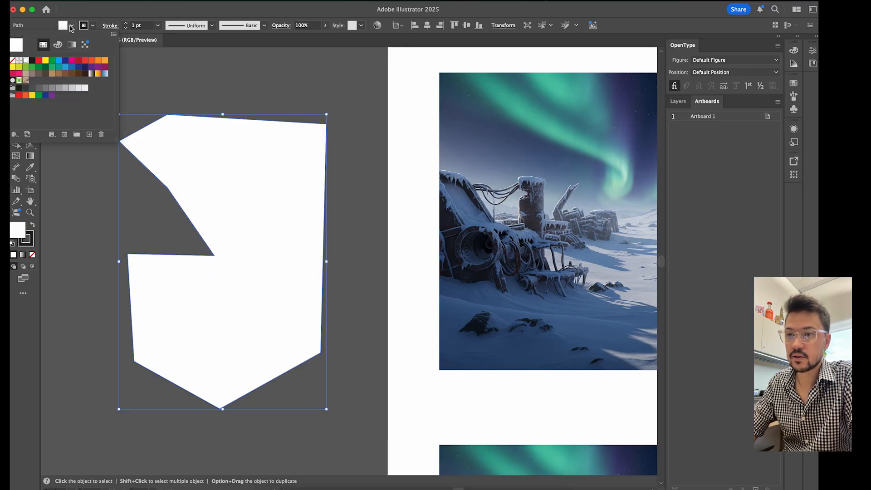
left_click(39, 62)
left_click(93, 25)
left_click(92, 25)
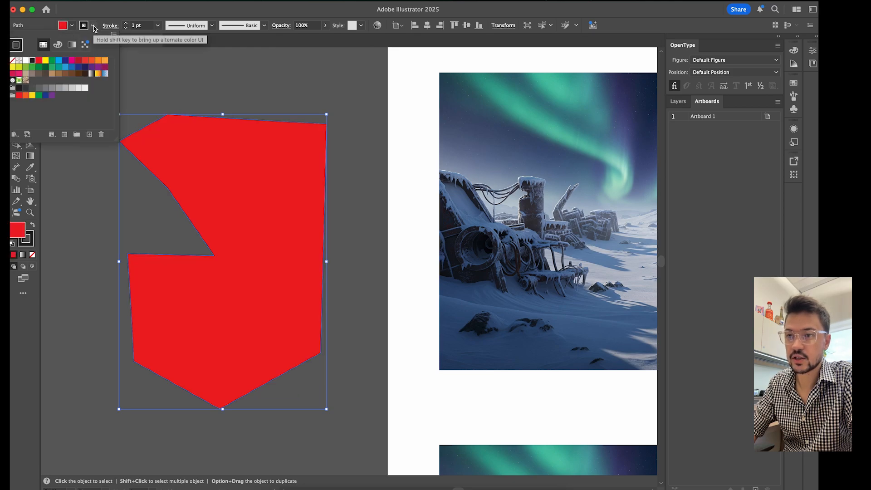
left_click(46, 60)
left_click(175, 56)
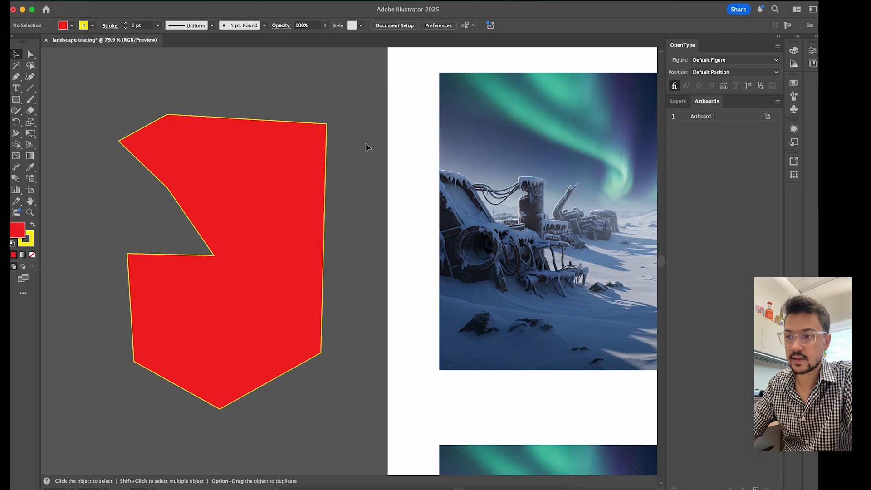
Increase the stroke weight of the red shape to 14 pt and deselect it
left_click(277, 184)
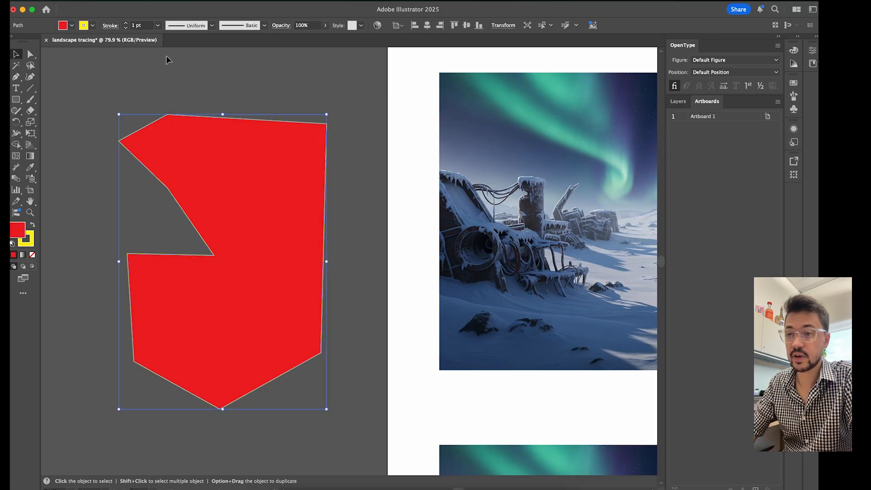
left_click(126, 24)
left_click(127, 24)
left_click(127, 23)
left_click(127, 23)
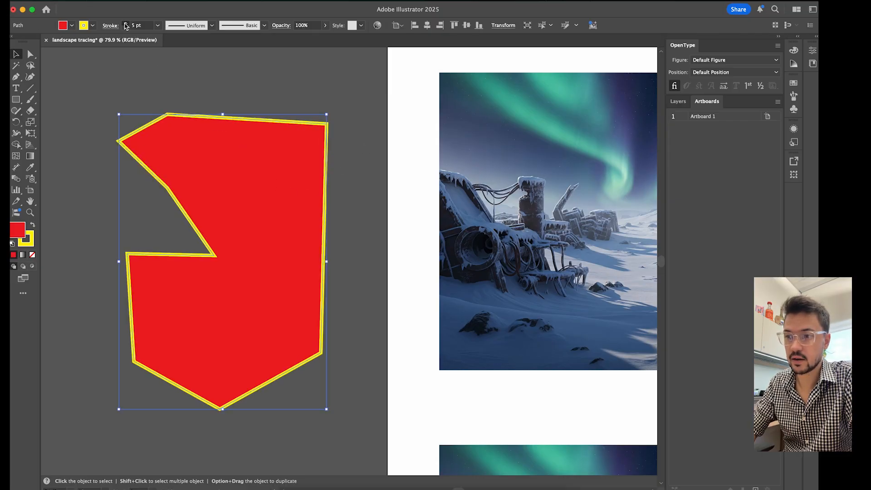
left_click(126, 24)
left_click(127, 23)
left_click(126, 23)
left_click(127, 24)
left_click(127, 24)
left_click(126, 23)
left_click(126, 23)
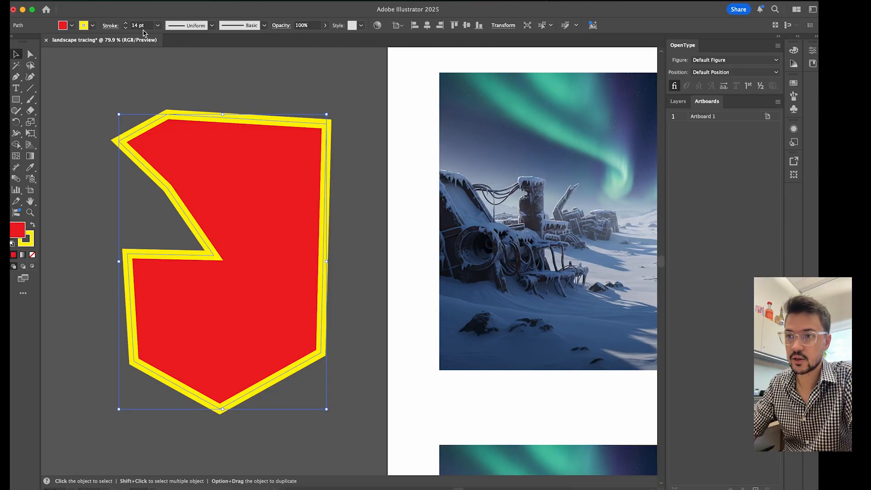
left_click(258, 89)
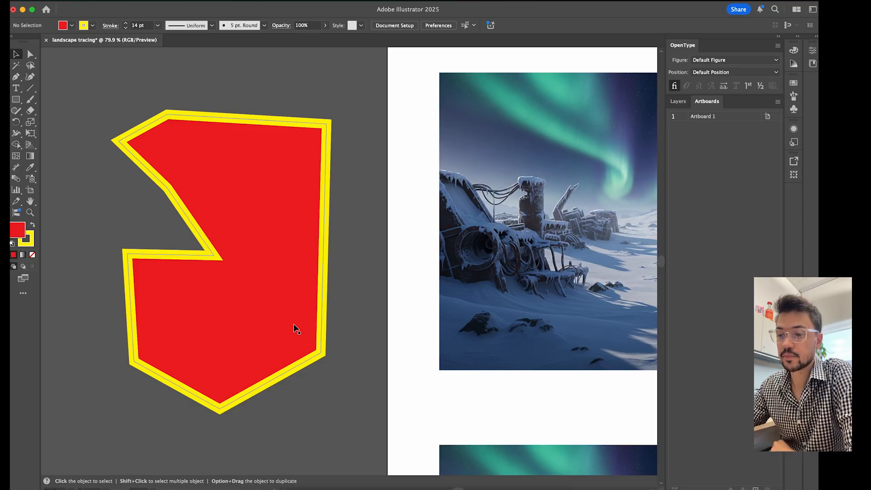
Delete the red shape with the yellow outline and activate the Pen tool over the upper landscape image
left_click(268, 322)
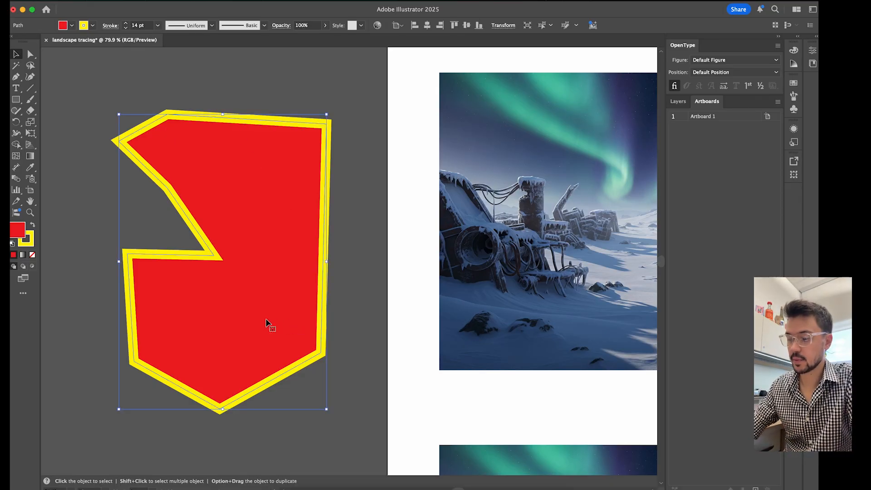
key("Delete")
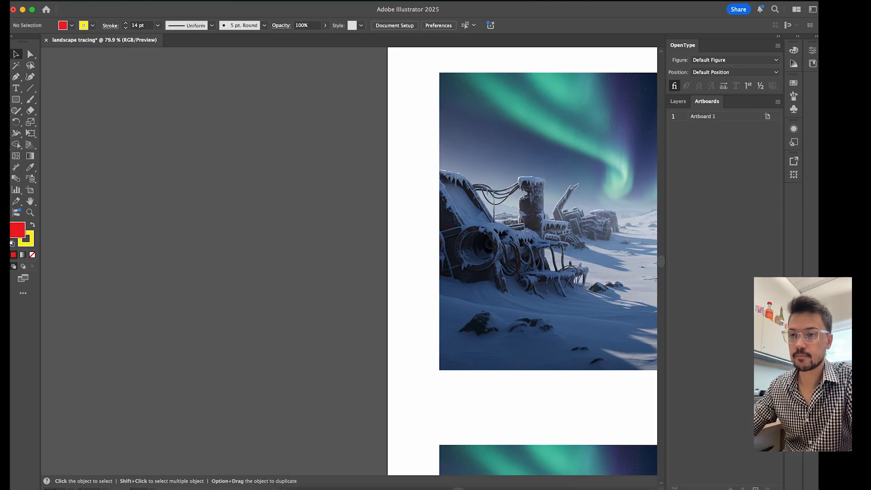
left_click(16, 78)
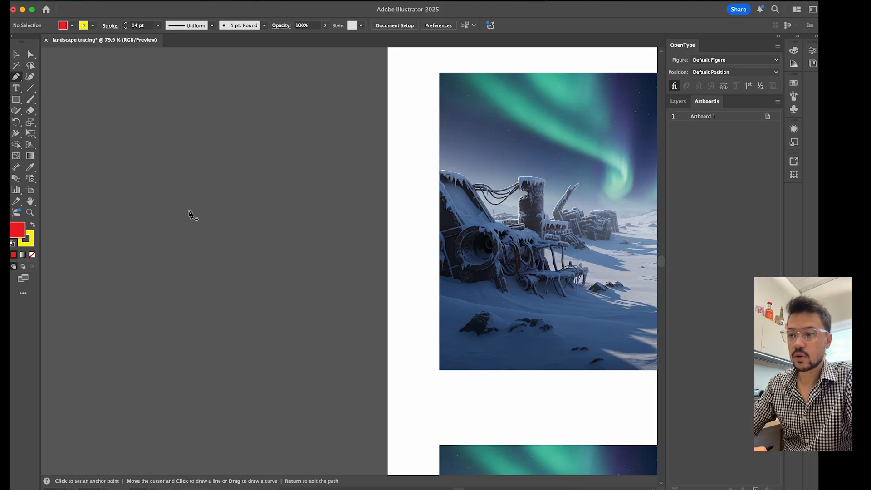
scroll(356, 271, "right", 10)
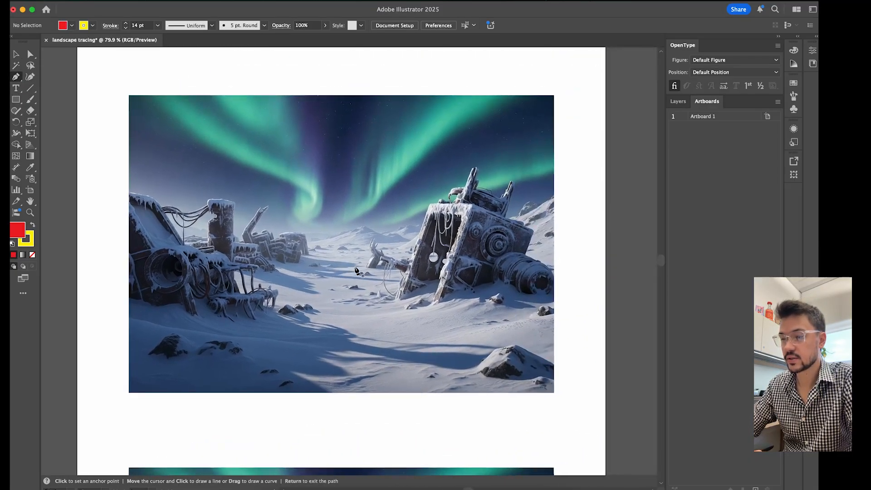
scroll(356, 271, "right", 2)
scroll(345, 276, "up", 2)
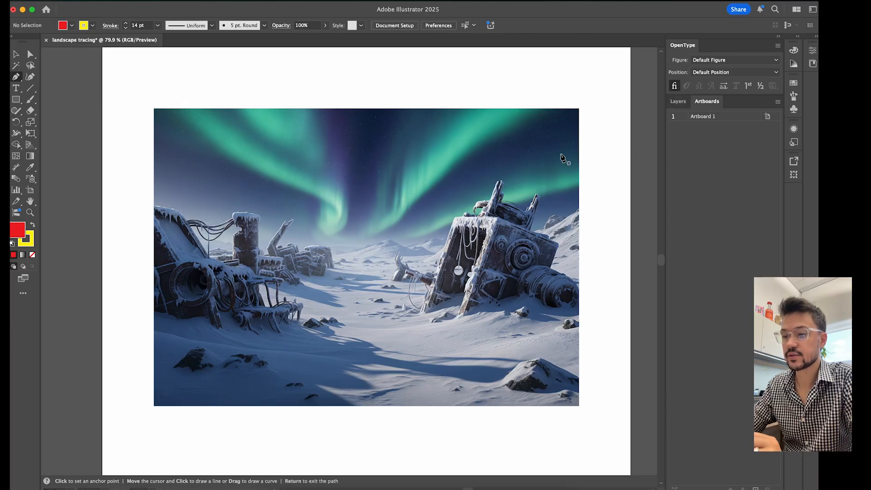
Bring up the Layers panel, hide it and display it again
left_click(678, 101)
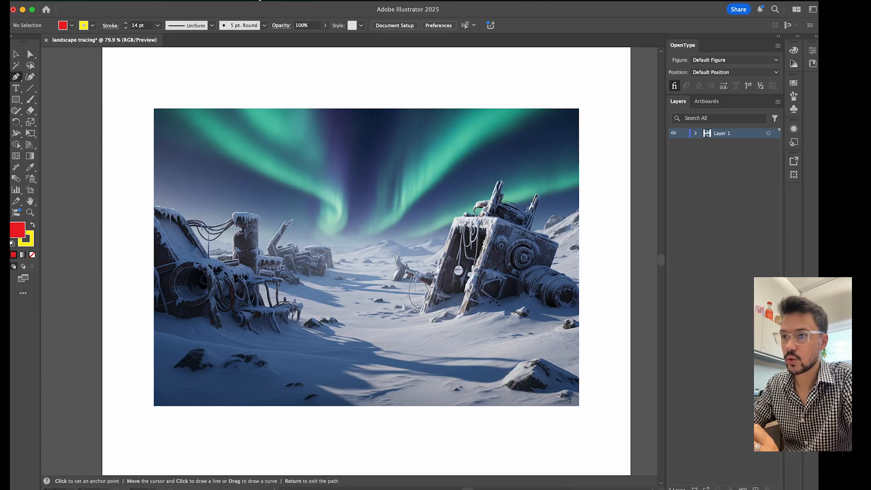
left_click(260, 2)
scroll(280, 204, "down", 2)
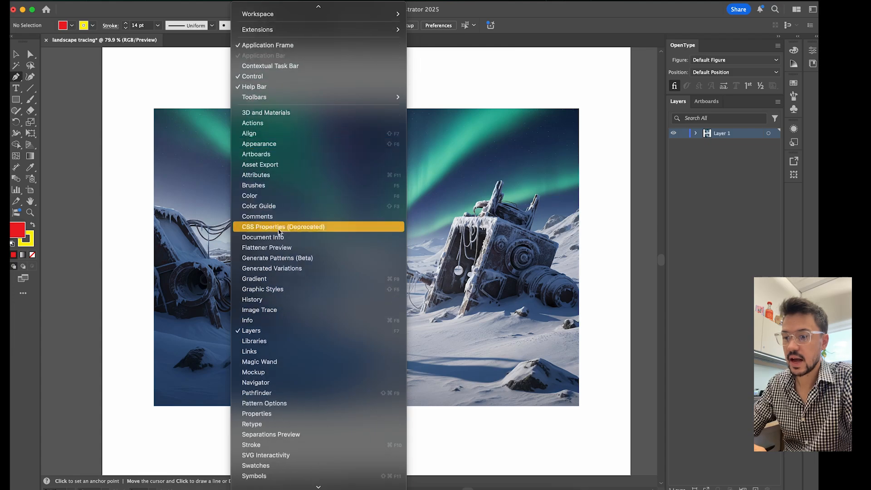
left_click(270, 331)
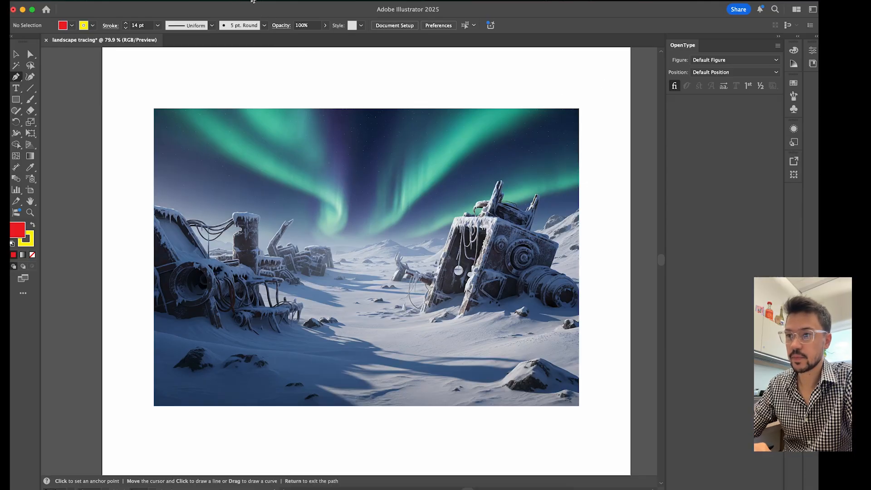
left_click(235, 2)
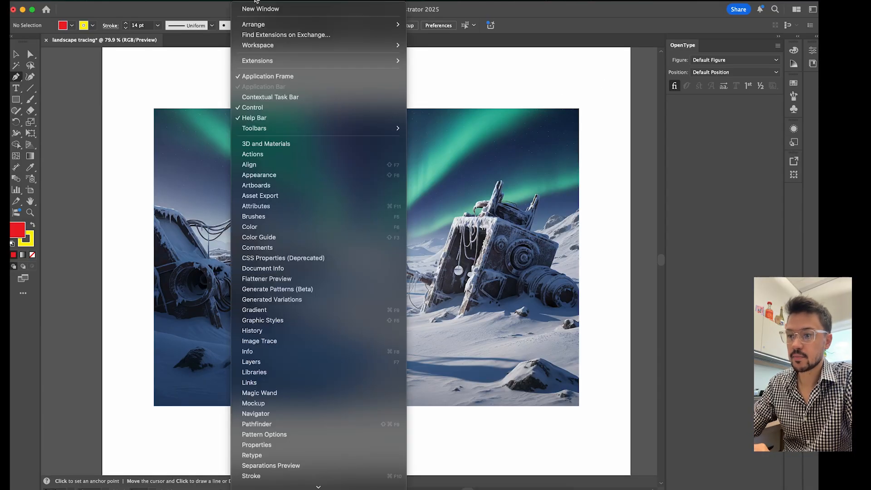
left_click(270, 363)
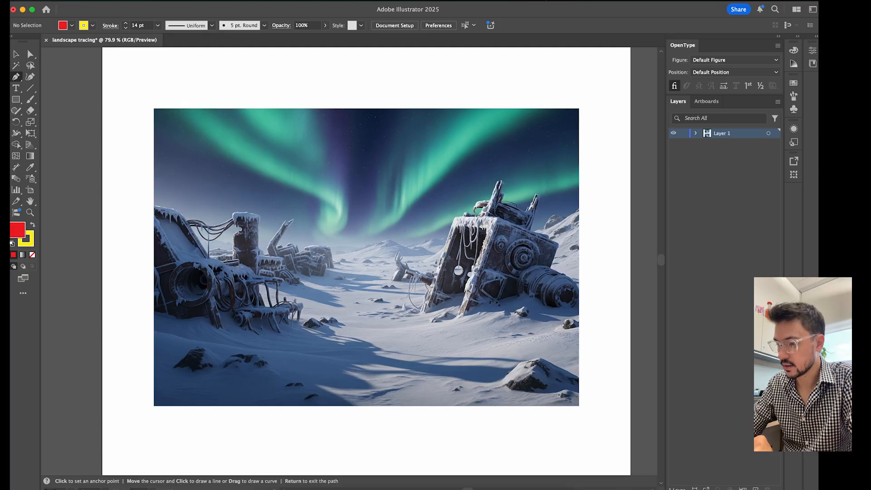
Create a new layer above Layer 1 that holds the images
left_click(620, 489)
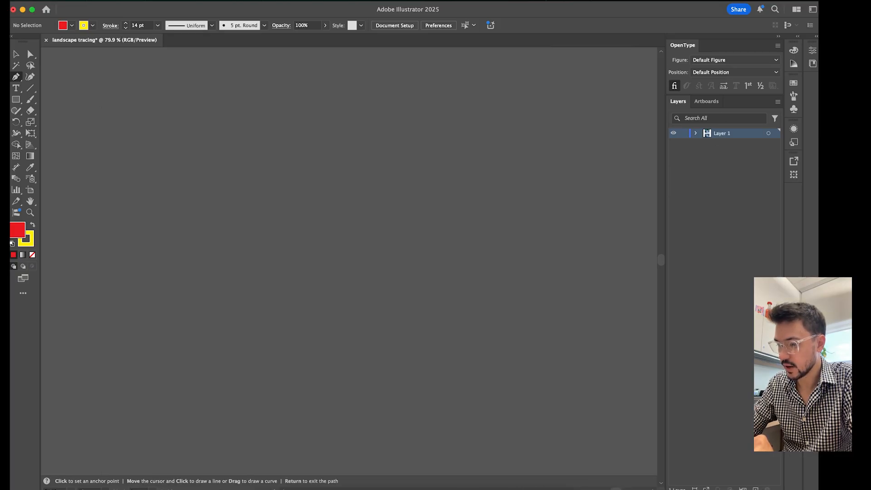
mouse_move(631, 489)
left_mouse_down()
mouse_move(631, 454)
mouse_move(631, 473)
left_mouse_up()
scroll(498, 367, "down", 10)
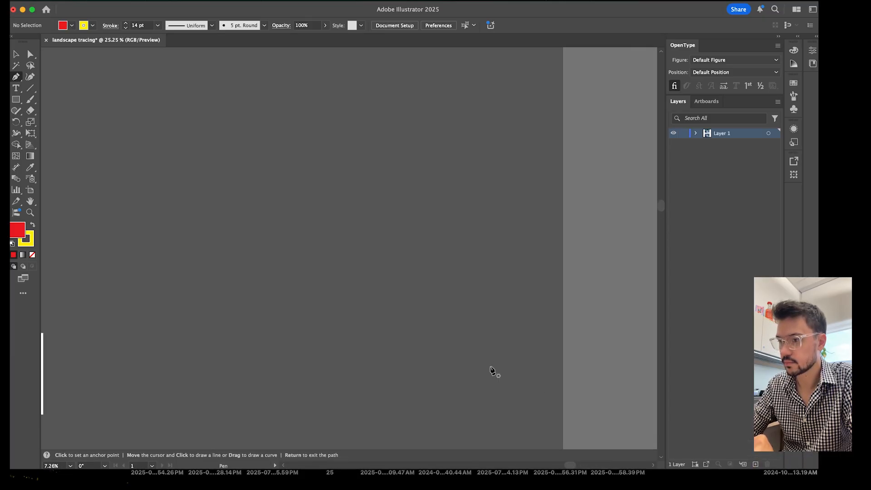
scroll(493, 371, "left", 3)
scroll(492, 370, "left", 2)
scroll(413, 347, "up", 7)
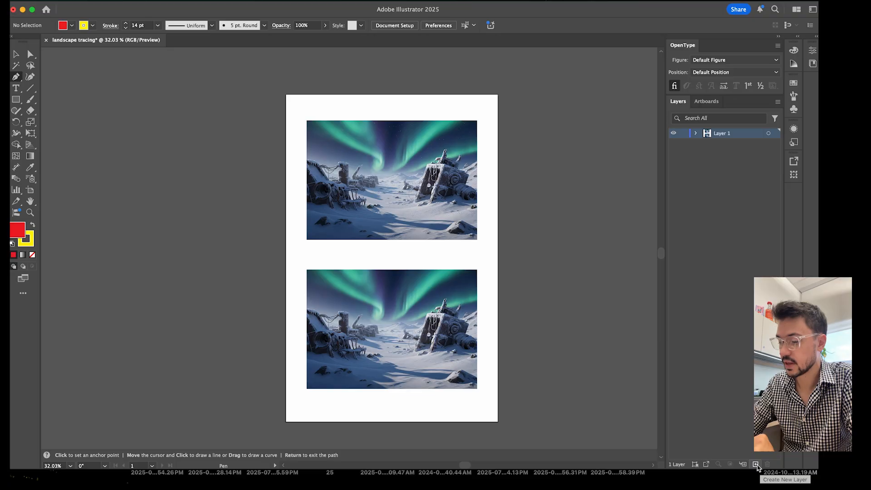
left_click(756, 465)
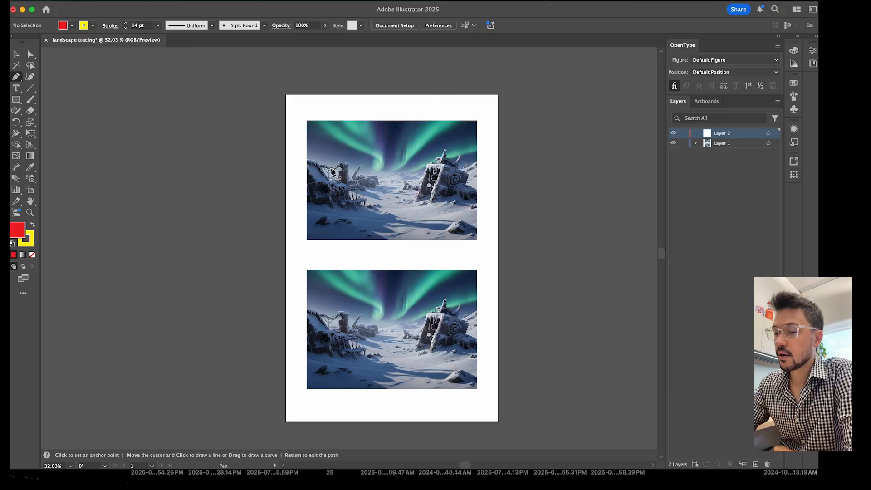
Draw four rectangles of decreasing size, stepping upward on the empty canvas left of the artboard, on the new layer
left_click(16, 100)
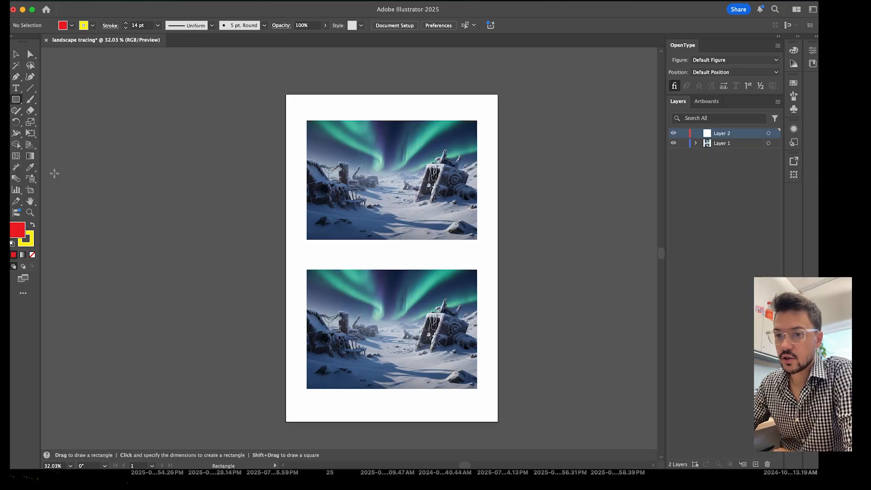
left_click_drag(104, 199, 175, 284)
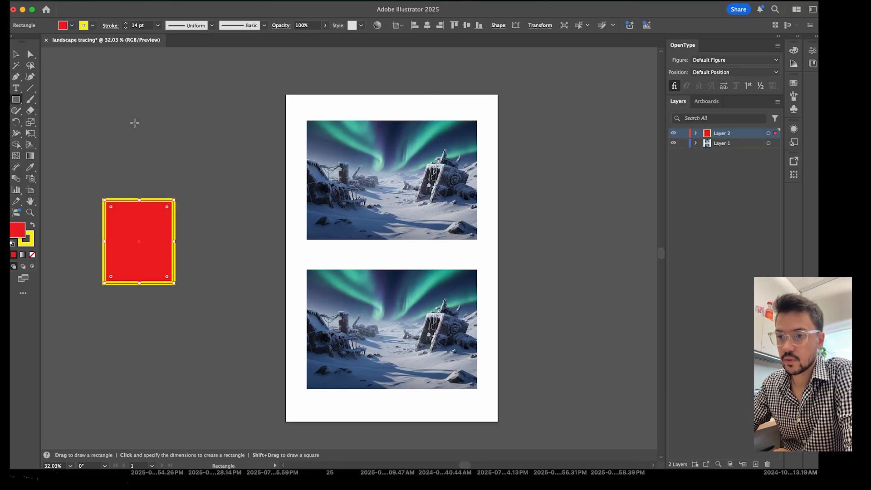
left_click_drag(134, 122, 211, 169)
left_click_drag(170, 86, 222, 116)
left_click_drag(192, 55, 232, 69)
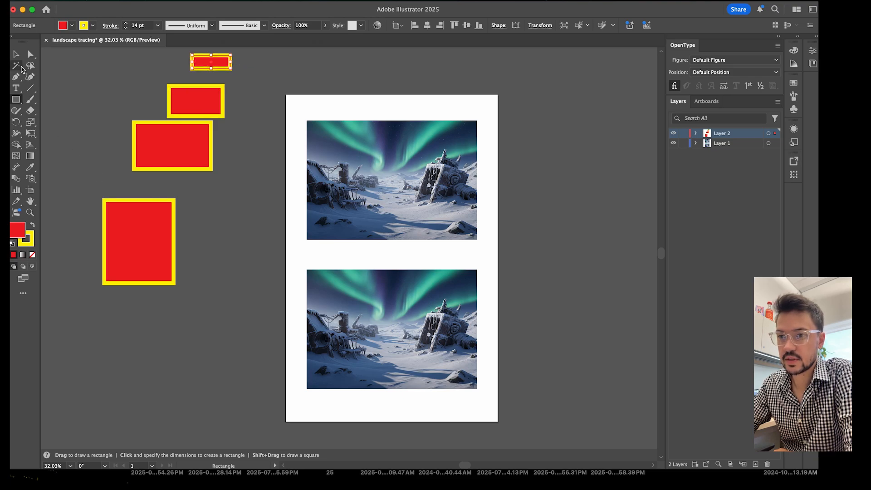
Change the fill of the wide rectangle directly above the largest one to light blue
left_click(16, 54)
left_click(199, 155)
left_click(72, 25)
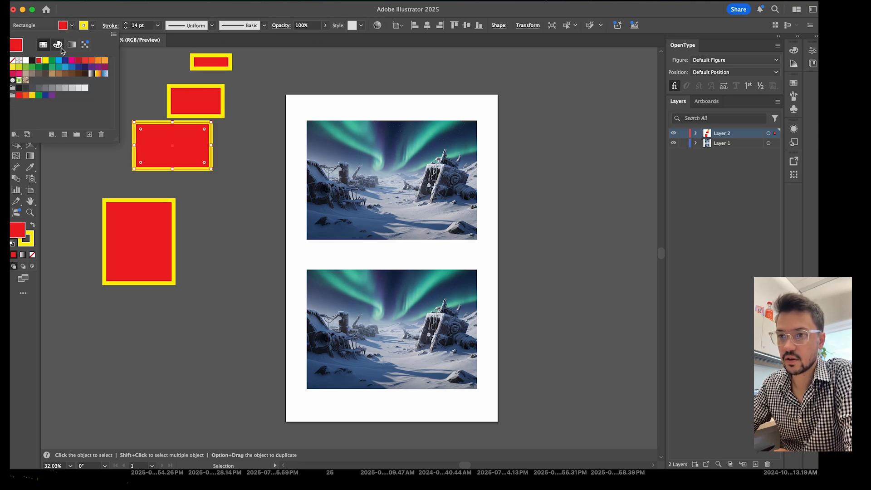
left_click(59, 61)
Change the fill of the rectangle directly above the blue one to a lighter red
left_click(189, 93)
left_click(183, 98)
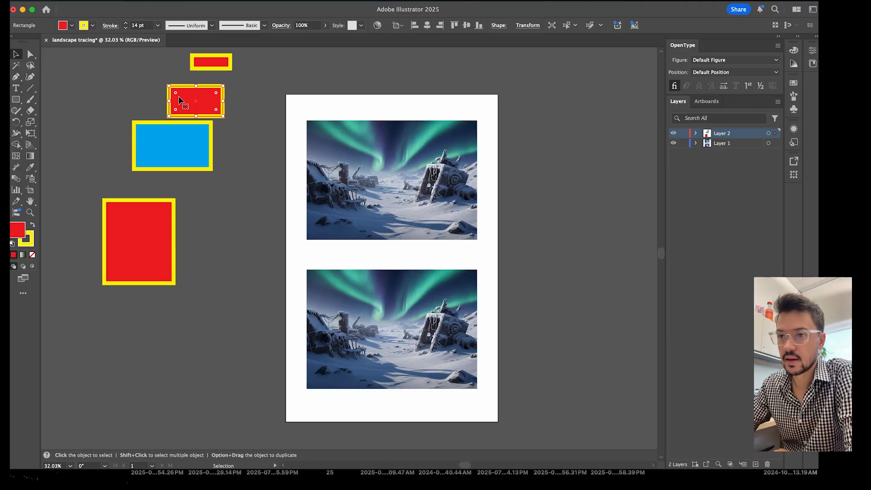
left_click(71, 25)
left_click(85, 60)
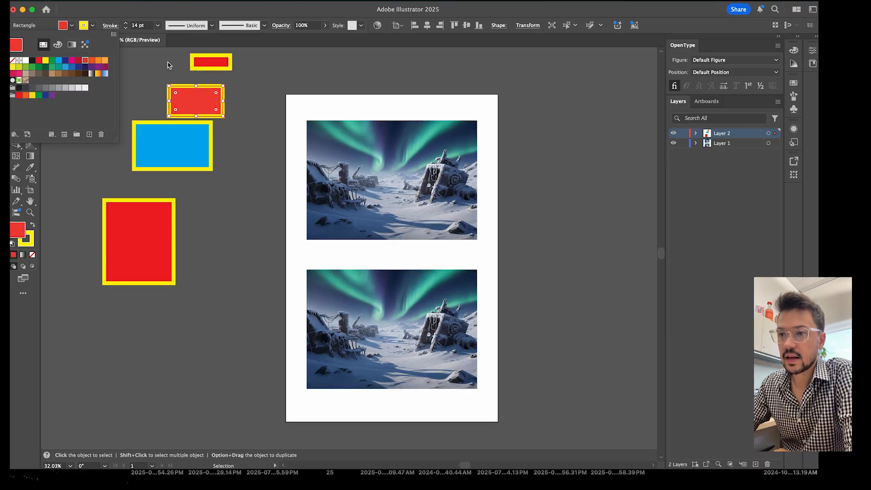
Change the fill of the lighter red rectangle directly above the blue one to orange
left_click(206, 65)
left_click(71, 25)
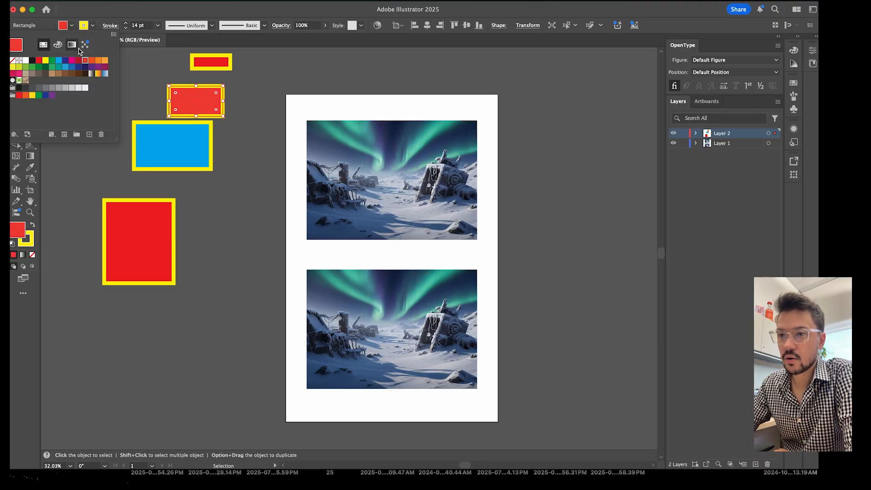
left_click(99, 63)
Change the fill of the smallest, topmost rectangle from the swatches to dark green and deselect it
left_click(207, 67)
left_click(202, 68)
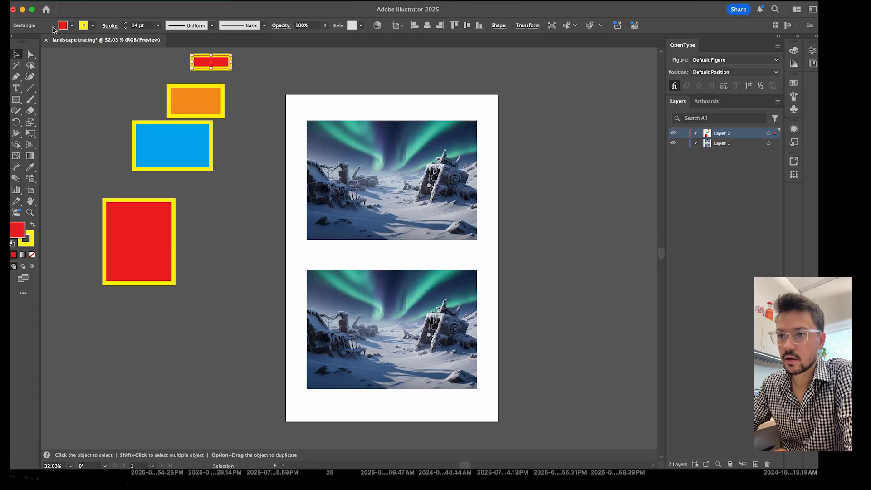
left_click(72, 25)
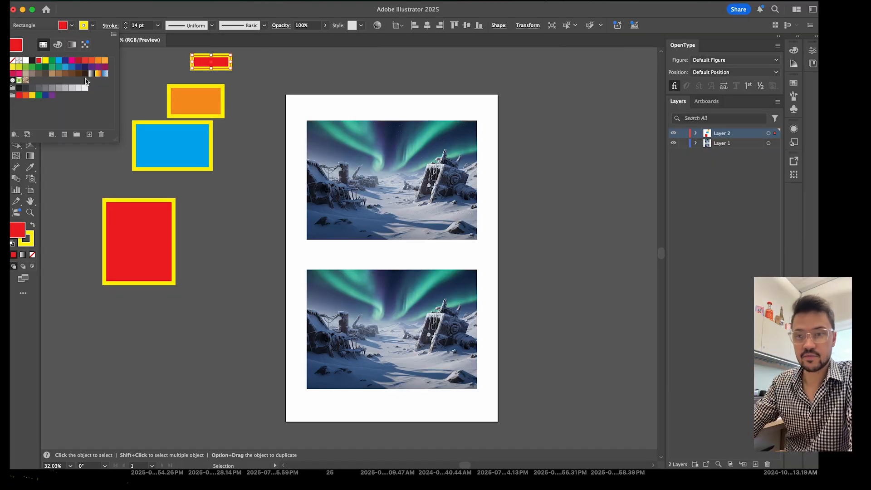
left_click(39, 67)
left_click(149, 92)
Arrange the four rectangles in an overlapping chain, with blue over red, orange over blue and green over orange
left_click_drag(172, 127, 177, 195)
left_click_drag(198, 107, 217, 201)
left_click_drag(220, 66, 248, 189)
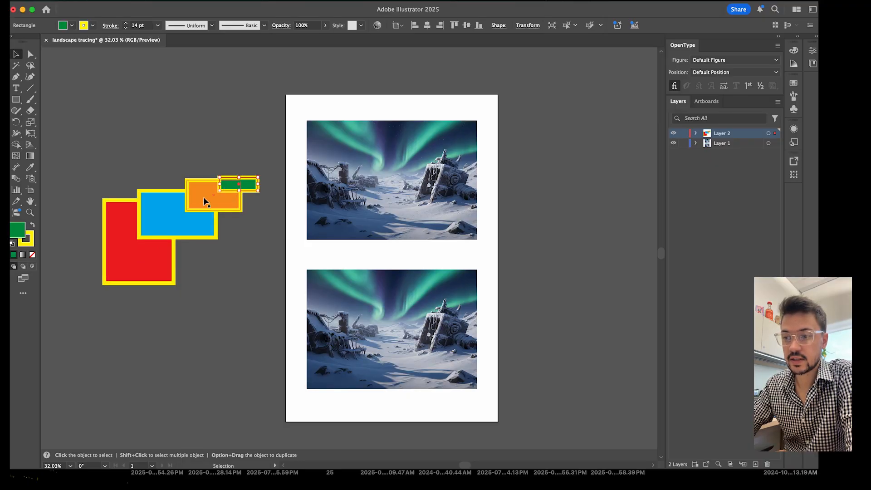
mouse_move(186, 224)
left_mouse_down()
mouse_move(194, 232)
mouse_move(170, 221)
mouse_move(168, 257)
mouse_move(181, 227)
mouse_move(157, 244)
mouse_move(202, 230)
mouse_move(186, 222)
mouse_move(201, 228)
left_mouse_up()
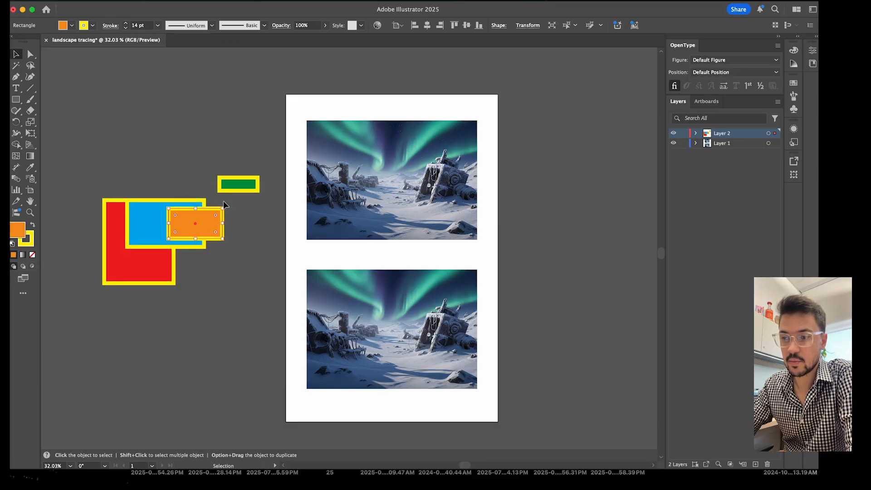
left_click_drag(236, 190, 227, 229)
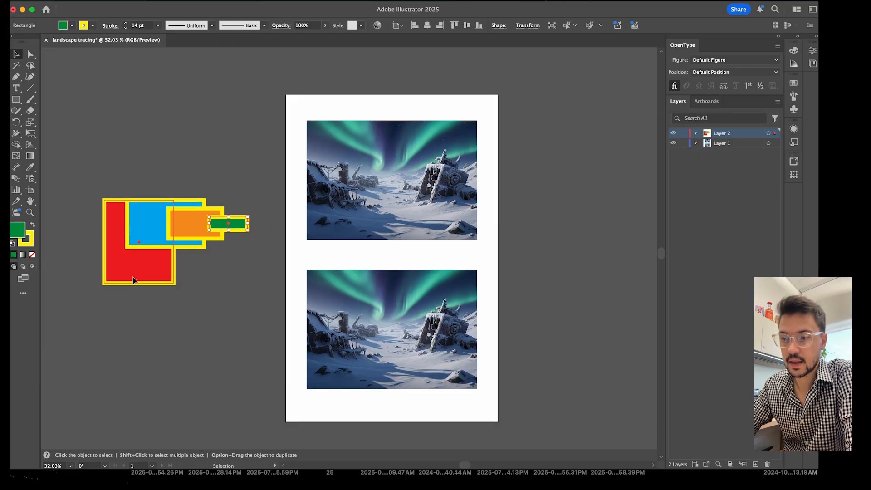
left_click_drag(133, 281, 131, 268)
left_click(159, 355)
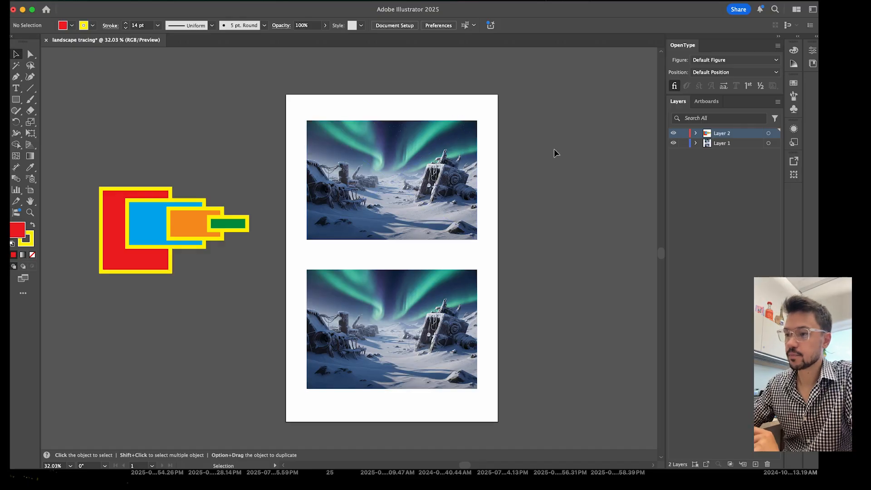
Create a new empty layer above Layer 2 and make it the active layer
left_click(755, 465)
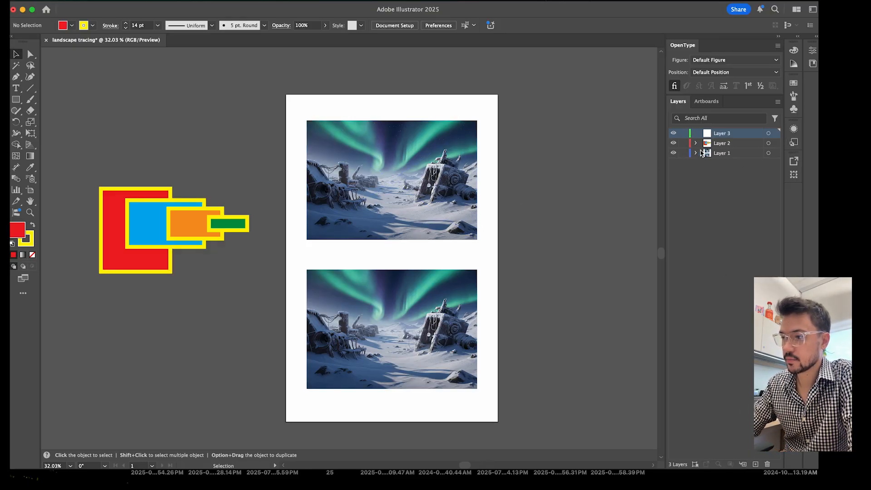
left_click(714, 144)
left_click(721, 136)
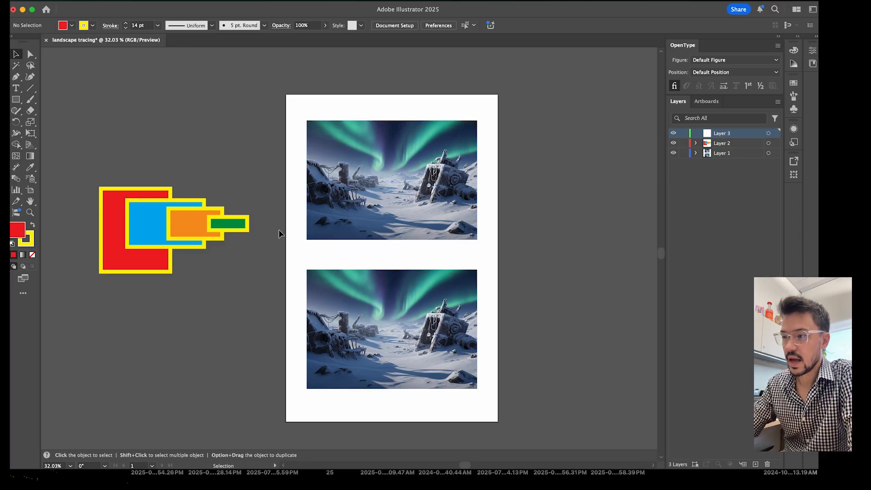
Transfer the small green rectangle from Layer 2 to Layer 3 and place it below the orange rectangle, clear of the stack
left_click(229, 224)
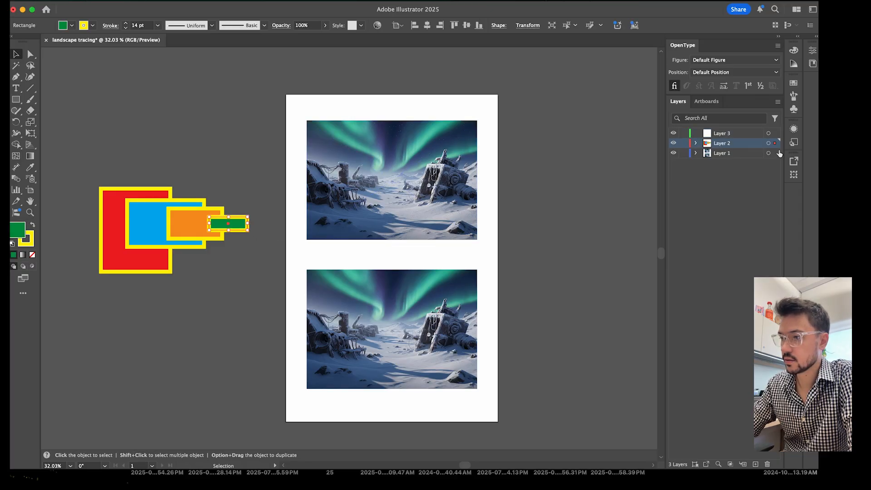
left_click_drag(776, 145, 776, 134)
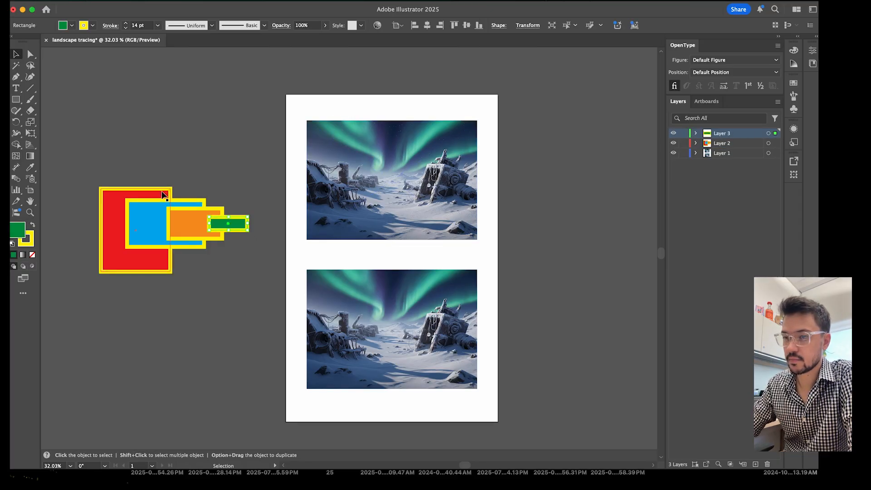
left_click(188, 158)
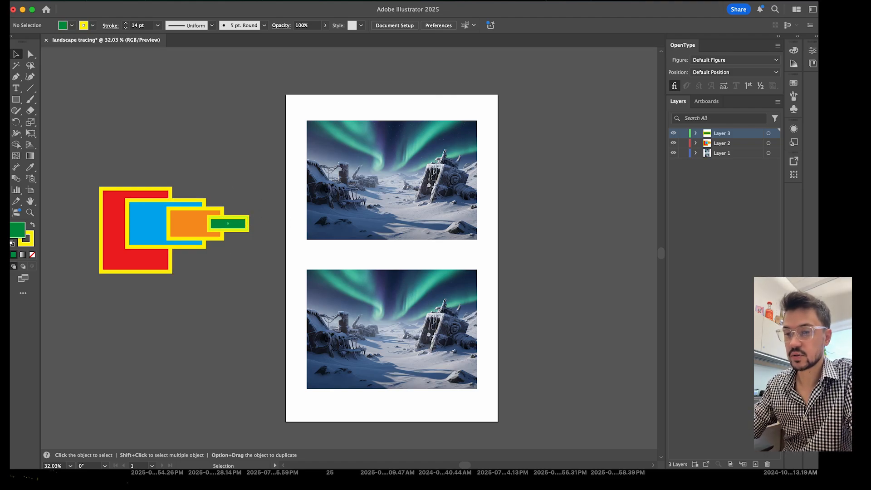
mouse_move(240, 226)
left_mouse_down()
mouse_move(241, 199)
mouse_move(240, 226)
left_mouse_up()
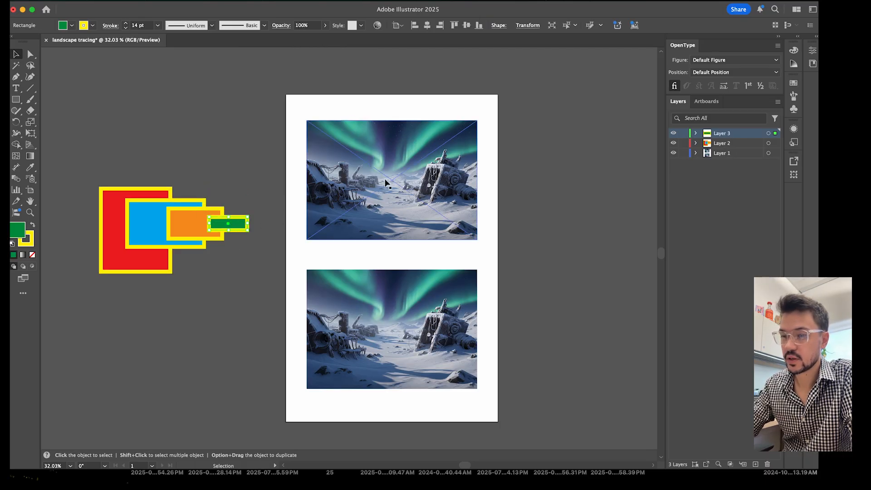
left_click_drag(233, 226, 225, 273)
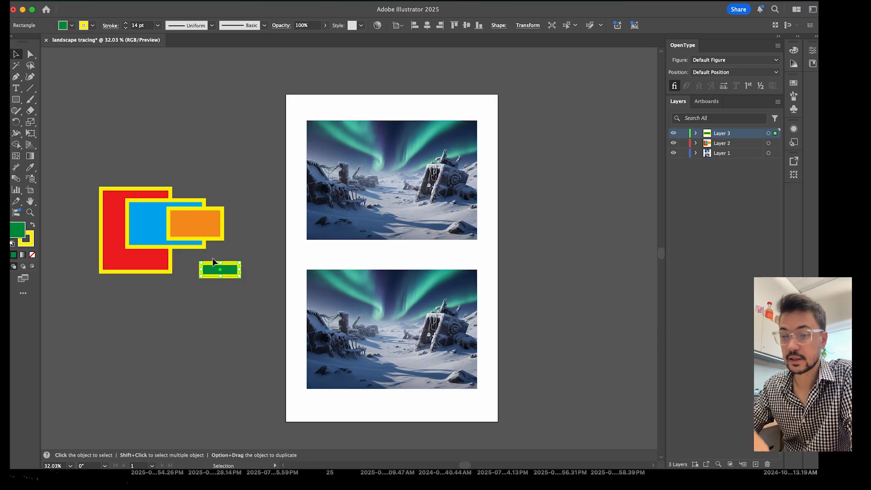
Select all artwork on Layer 2 and the individual coloured rectangles to check which layer each one belongs to
left_click(143, 272)
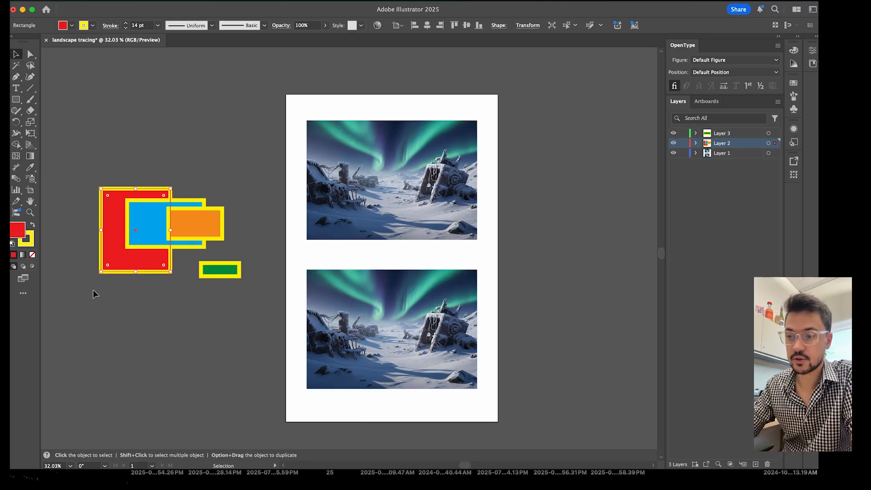
scroll(127, 264, "left", 2)
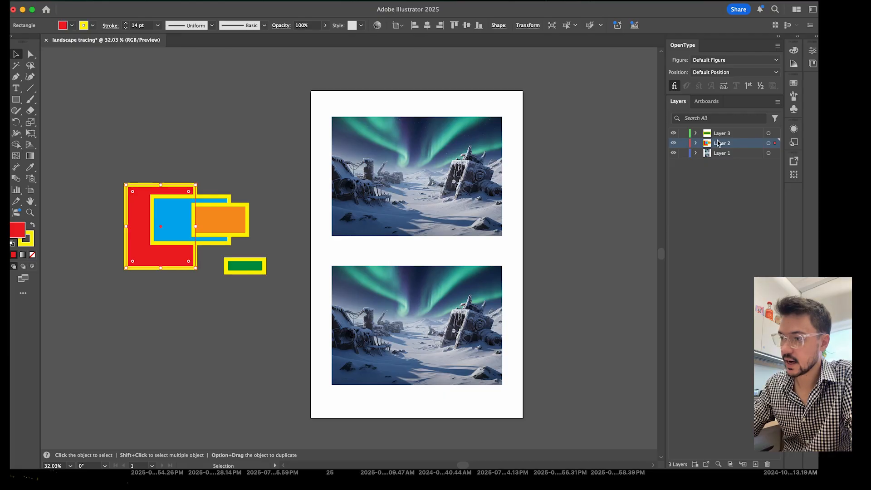
left_click(776, 145)
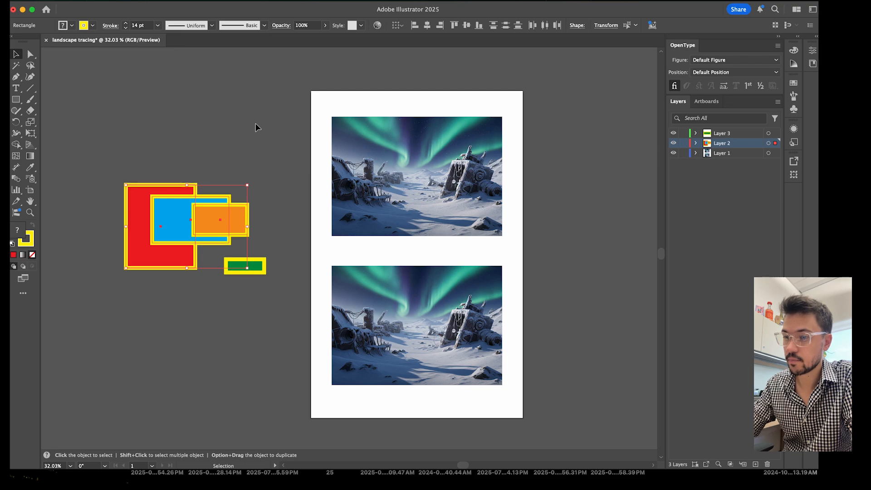
left_click(185, 202)
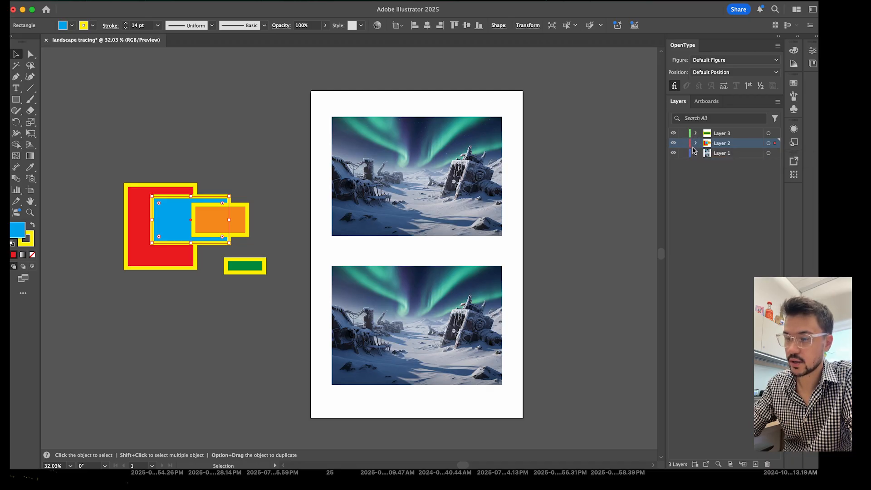
left_click(217, 230)
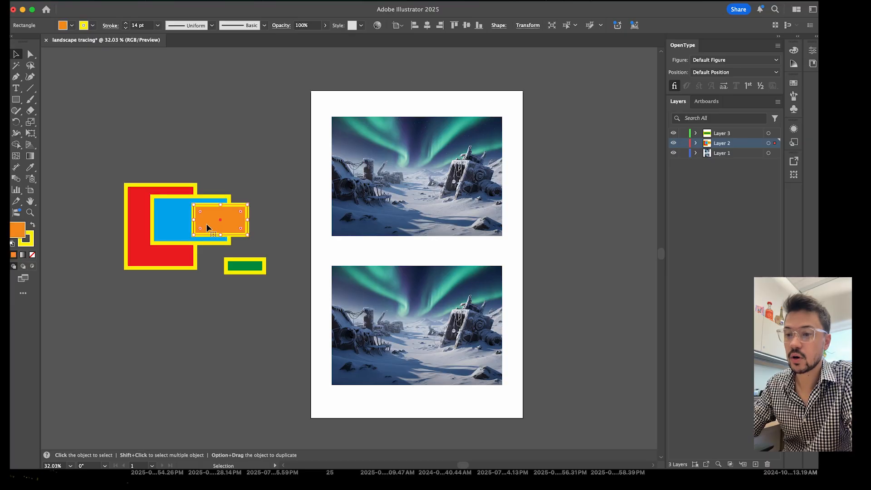
left_click(180, 221)
left_click(137, 236)
left_click(168, 228)
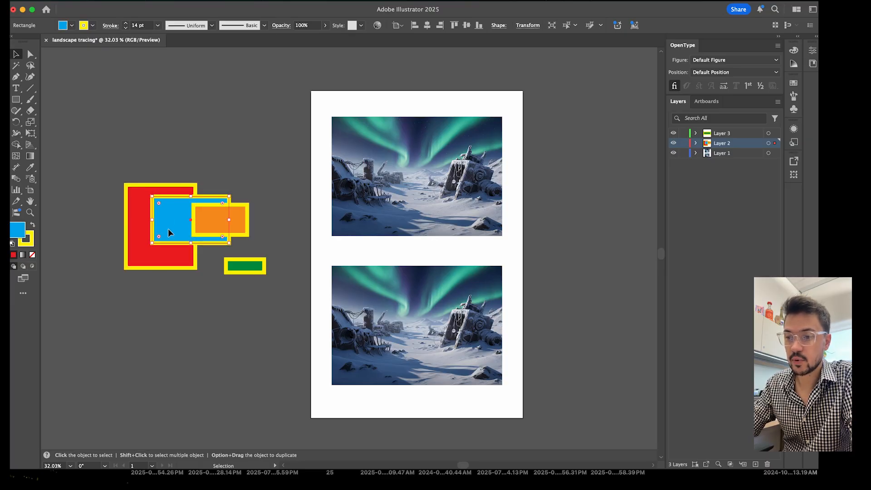
left_click(212, 226)
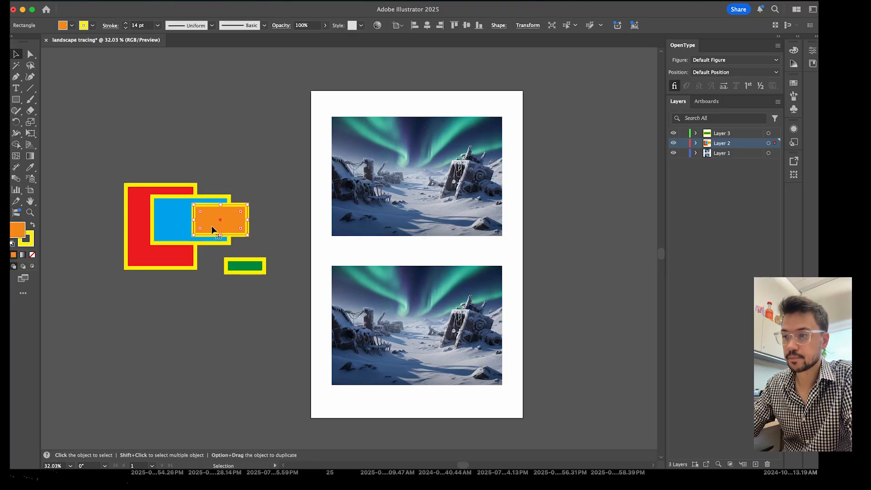
left_click(253, 268)
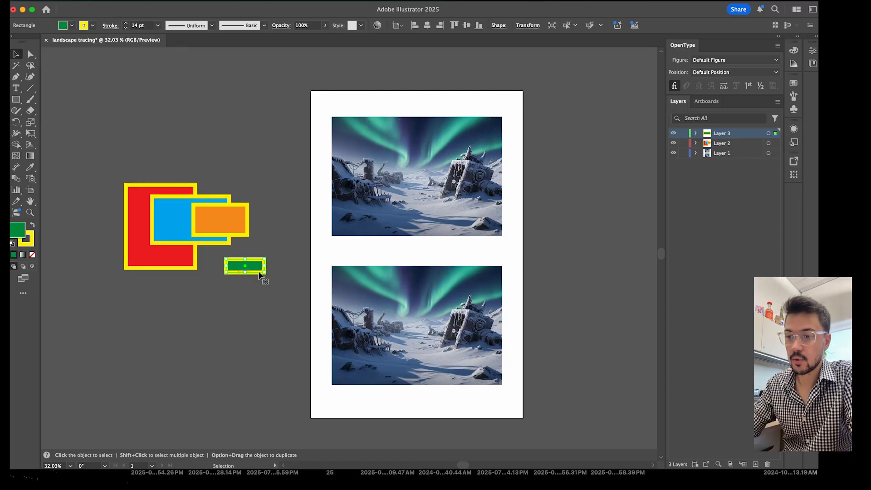
Transfer the large red rectangle from Layer 2 to Layer 3 and place it below the blue rectangle
left_click_drag(255, 268, 266, 267)
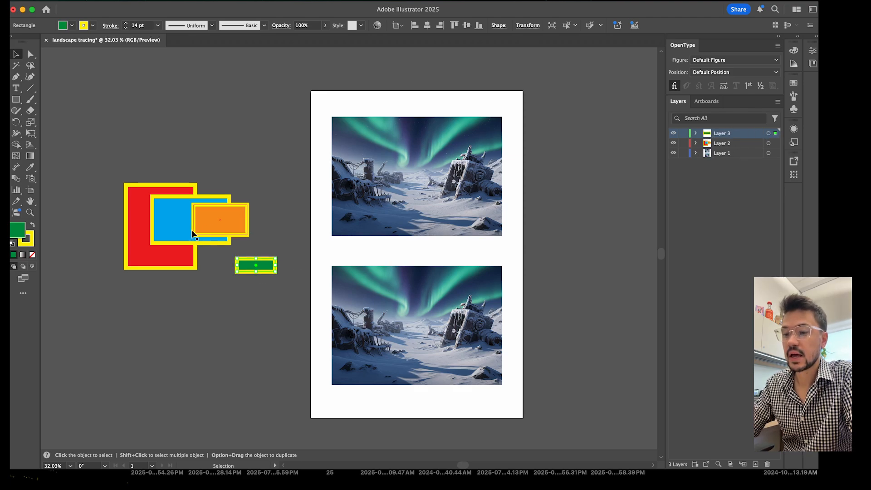
mouse_move(164, 257)
left_mouse_down()
mouse_move(143, 260)
mouse_move(158, 255)
left_mouse_up()
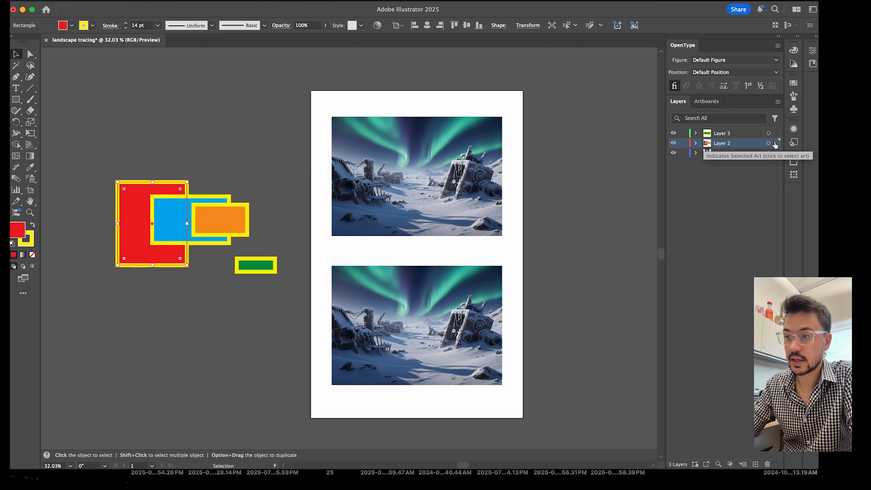
left_click_drag(775, 143, 776, 134)
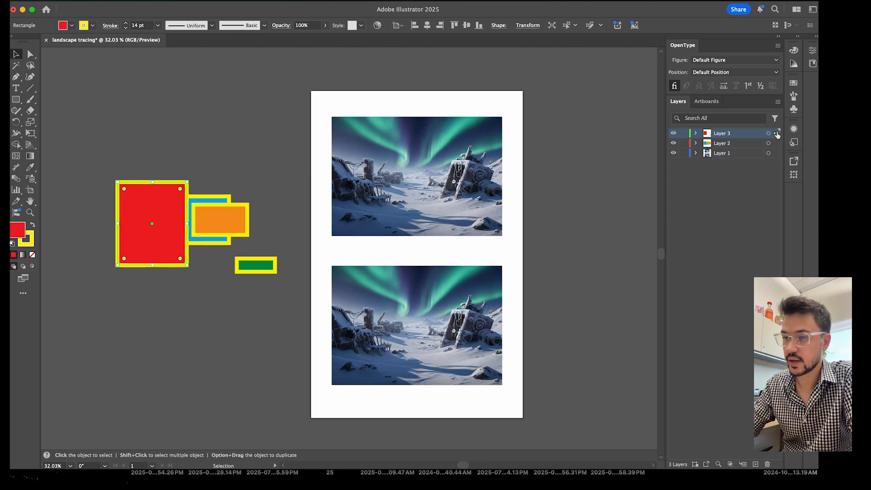
left_click_drag(162, 249, 152, 327)
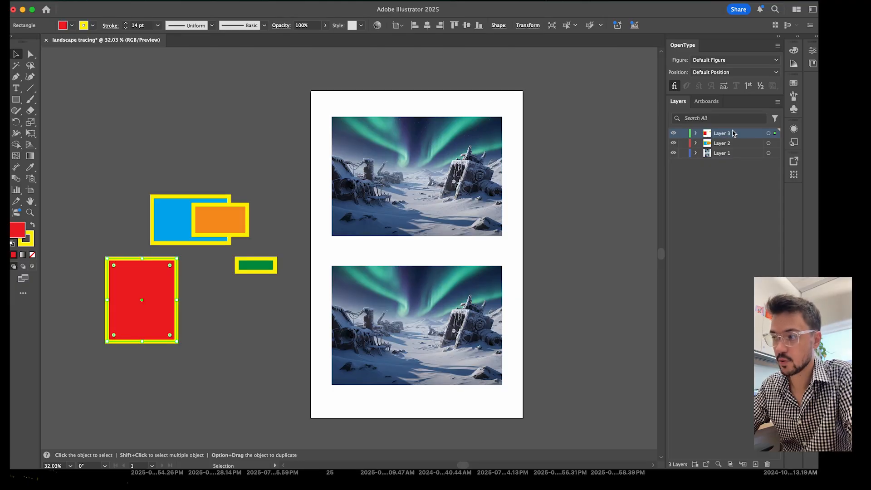
left_click_drag(128, 312, 167, 306)
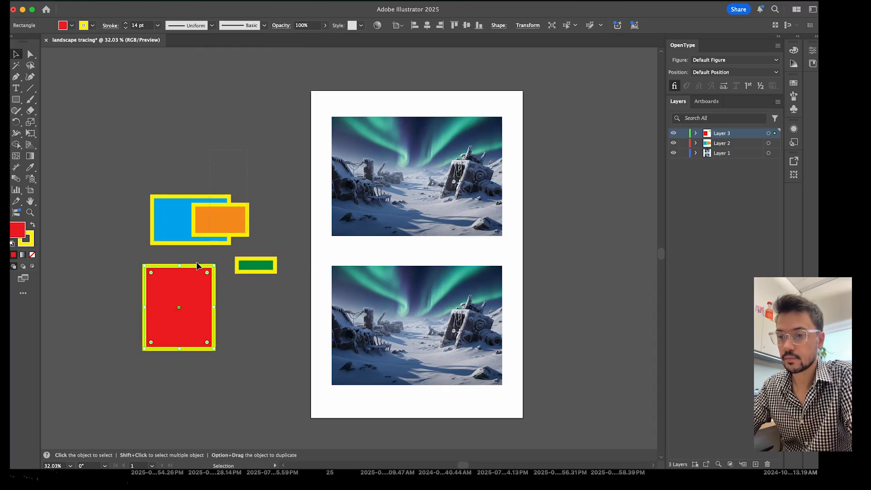
Delete all four practice rectangles, keeping the two landscape images
key("super+a")
key("Delete")
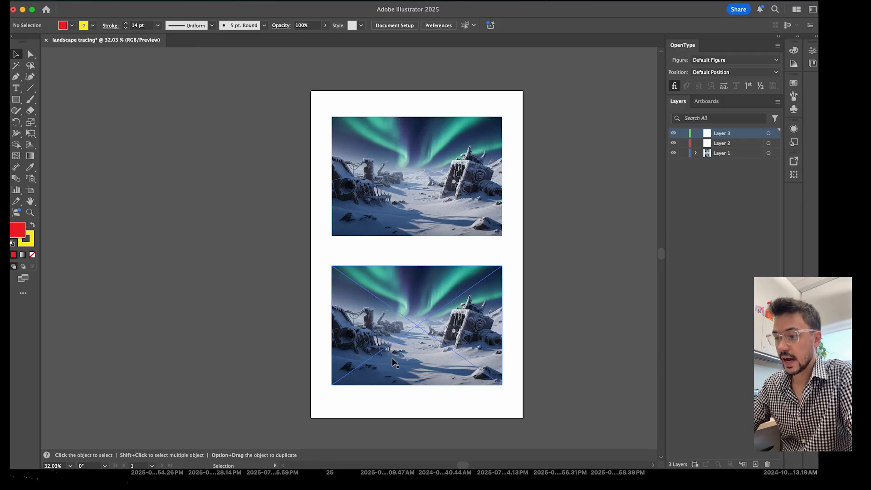
Lock Layer 1, which holds the two landscape images
scroll(394, 361, "right", 3)
scroll(393, 361, "down", 2)
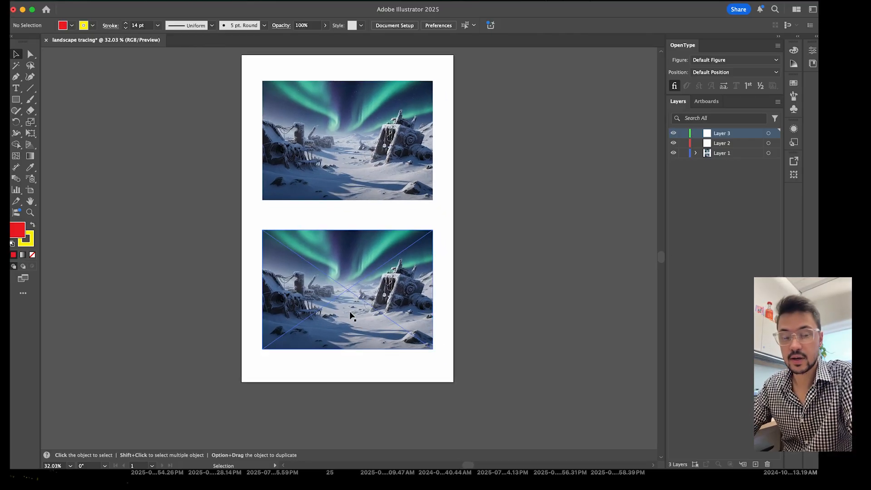
scroll(350, 314, "up", 5)
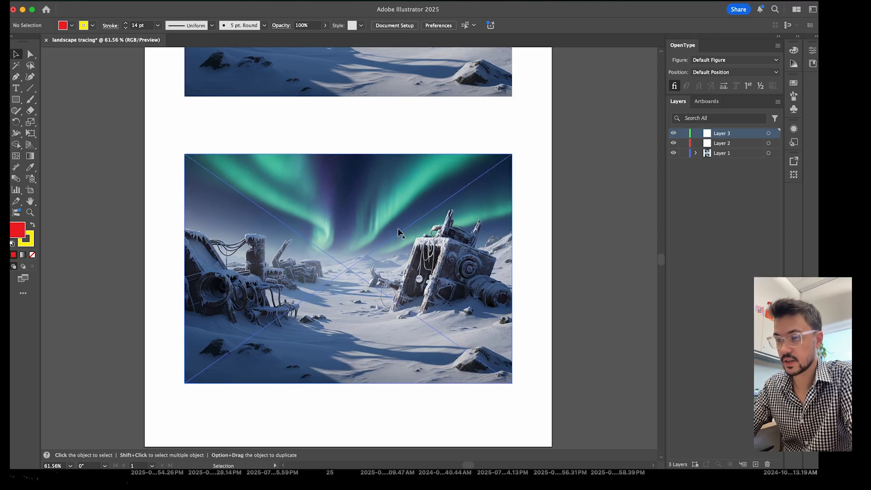
scroll(399, 231, "up", 2)
scroll(399, 231, "up", 1)
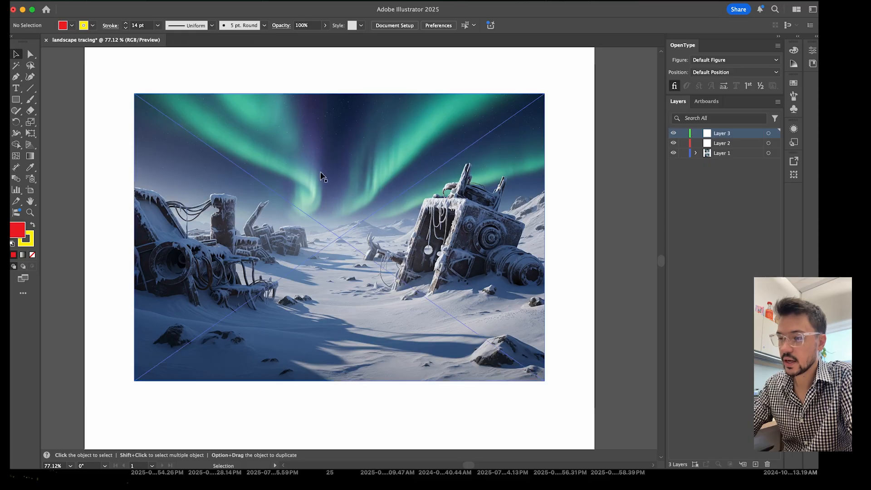
scroll(426, 204, "down", 10)
scroll(374, 304, "down", 3)
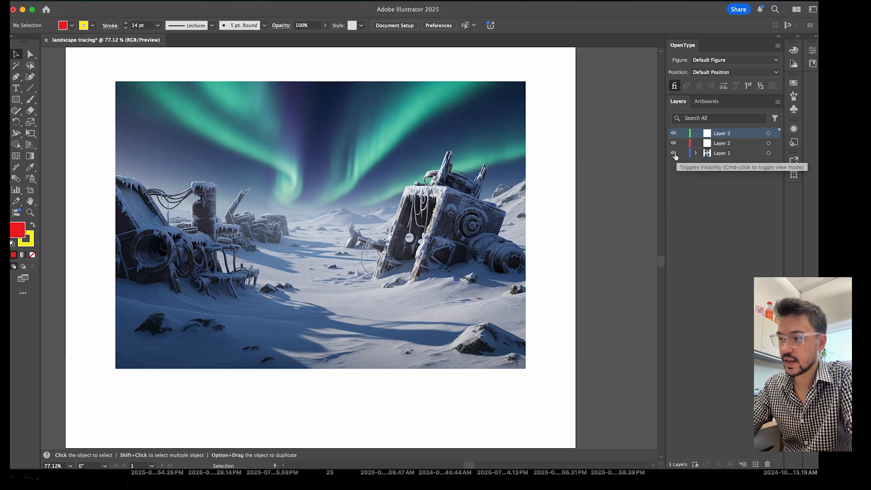
left_click(684, 154)
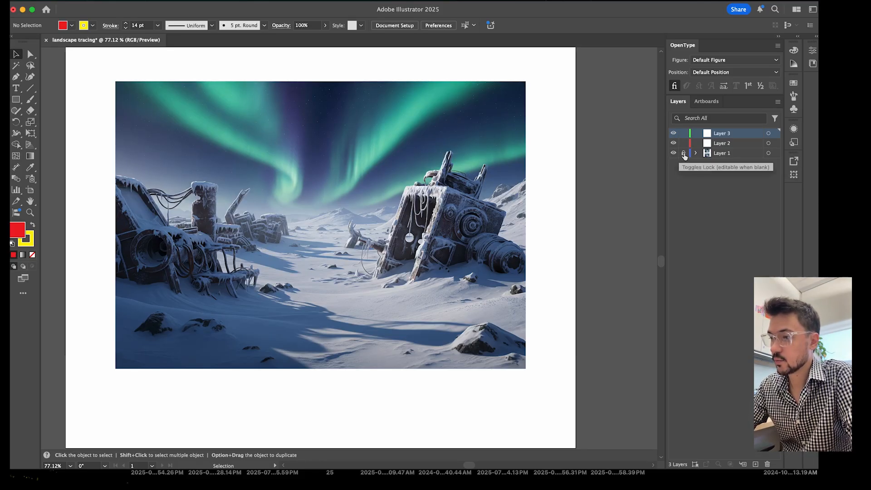
left_click(684, 154)
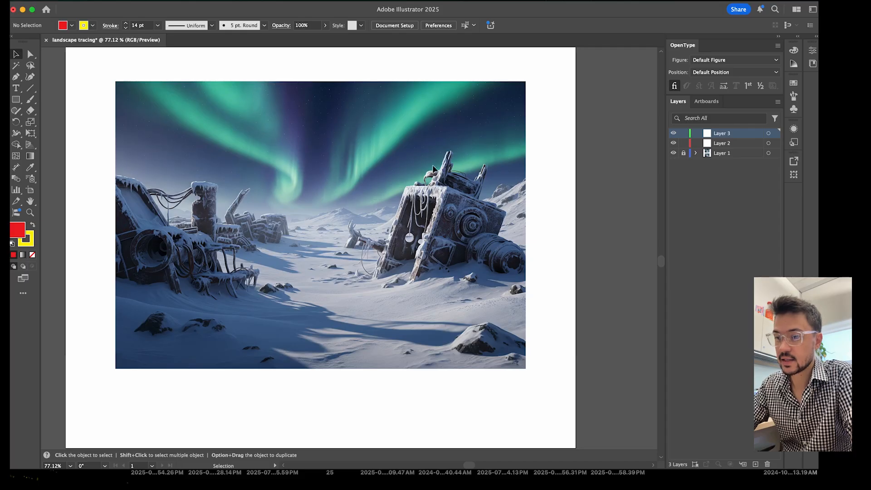
scroll(410, 202, "down", 3)
scroll(410, 202, "down", 1)
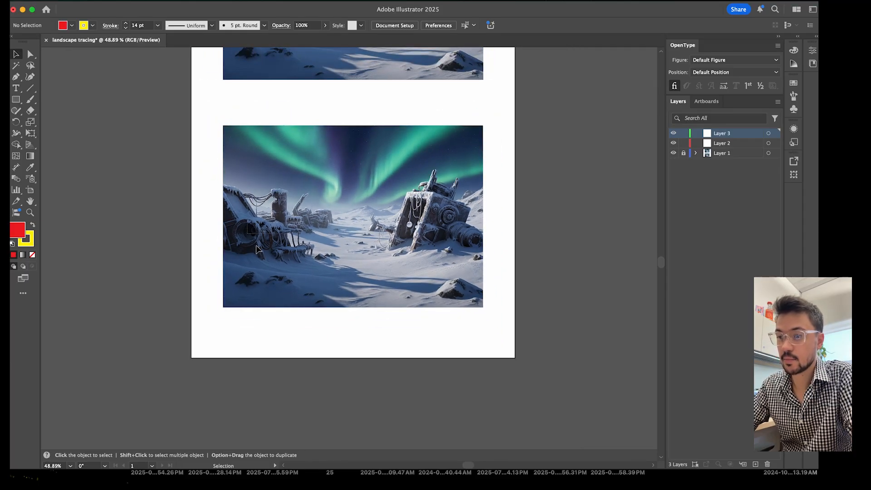
Unlock Layer 1 to select the lower landscape image, and lock the layer again
left_click(684, 153)
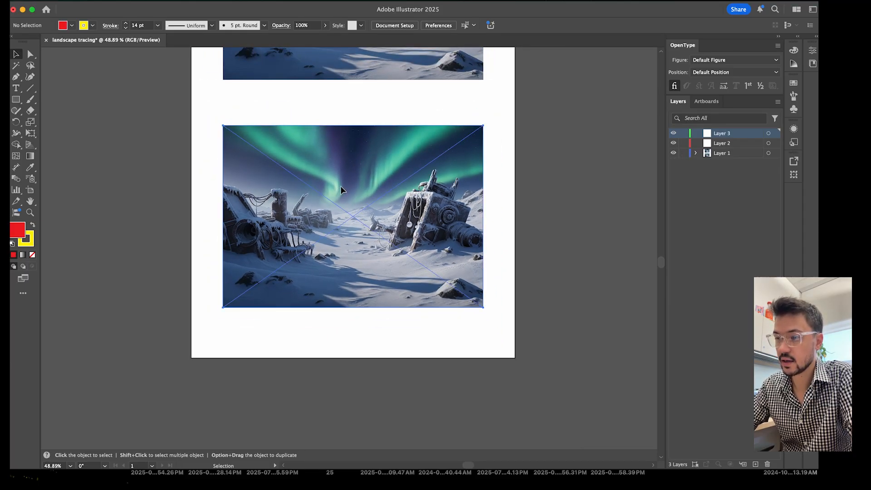
mouse_move(338, 200)
left_mouse_down()
mouse_move(220, 244)
mouse_move(308, 251)
mouse_move(337, 201)
left_mouse_up()
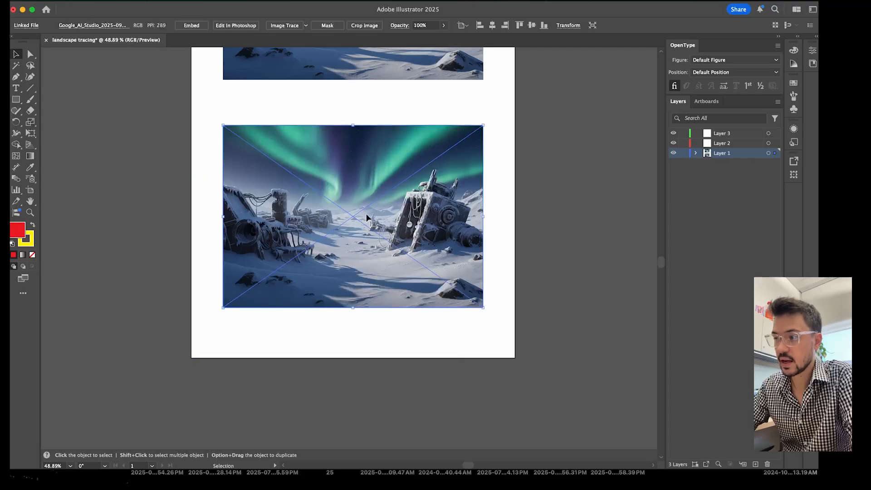
left_click(684, 153)
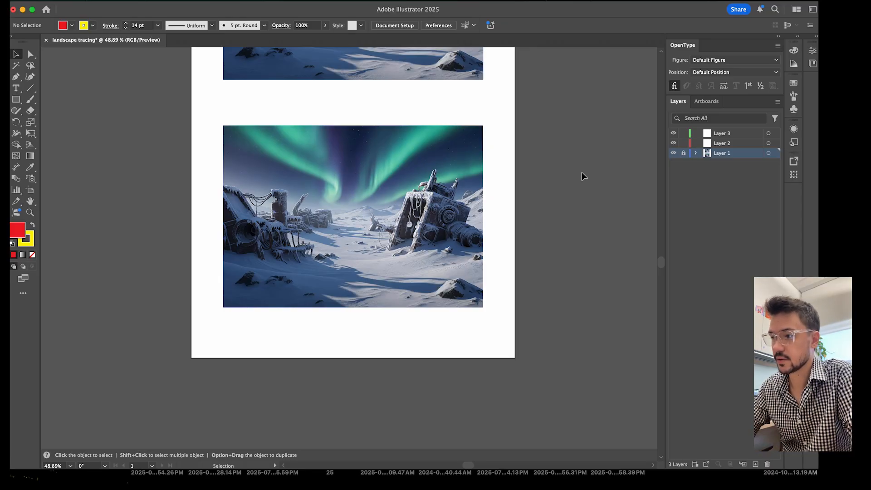
Hide Layer 1 to view the artboard without the landscape images, and show the layer again
left_click(674, 157)
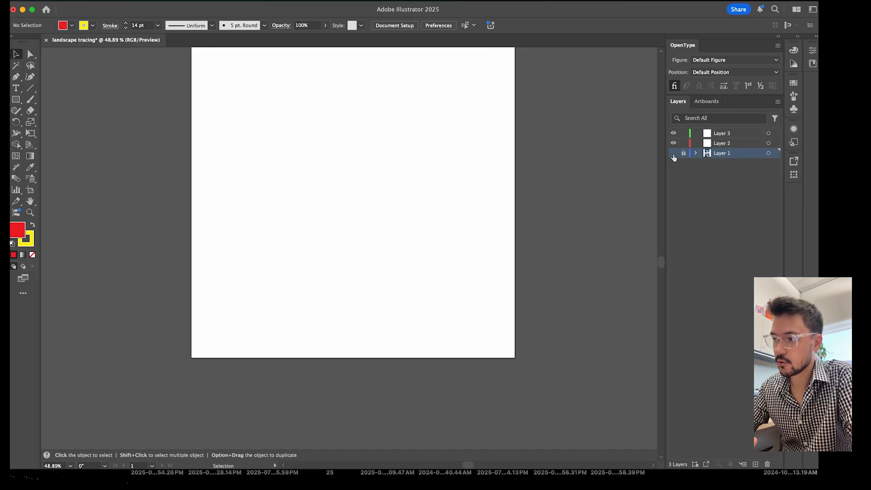
scroll(558, 213, "up", 4)
scroll(559, 210, "down", 5)
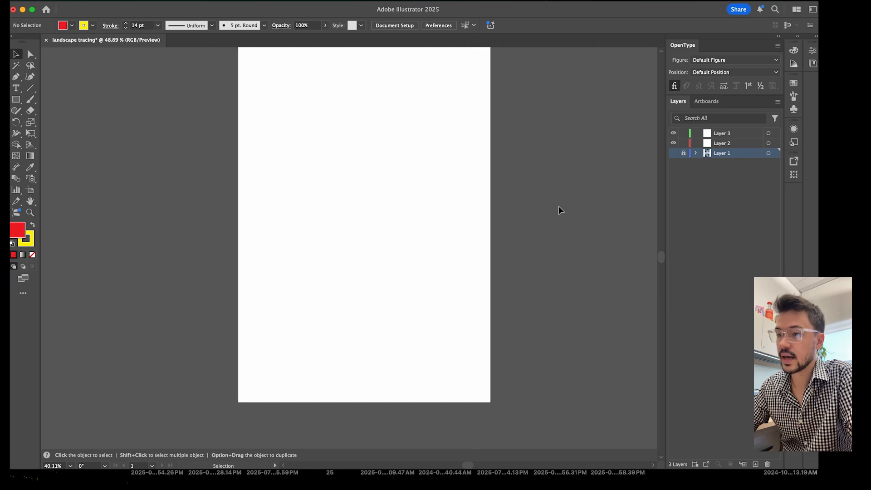
scroll(559, 206, "up", 1)
scroll(559, 206, "up", 2)
scroll(559, 206, "right", 2)
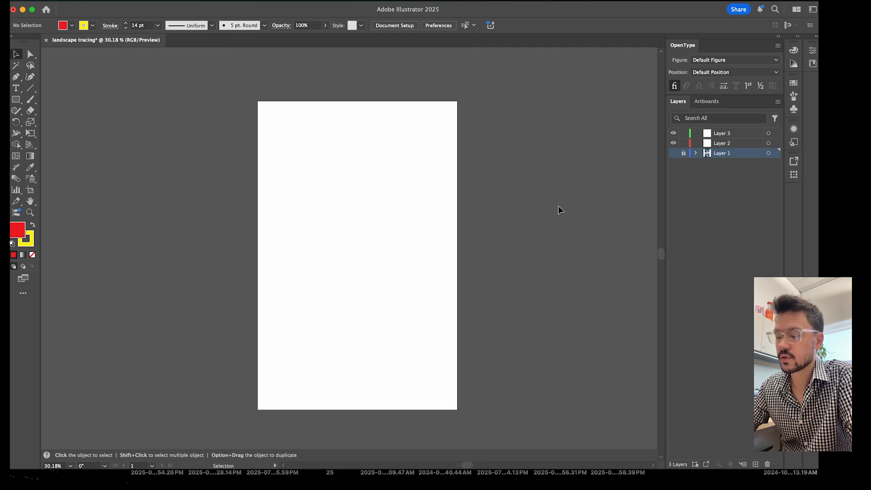
left_click(674, 156)
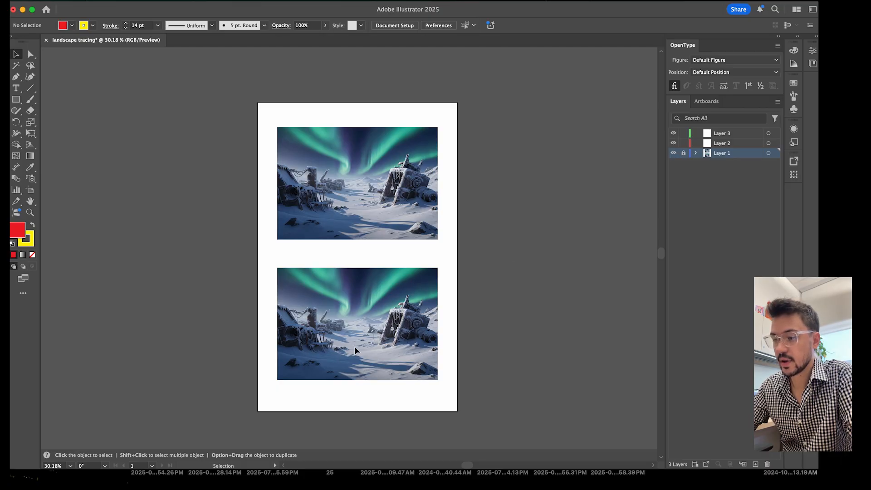
Make Layer 2 the active layer and choose the Pen tool for drawing over the lower landscape image
scroll(510, 249, "up", 4)
scroll(529, 253, "up", 2)
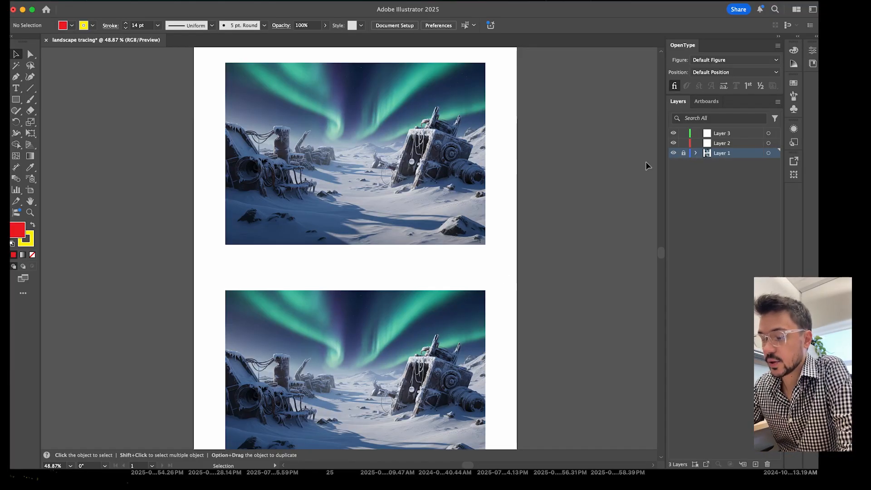
left_click(725, 144)
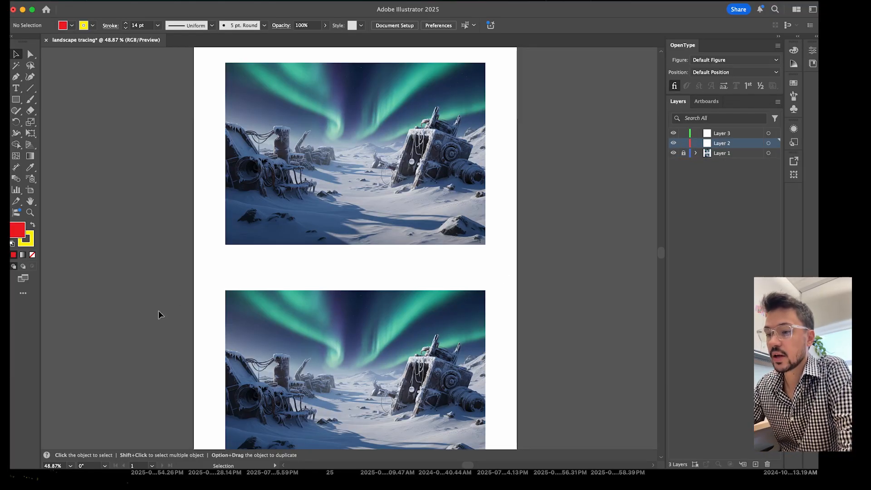
scroll(158, 312, "up", 4)
scroll(159, 311, "down", 4)
scroll(159, 311, "right", 3)
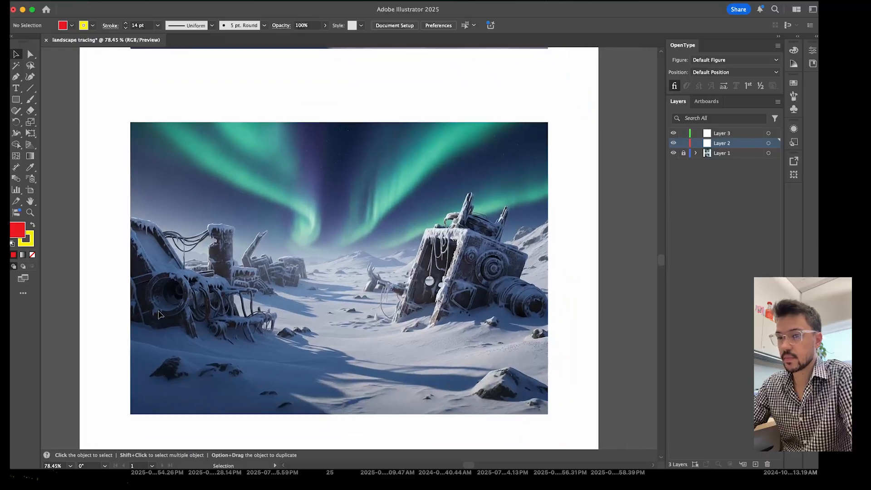
scroll(159, 314, "left", 2)
scroll(154, 311, "down", 1)
left_click(16, 79)
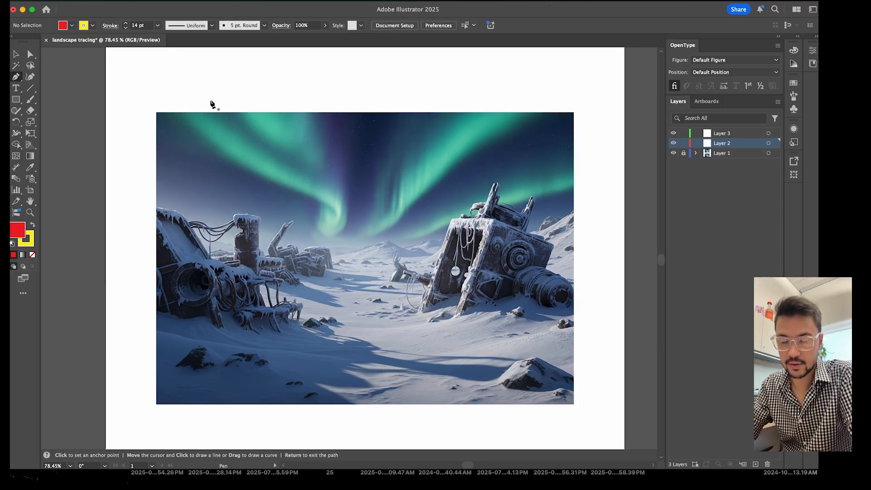
Draw a closed triangle with the Pen tool, from the white gap above the lower image down to the image's middle
left_click(252, 80)
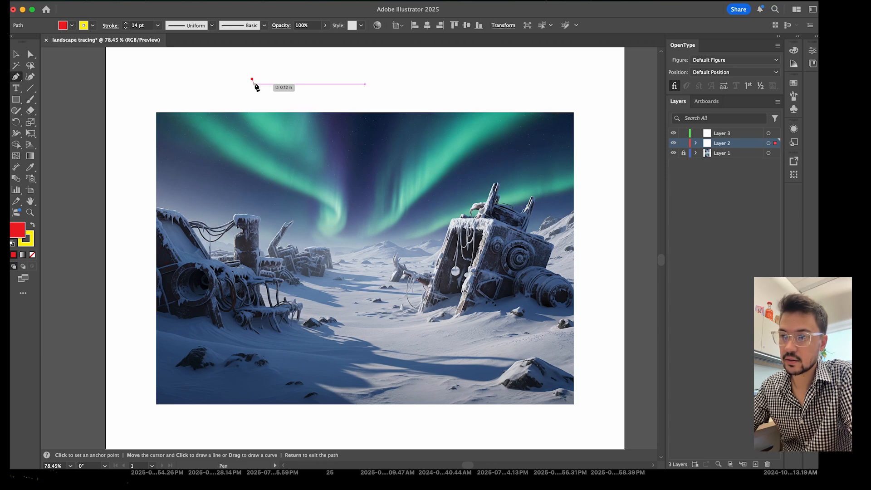
key("minus")
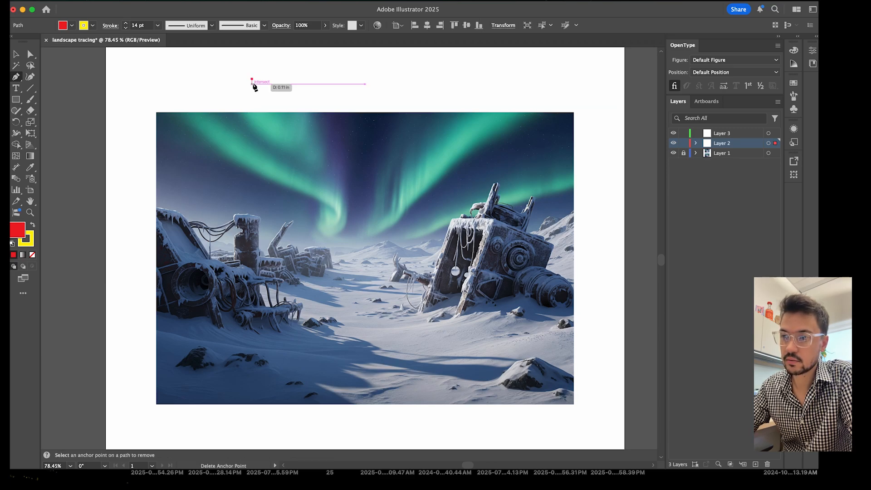
key("p")
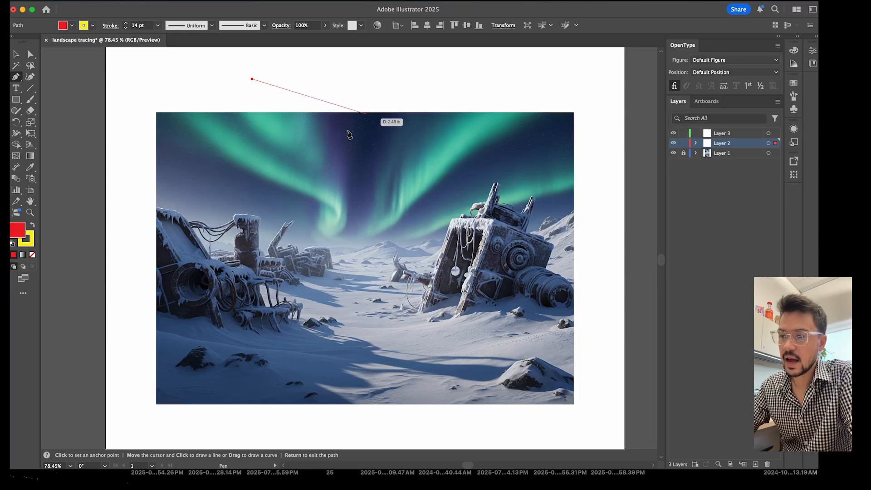
scroll(447, 81, "up", 2)
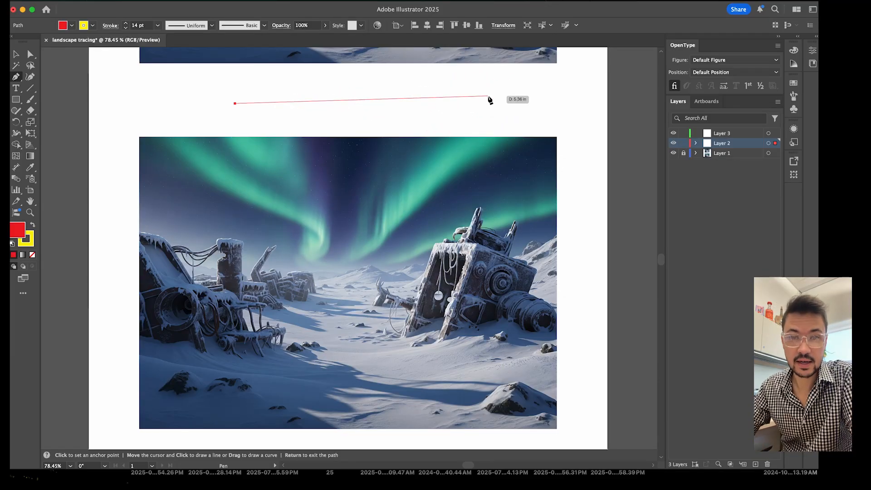
left_click(498, 154)
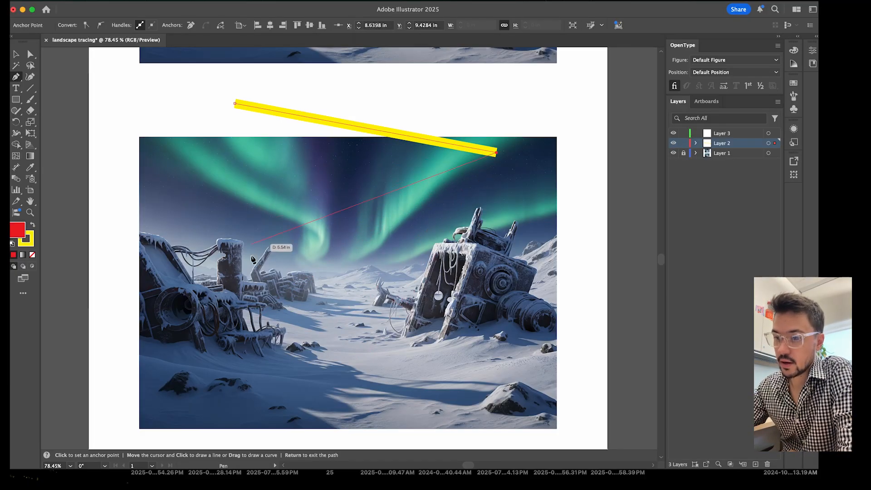
left_click(304, 304)
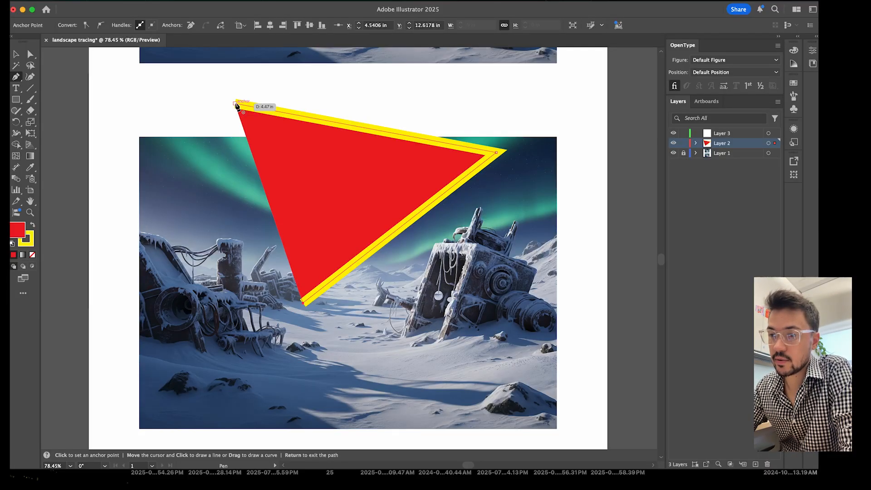
left_click(236, 104)
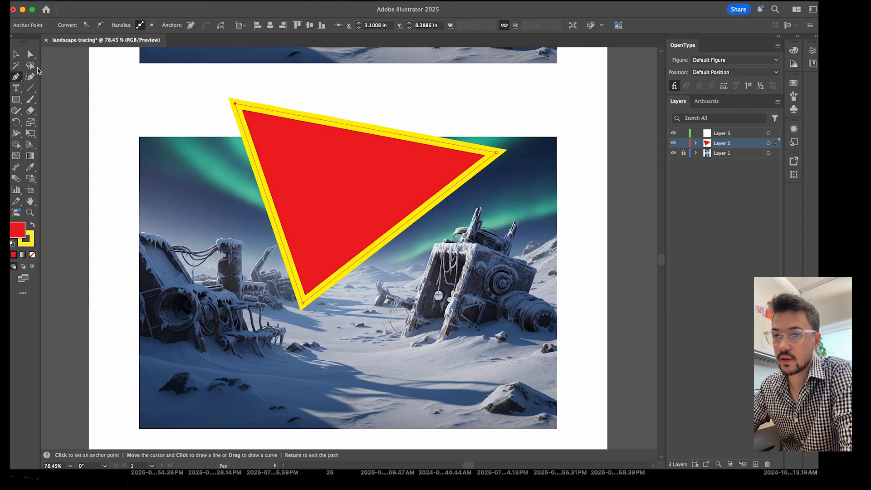
Shift the practice triangle slightly with the Selection tool and delete it
left_click(19, 55)
left_click_drag(313, 175, 328, 185)
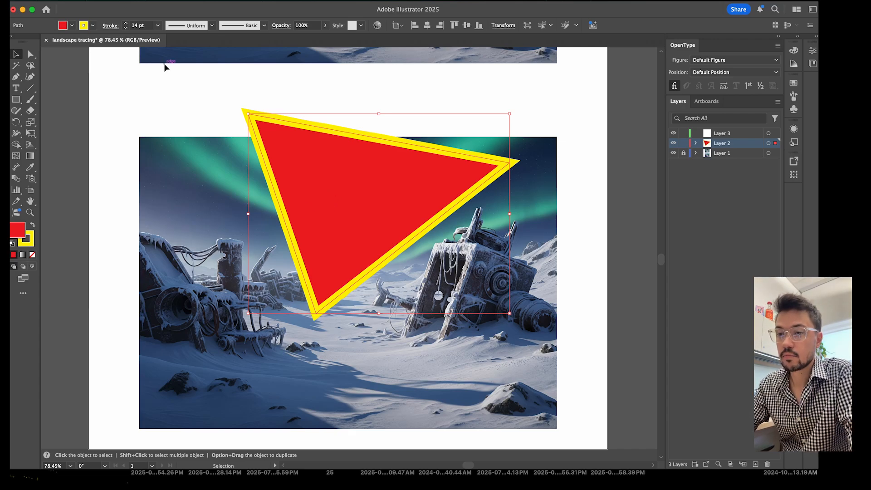
key("Delete")
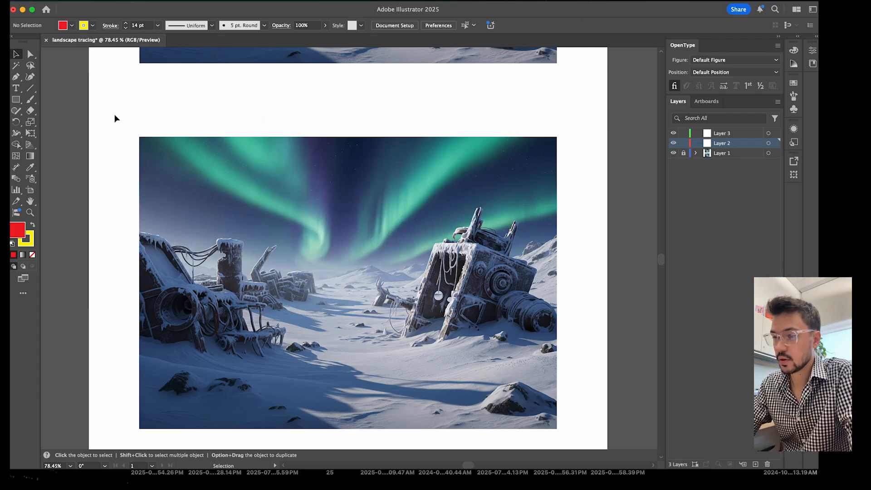
Draw a closed, irregular many-cornered shape of straight Pen tool segments over the upper part of the lower landscape image
left_click(16, 76)
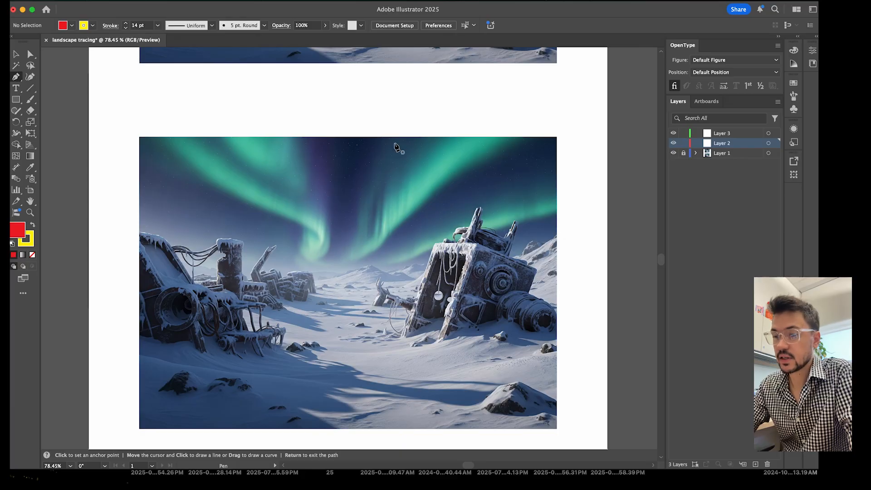
left_click(298, 109)
left_click(306, 153)
left_click(356, 125)
left_click(384, 101)
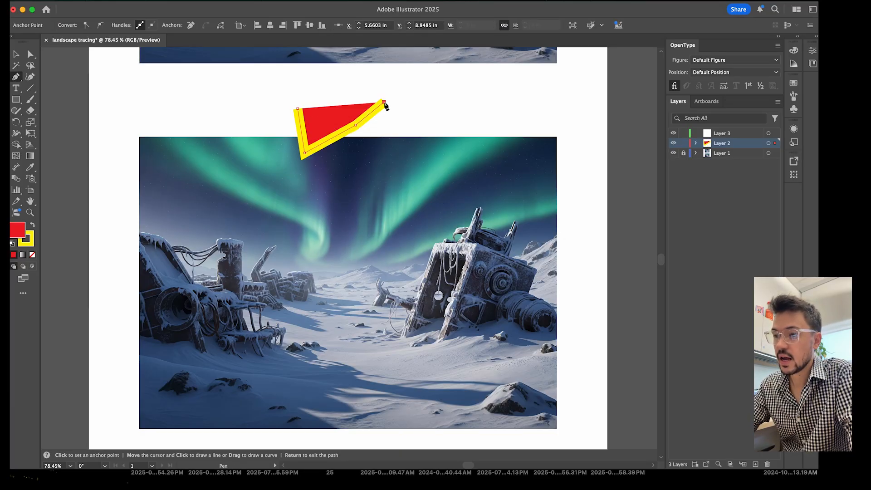
left_click(412, 108)
left_click(441, 149)
left_click(419, 193)
left_click(393, 143)
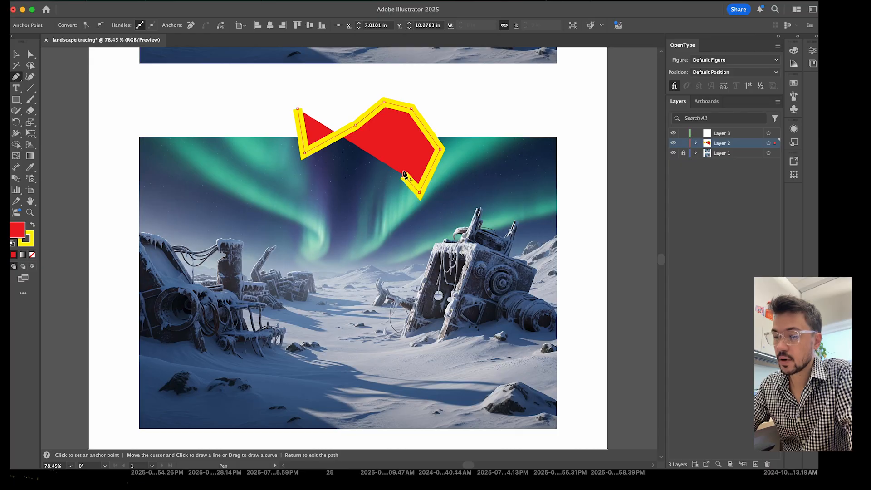
left_click(368, 177)
left_click(406, 199)
left_click(401, 246)
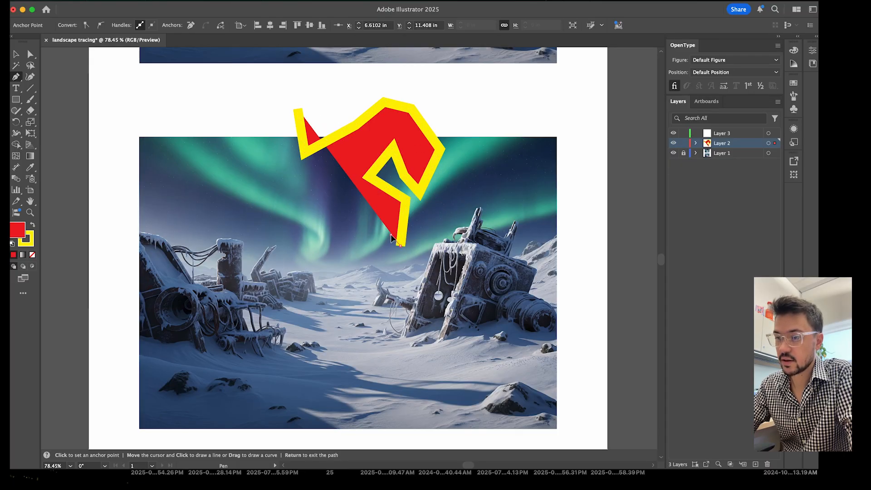
left_click(392, 234)
left_click(363, 239)
left_click(359, 286)
left_click(311, 272)
left_click(338, 225)
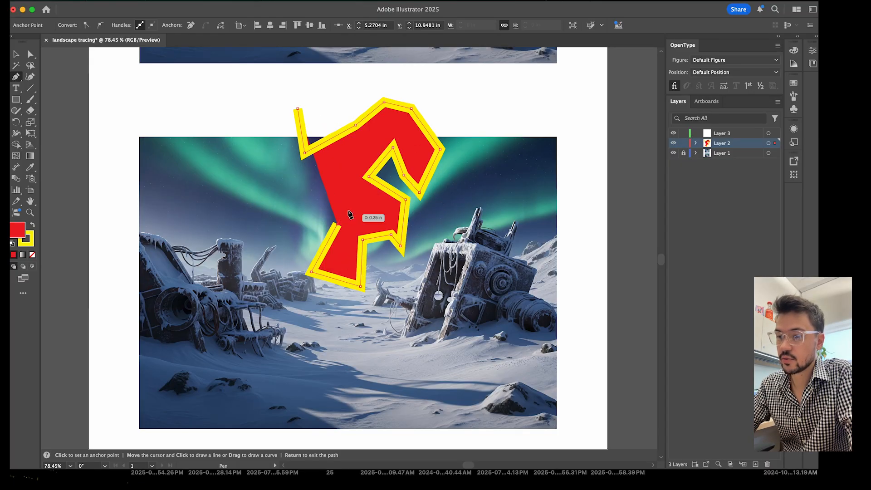
left_click(357, 205)
left_click(349, 189)
left_click(322, 189)
left_click(296, 233)
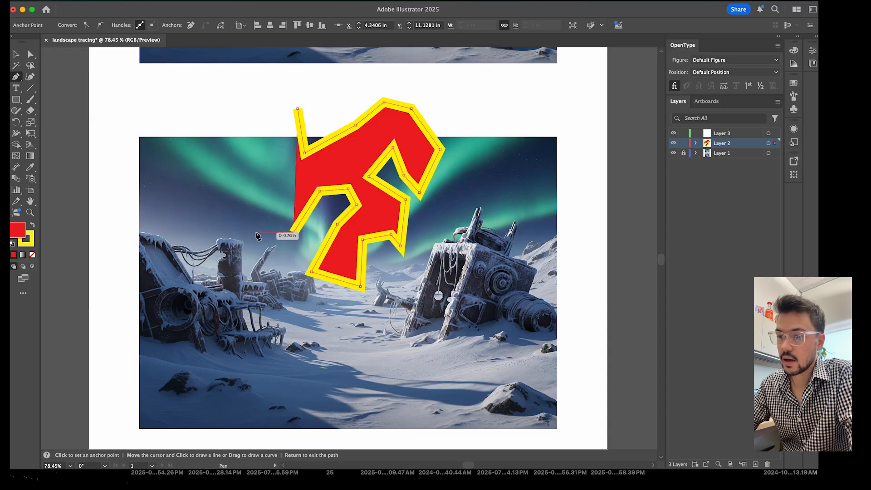
left_click(257, 234)
left_click(214, 208)
left_click(227, 190)
left_click(258, 202)
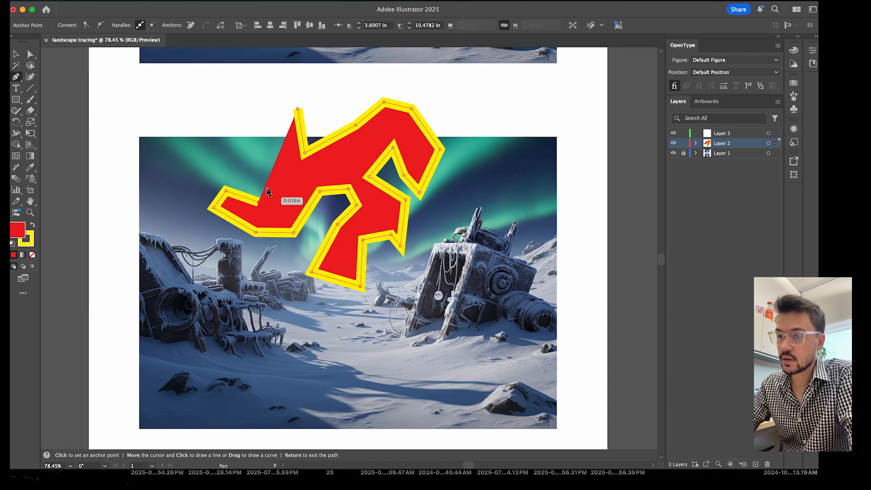
left_click(268, 179)
left_click(233, 155)
left_click(193, 137)
left_click(219, 110)
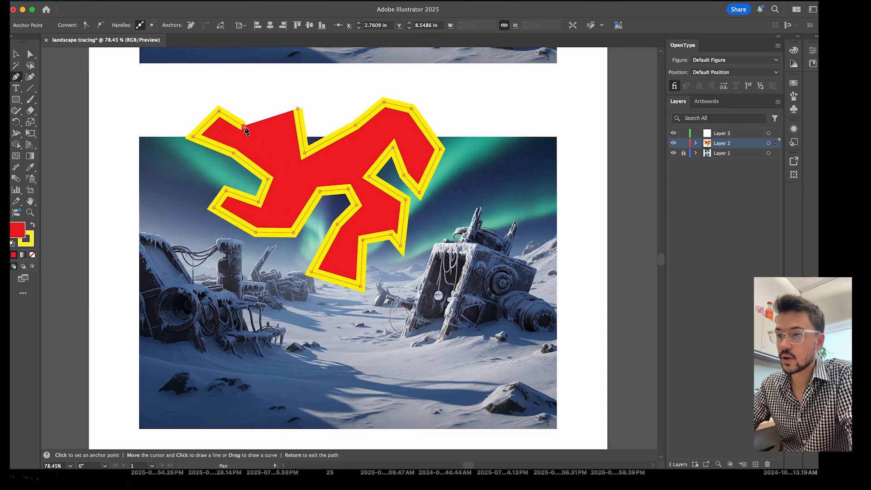
left_click(243, 126)
left_click(262, 132)
left_click(262, 113)
left_click(267, 92)
left_click(298, 92)
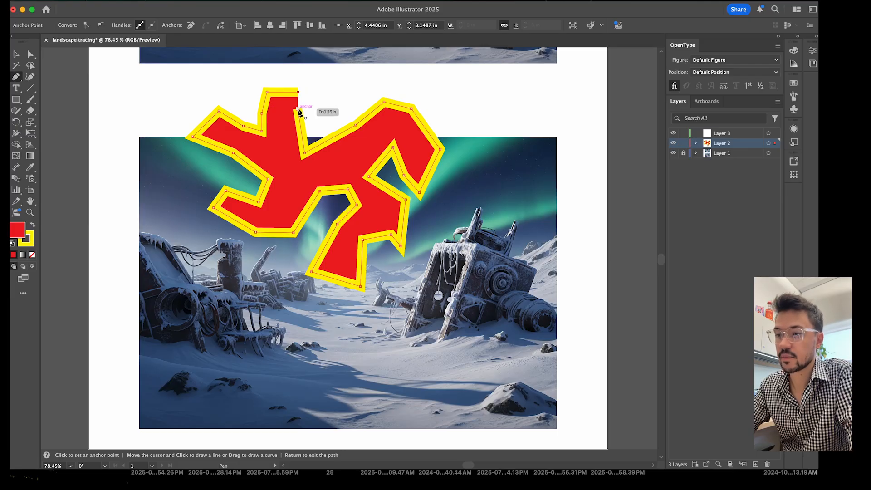
left_click(298, 110)
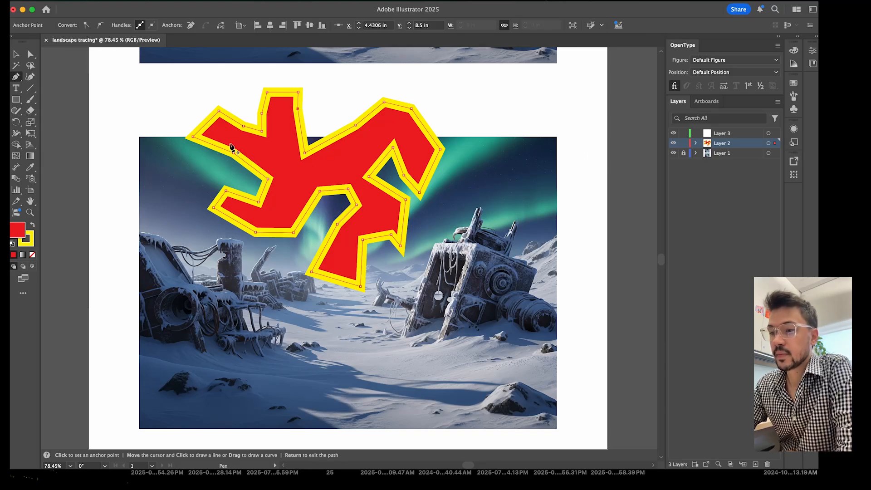
Reposition the irregular practice shape over the lower image with the Selection tool and delete it
left_click(16, 54)
left_click_drag(353, 176, 358, 157)
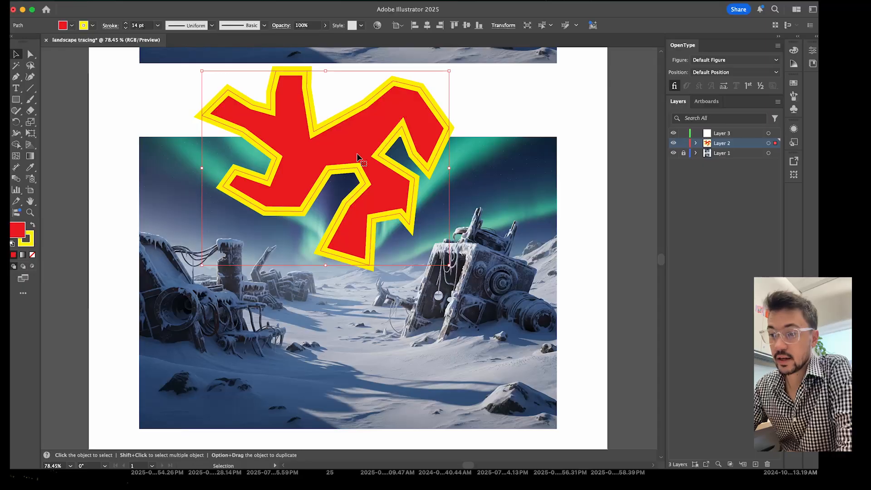
key("super+z")
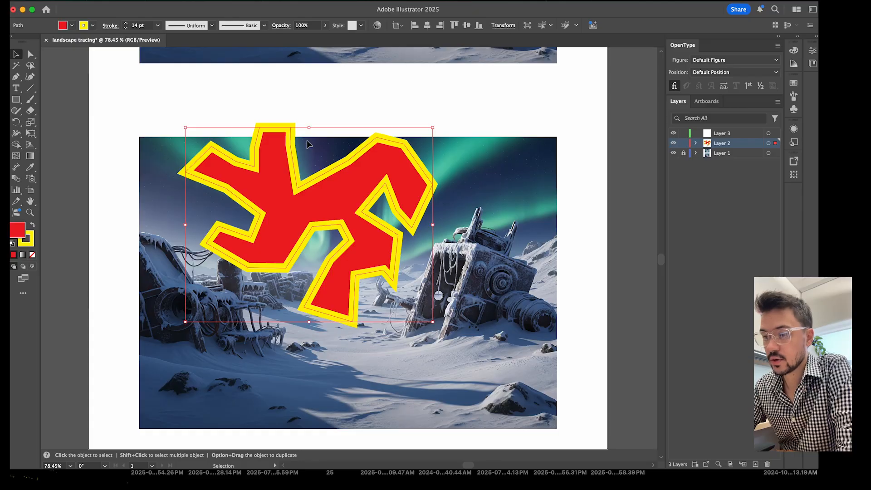
left_click_drag(309, 206, 368, 182)
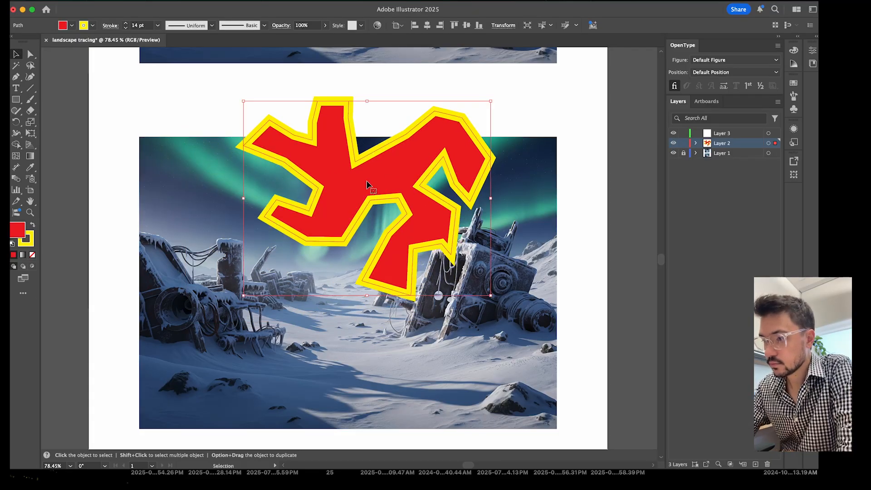
key("Delete")
Draw a closed outline of straight Pen tool segments around the wrecked boxy machine on the lower image's right side
key("p")
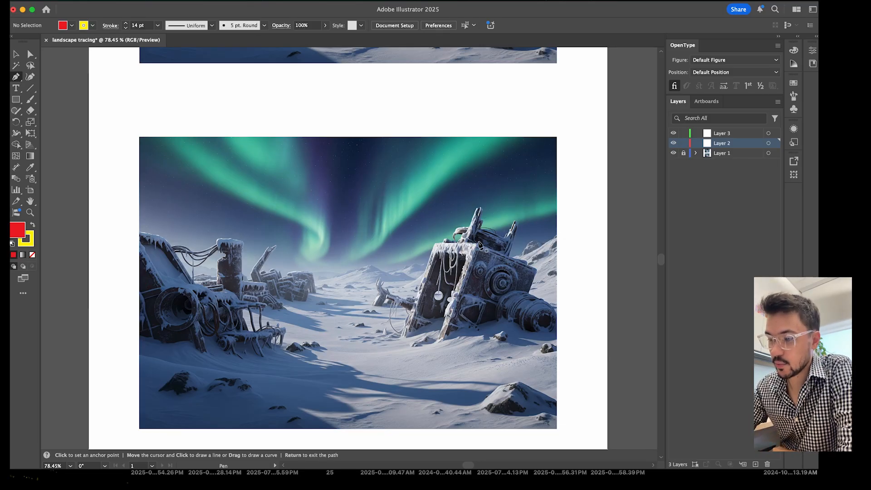
left_click(402, 337)
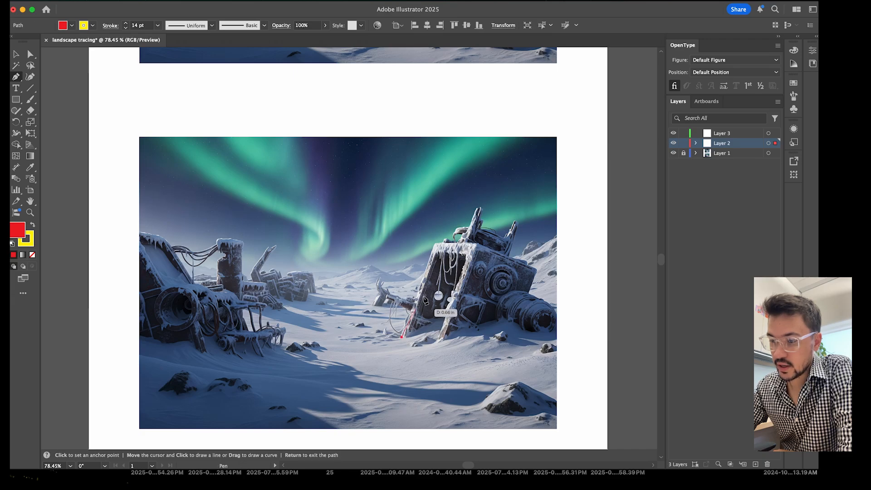
left_click(435, 243)
left_click(476, 244)
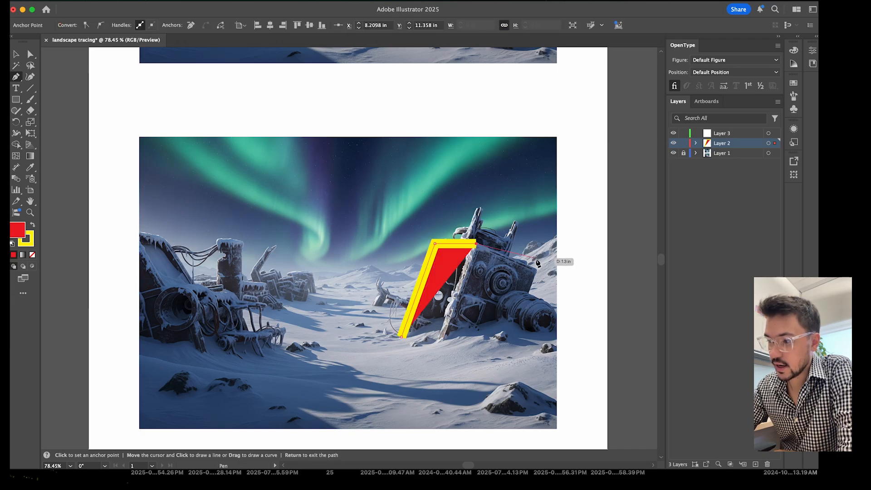
left_click(537, 271)
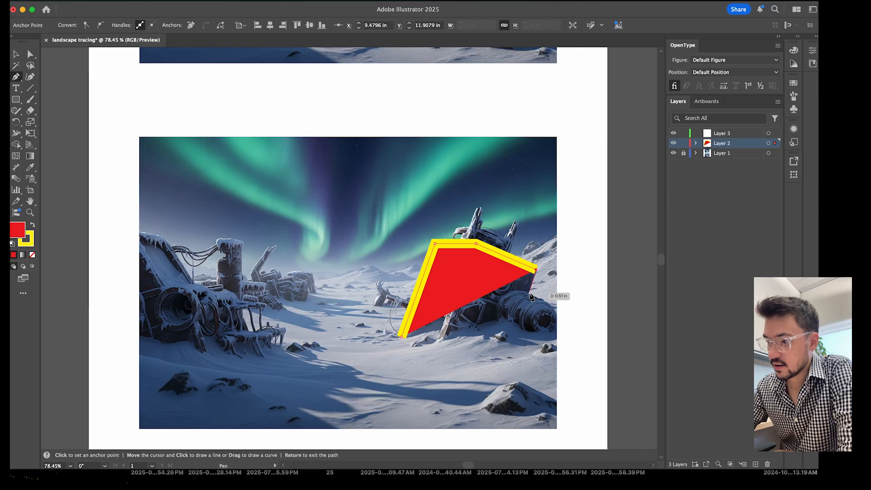
left_click(529, 293)
left_click(557, 310)
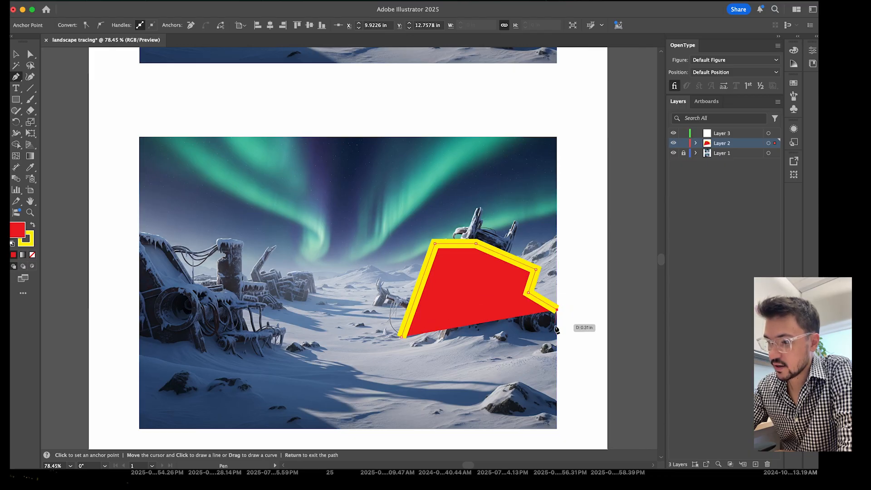
left_click(558, 328)
left_click(528, 330)
left_click(518, 323)
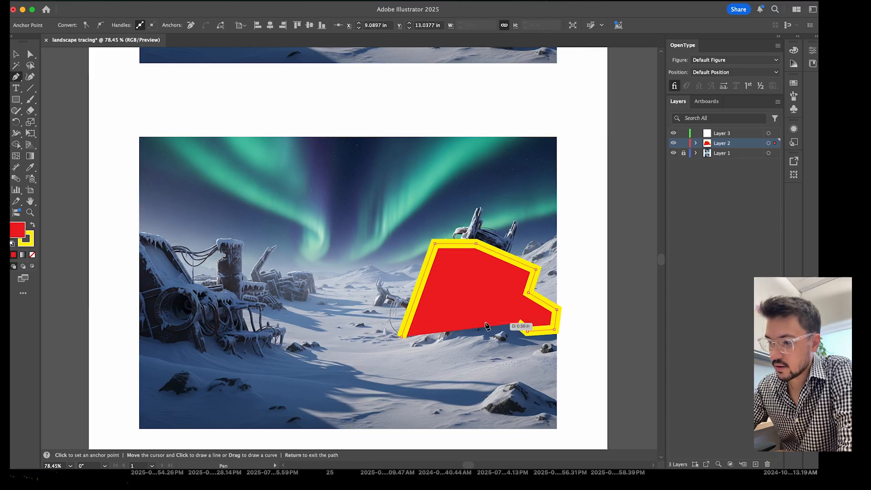
left_click(480, 322)
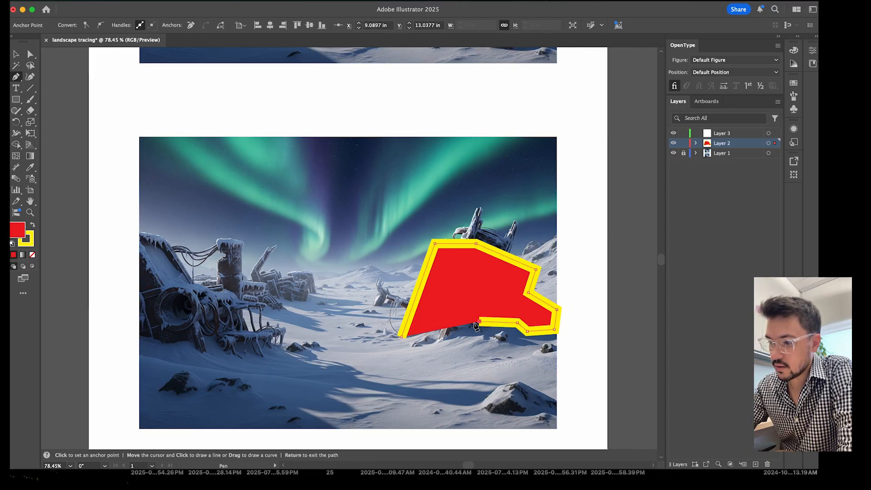
left_click(402, 336)
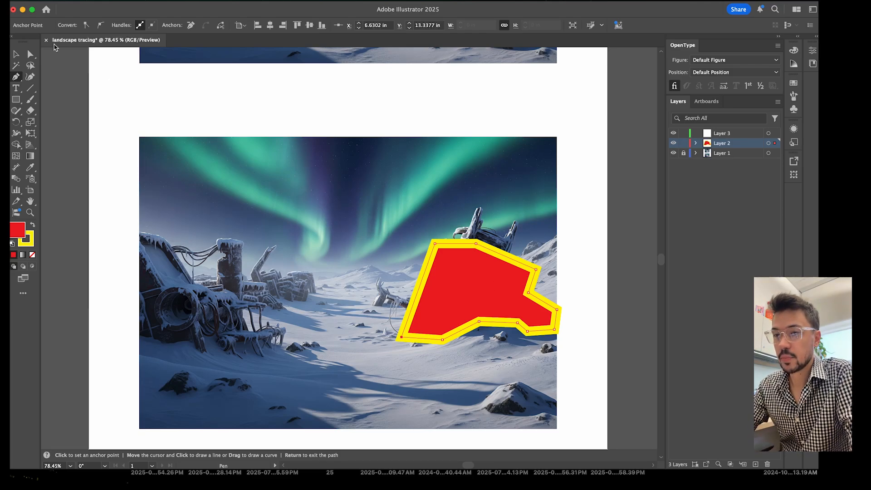
Select the practice outline over the wrecked machine with the Selection tool and delete it
left_click(16, 54)
left_click(475, 285)
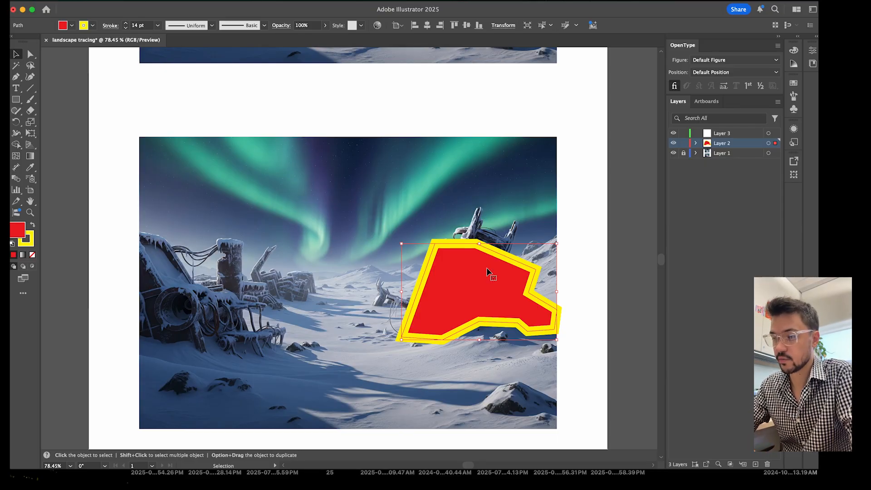
key("Delete")
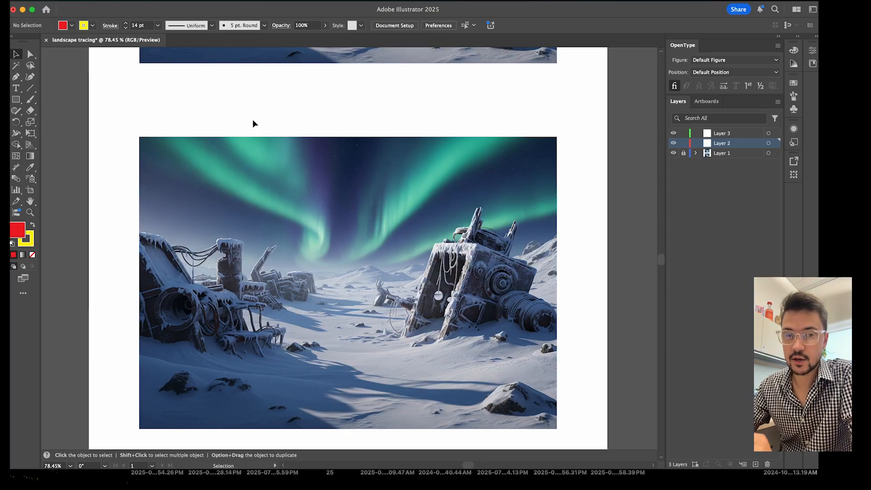
Draw a closed, roughly circular shape of curved Pen tool segments from the white gap down into the lower image's sky
key("p")
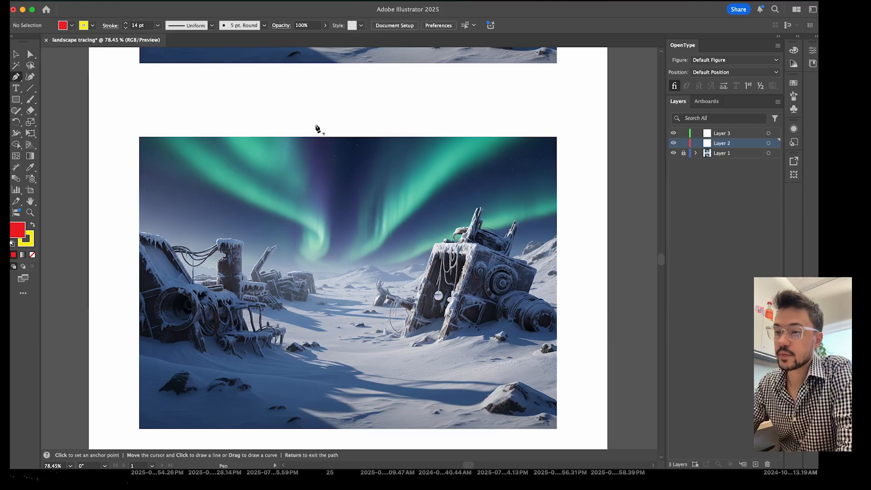
left_click(268, 97)
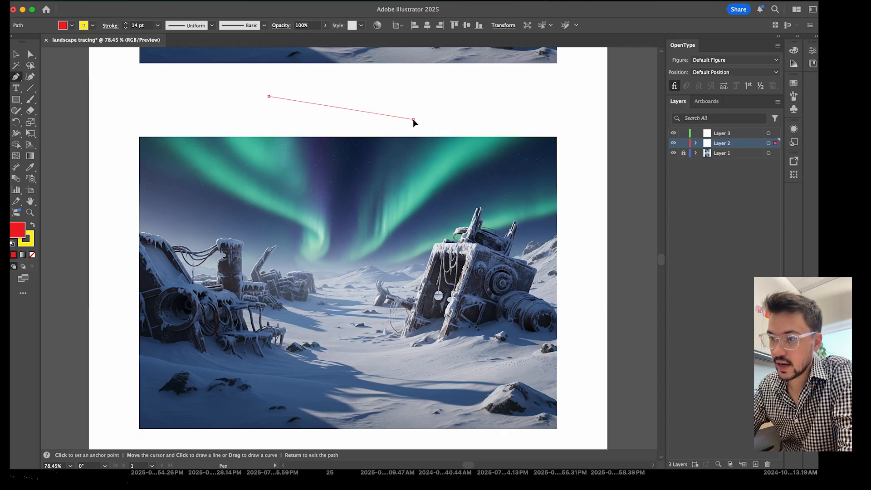
mouse_move(413, 120)
left_mouse_down()
mouse_move(421, 165)
mouse_move(459, 217)
mouse_move(452, 179)
mouse_move(461, 52)
mouse_move(470, 153)
mouse_move(432, 306)
mouse_move(443, 233)
mouse_move(420, 182)
mouse_move(458, 168)
mouse_move(473, 210)
mouse_move(454, 298)
mouse_move(478, 232)
mouse_move(483, 165)
mouse_move(510, 201)
mouse_move(472, 276)
mouse_move(413, 295)
mouse_move(356, 249)
mouse_move(390, 304)
mouse_move(480, 270)
mouse_move(428, 165)
mouse_move(428, 143)
mouse_move(521, 224)
mouse_move(446, 300)
mouse_move(370, 296)
mouse_move(434, 292)
mouse_move(500, 241)
mouse_move(475, 183)
mouse_move(407, 179)
mouse_move(401, 199)
mouse_move(468, 146)
mouse_move(492, 184)
mouse_move(434, 311)
mouse_move(465, 310)
left_mouse_up()
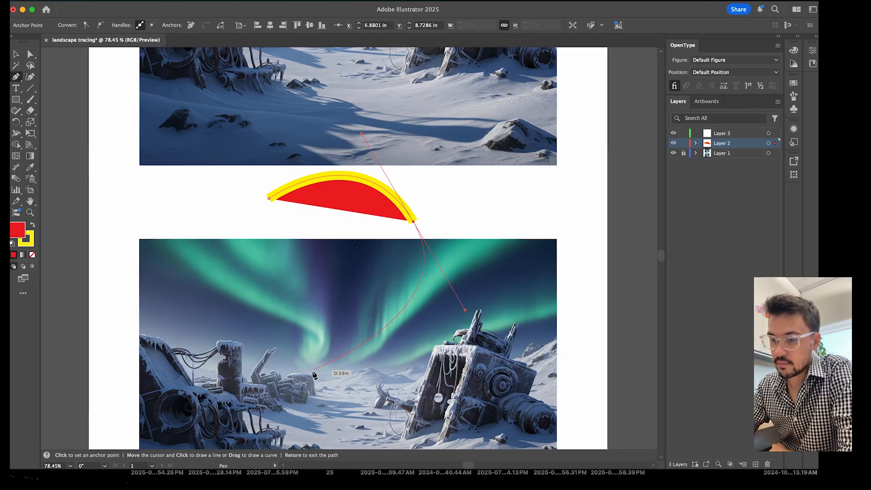
left_click(357, 354)
mouse_move(356, 355)
left_mouse_down()
mouse_move(336, 354)
mouse_move(332, 323)
mouse_move(329, 359)
mouse_move(341, 360)
left_mouse_up()
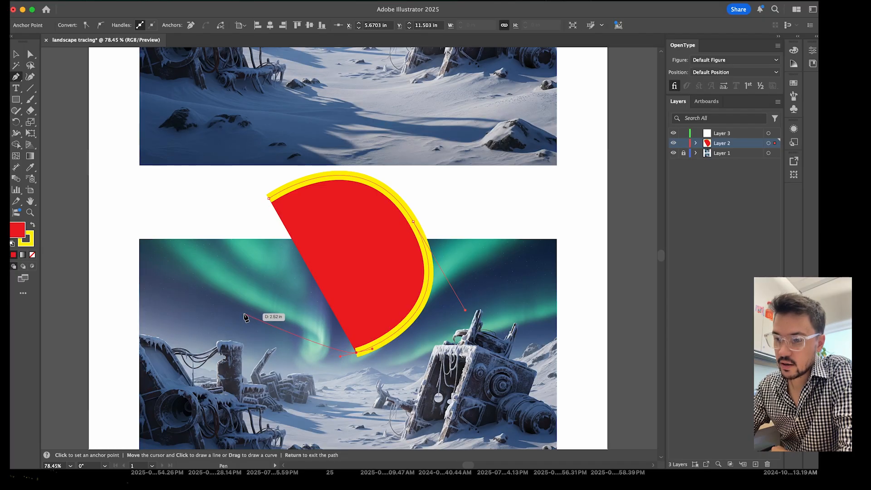
left_click_drag(244, 314, 243, 315)
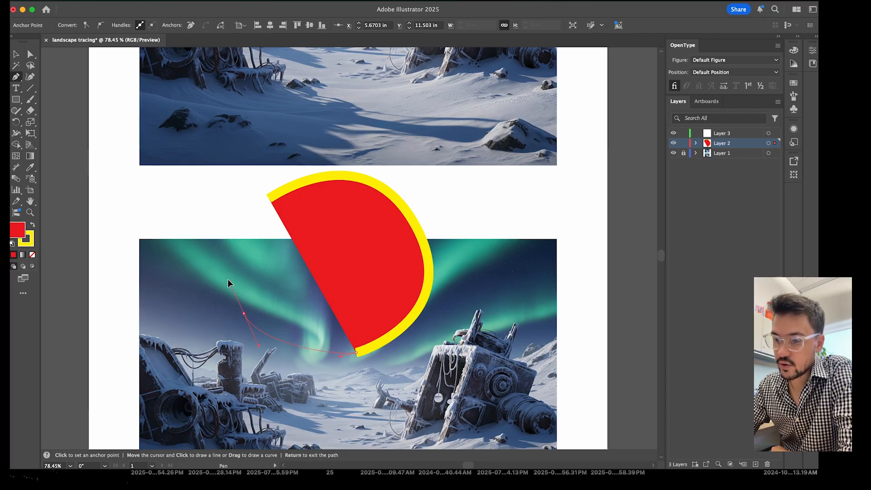
left_click_drag(202, 246, 206, 251)
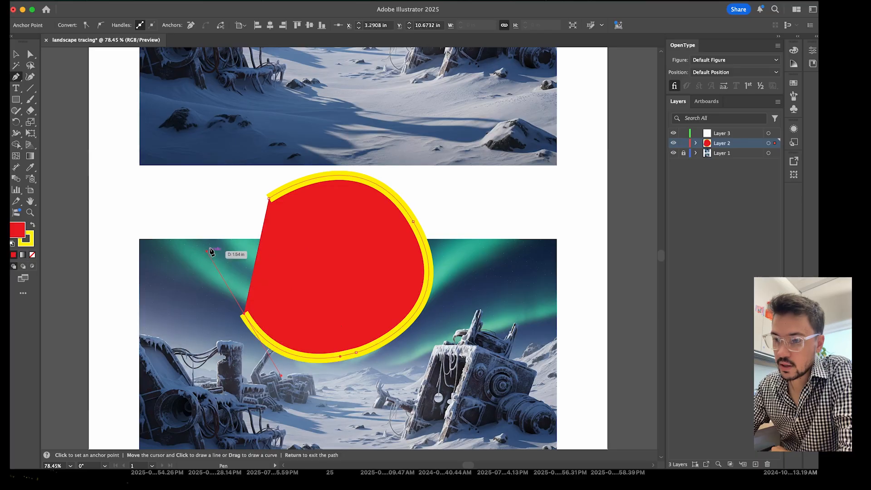
left_click(270, 201)
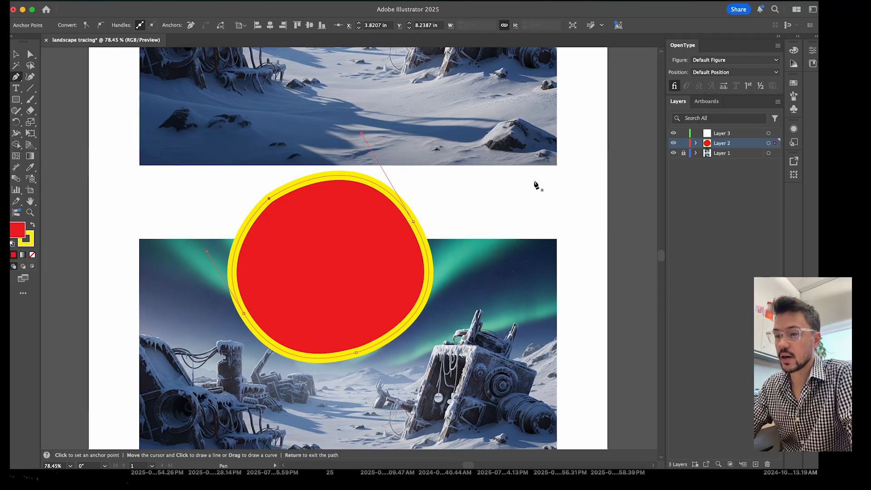
Undo all the Pen tool segments of the roughly circular practice shape
key("super+z")
key("super+z")
key("super+z")
key("super+z")
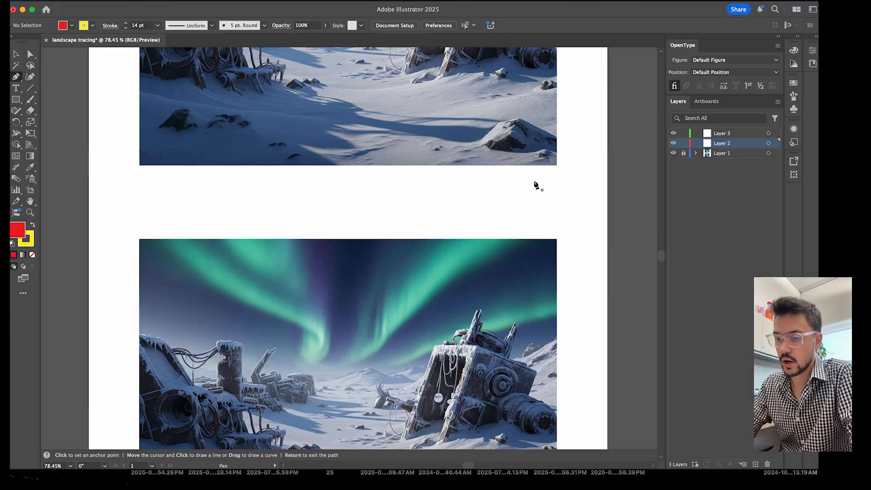
Draw a closed, wavy many-lobed practice shape of curved Pen tool segments over the white gap and the lower image's sky, and delete it
left_click(288, 201)
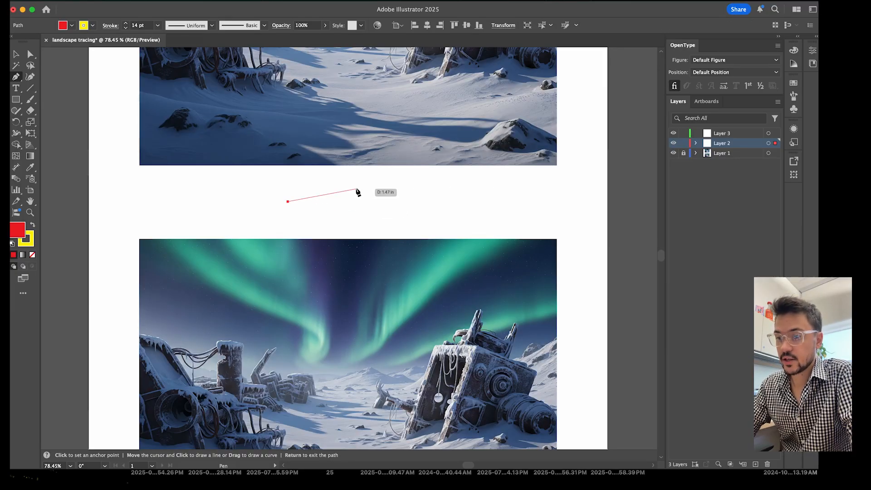
left_click(337, 198)
left_click_drag(337, 197, 364, 172)
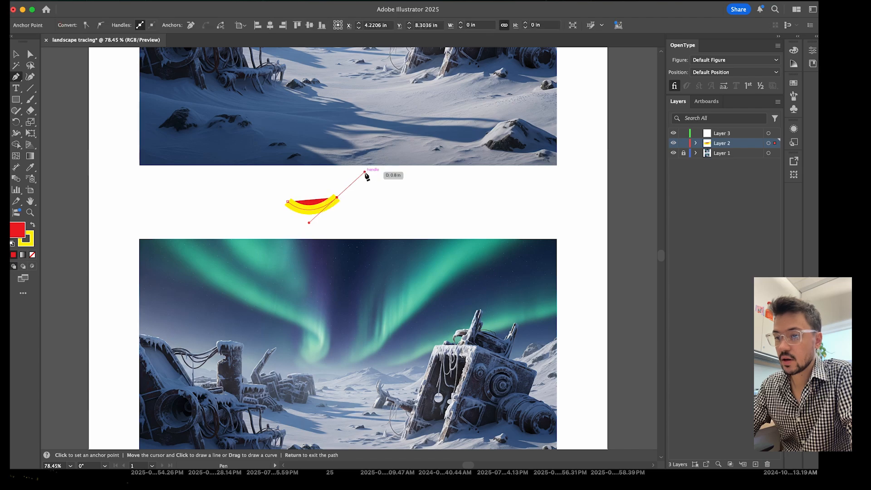
left_click_drag(417, 200, 373, 208)
left_click_drag(388, 238, 413, 259)
left_click_drag(412, 307, 346, 299)
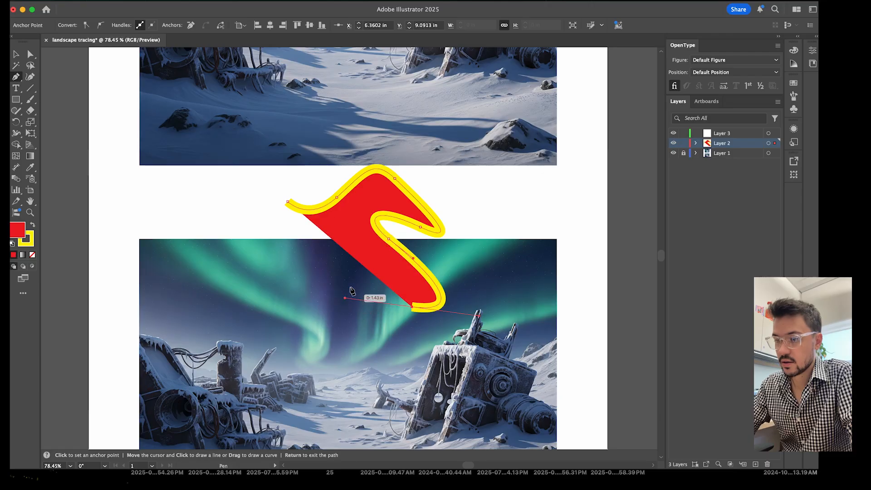
left_click_drag(378, 268, 315, 268)
left_click_drag(309, 323, 303, 247)
left_click(269, 229)
left_click(202, 228)
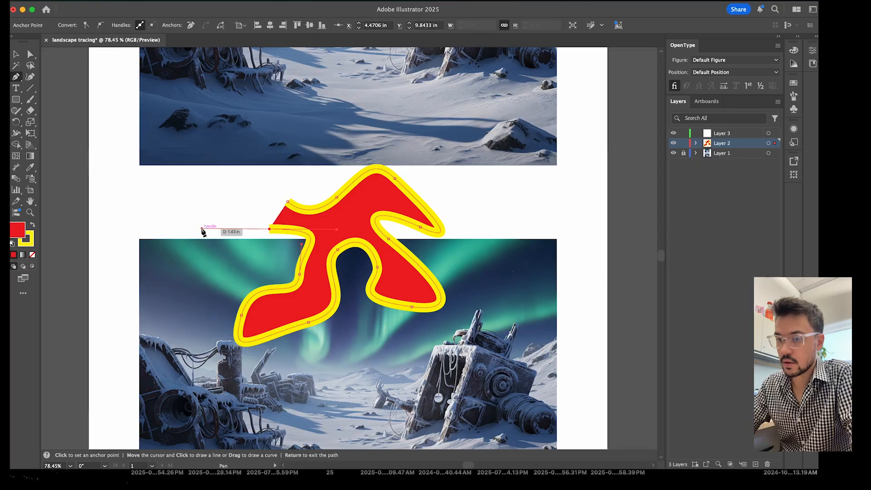
left_click_drag(208, 206, 263, 163)
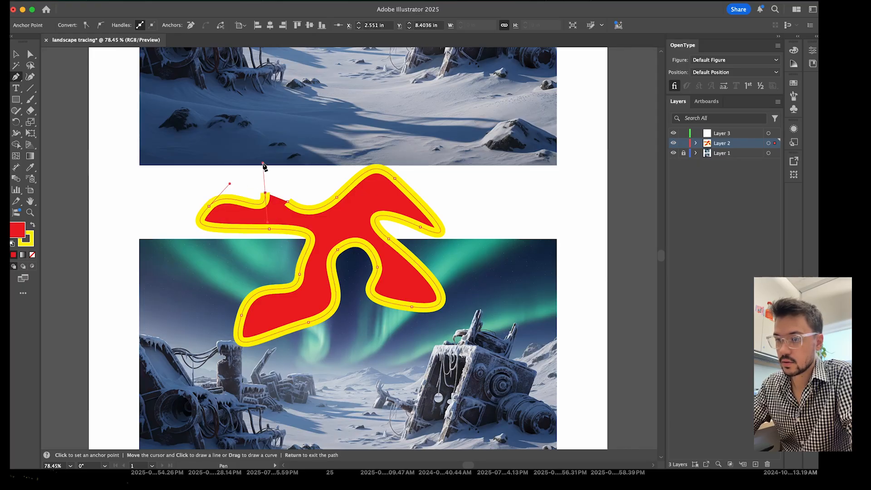
mouse_move(288, 202)
left_mouse_down()
mouse_move(302, 202)
mouse_move(295, 211)
left_mouse_up()
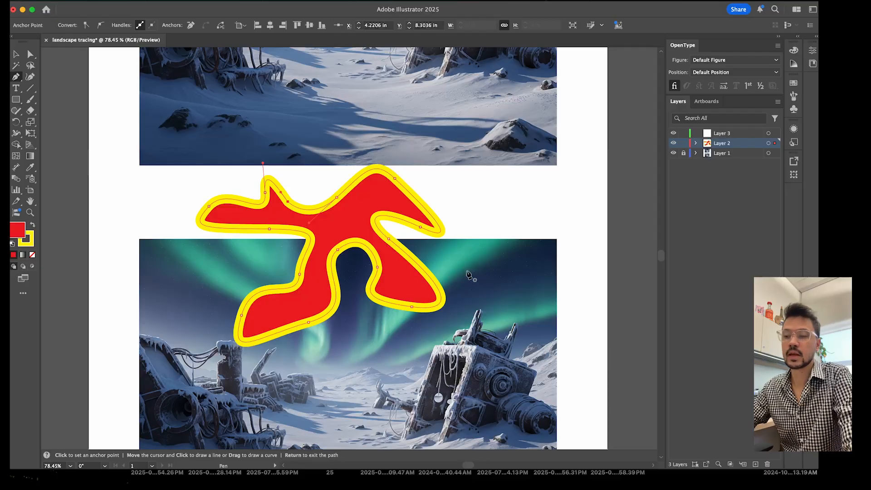
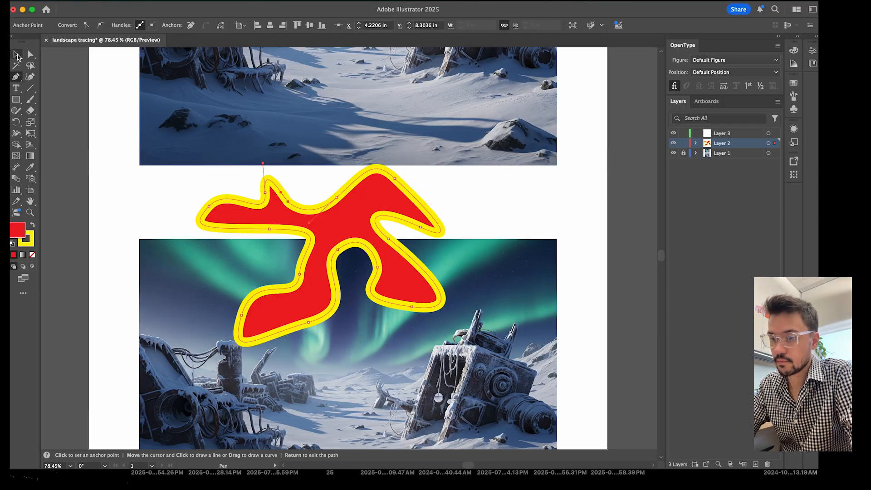
left_click(17, 56)
key("Delete")
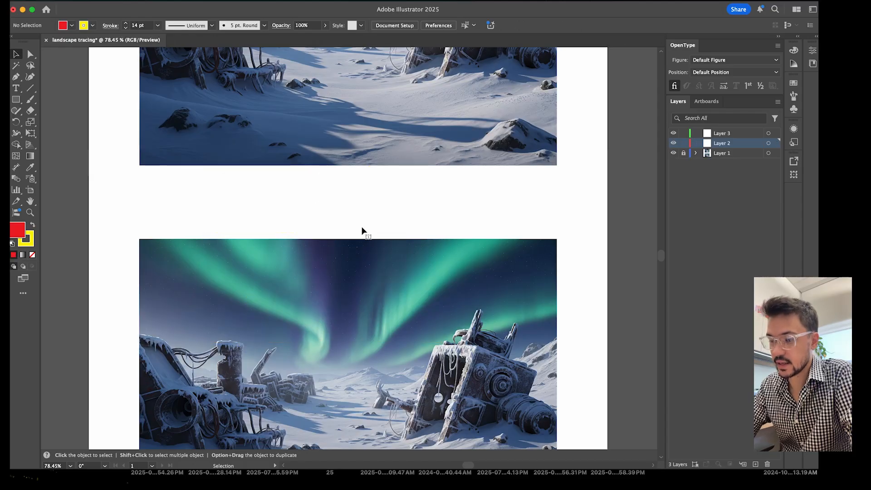
Start a Pen tool path where the foreground snow shadow meets the lower image's bottom edge and curve it to the shadow's first tip
key("p")
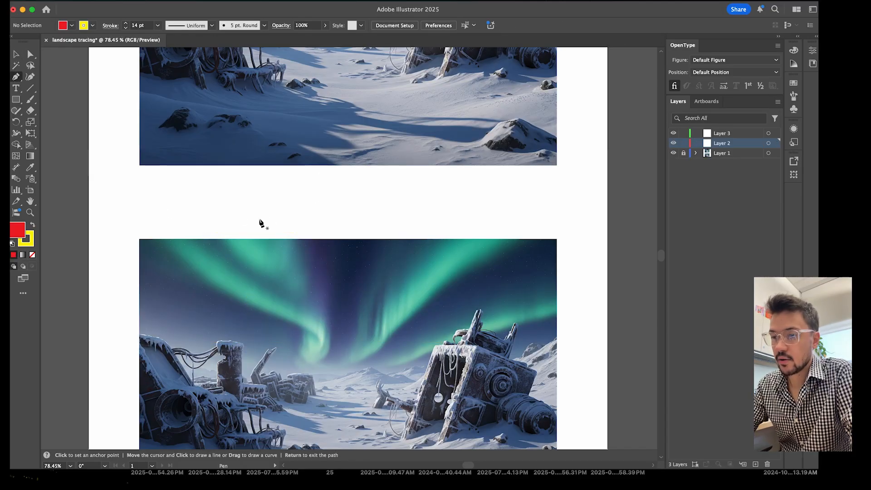
scroll(255, 232, "down", 5)
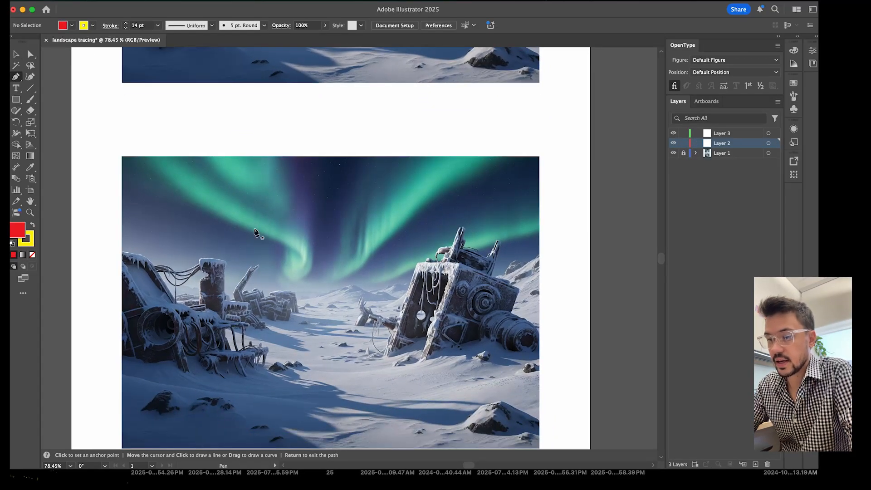
scroll(272, 268, "down", 3)
scroll(273, 268, "right", 2)
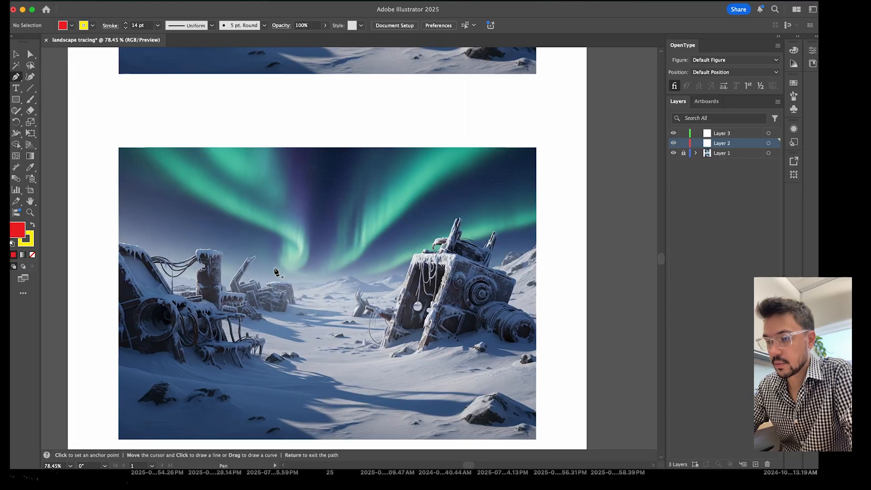
scroll(276, 272, "up", 2)
scroll(276, 272, "left", 3)
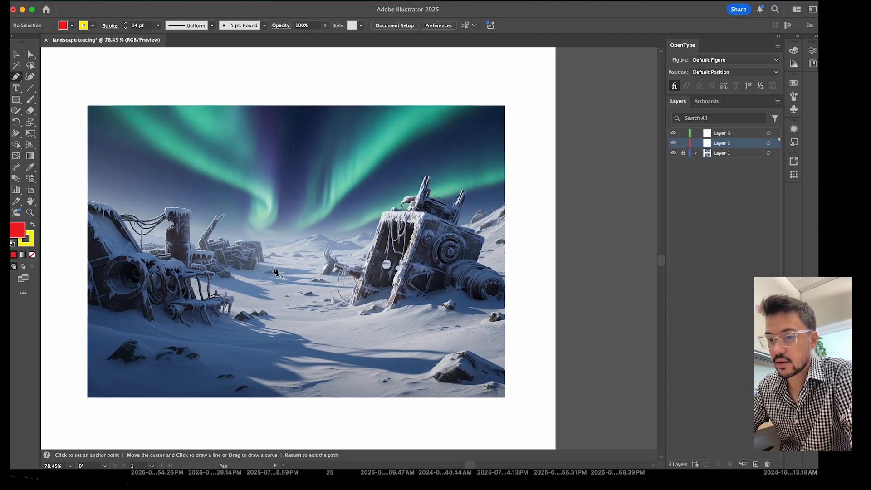
scroll(325, 377, "down", 4)
scroll(325, 377, "left", 1)
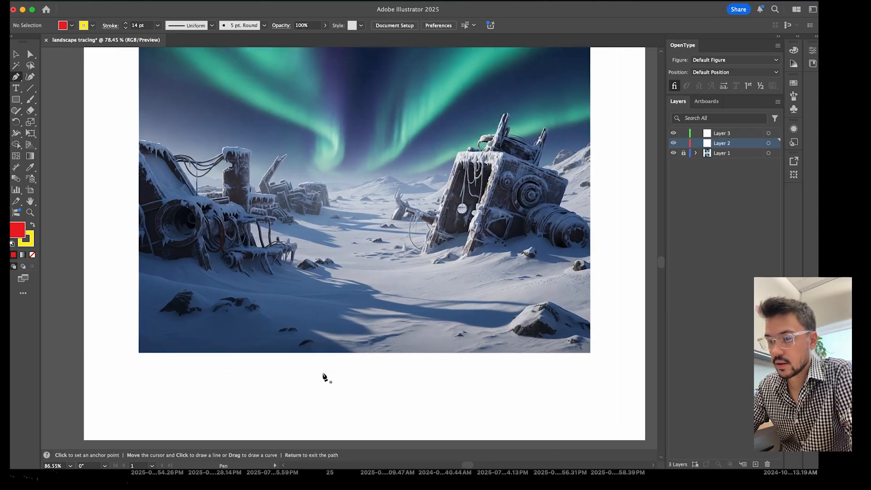
scroll(325, 377, "up", 4)
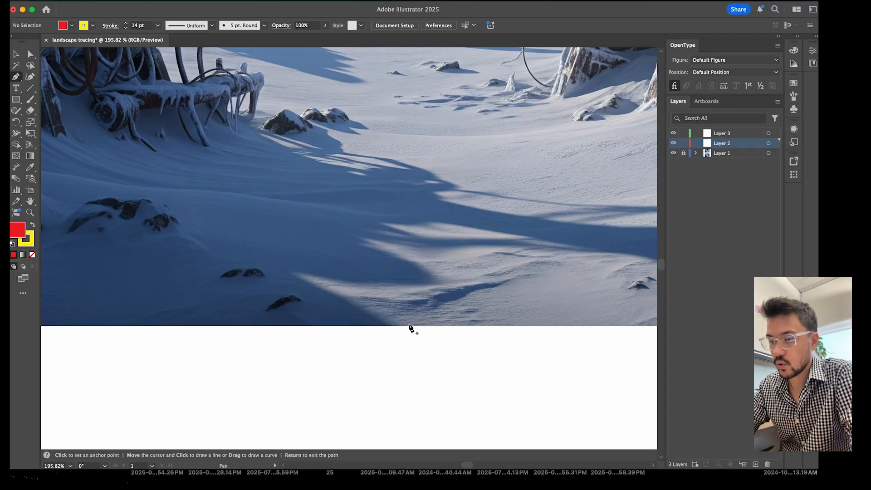
left_click(390, 326)
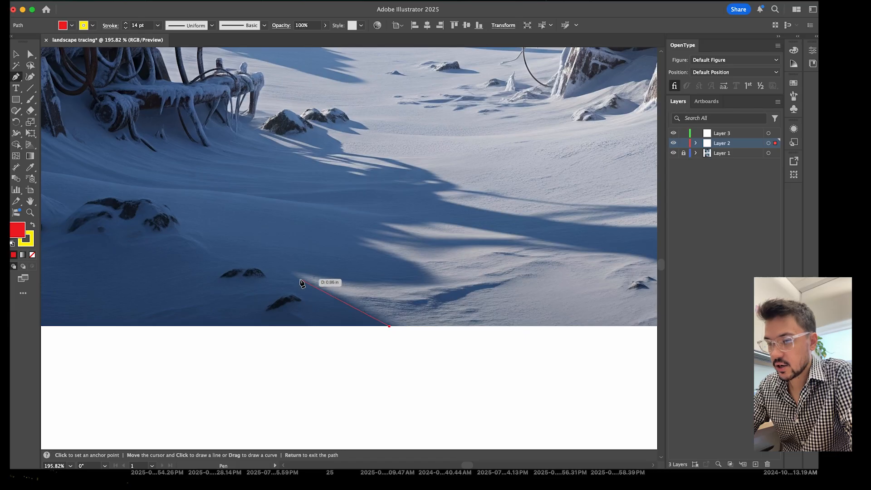
left_click_drag(300, 279, 264, 267)
Continue the path with curved segments around the shadow's two lobes and along the long shadow's lower edge, leaving it open and deselected
scroll(339, 305, "up", 2)
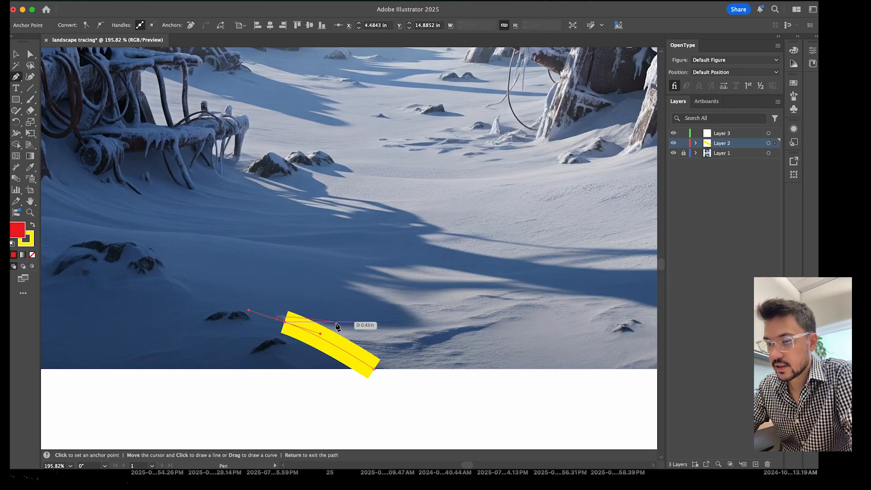
left_click(336, 323)
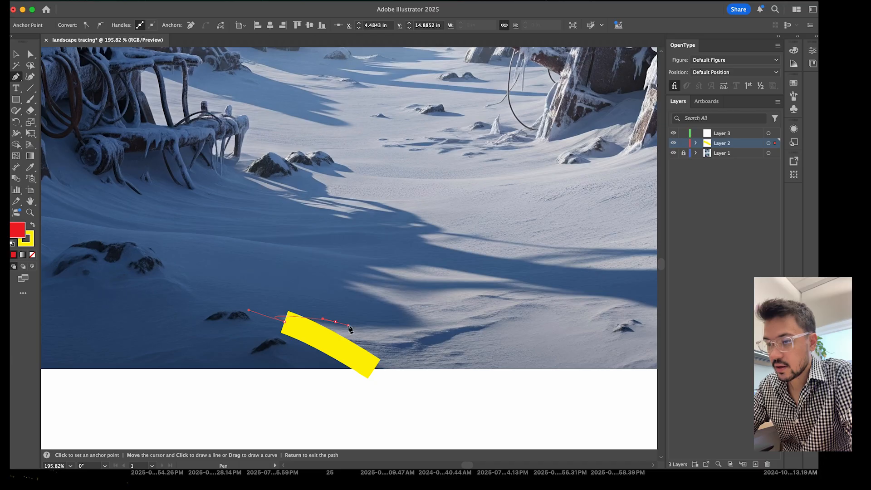
left_click_drag(348, 325, 349, 327)
left_click(409, 326)
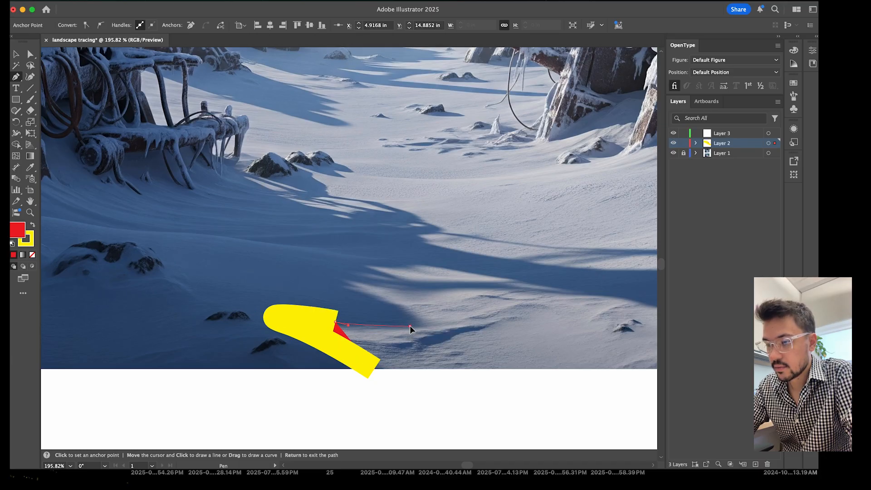
left_click_drag(424, 316, 422, 294)
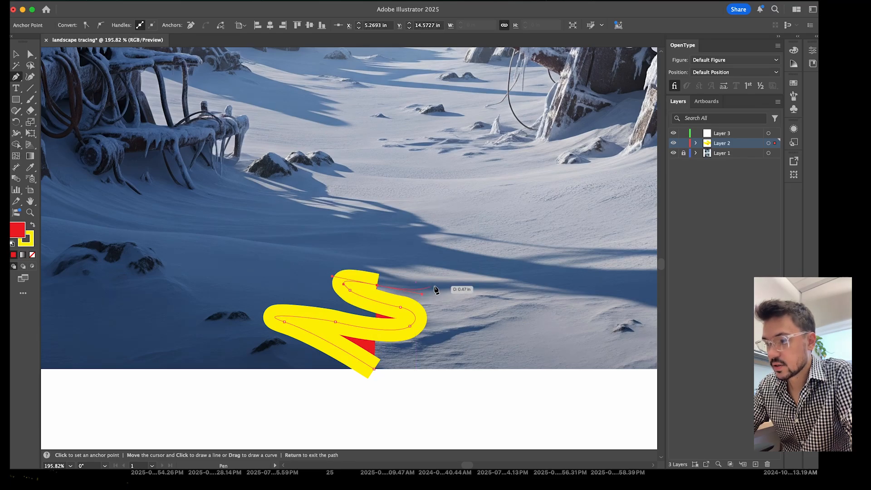
left_click_drag(549, 298, 551, 297)
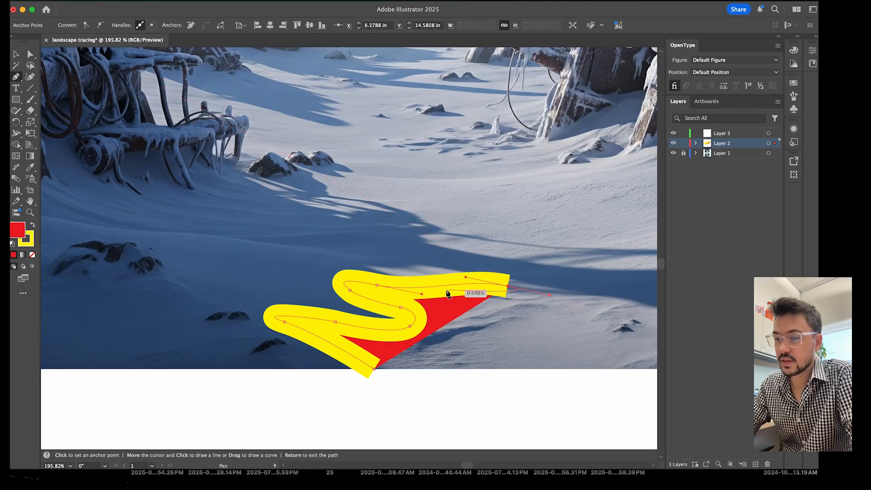
key("minus")
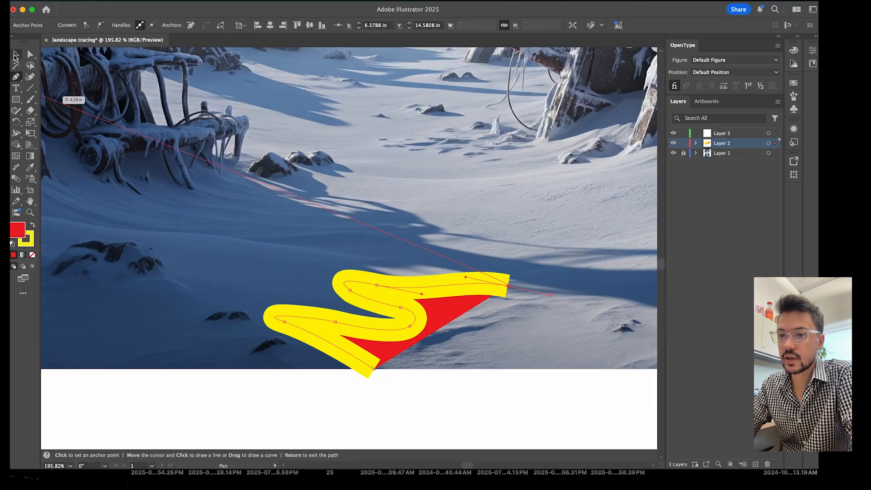
left_click(15, 55)
left_click(345, 414)
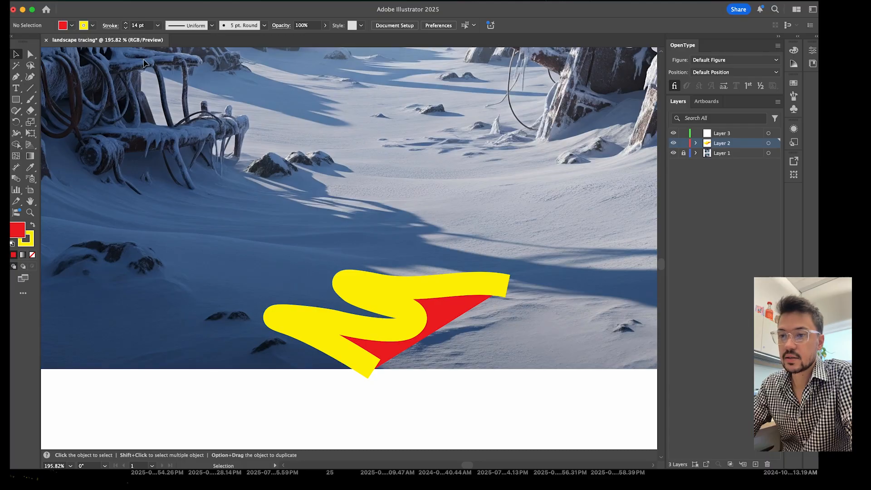
Select the snow shadow path and reduce its stroke weight to 2 pt
left_click(343, 331)
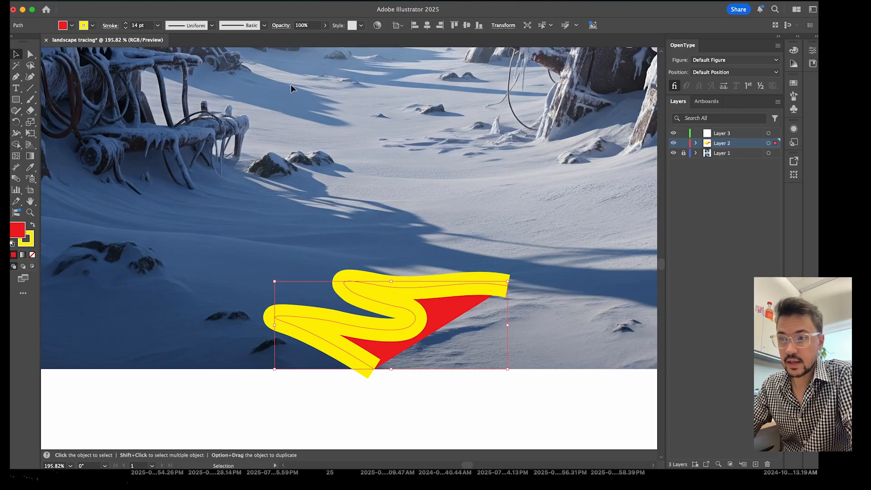
left_click(126, 29)
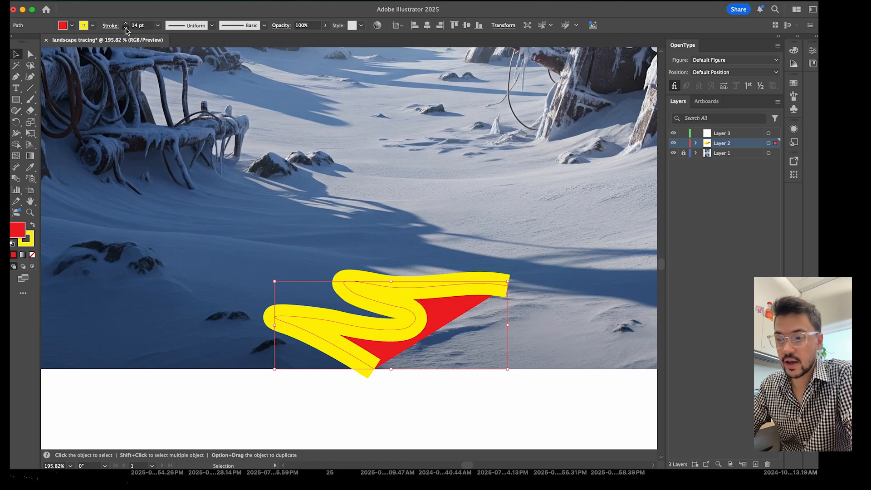
left_click(126, 29)
left_click(126, 29)
left_click(126, 29)
left_click(126, 29)
left_click(126, 29)
left_click(126, 29)
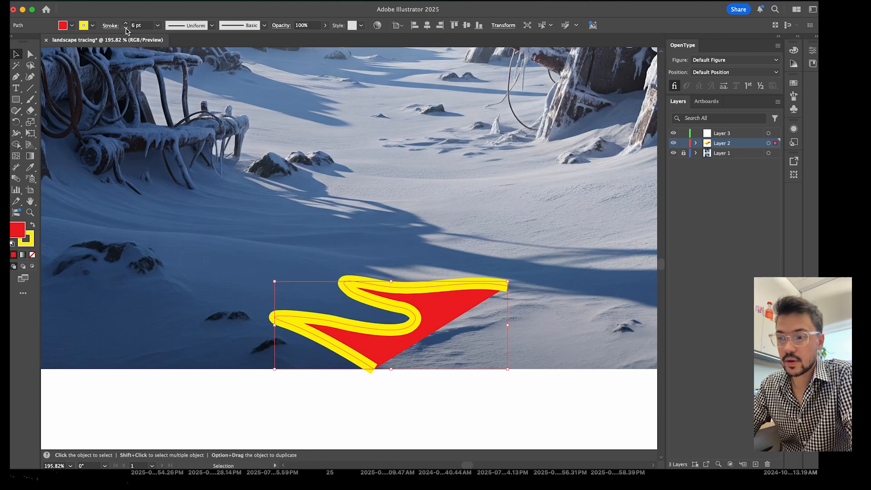
left_click(126, 29)
left_click(126, 29)
left_click(126, 29)
left_click(126, 29)
left_click(126, 29)
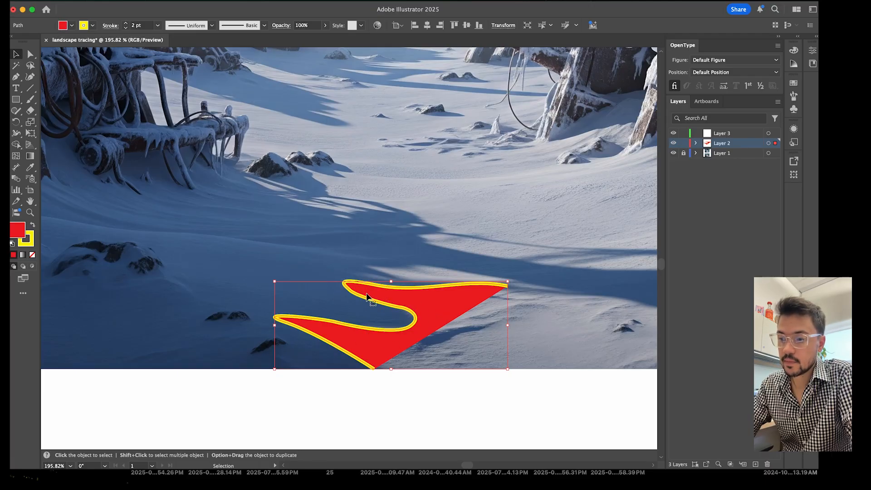
Set the shadow path's fill to None, keeping the yellow stroke, and deselect it
left_click(64, 26)
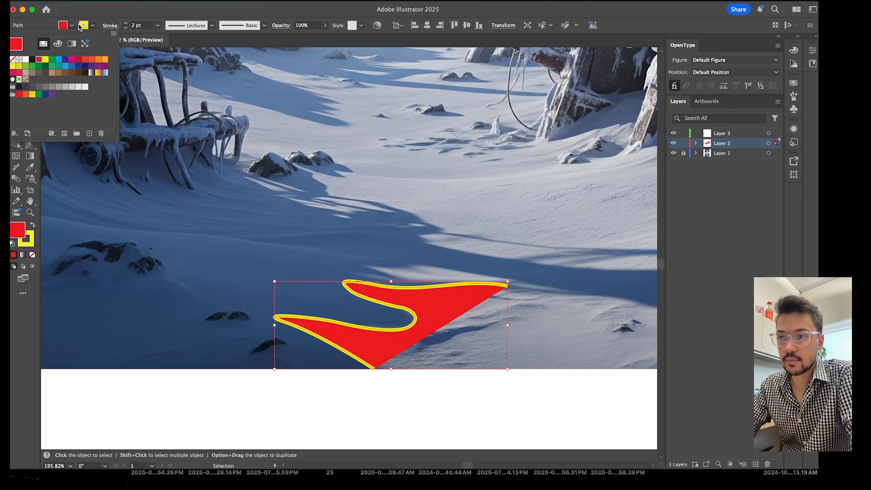
left_click(13, 61)
left_click(288, 407)
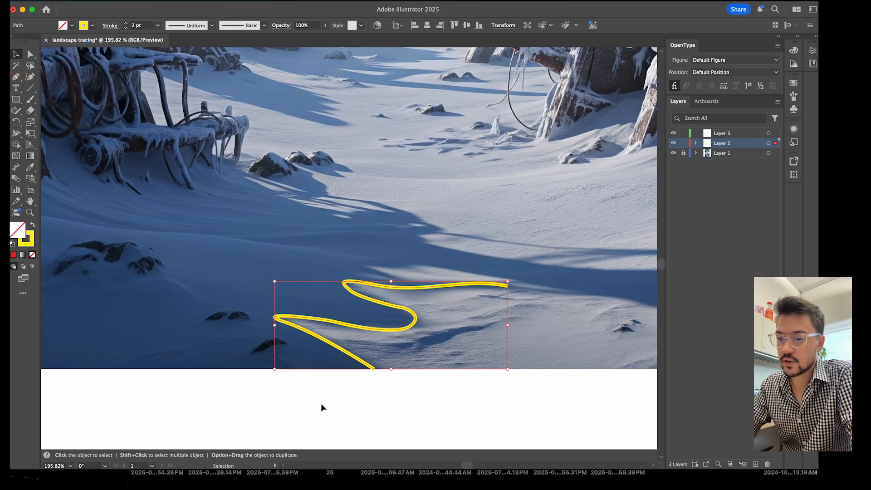
left_click(321, 404)
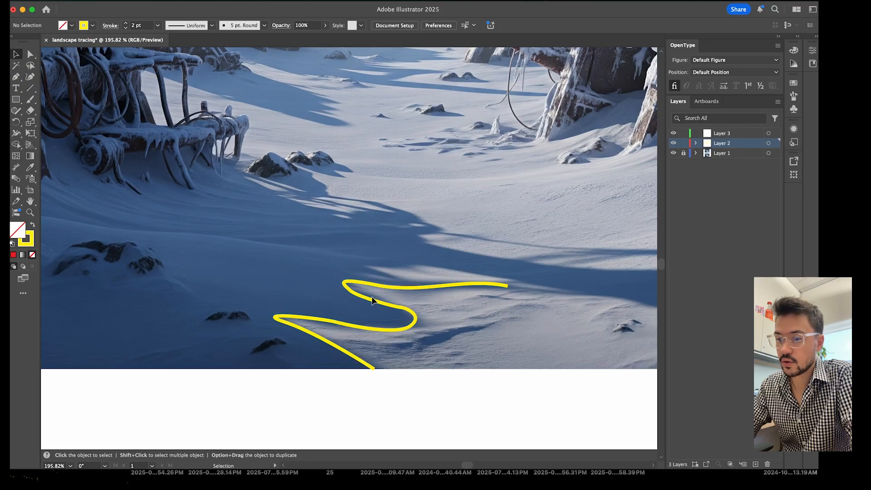
Examine the lower landscape image around the traced shadow line, including both wrecks, the foreground rocks and the snow shadows
scroll(527, 296, "up", 3)
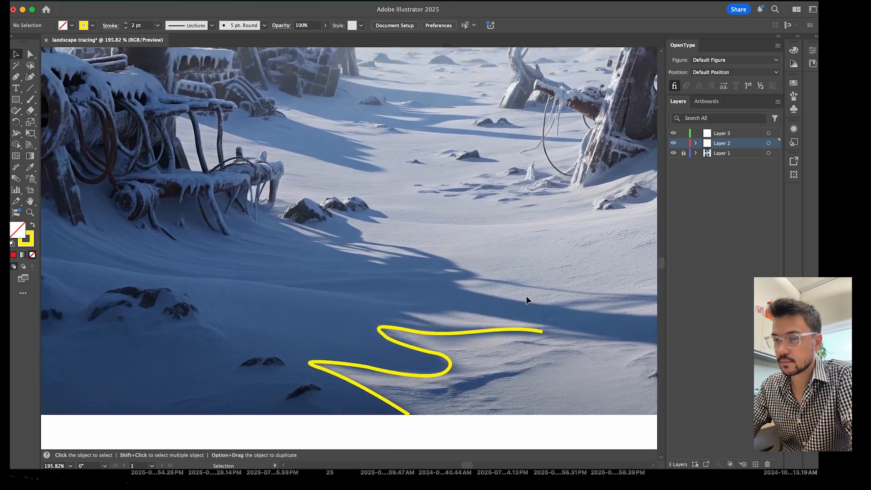
scroll(528, 300, "right", 7)
scroll(528, 300, "down", 4)
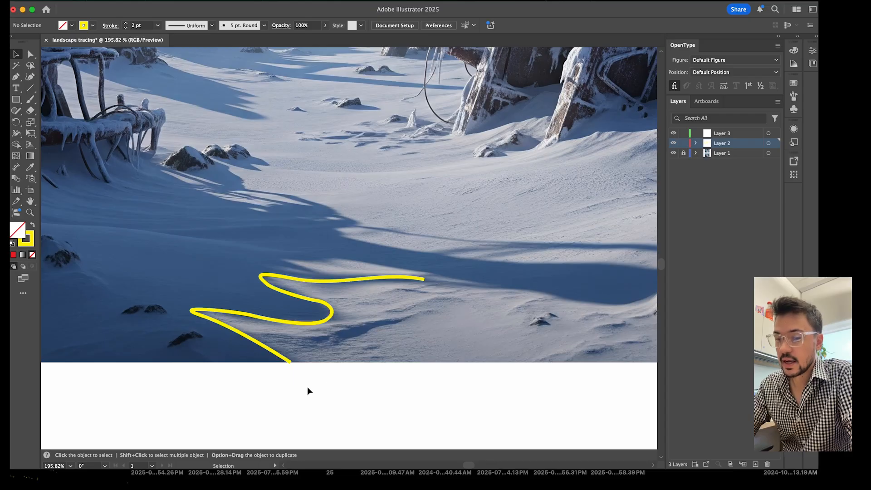
scroll(430, 300, "down", 3)
scroll(431, 300, "up", 9)
scroll(431, 300, "right", 12)
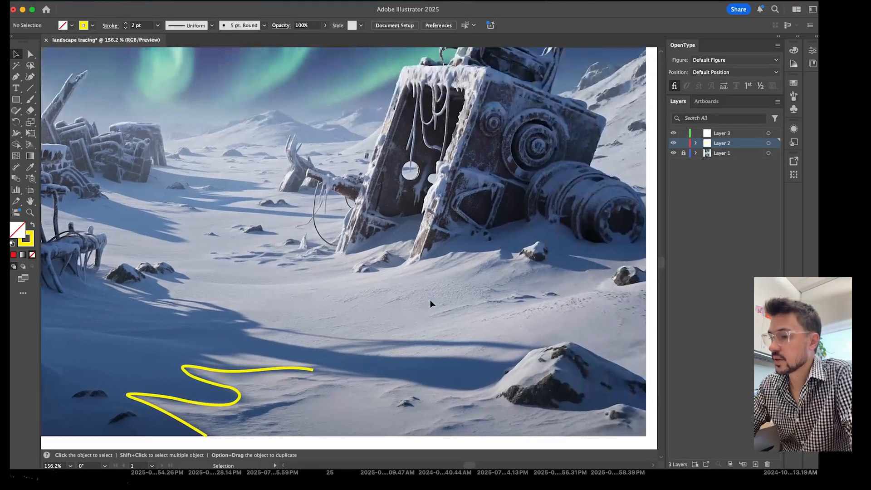
scroll(430, 300, "down", 1)
scroll(429, 299, "right", 3)
scroll(429, 300, "up", 3)
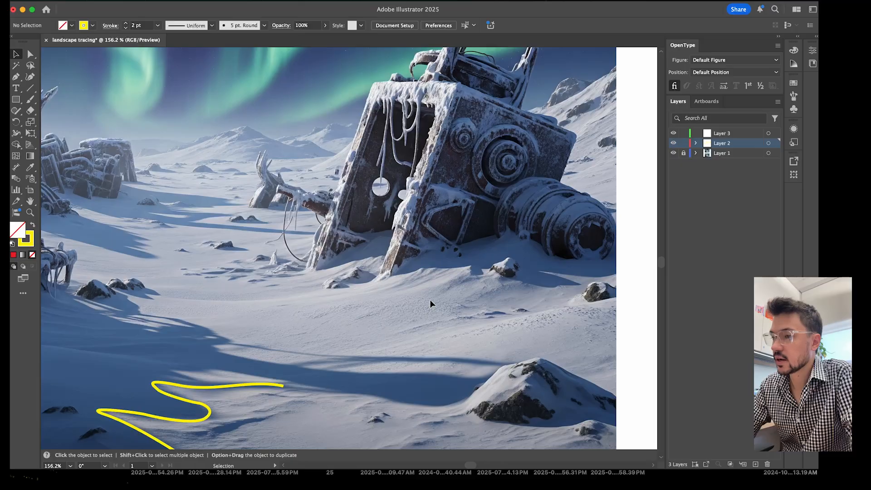
scroll(429, 300, "up", 9)
scroll(430, 300, "right", 3)
scroll(429, 299, "down", 10)
scroll(430, 300, "left", 5)
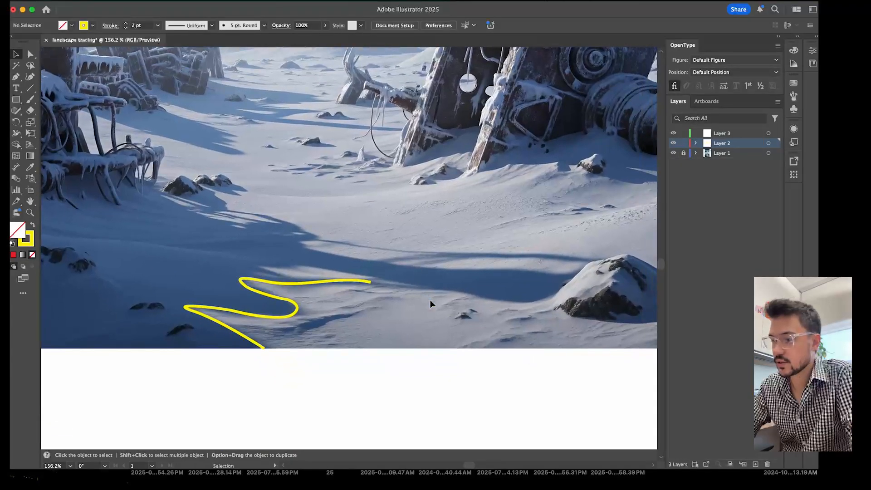
scroll(429, 300, "left", 6)
scroll(430, 304, "down", 1)
scroll(431, 303, "left", 2)
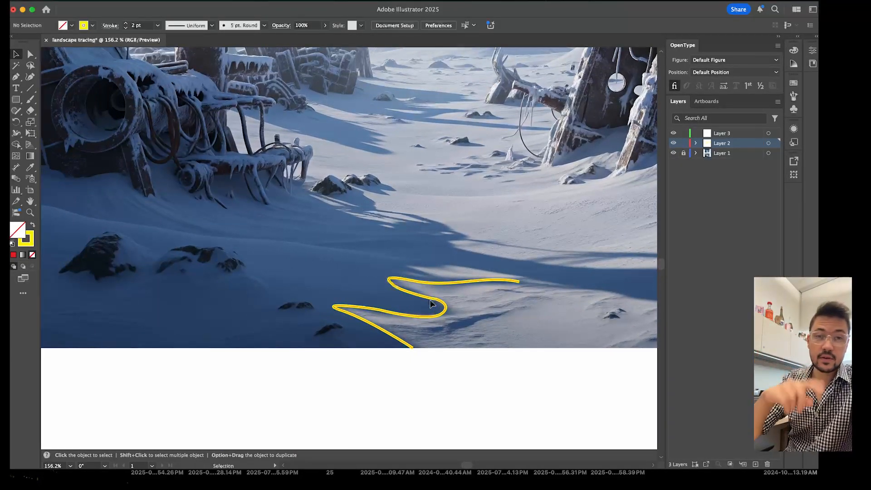
scroll(430, 303, "left", 5)
scroll(430, 303, "up", 12)
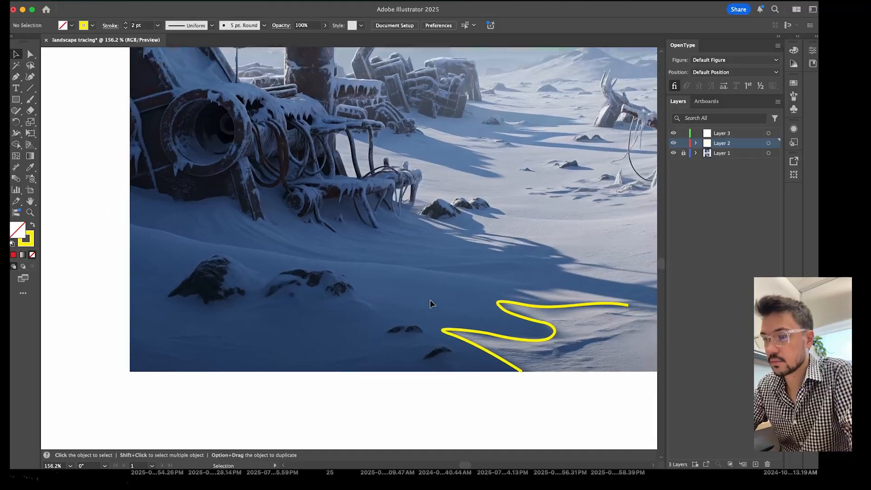
scroll(430, 304, "right", 4)
scroll(430, 304, "down", 4)
scroll(430, 303, "right", 6)
scroll(430, 303, "up", 8)
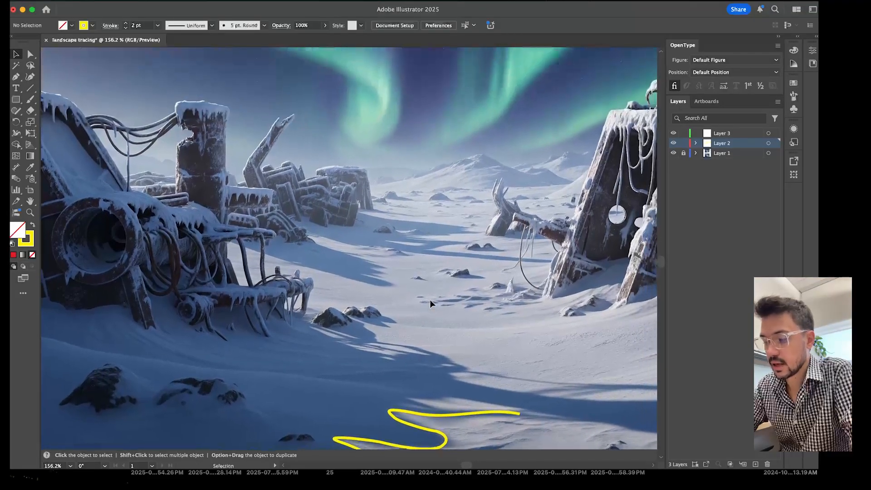
Start a Pen tool path up the broken pillar's left edge and curve it into the notch below the icicles
key("p")
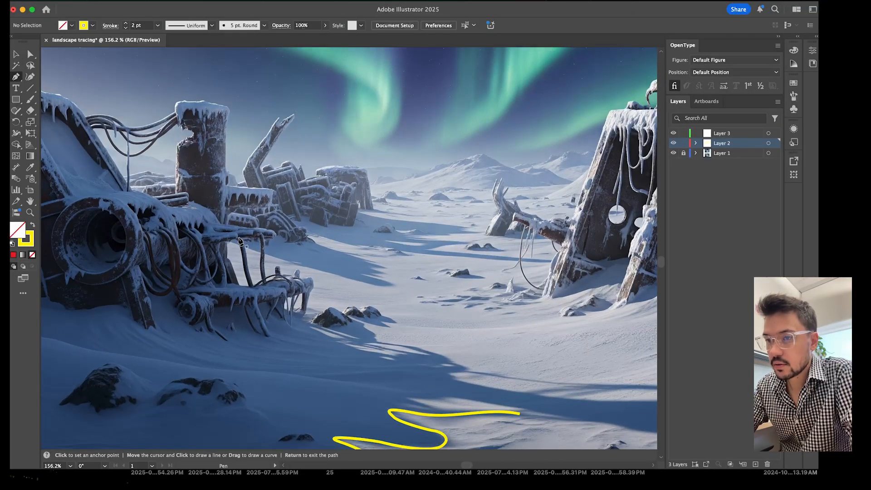
scroll(240, 240, "down", 2)
scroll(240, 240, "left", 4)
scroll(232, 159, "up", 5)
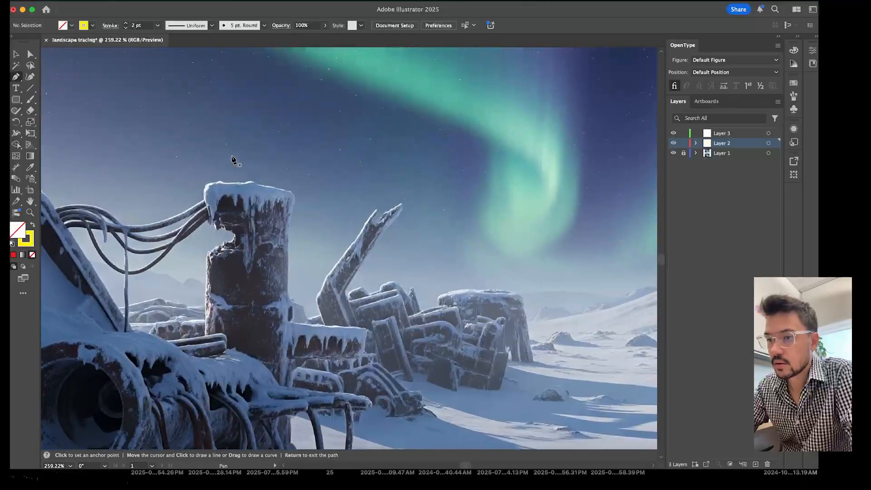
scroll(200, 219, "up", 8)
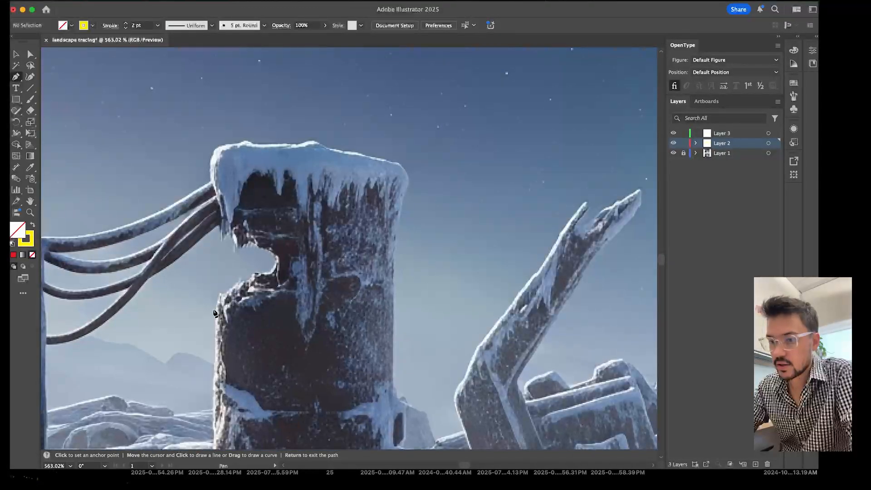
left_click(213, 414)
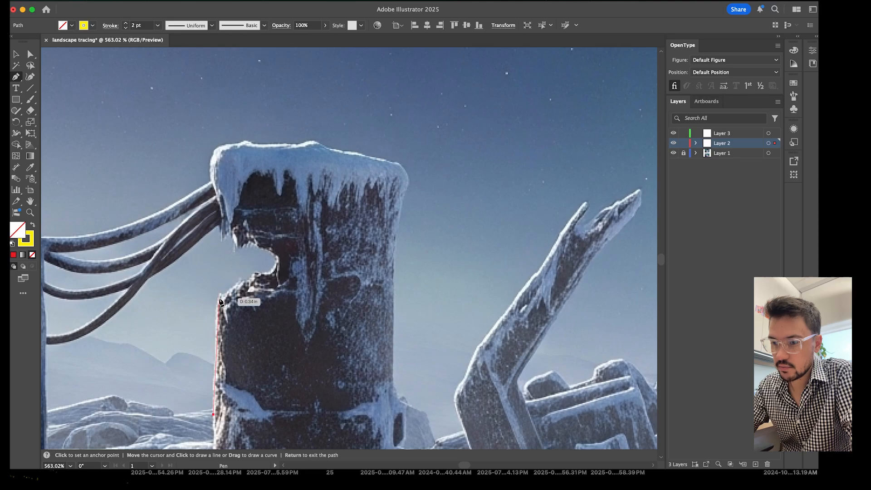
left_click(219, 298)
mouse_move(241, 282)
left_mouse_down()
mouse_move(274, 276)
mouse_move(301, 249)
mouse_move(250, 244)
left_mouse_up()
scroll(250, 246, "up", 3)
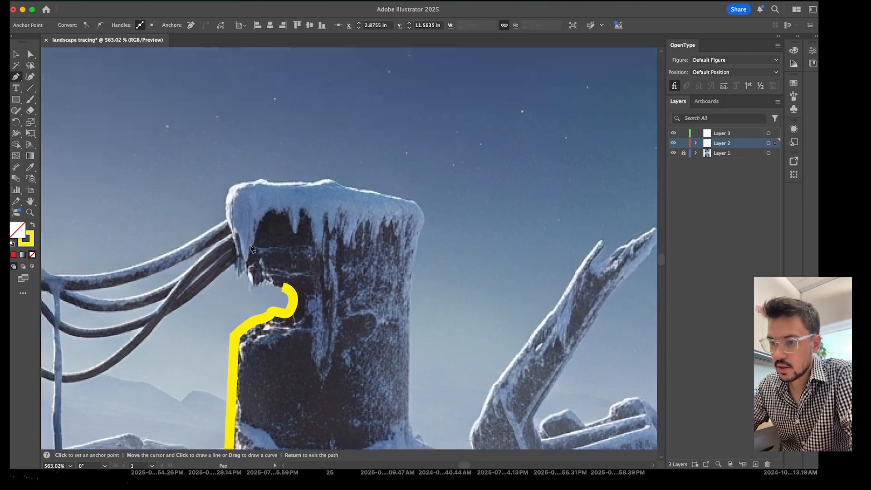
Continue the pillar path with curved segments along the notch's upper edge, ending at the tip of the first icicle
scroll(250, 277, "up", 5)
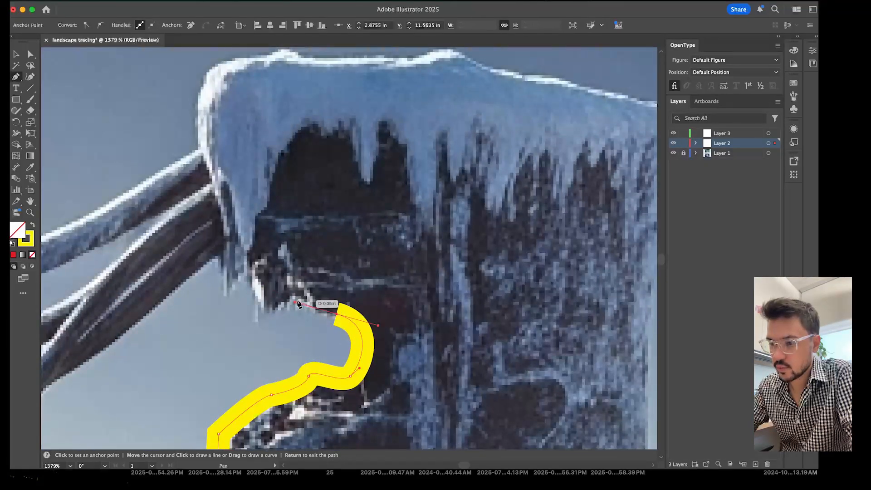
left_click_drag(297, 296, 290, 292)
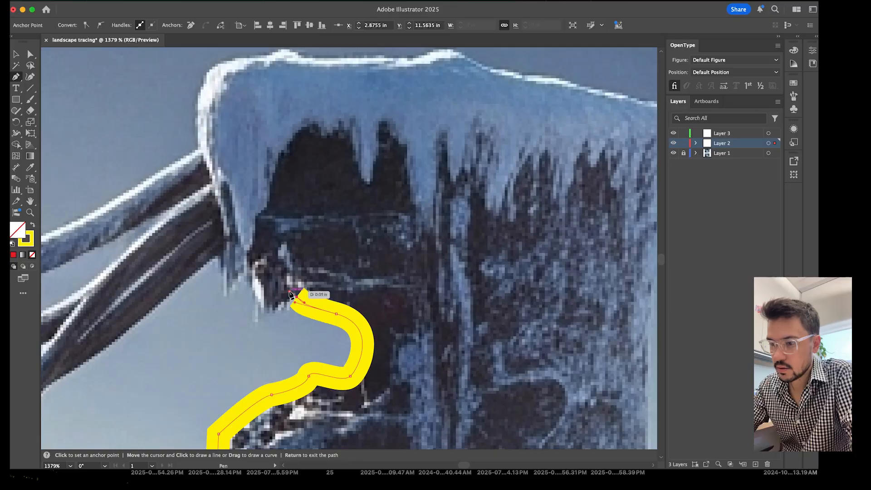
left_click_drag(257, 323, 248, 350)
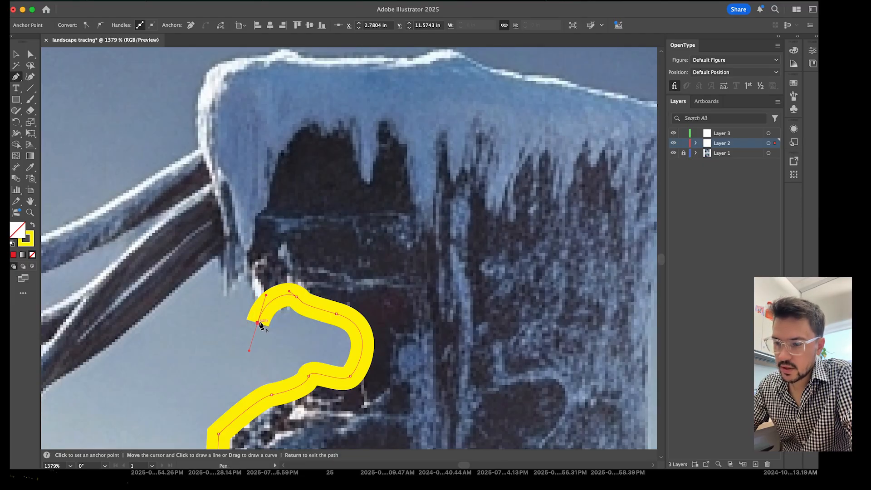
left_click(243, 271)
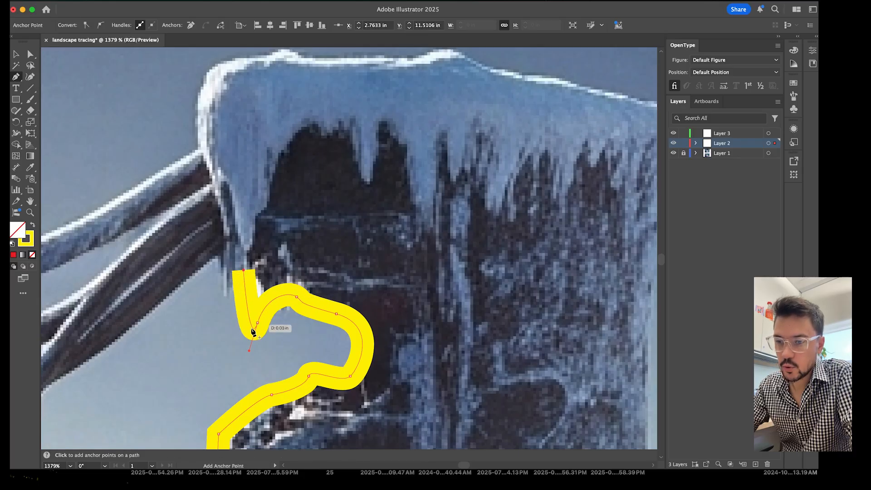
key("super+z")
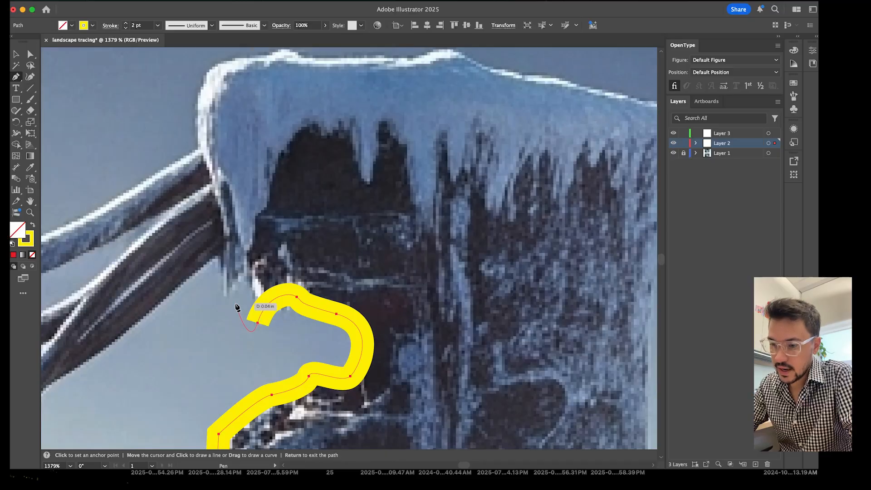
Remove the outgoing handle at the first icicle's tip and add a curved segment up the icicle's other side
scroll(237, 308, "up", 5)
scroll(237, 307, "down", 2)
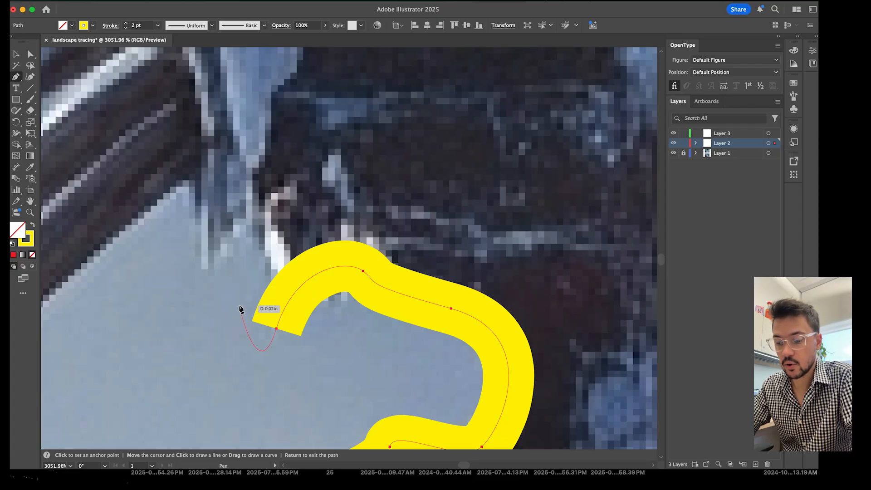
key("alt")
key("alt")
key("alt")
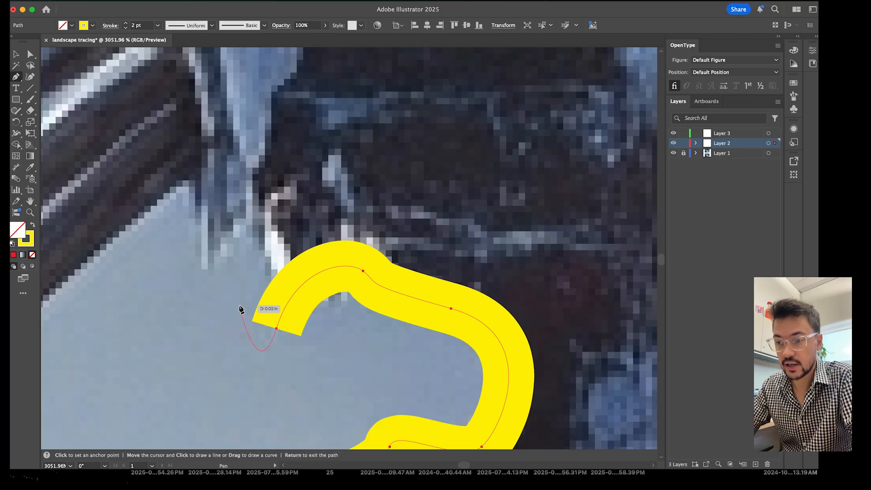
key("alt")
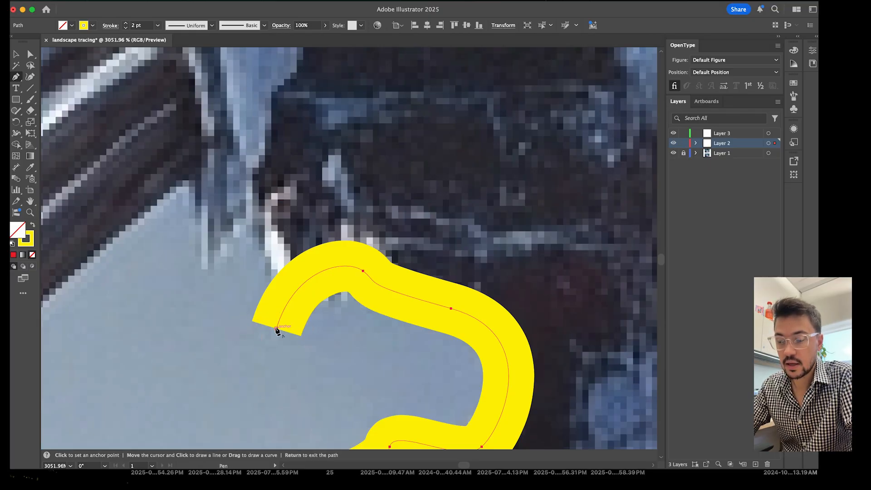
key("alt")
key("alt")
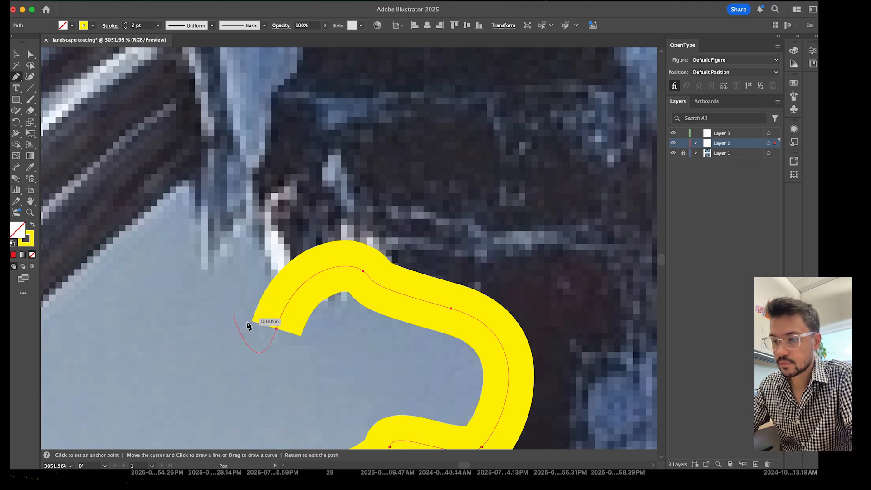
key("alt")
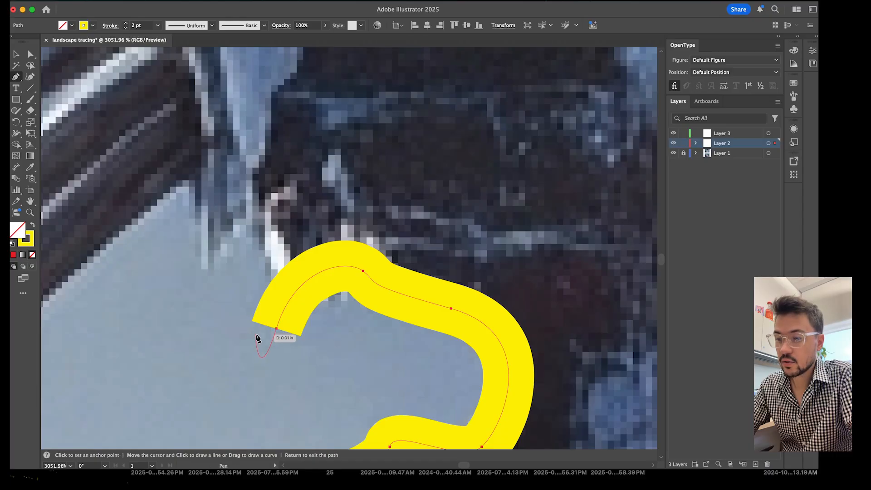
key("alt")
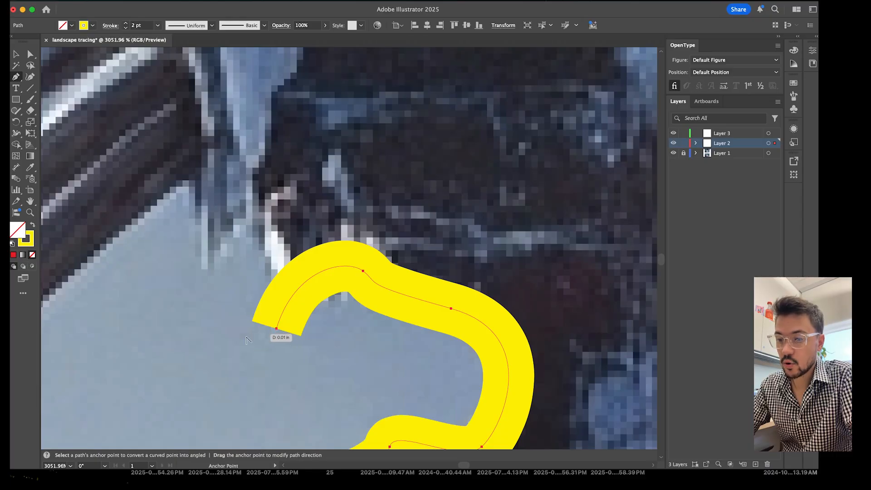
left_click(277, 328, "alt")
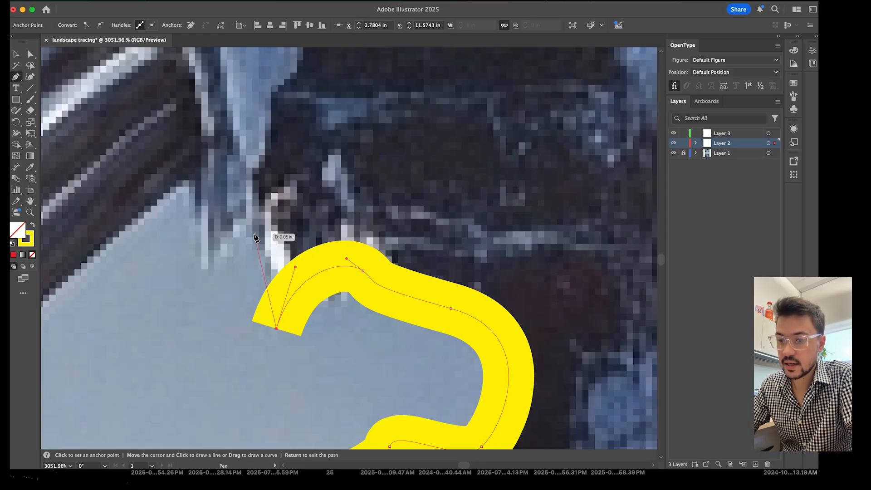
left_click_drag(225, 194, 226, 194)
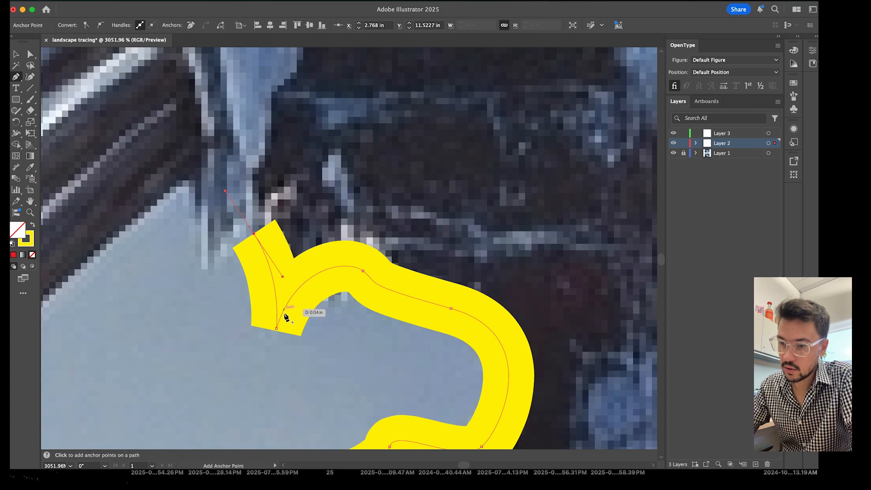
scroll(416, 310, "down", 5)
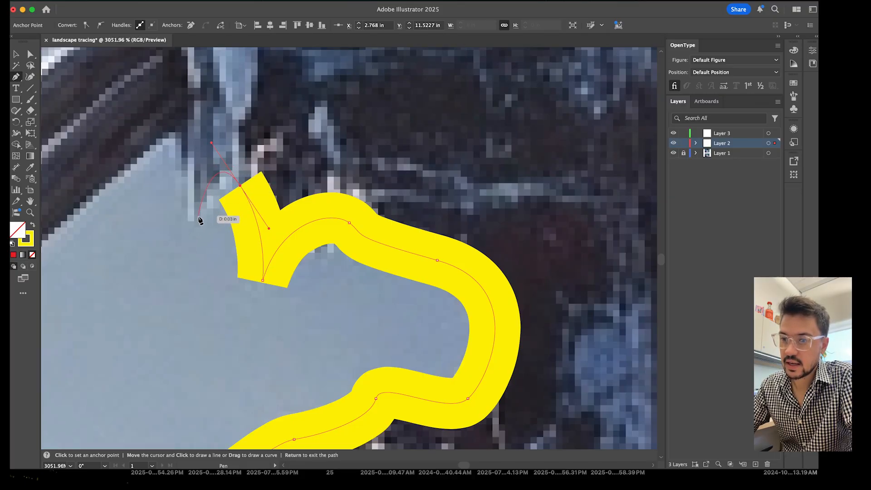
left_click(198, 223)
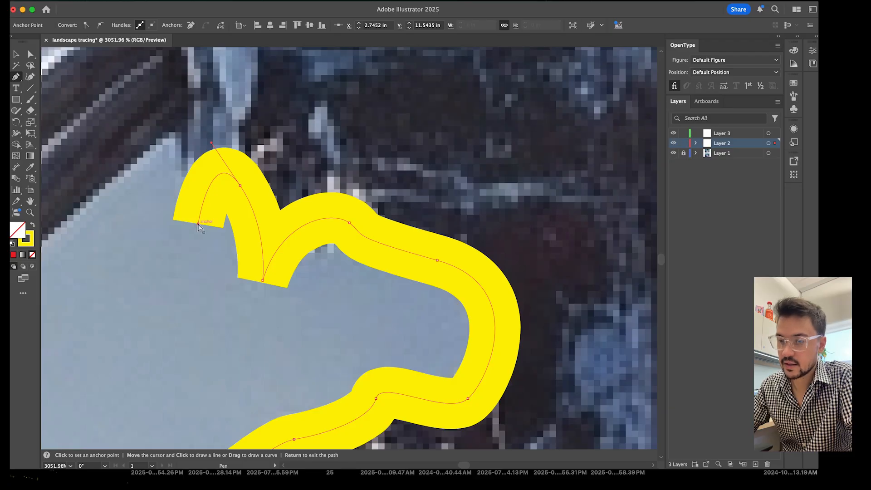
key("ctrl+z")
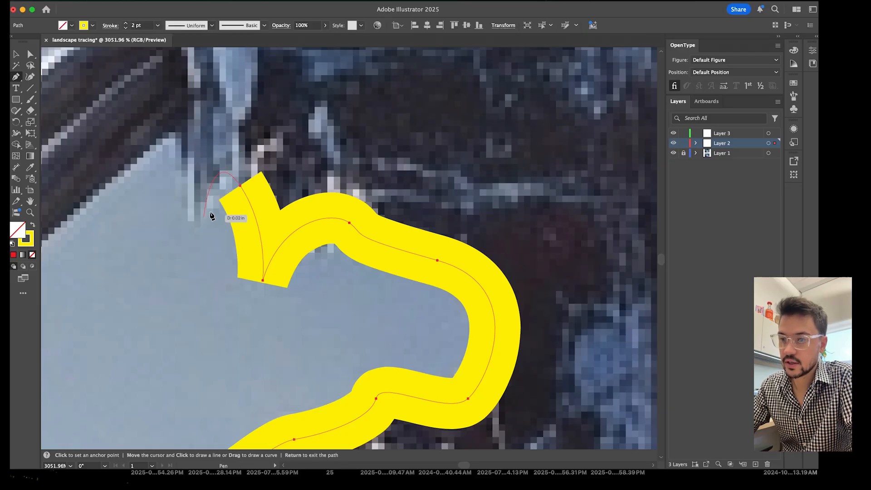
Retract the outgoing handle at each corner, curving the path down to the next icicle tip and up to the cable's underside
left_click(241, 189)
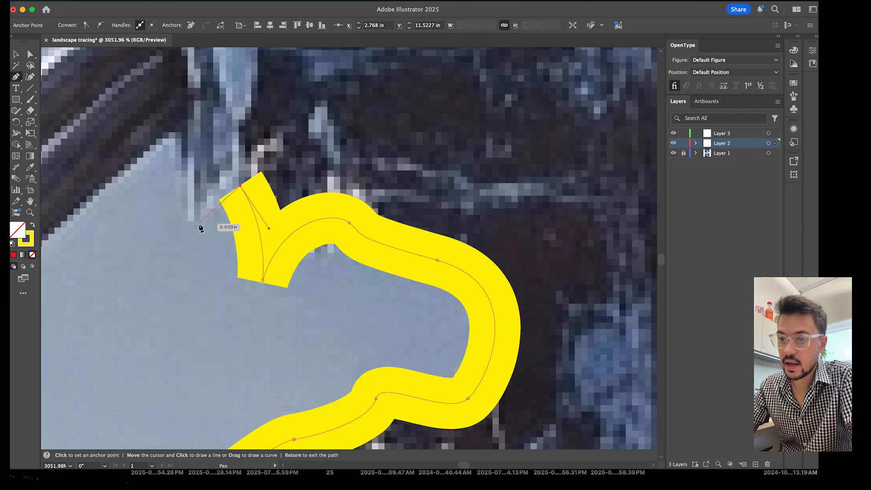
left_click(200, 224)
left_click_drag(200, 224, 170, 274)
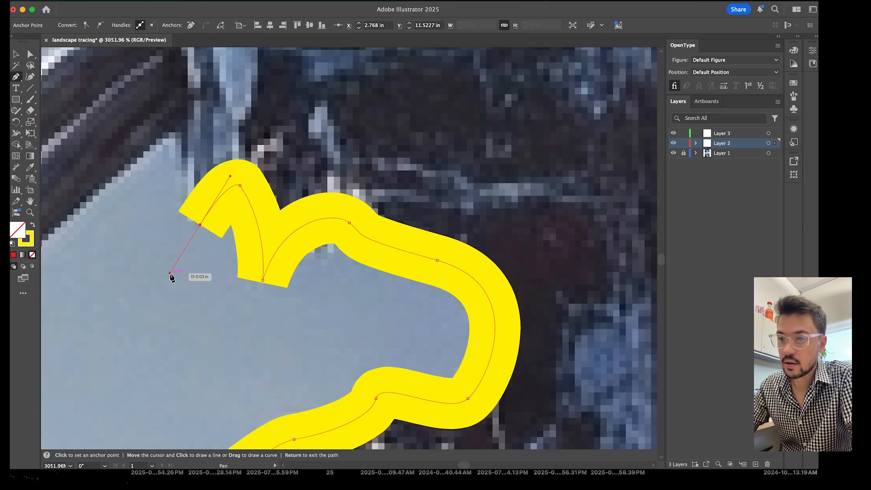
left_click(200, 225)
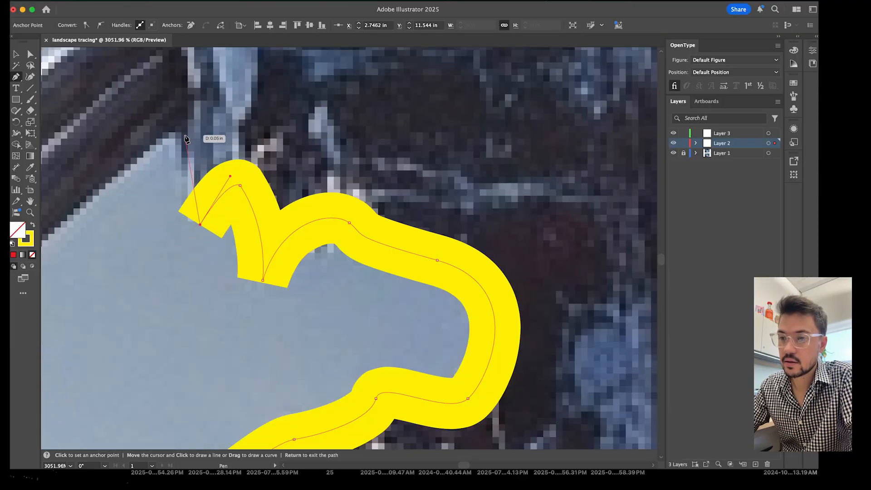
left_click(185, 136)
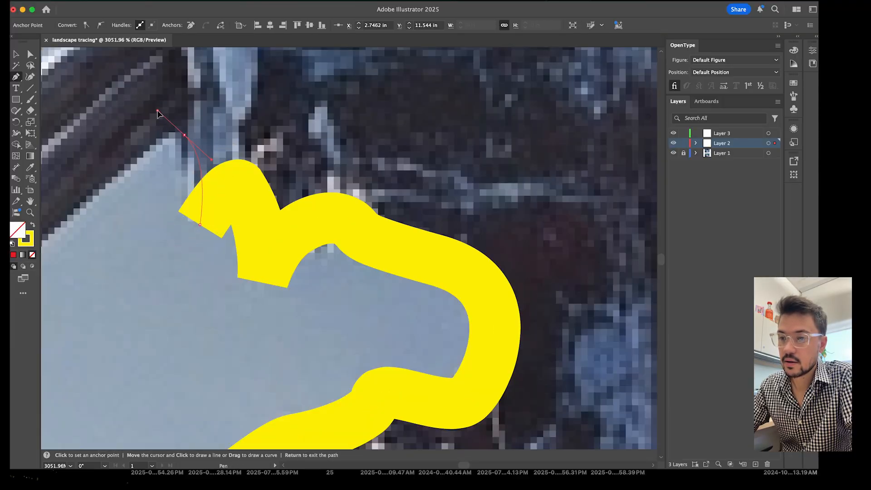
left_click_drag(157, 110, 156, 111)
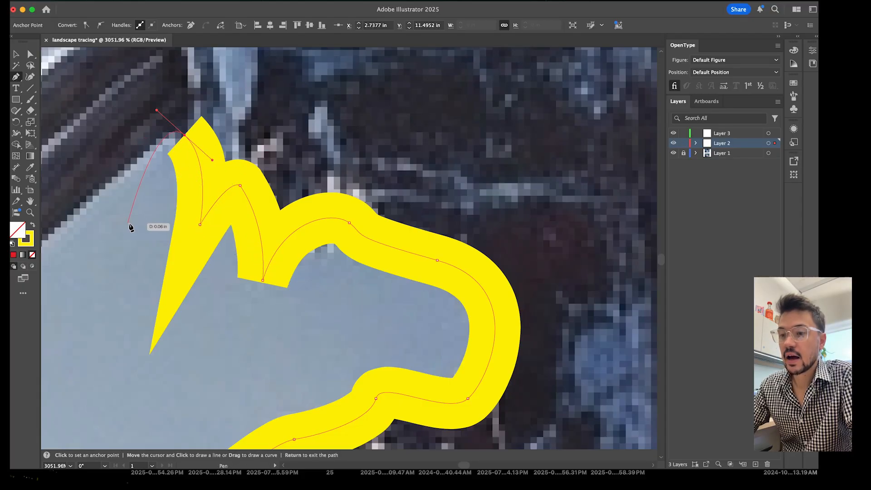
scroll(80, 193, "left", 5)
scroll(79, 193, "down", 2)
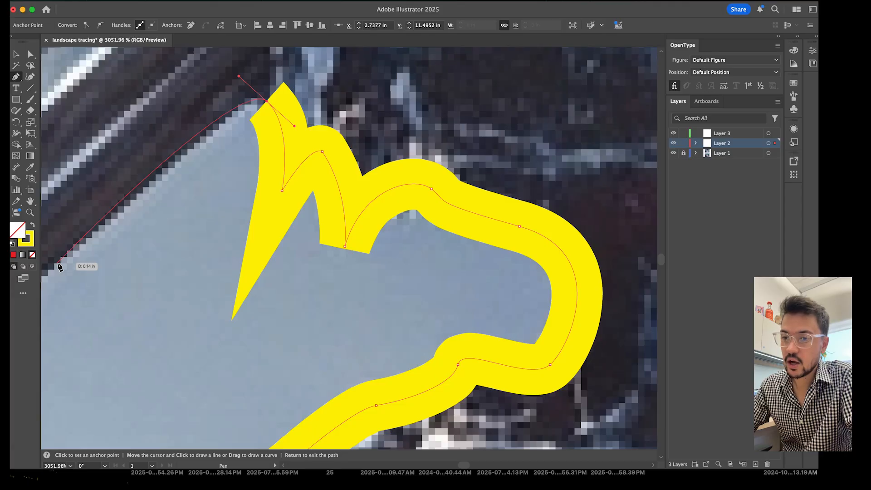
left_click(64, 260)
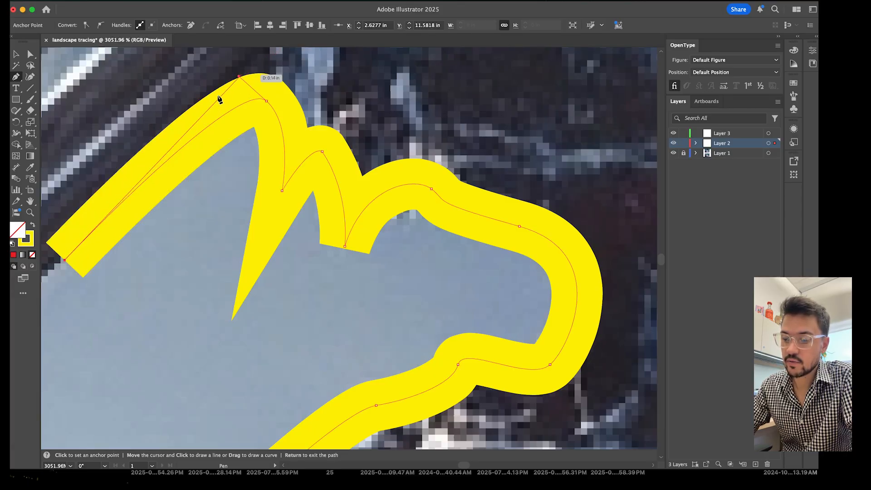
key("super+z")
key("super+z")
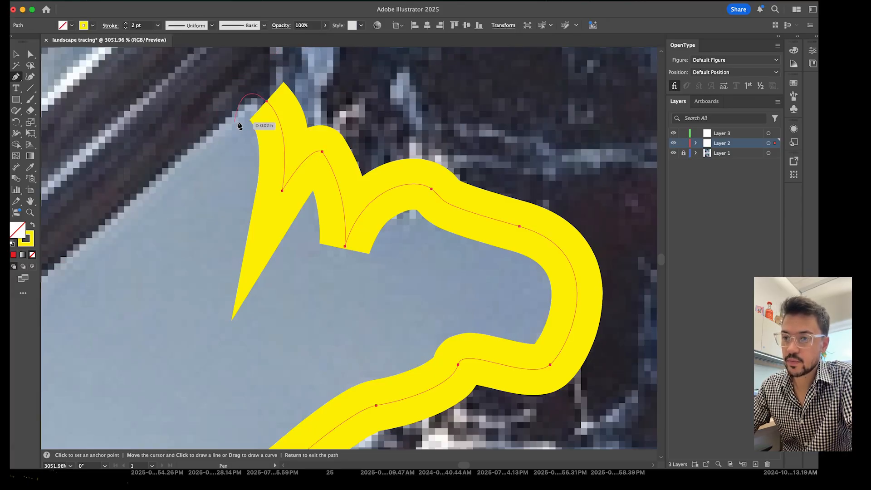
Retract the handle at the cable junction and trace the lowest cable's underside down to the vertical hanging strand
left_click(266, 102)
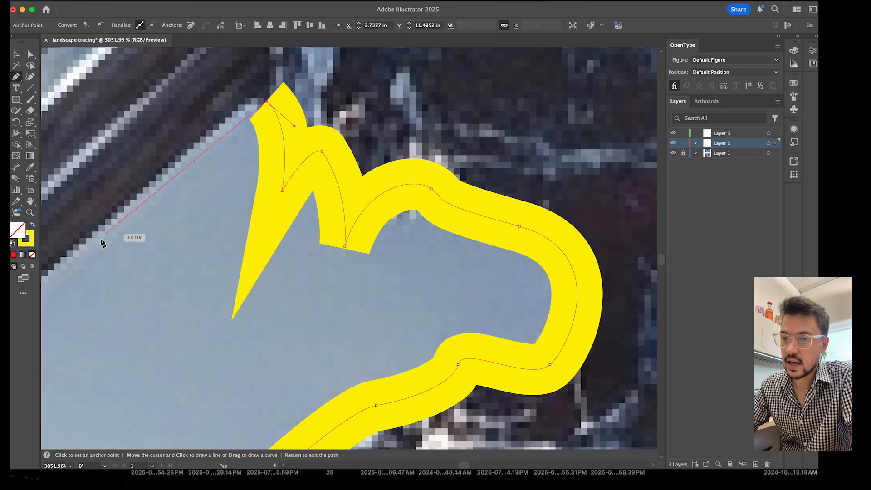
left_click(81, 264)
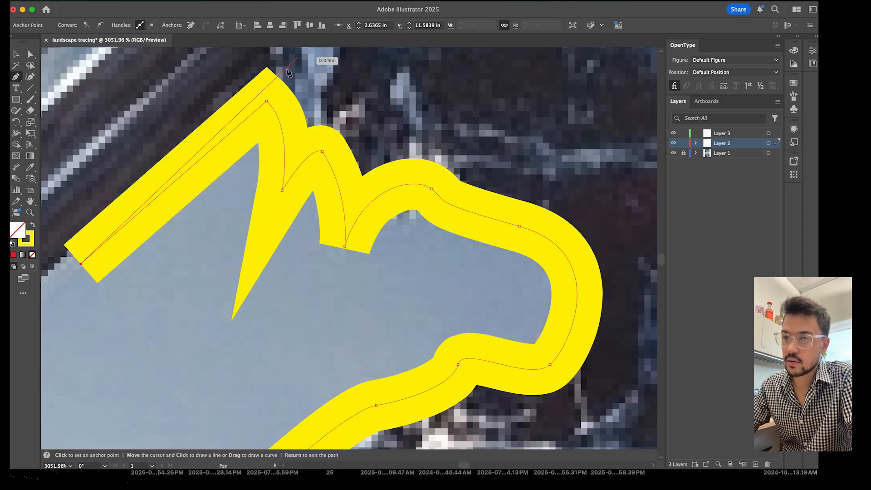
scroll(426, 267, "down", 5)
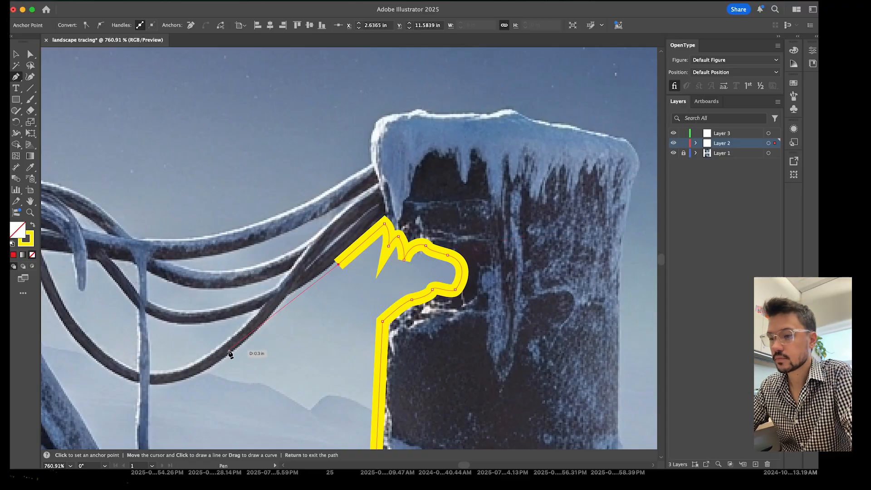
scroll(387, 255, "down", 5)
scroll(292, 292, "up", 5)
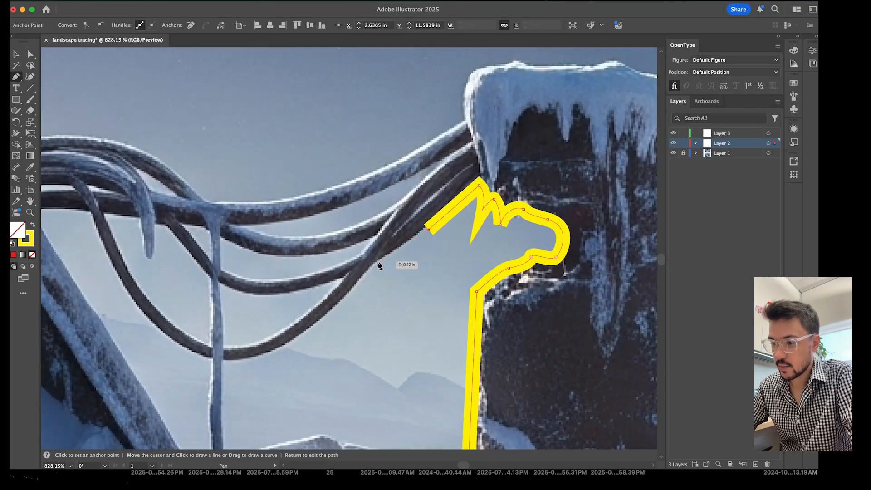
left_click(374, 263)
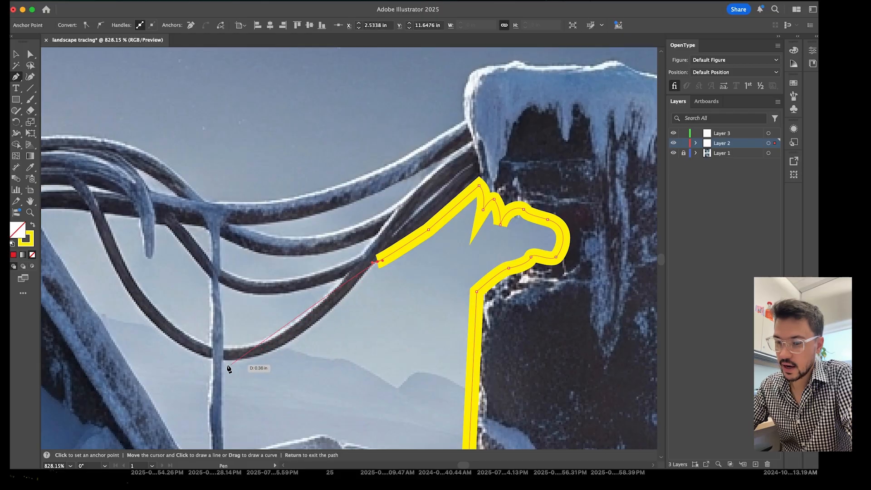
mouse_move(224, 360)
left_mouse_down()
mouse_move(157, 343)
mouse_move(151, 356)
left_mouse_up()
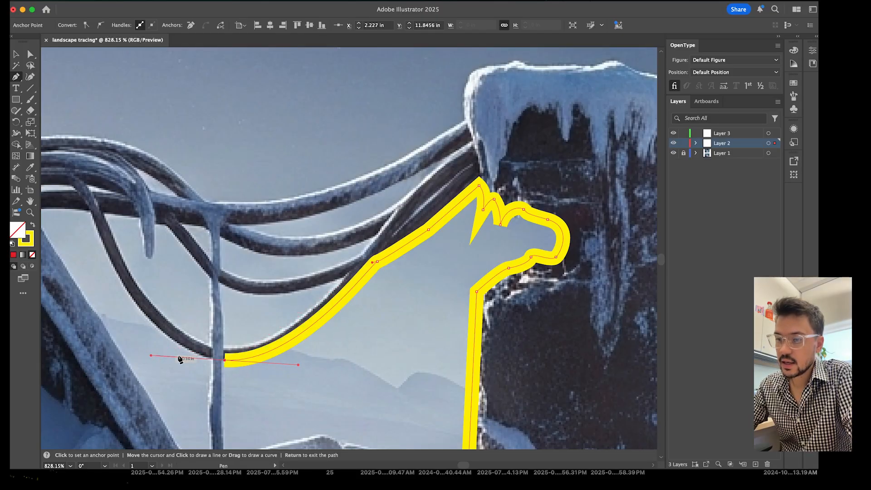
Extend the yellow Pen path with a curve along the underside of the lowest hanging cable, up to the horizontal cable it crosses
scroll(89, 268, "left", 3)
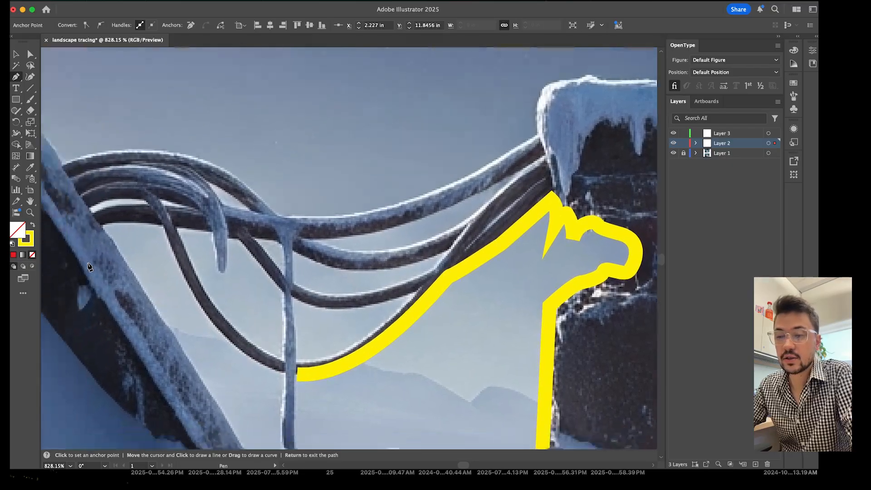
scroll(89, 268, "left", 2)
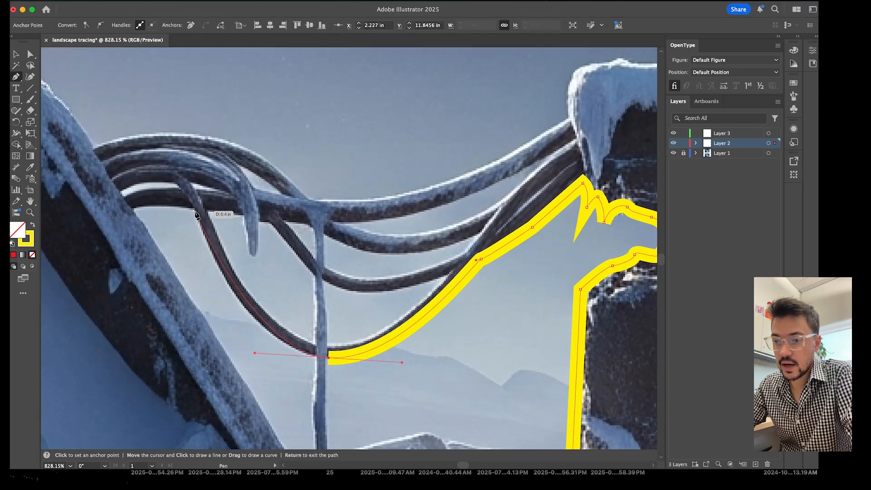
left_click(195, 212)
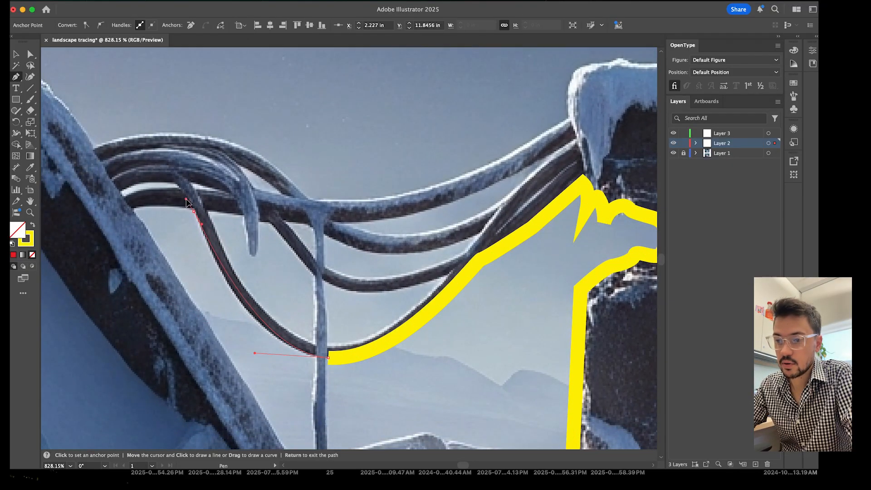
left_click_drag(188, 202, 190, 184)
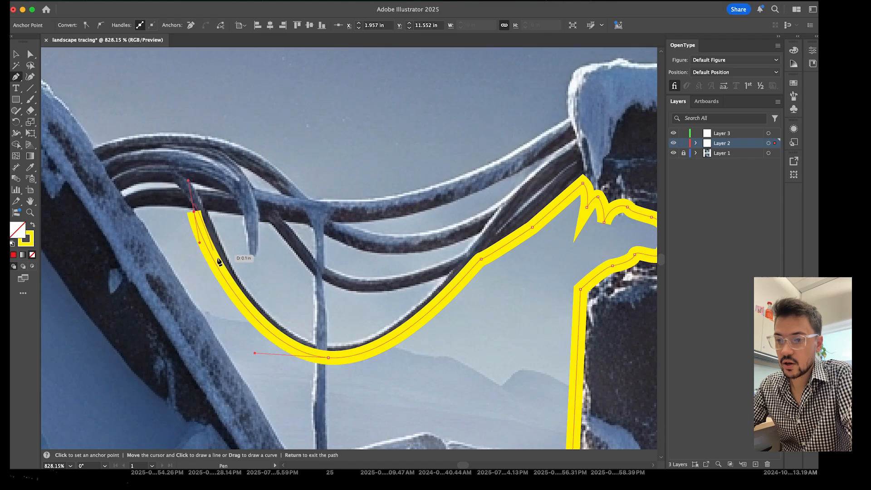
Remove the end anchor's outgoing handle and continue the path along the horizontal cable's underside to the slanted wreck
scroll(195, 227, "up", 5)
scroll(195, 227, "left", 3)
scroll(195, 227, "up", 1)
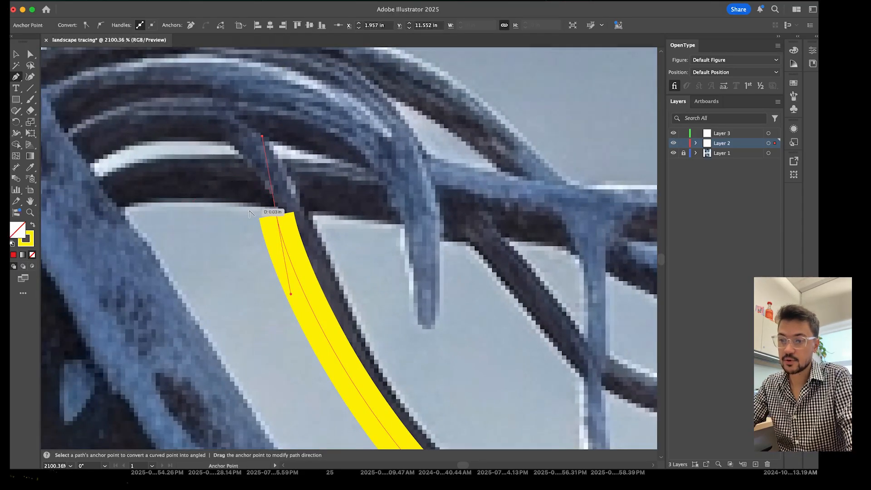
left_click(277, 215)
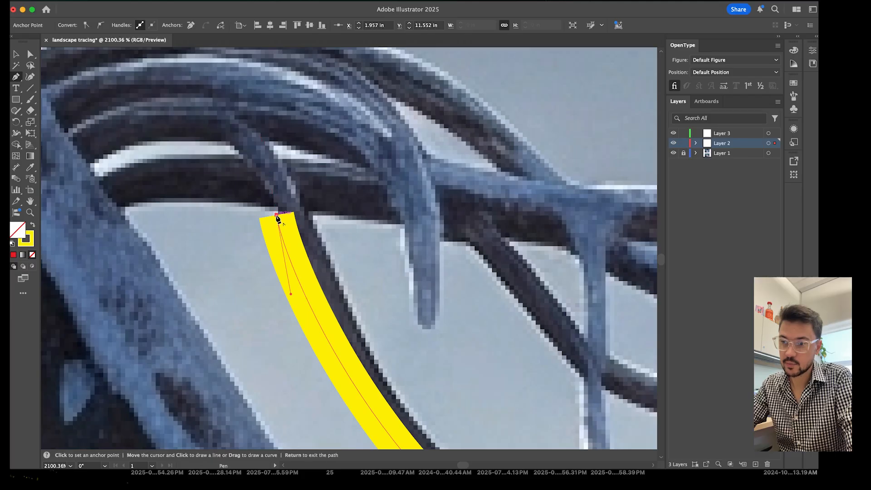
left_click(128, 210)
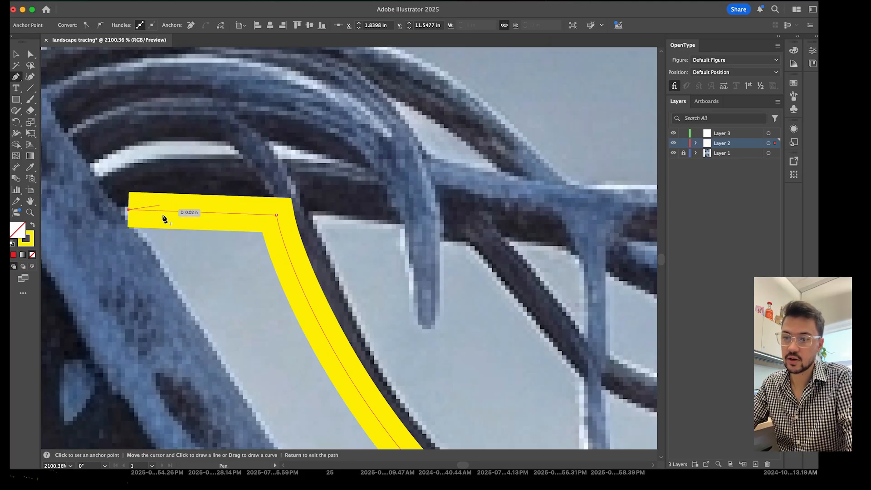
Examine the partial cable outline in the whole landscape and survey the wreckage on both sides, including the circular parts of the right wreck
scroll(366, 274, "down", 6)
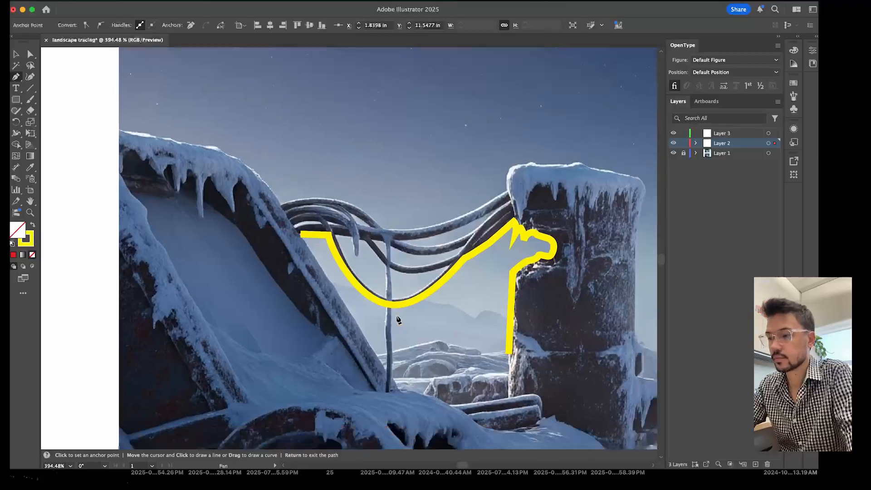
scroll(398, 320, "down", 2)
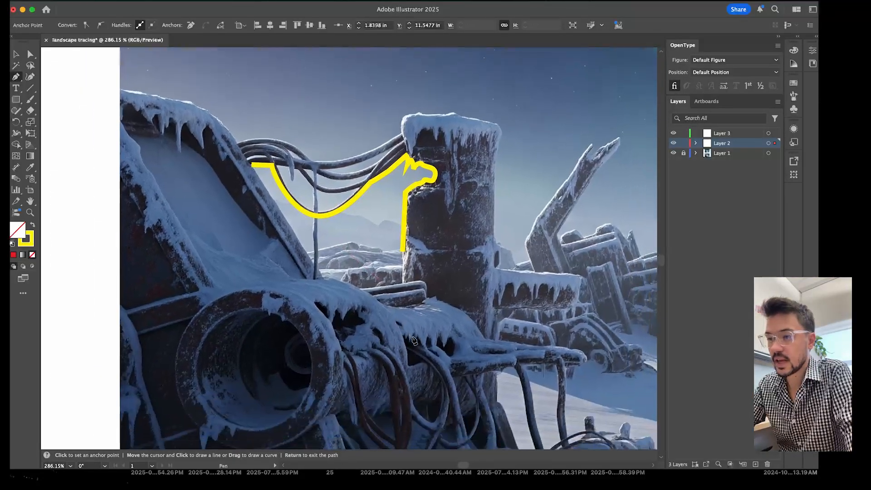
scroll(272, 196, "down", 1)
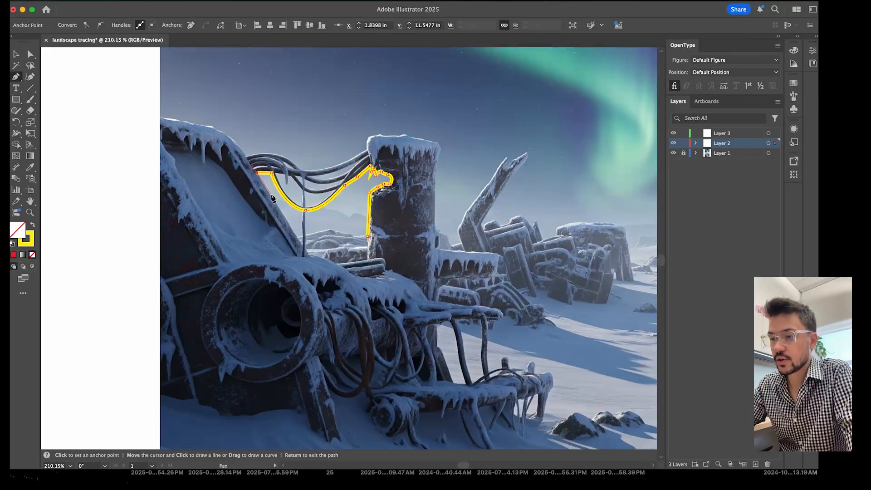
scroll(271, 196, "down", 3)
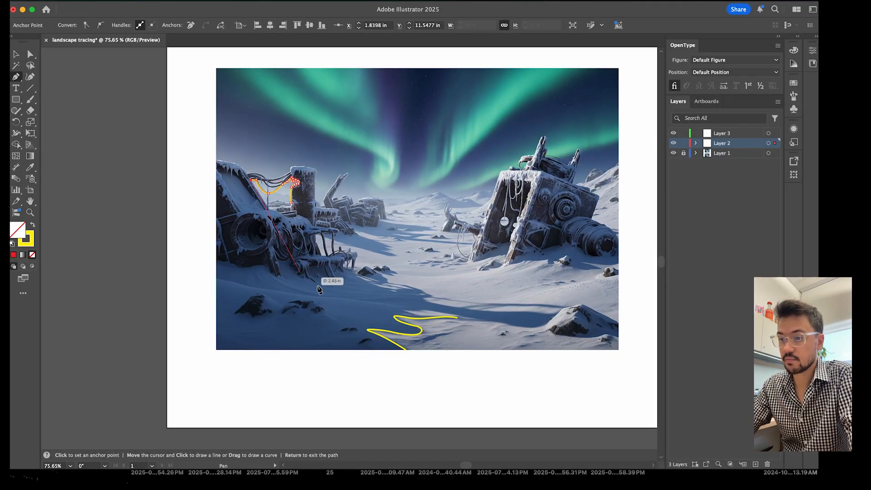
scroll(268, 235, "up", 2)
scroll(268, 236, "up", 1)
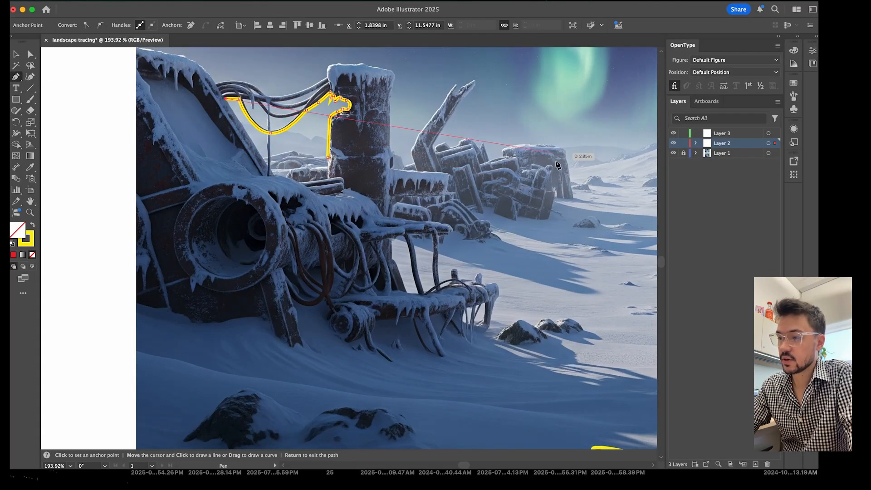
scroll(381, 249, "down", 5)
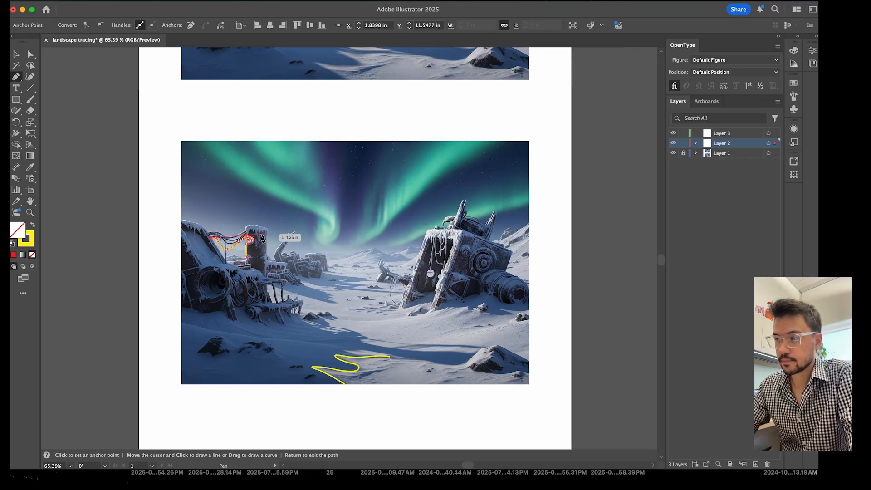
scroll(244, 256, "up", 1)
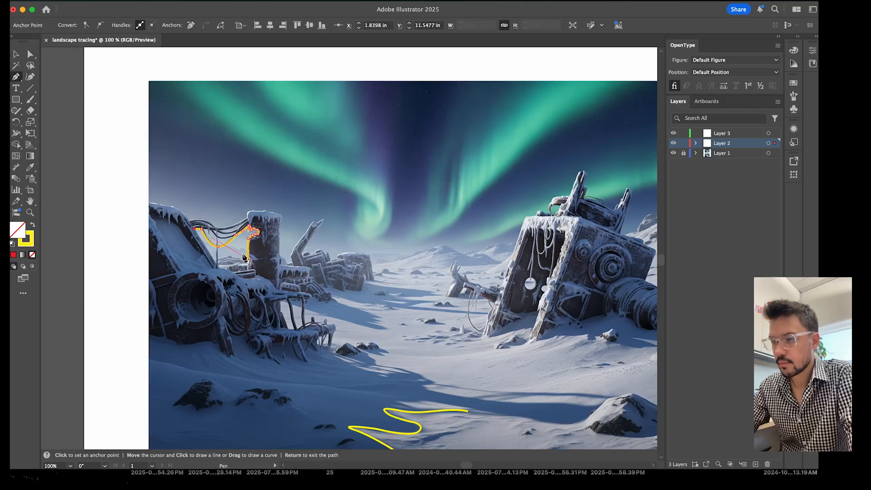
scroll(243, 256, "up", 2)
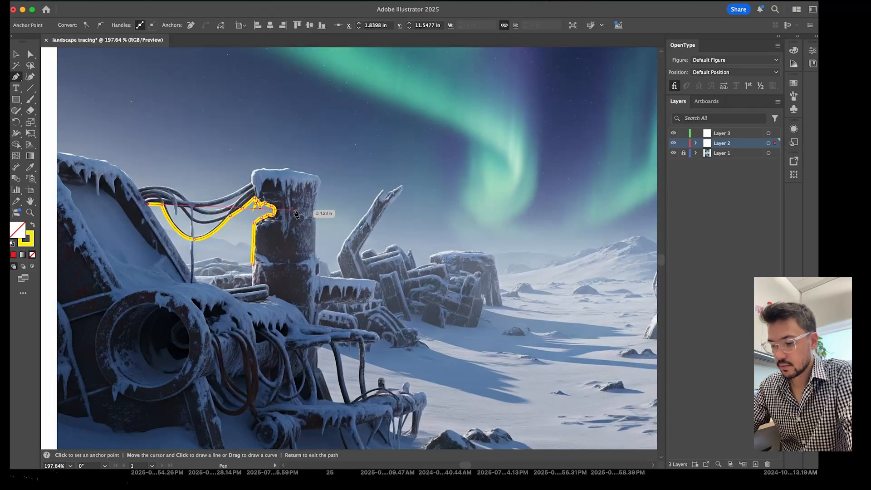
key("v")
scroll(520, 208, "right", 10)
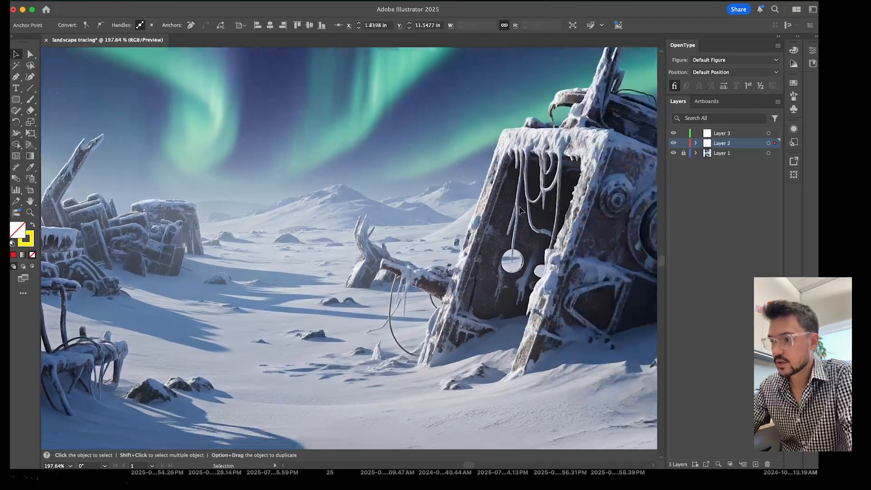
scroll(520, 207, "down", 4)
scroll(520, 207, "left", 6)
scroll(520, 207, "up", 5)
scroll(520, 208, "right", 6)
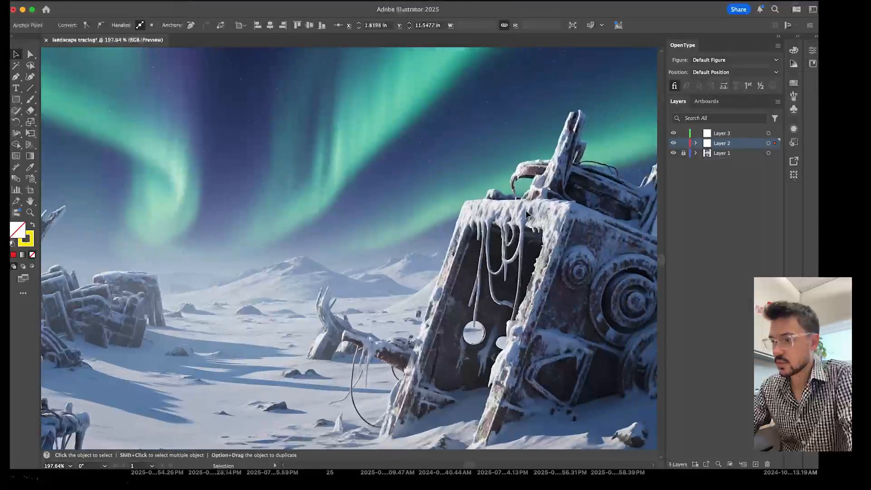
scroll(526, 213, "right", 5)
scroll(526, 213, "down", 3)
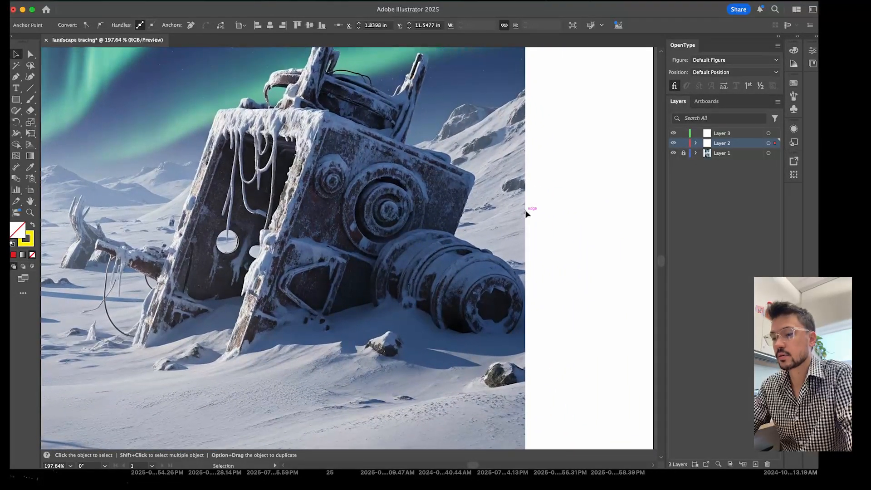
Start a new Pen path at the bottom of the right wreck's large circular ring, curve it up the left side and remove the outgoing handle
key("p")
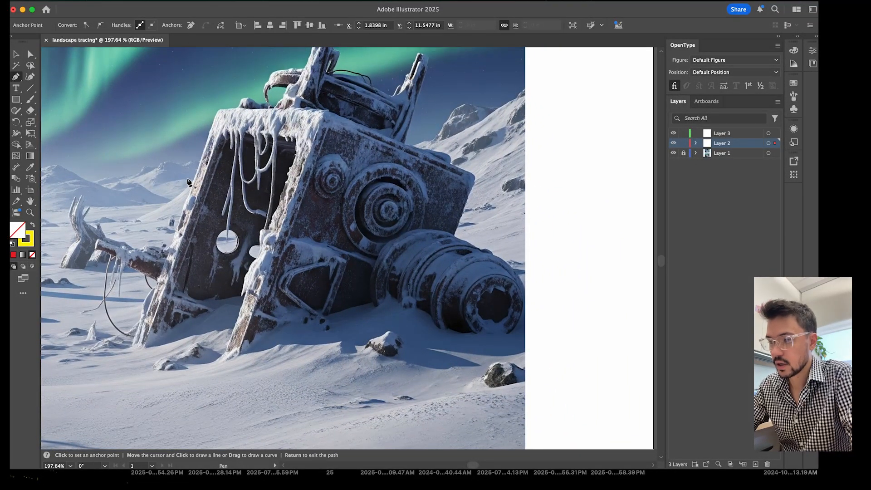
scroll(282, 250, "up", 5)
scroll(402, 156, "right", 4)
scroll(402, 156, "up", 3)
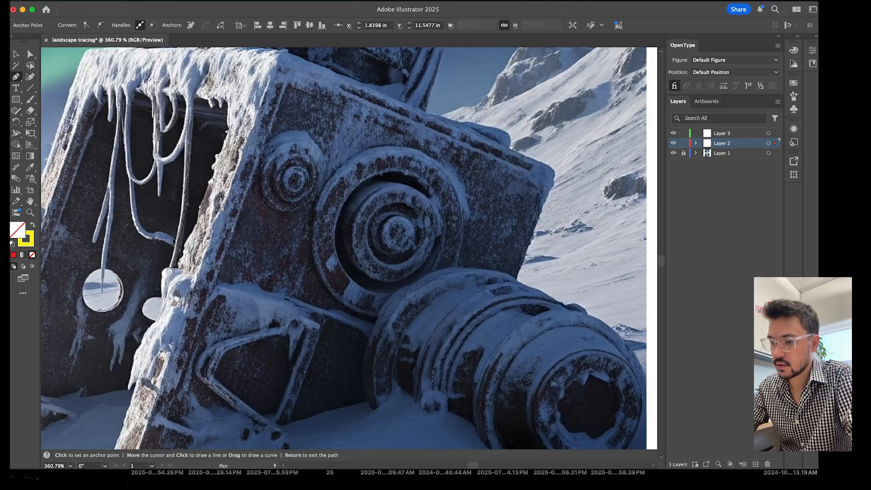
left_click(379, 317)
left_click_drag(315, 209, 332, 111)
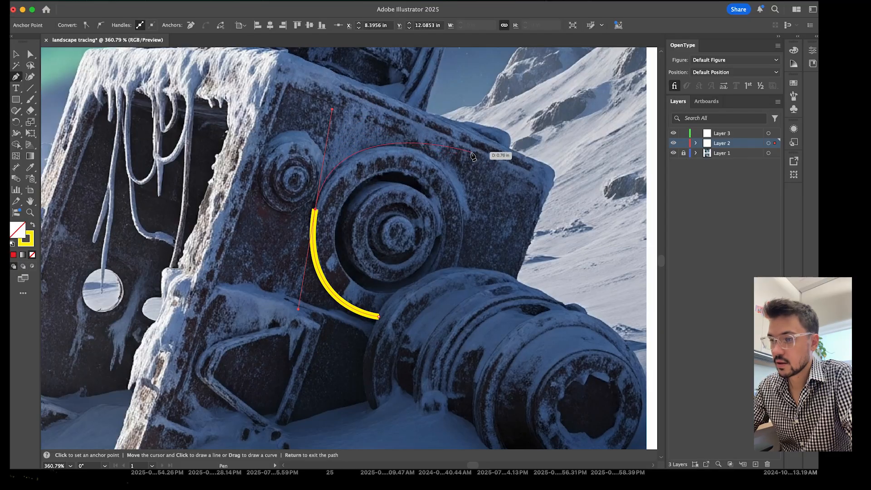
left_click(315, 209)
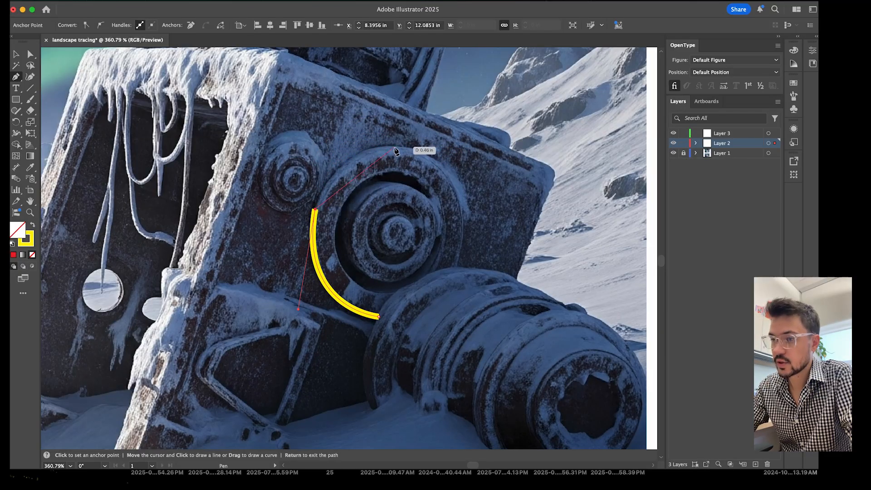
Continue the ring outline over its top and down its right side, turning the corner onto the overlapping cylinder's upper edge
left_click_drag(381, 145, 388, 148)
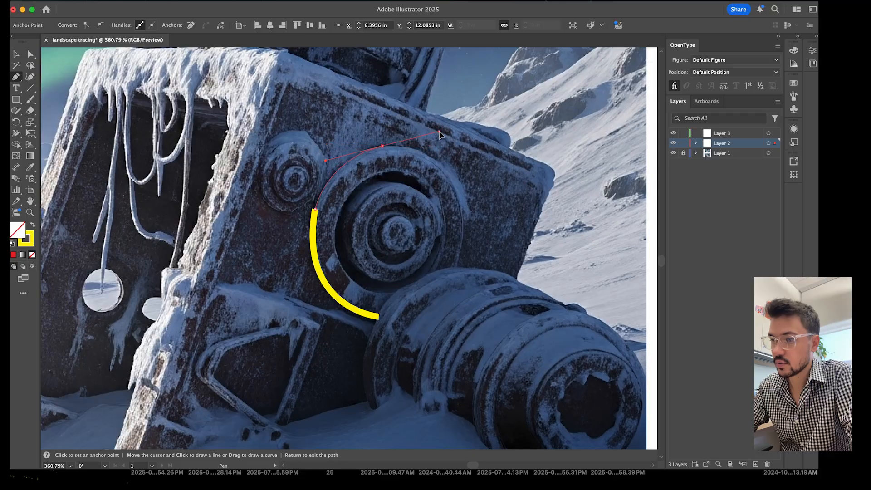
left_click_drag(440, 130, 439, 131)
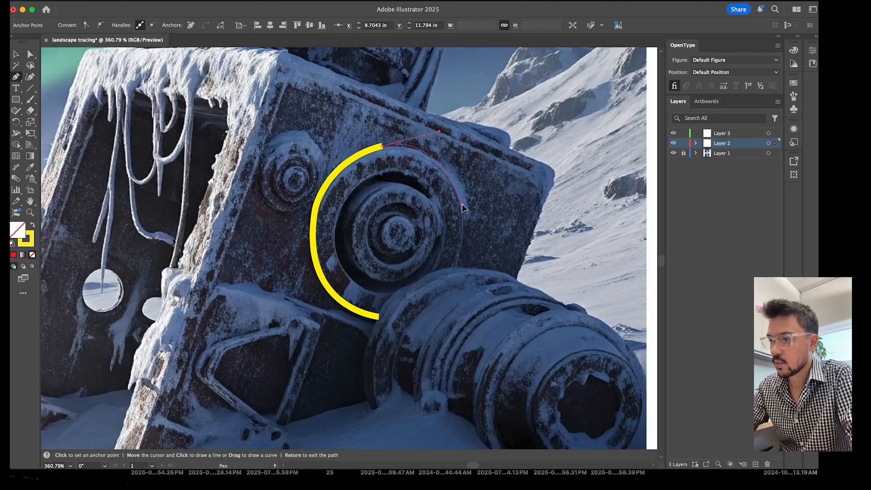
left_click(463, 204)
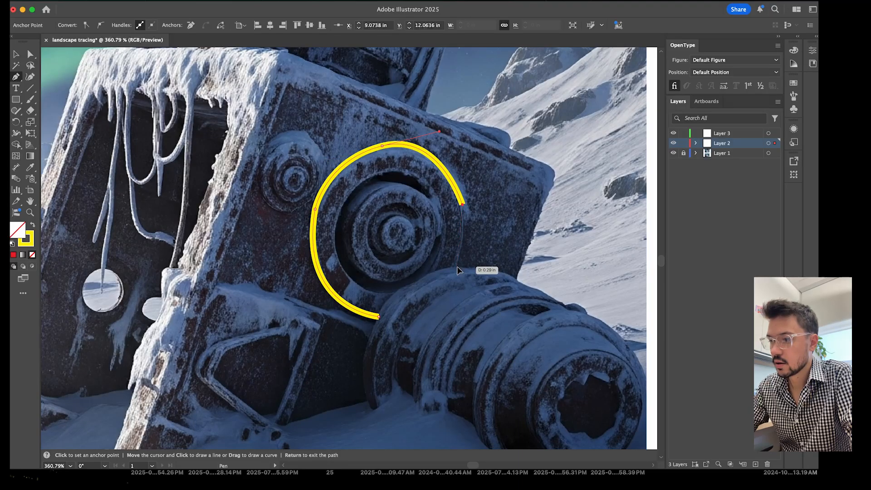
mouse_move(458, 268)
left_mouse_down()
mouse_move(445, 272)
mouse_move(447, 295)
left_mouse_up()
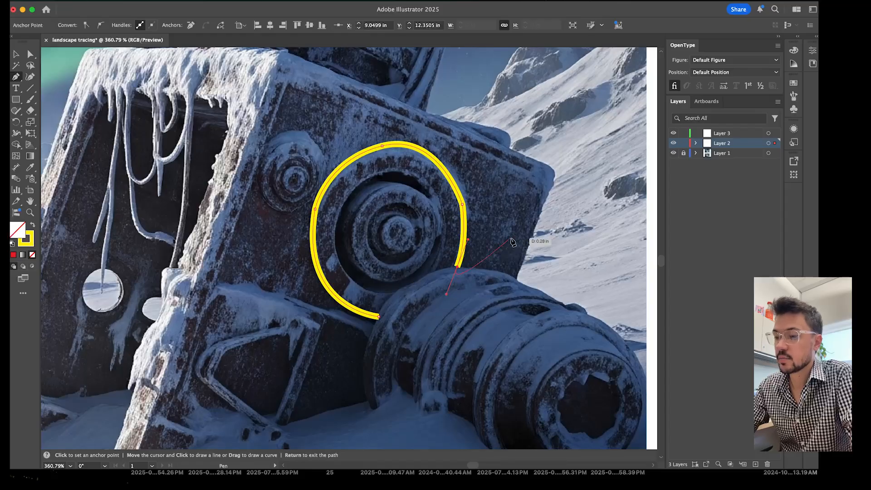
left_click(457, 268)
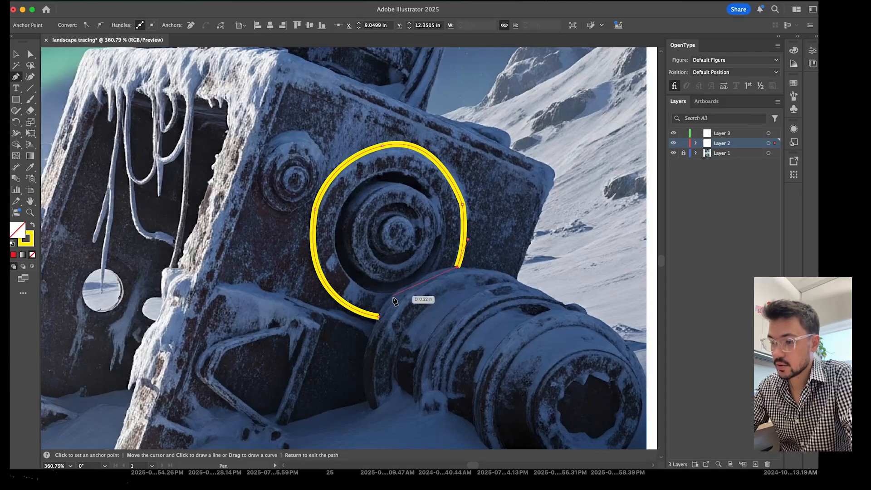
left_click(412, 284)
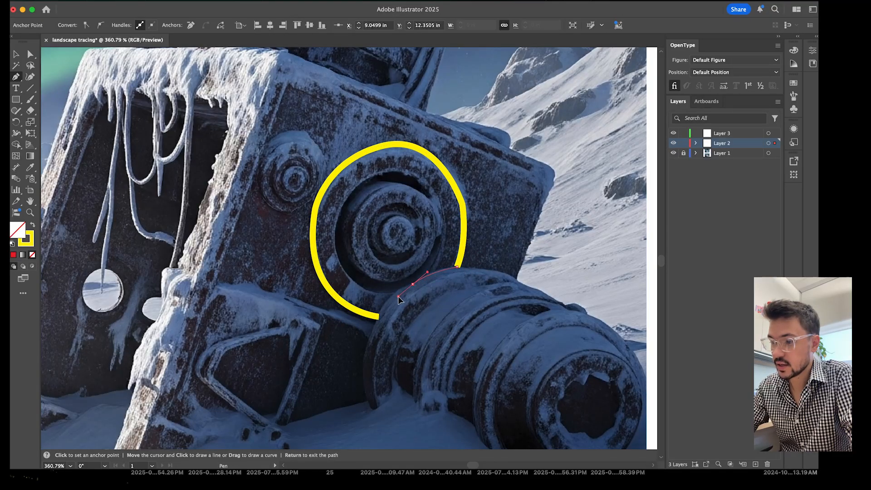
left_click(379, 318)
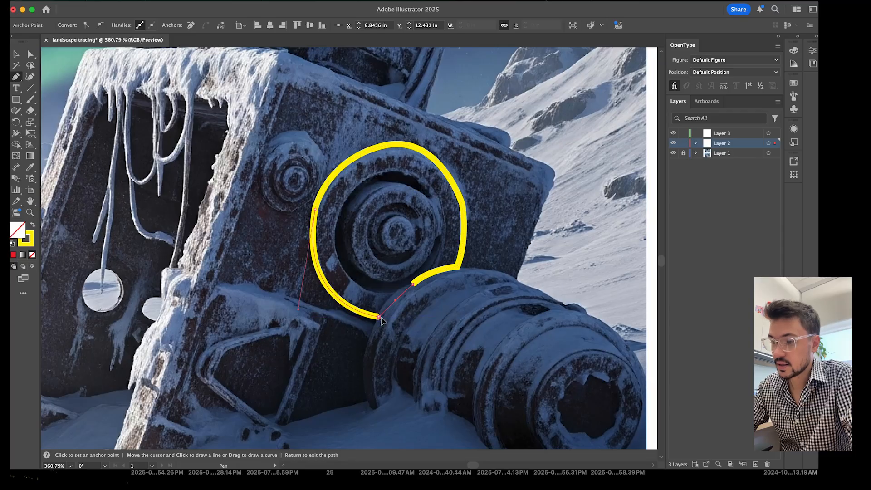
left_click_drag(364, 353, 364, 353)
key("super+z")
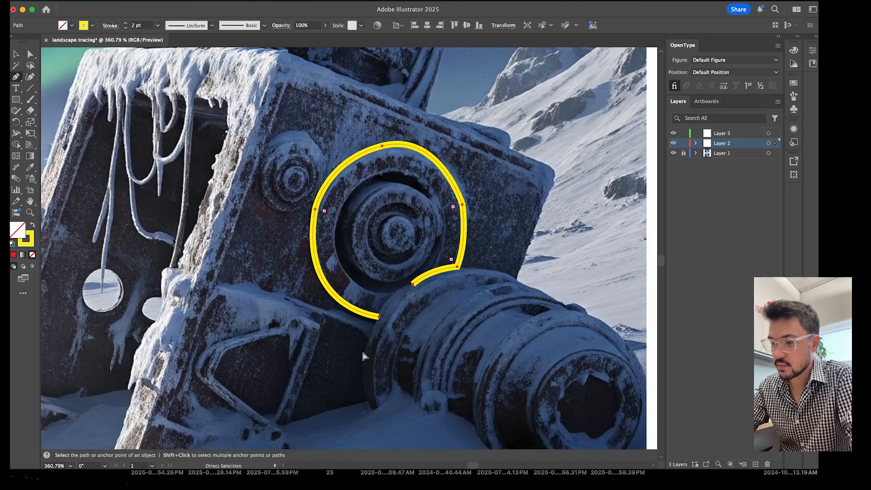
Close the ring outline at its starting anchor with a curve following the cylinder's edge, and deselect the finished shape
left_click(413, 285)
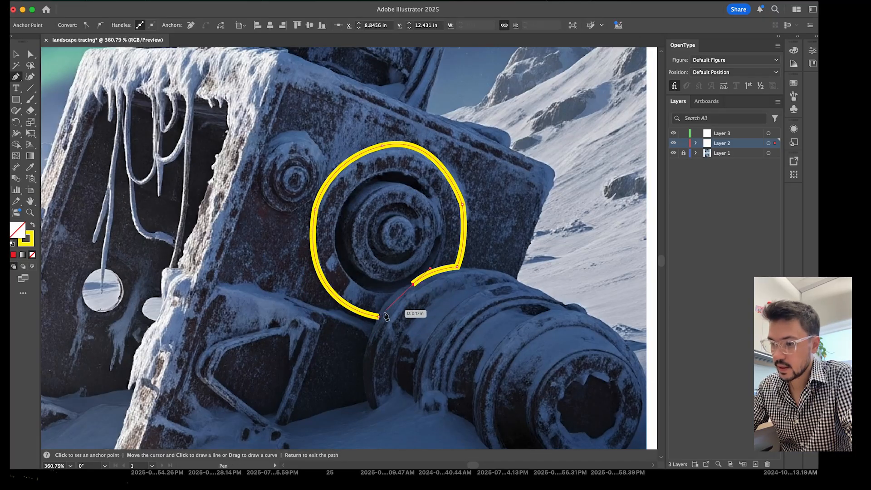
left_click(367, 352)
key("v")
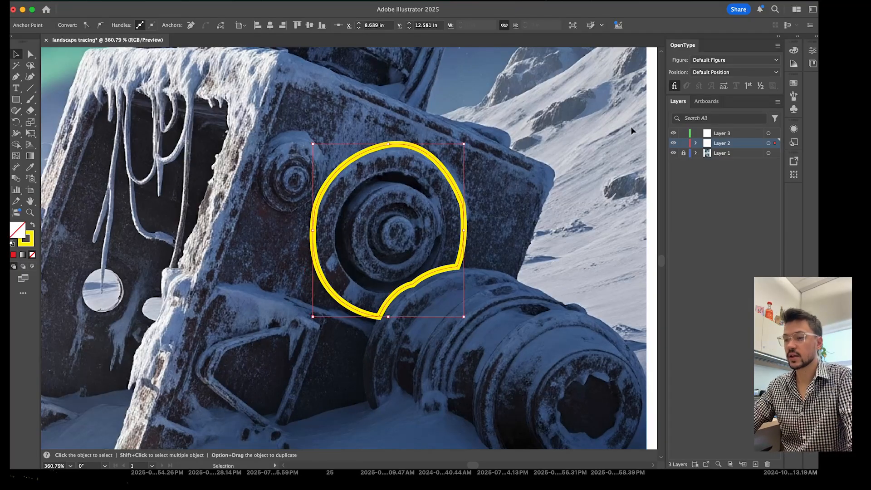
left_click(498, 206)
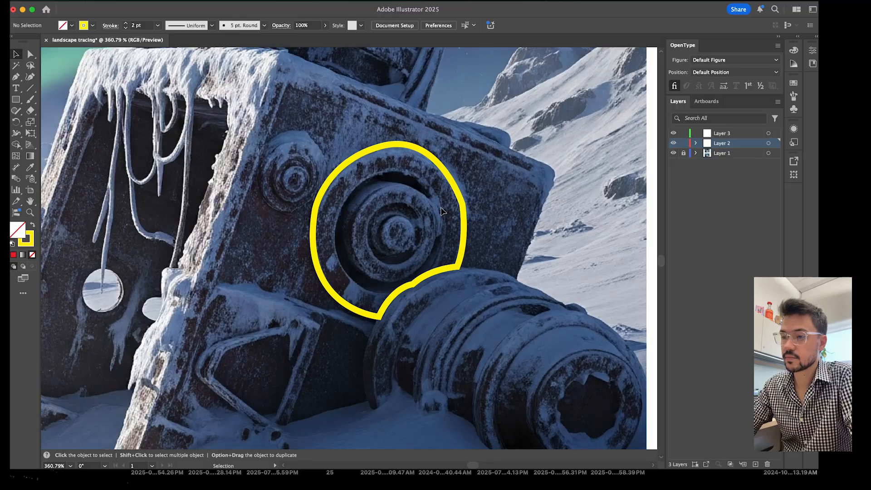
scroll(443, 211, "down", 5)
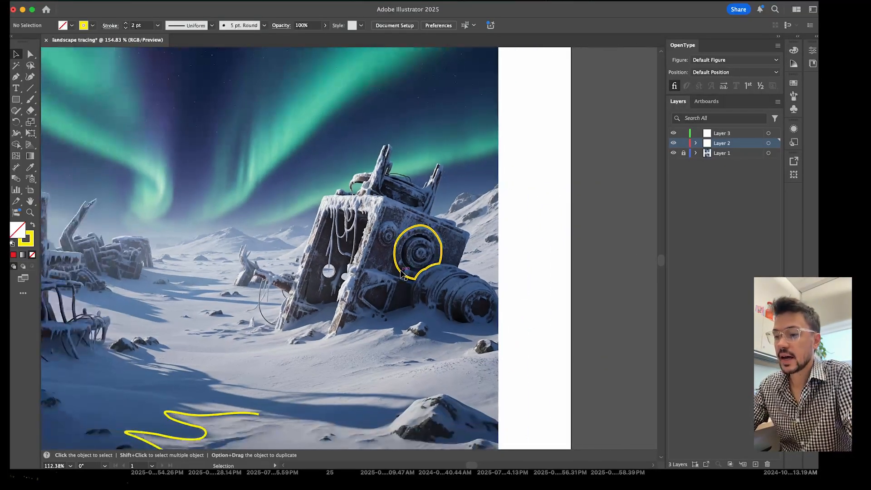
scroll(422, 247, "up", 5)
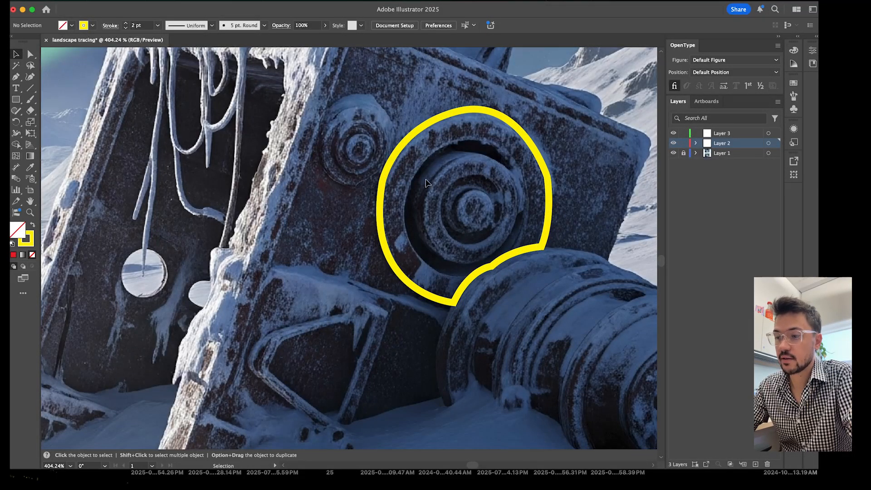
Select the yellow outline around the right wreck's large circular ring, fill it with red and remove its stroke
scroll(426, 181, "down", 5)
scroll(470, 188, "down", 4)
scroll(469, 188, "up", 7)
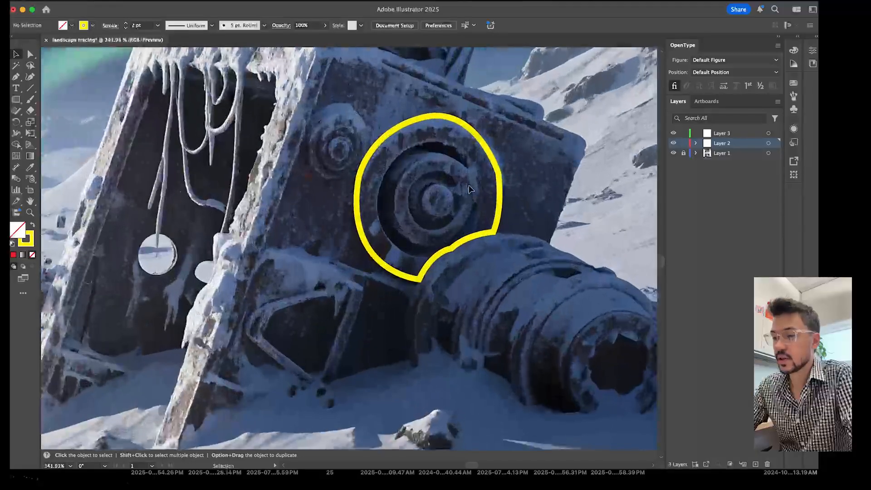
left_click(499, 178)
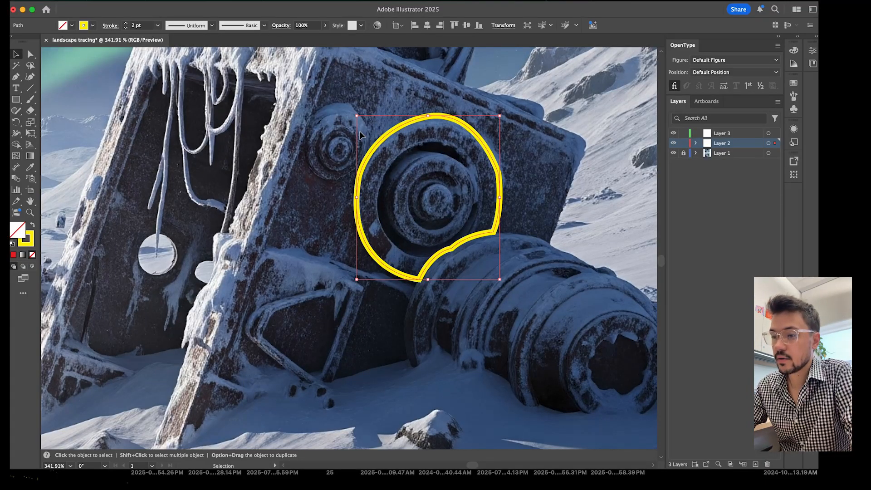
left_click(317, 196)
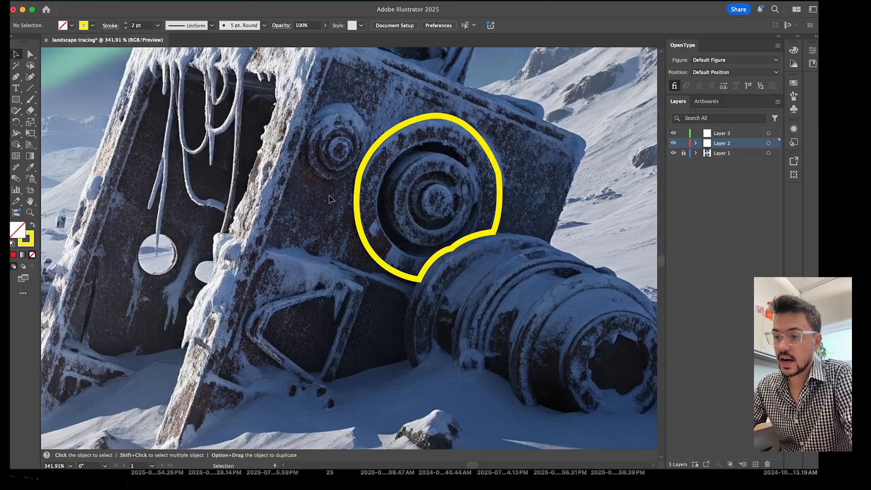
left_click(359, 184)
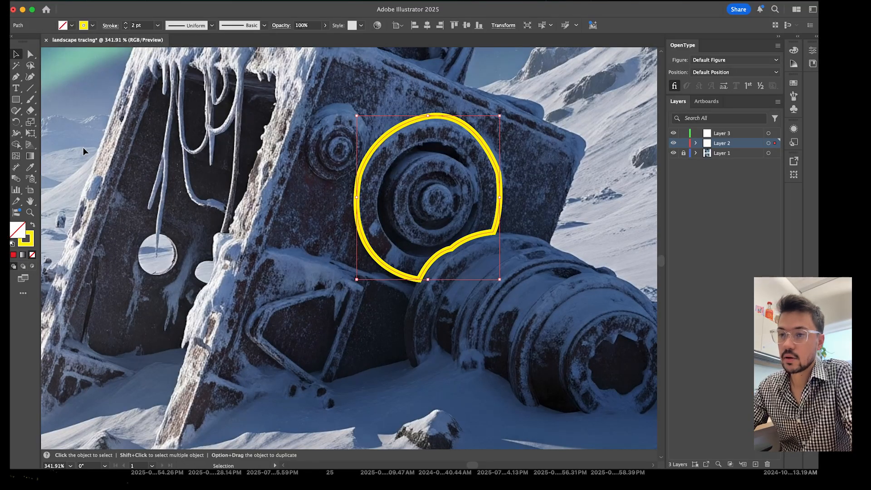
left_click(72, 27)
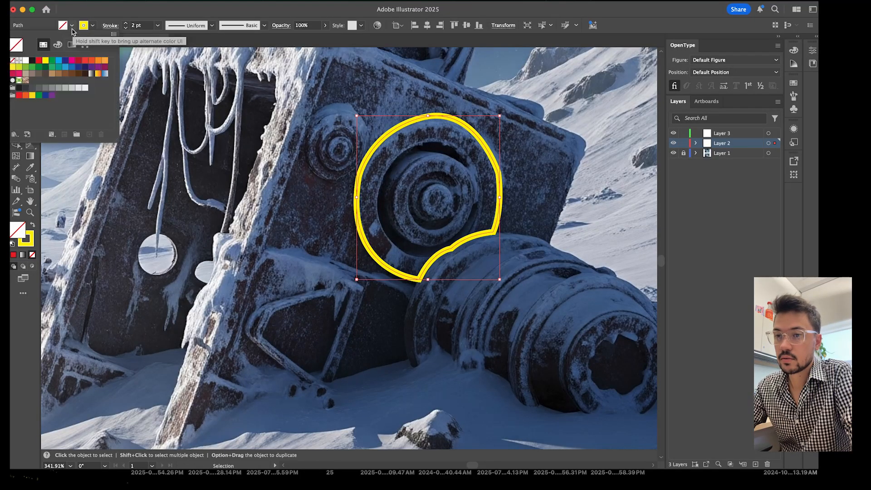
left_click(40, 60)
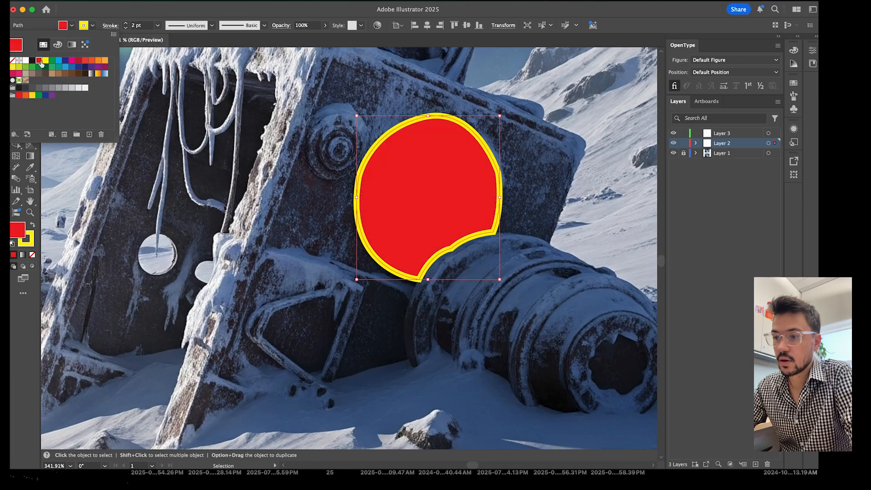
left_click(93, 26)
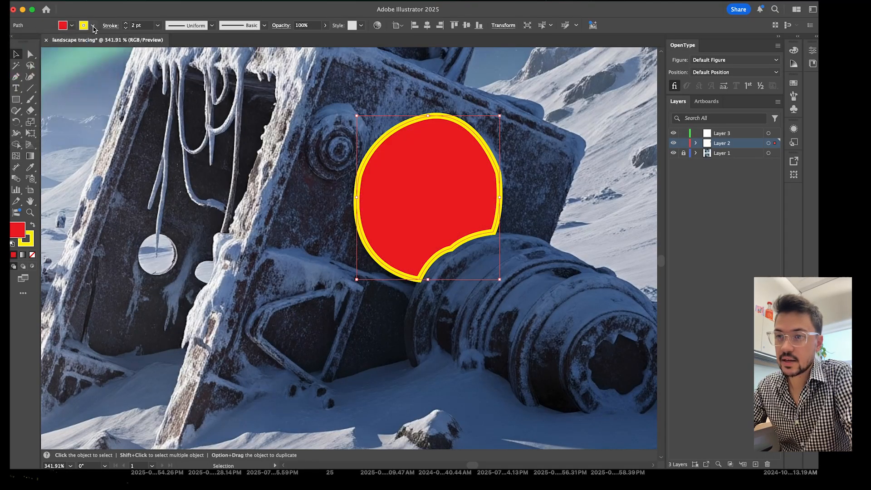
left_click(93, 25)
left_click(13, 66)
left_click(273, 266)
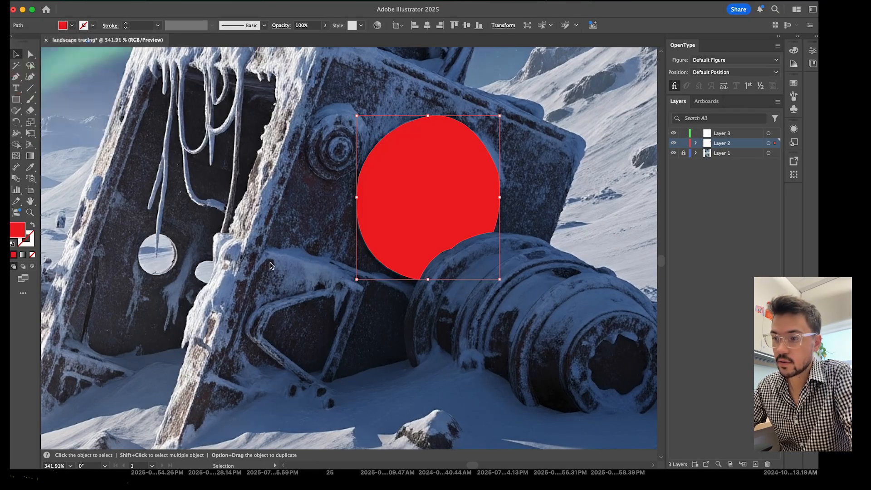
Recolor the red ring shape with the Eyedropper, sampling the dark rusty surface just below the small round fitting
left_click(422, 194)
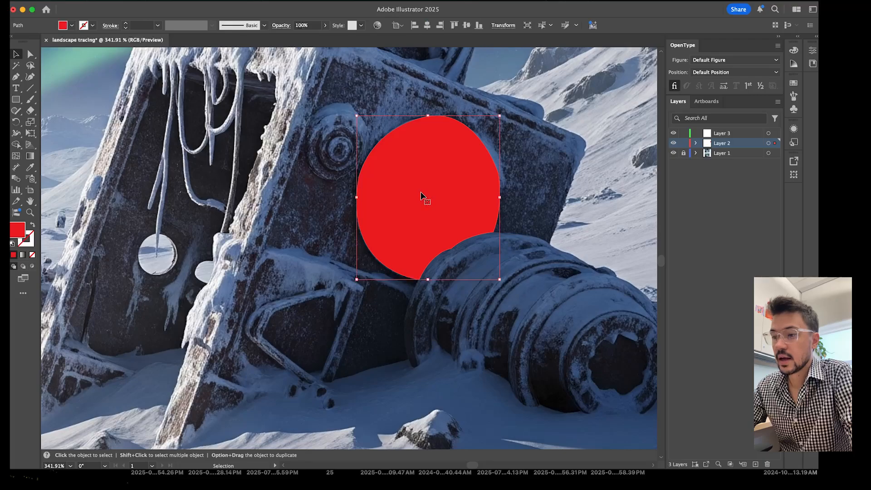
left_click(321, 232)
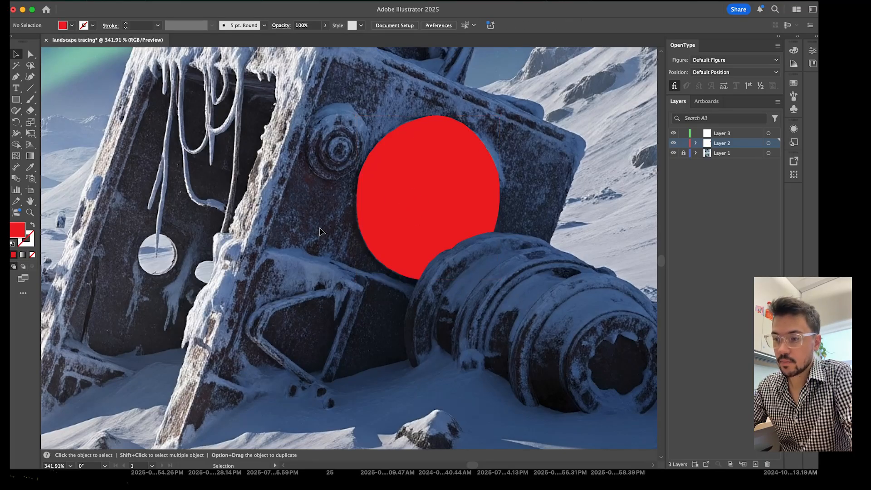
left_click(438, 160)
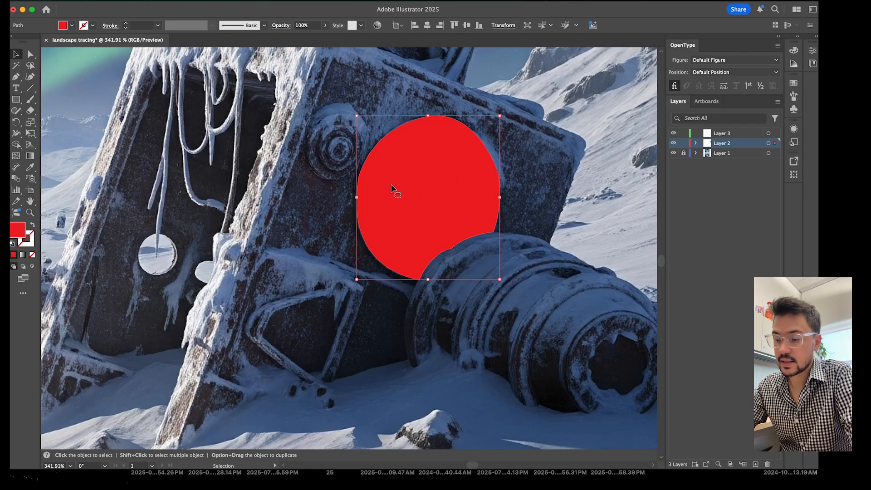
left_click(30, 167)
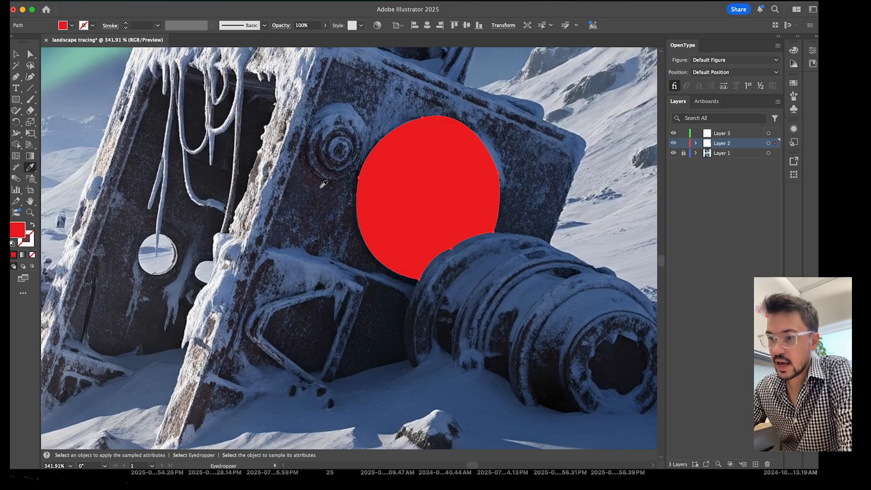
left_click(322, 185)
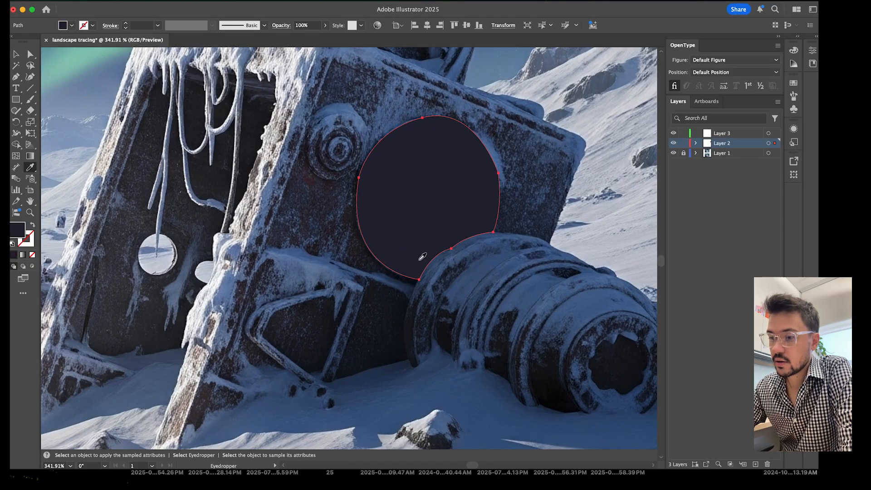
Move the dark ring shape aside over the wreck's front edge, uncovering the ring in the image
key("v")
left_click(331, 217)
mouse_move(411, 206)
left_mouse_down()
mouse_move(276, 235)
mouse_move(429, 198)
mouse_move(206, 241)
mouse_move(441, 204)
mouse_move(233, 253)
left_mouse_up()
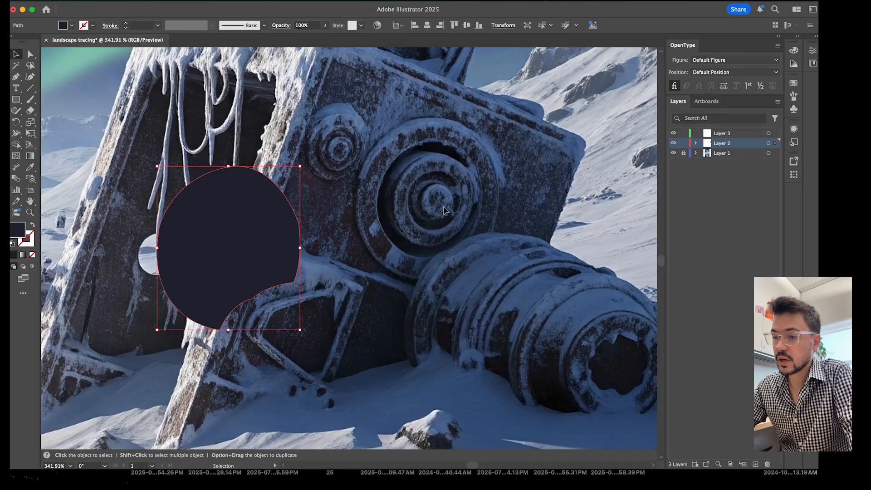
left_click_drag(219, 223, 255, 214)
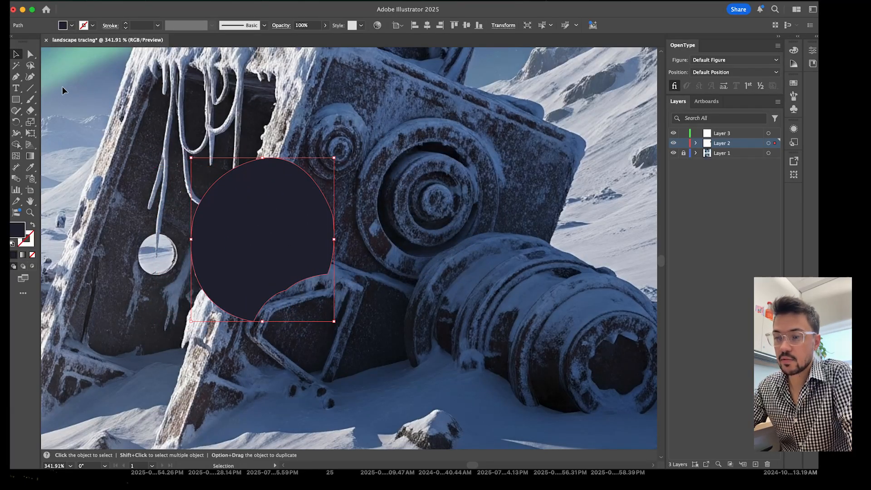
Trace the raised inner disc of the ring with the Pen tool as a closed, curved four-anchor shape
key("p")
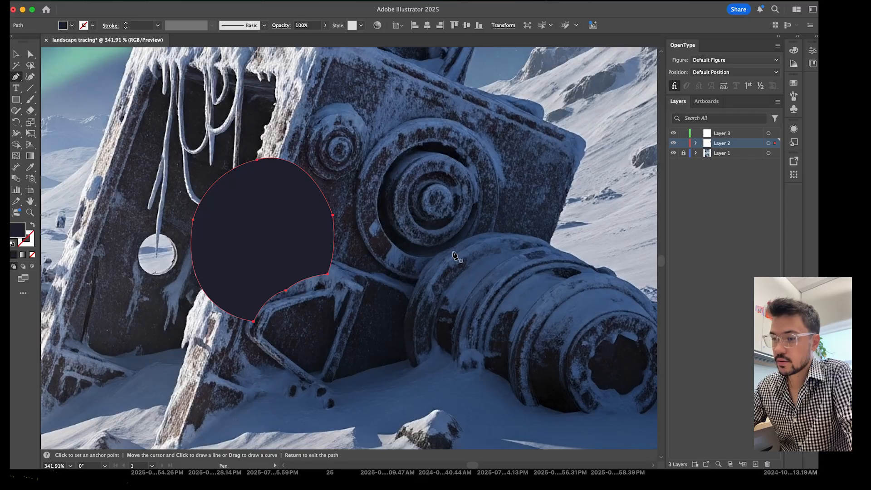
left_click(430, 246)
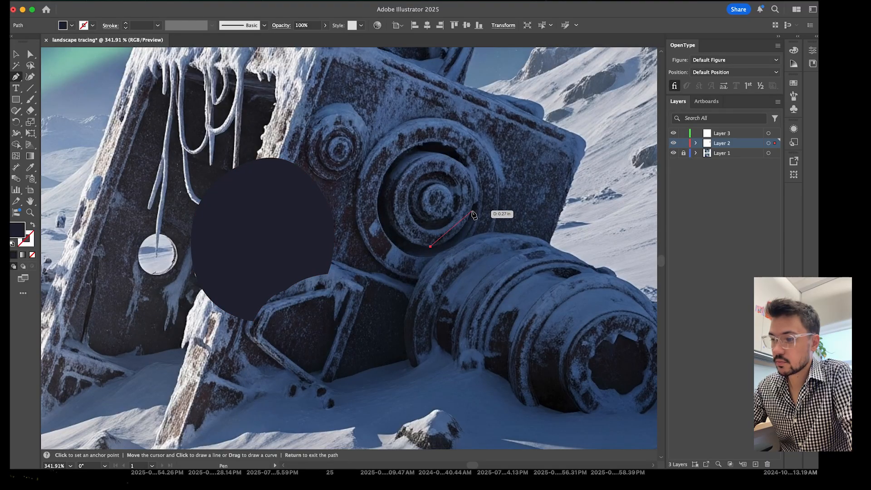
left_click_drag(472, 211, 476, 185)
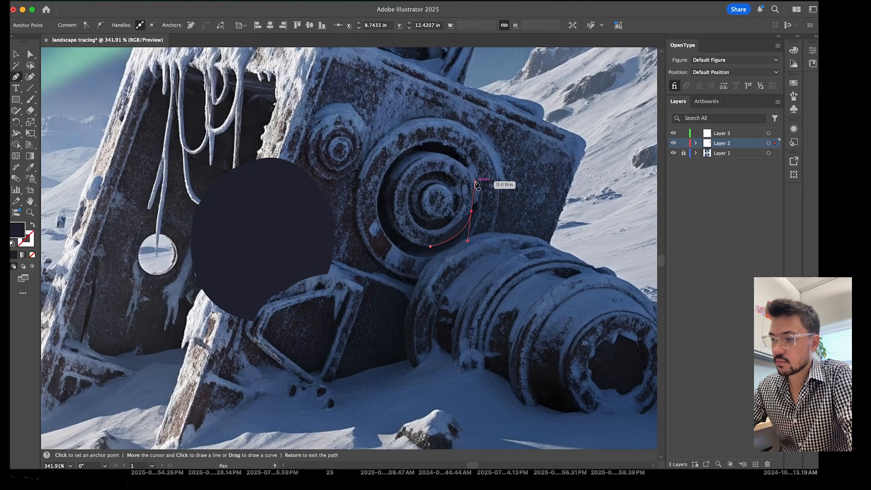
left_click_drag(441, 154, 405, 144)
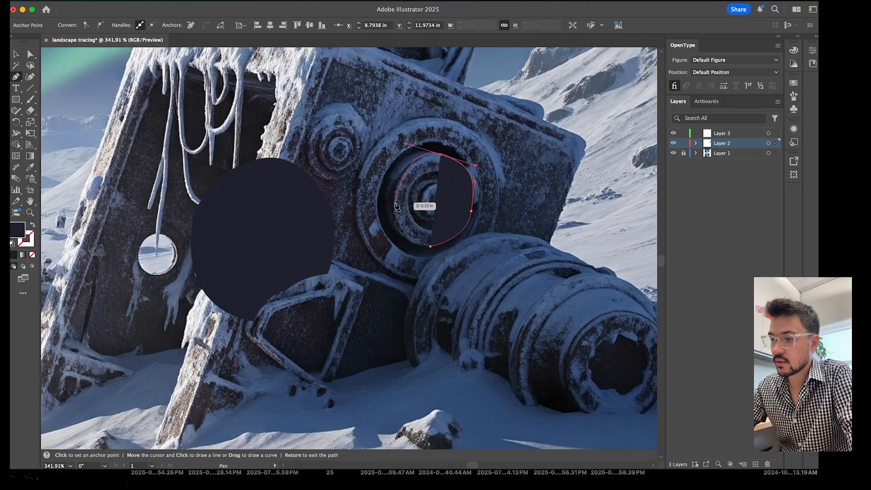
left_click(394, 200)
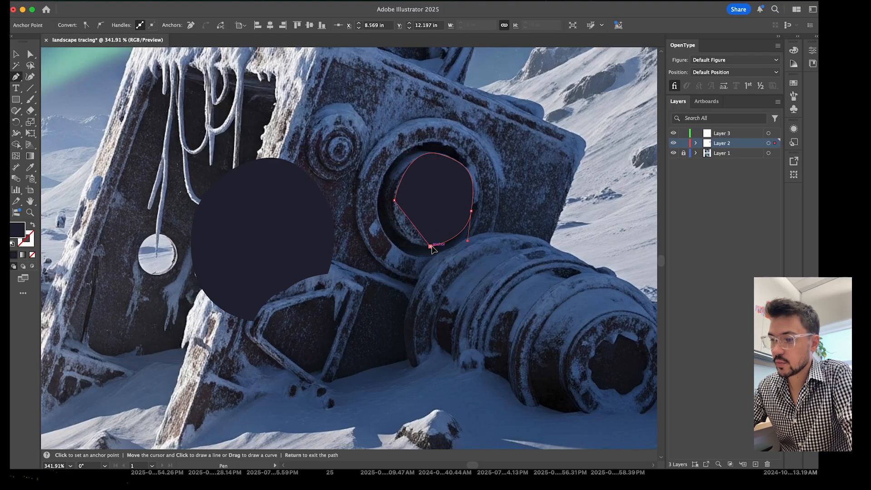
left_click_drag(431, 247, 476, 253)
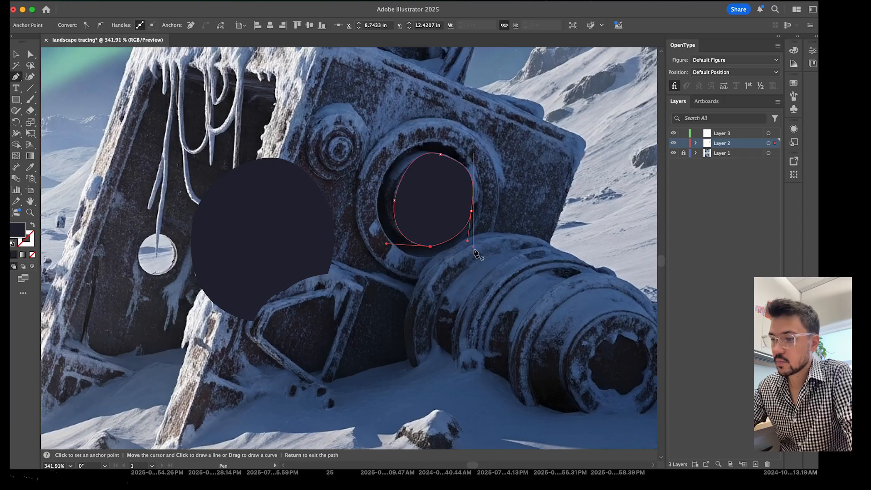
Fill the inner disc shape with a blue sampled from the wreck's snowy far corner, and move the dark shape back over the ring
key("i")
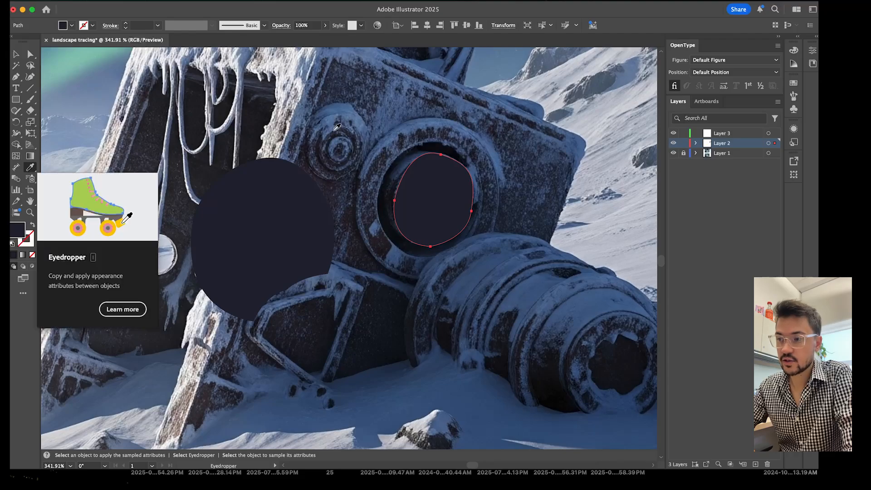
left_click(553, 157)
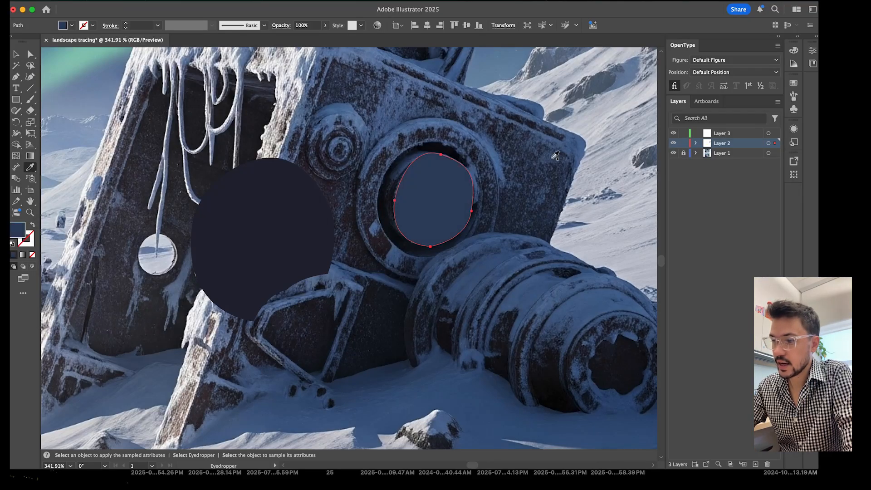
key("v")
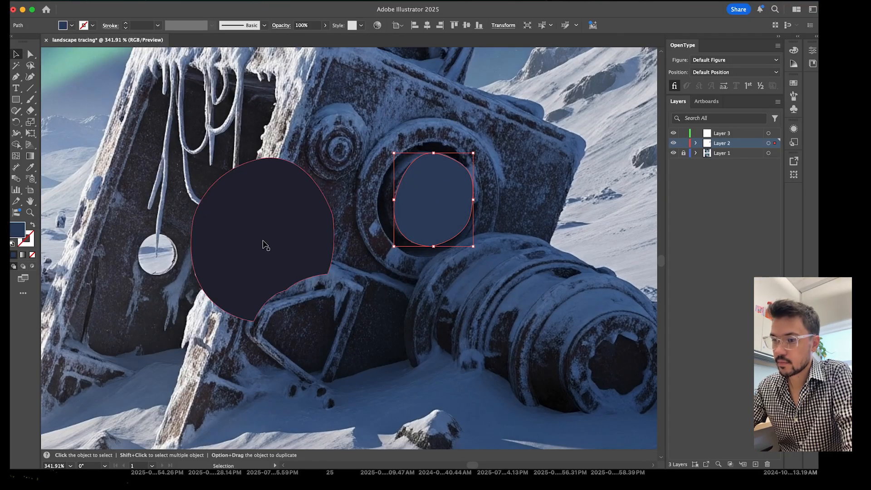
left_click_drag(263, 243, 422, 199)
left_click(567, 187)
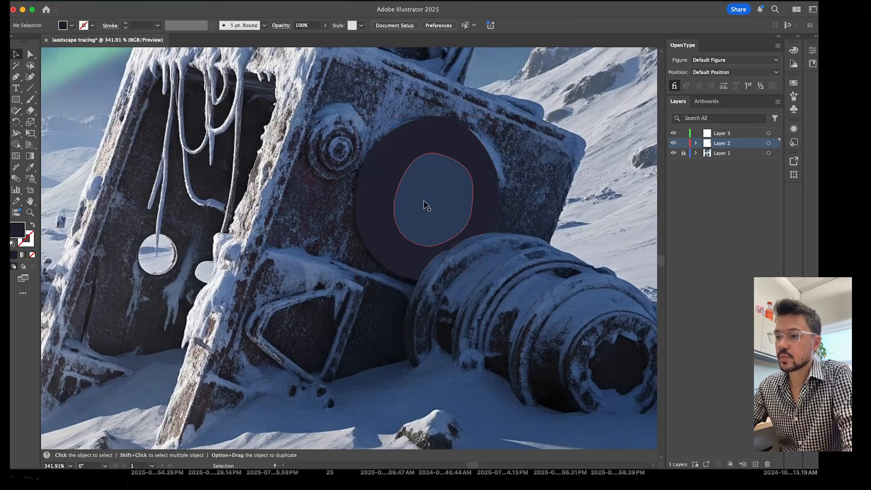
Adjust the blue disc's position slightly inside the dark ring shape and deselect it
left_click(419, 206)
left_click(535, 202)
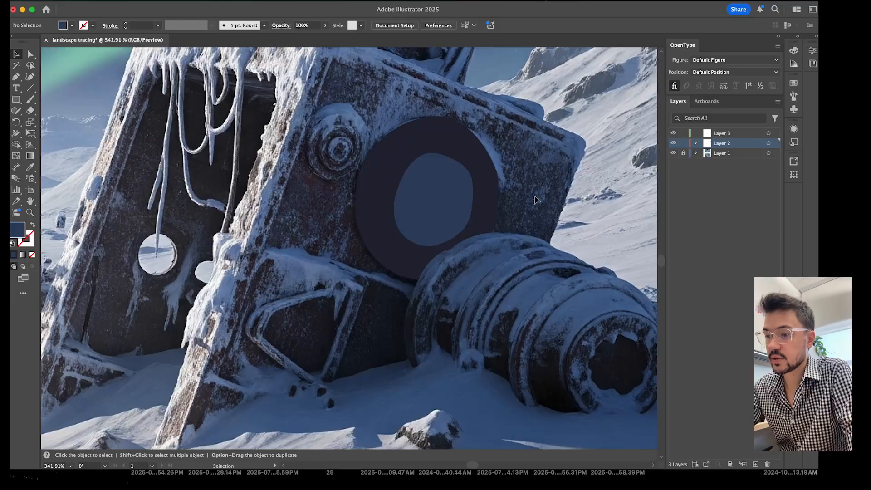
left_click(448, 205)
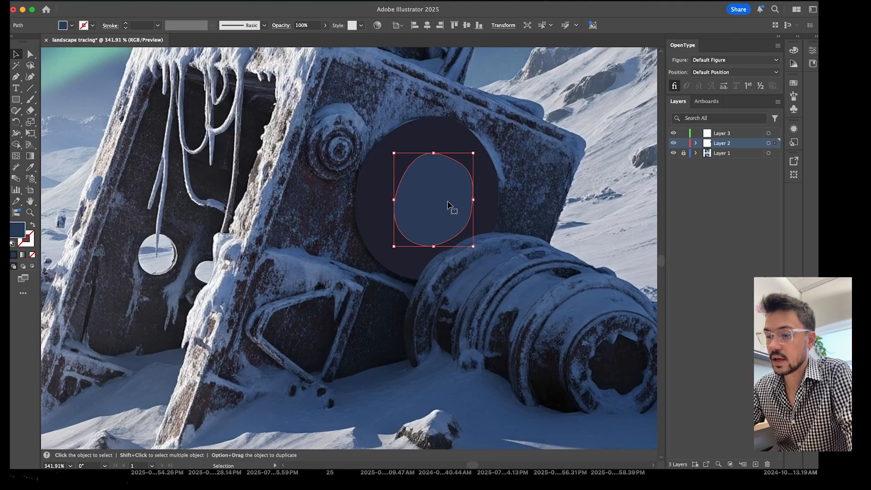
mouse_move(431, 195)
left_mouse_down()
mouse_move(470, 184)
mouse_move(419, 199)
mouse_move(446, 189)
mouse_move(467, 194)
mouse_move(445, 193)
left_mouse_up()
left_click(530, 187)
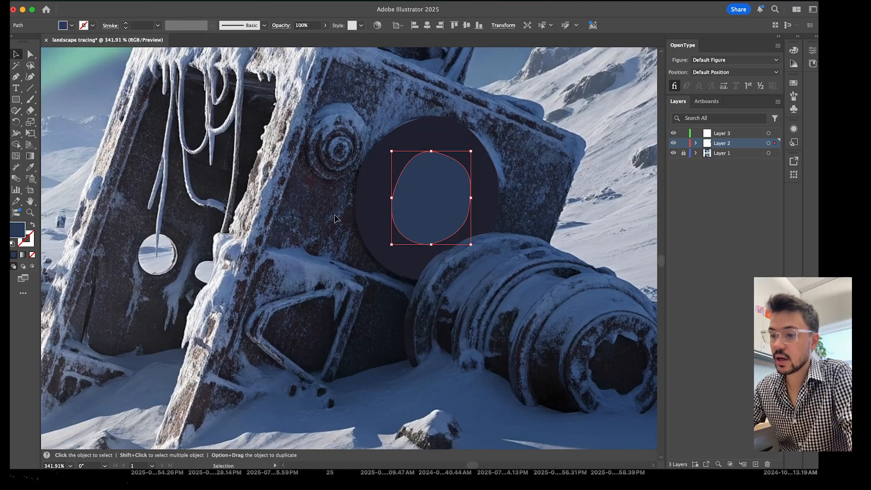
left_click(337, 198)
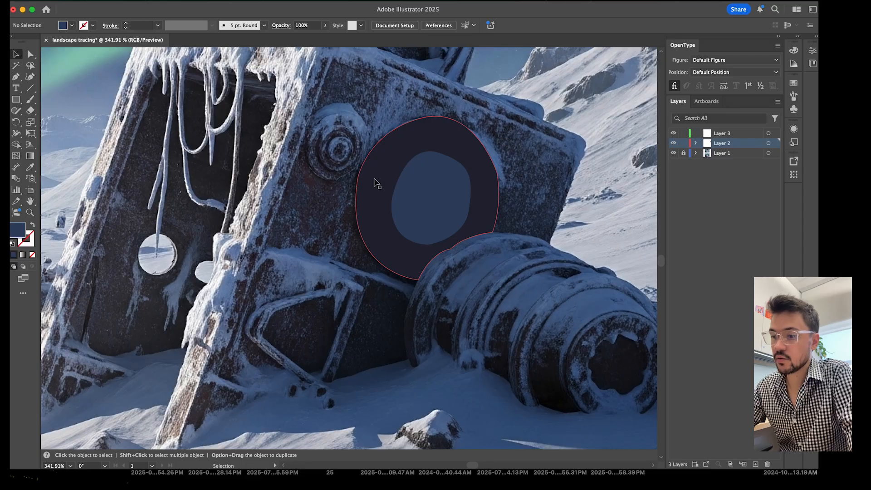
Move the blue and dark shapes off the ring to expose the image, and place both back over it
scroll(312, 237, "down", 3)
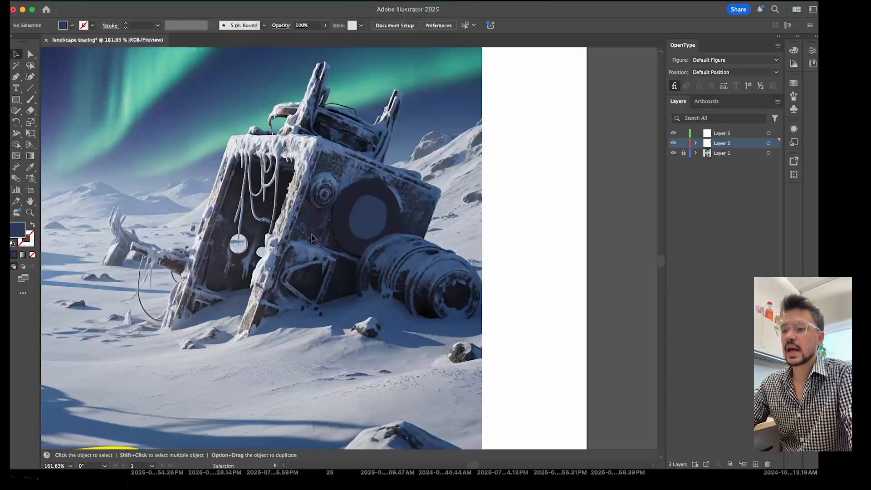
scroll(312, 237, "down", 3)
scroll(311, 237, "up", 1)
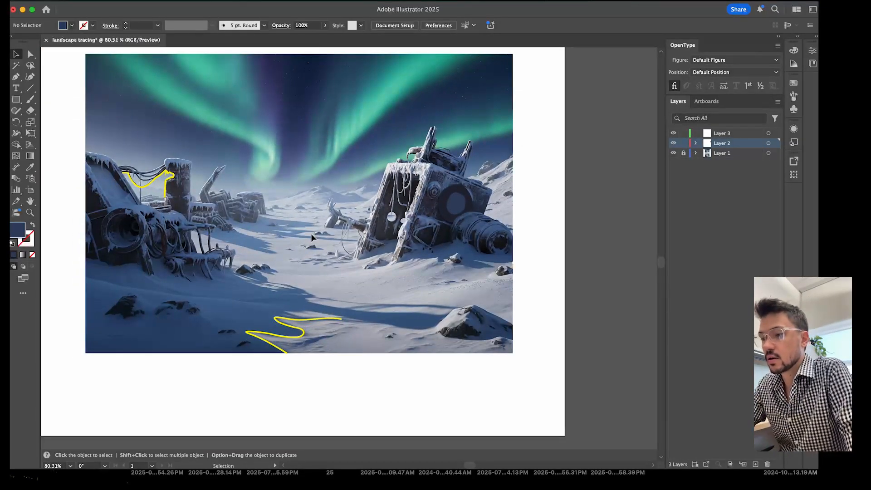
scroll(455, 205, "up", 8)
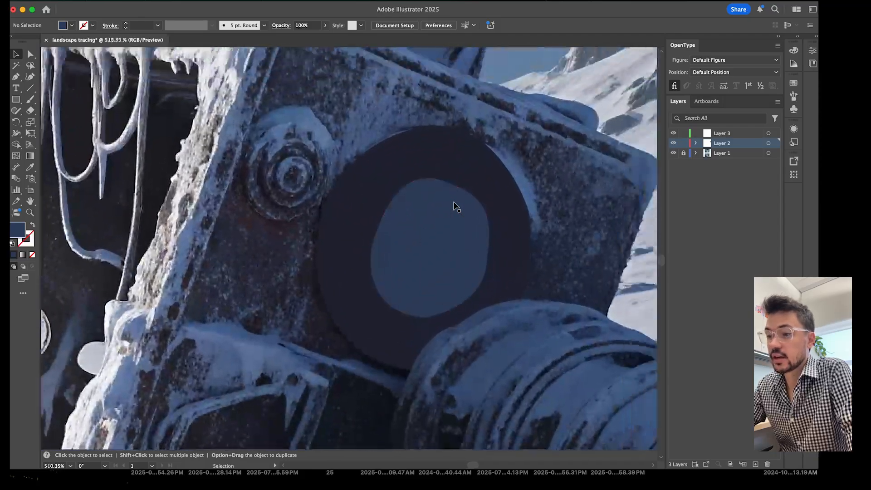
left_click_drag(432, 311, 228, 327)
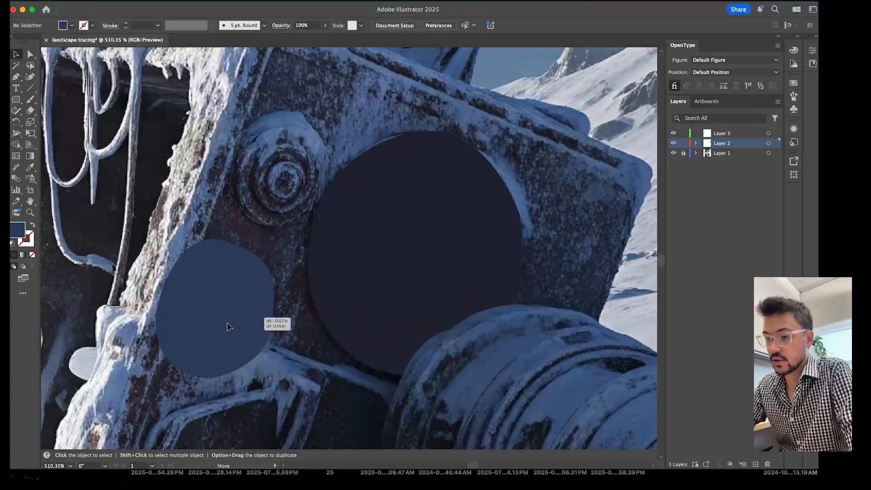
left_click_drag(331, 282, 140, 205)
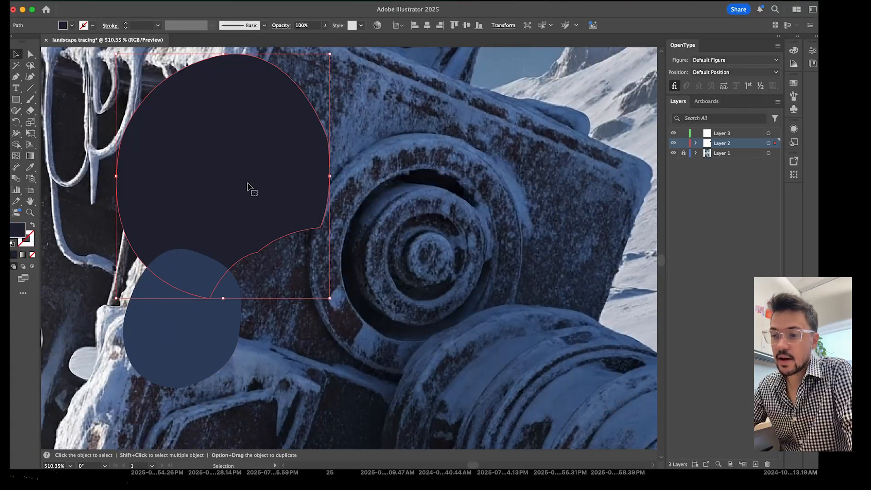
left_click_drag(249, 189, 435, 257)
left_click_drag(197, 317, 431, 248)
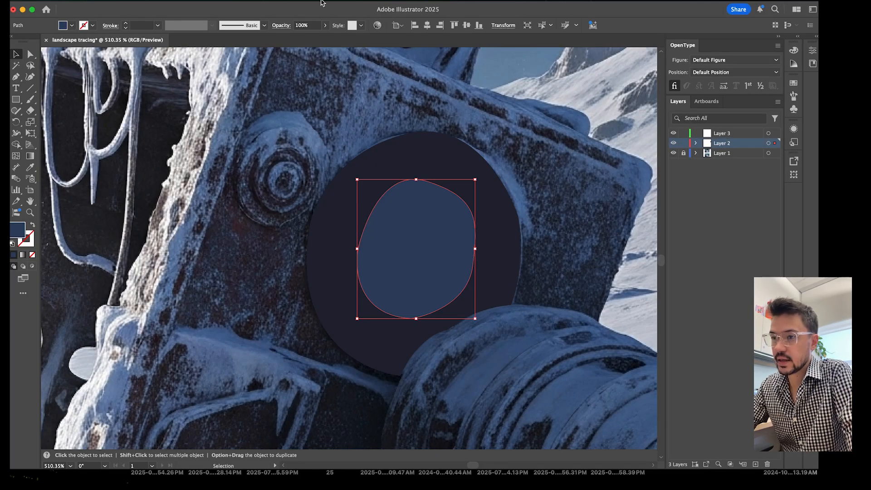
Lower the blue disc's opacity to 39% and reduce it further to 23%
left_click(325, 26)
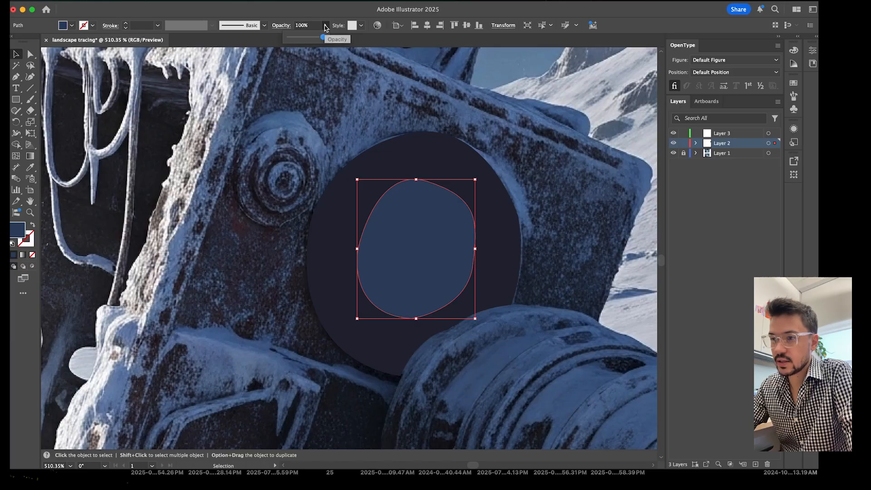
left_click_drag(324, 37, 302, 40)
left_click(353, 110)
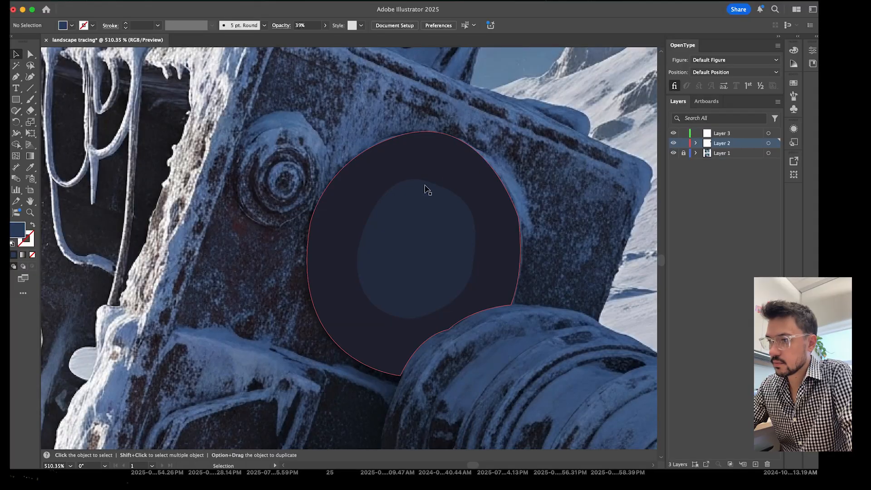
left_click(440, 242)
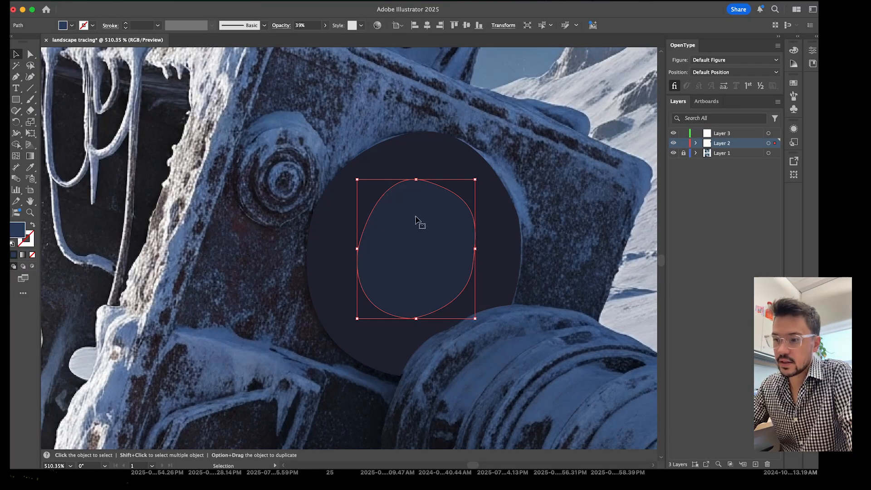
left_click(326, 26)
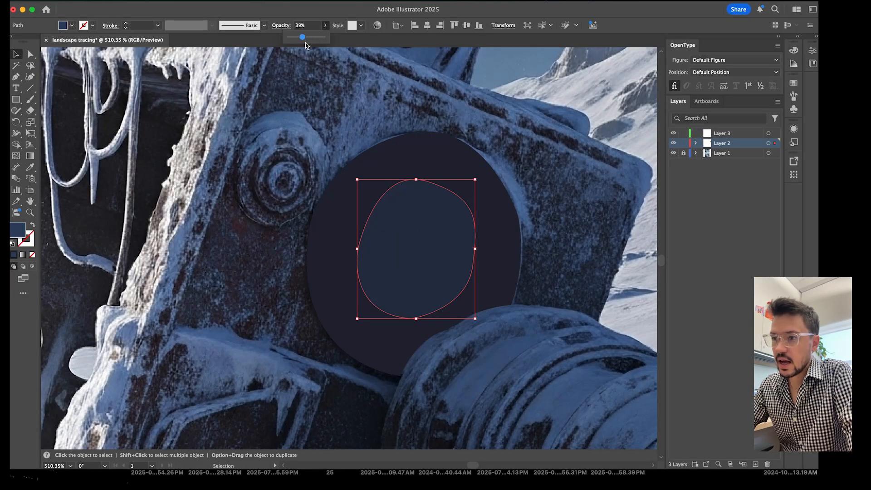
left_click_drag(306, 43, 299, 39)
Set the dark ring shape's opacity to 48% and keep Layer 2 as the active layer
left_click(398, 148)
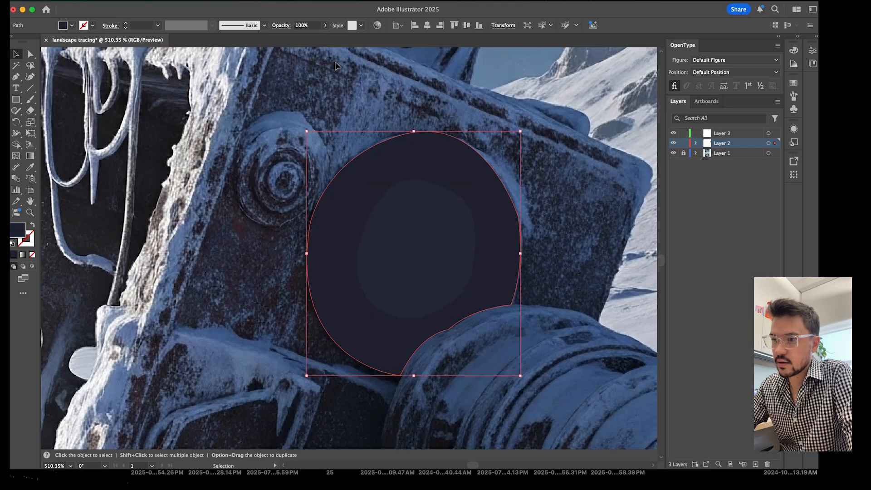
left_click(326, 26)
mouse_move(304, 39)
left_mouse_down()
mouse_move(292, 38)
mouse_move(344, 41)
mouse_move(300, 38)
mouse_move(331, 44)
mouse_move(306, 48)
left_mouse_up()
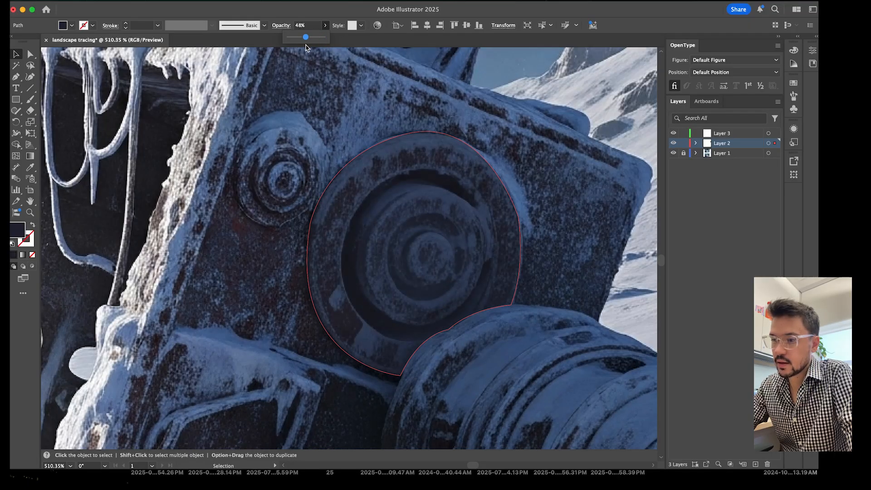
left_click(727, 145)
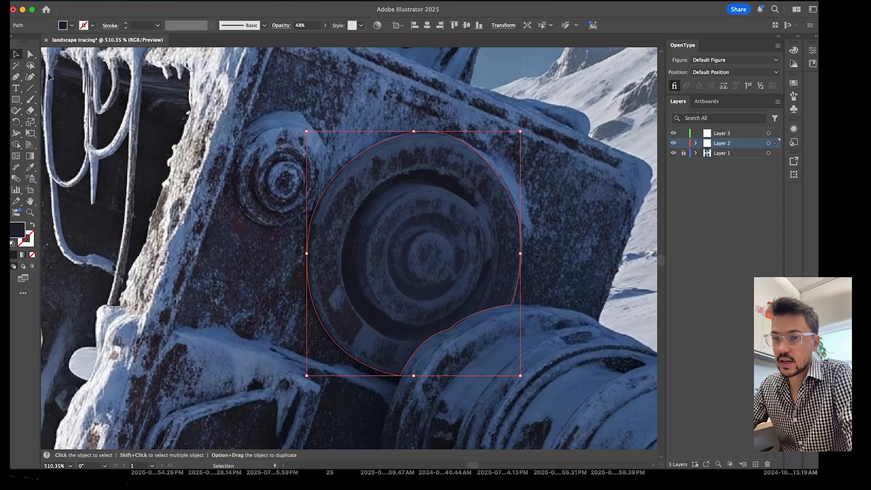
Trace the small central hub of the ring with the Pen tool as a closed, curved four-anchor shape
key("p")
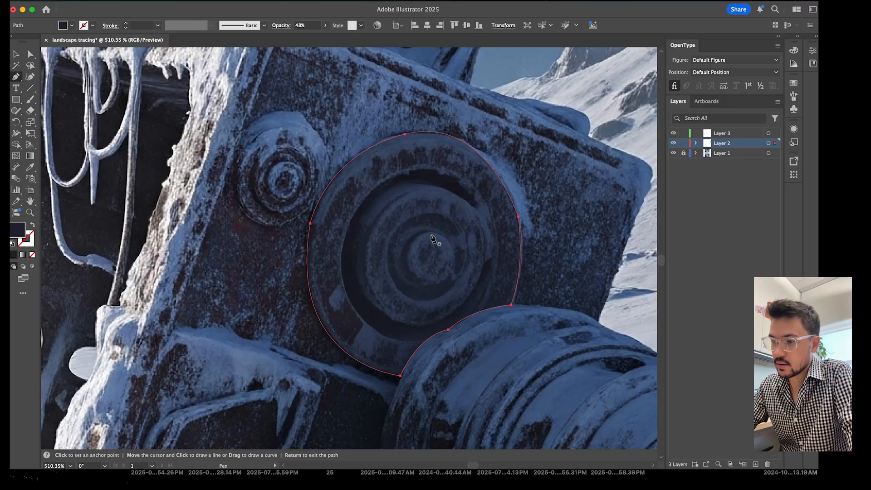
left_click(428, 233)
left_click_drag(409, 264, 412, 297)
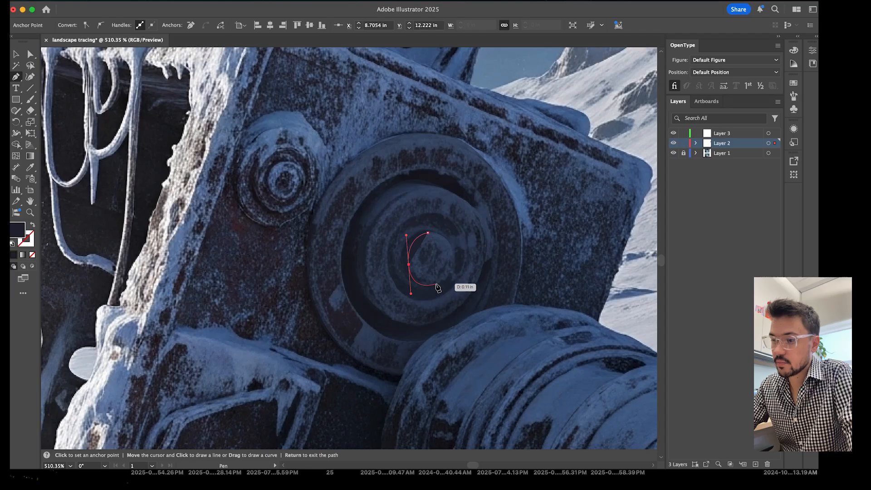
left_click(437, 285)
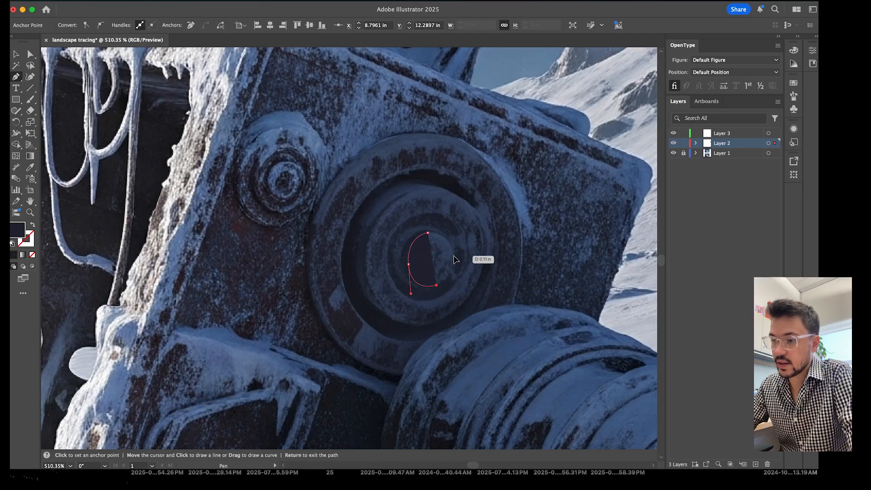
left_click_drag(454, 256, 419, 238)
Fill the hub shape with a near-black color sampled from the image and deselect it
key("i")
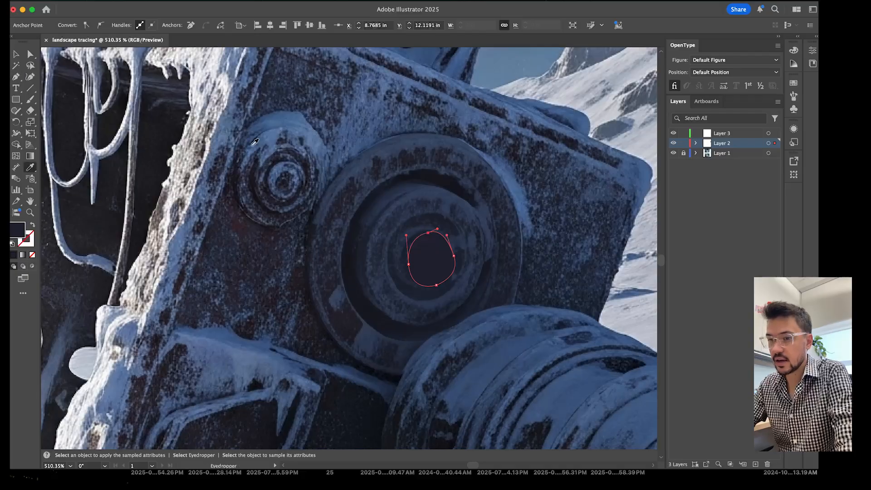
key("v")
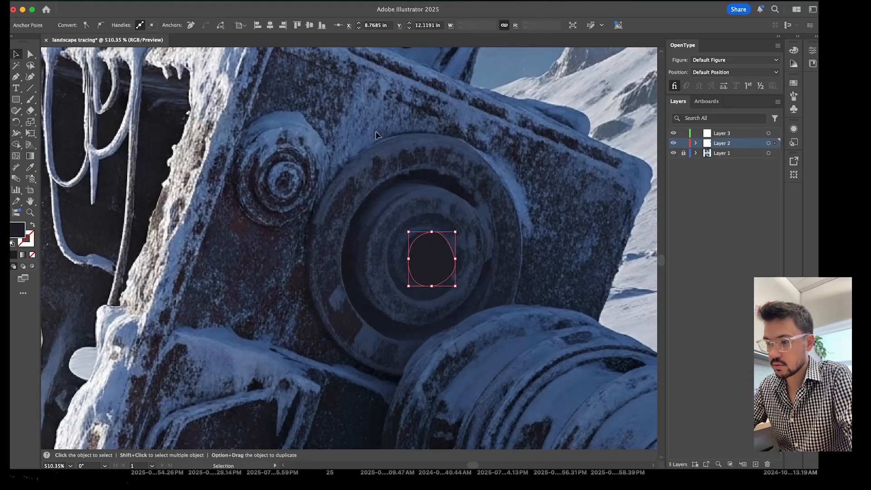
left_click(576, 164)
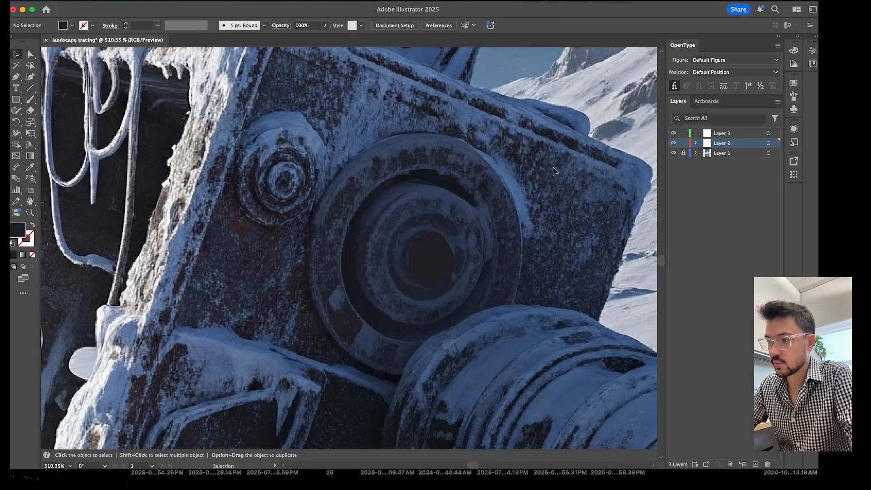
Restore the blue disc's opacity to 100% and shift the disc slightly down and to the right around the hub
left_click(408, 218)
left_click(325, 25)
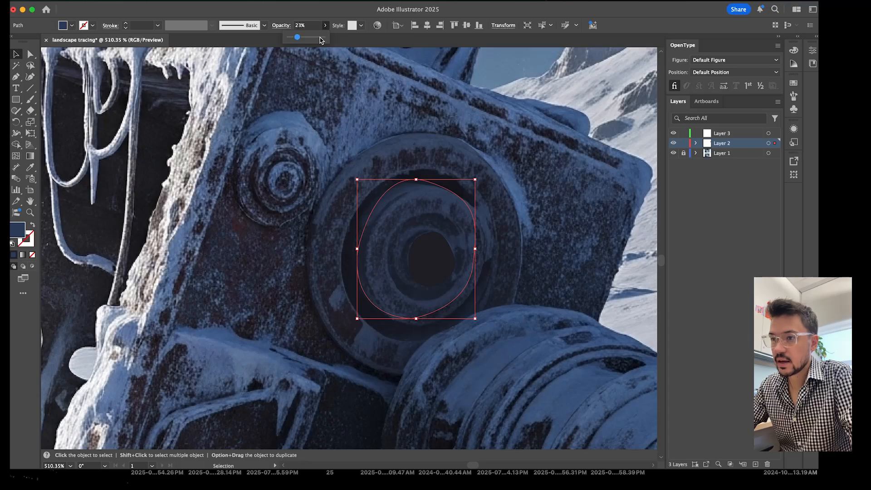
left_click(323, 37)
left_click(419, 163)
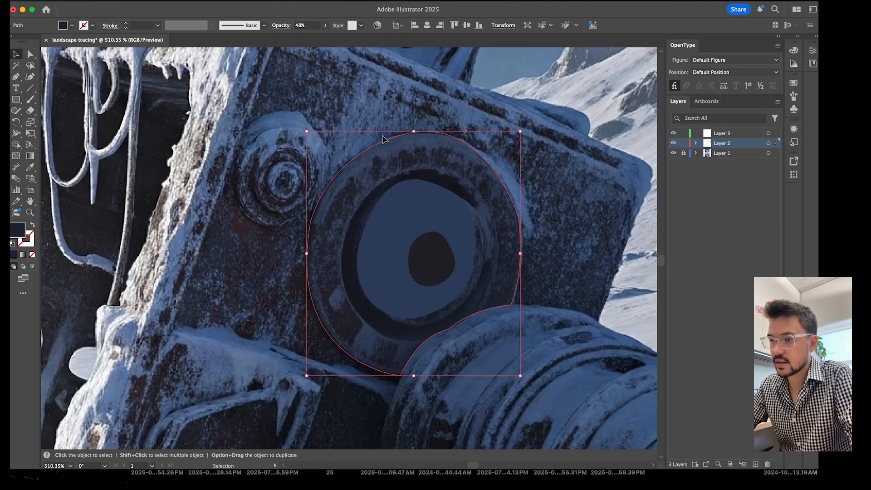
left_click_drag(435, 201, 445, 214)
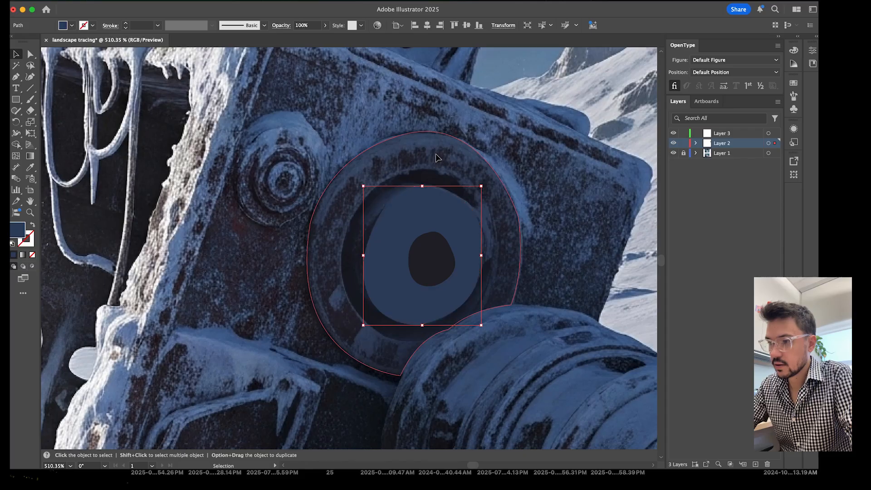
Restore the dark ring shape's opacity to 100% and deselect it
left_click(325, 25)
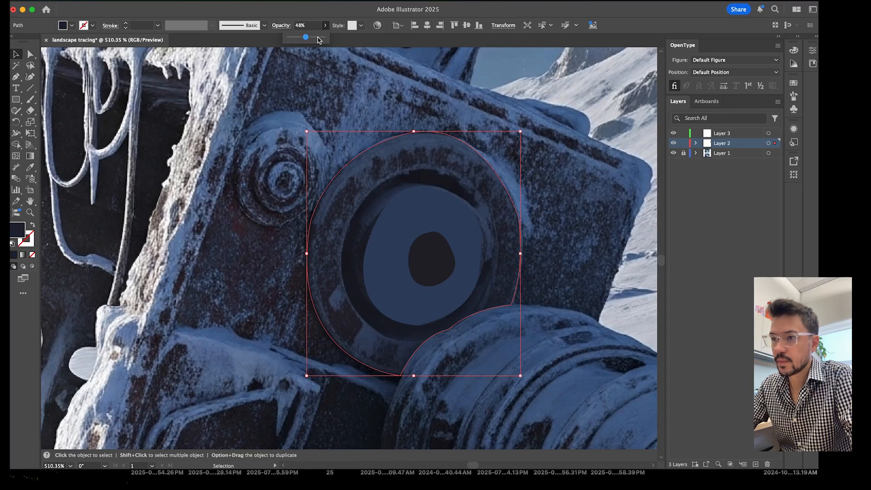
left_click_drag(318, 37, 327, 37)
left_click(358, 89)
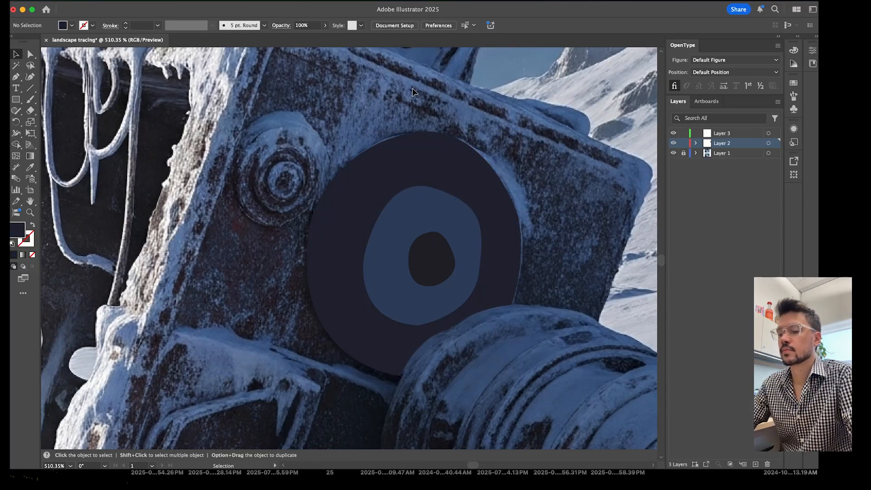
Hide the image on Layer 1 to examine the traced shapes on their own, and show it again
key("super+0")
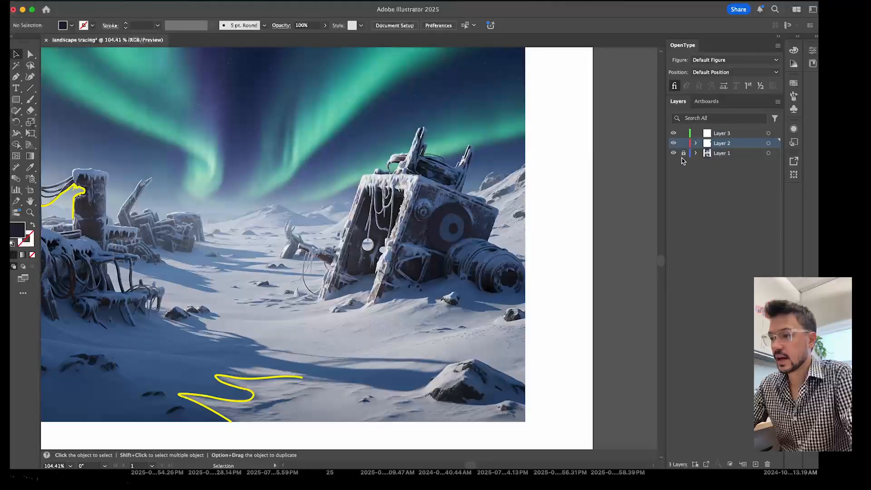
left_click(674, 153)
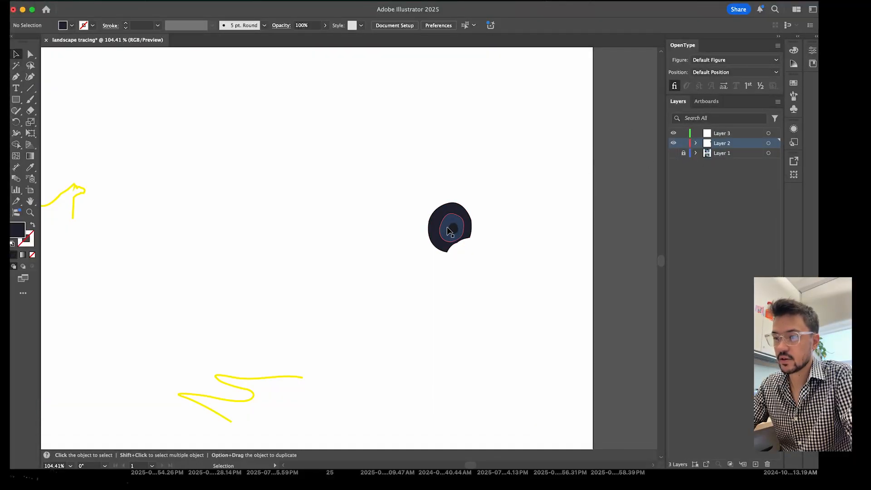
scroll(482, 217, "up", 3)
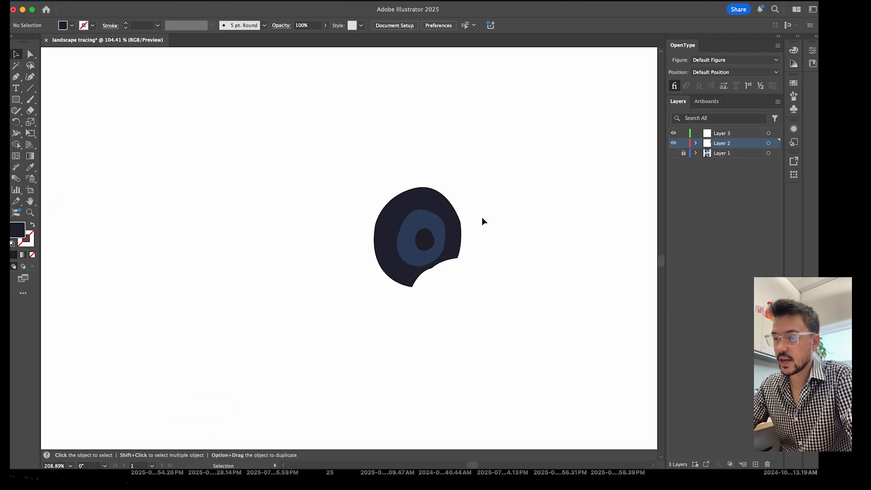
left_click(674, 153)
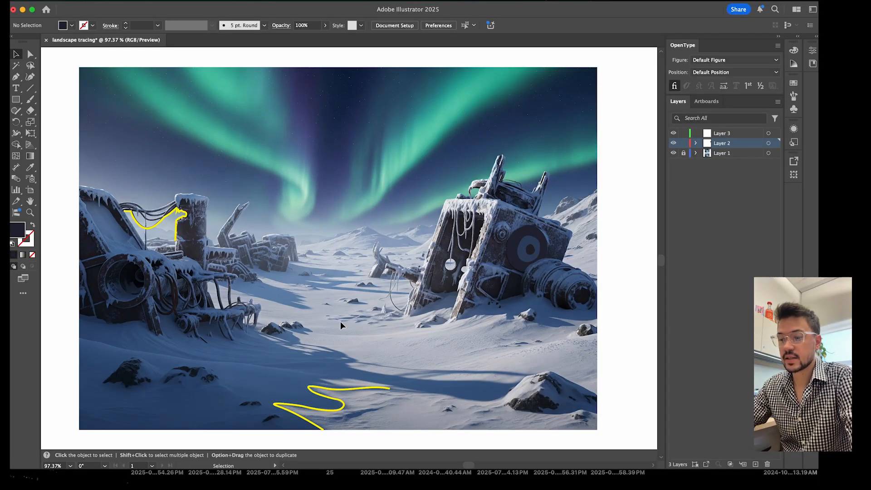
scroll(259, 333, "down", 2)
scroll(258, 332, "left", 2)
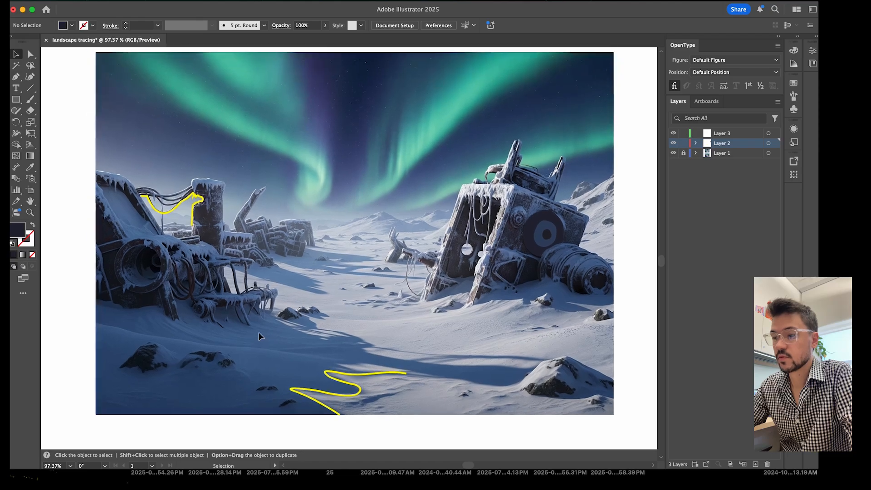
scroll(259, 332, "right", 3)
scroll(259, 332, "up", 2)
scroll(259, 333, "down", 1)
scroll(259, 332, "left", 2)
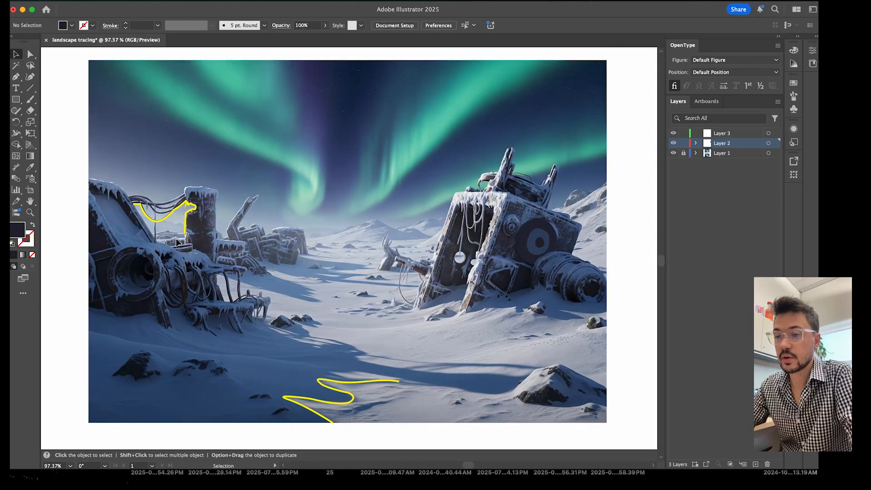
scroll(290, 139, "up", 4)
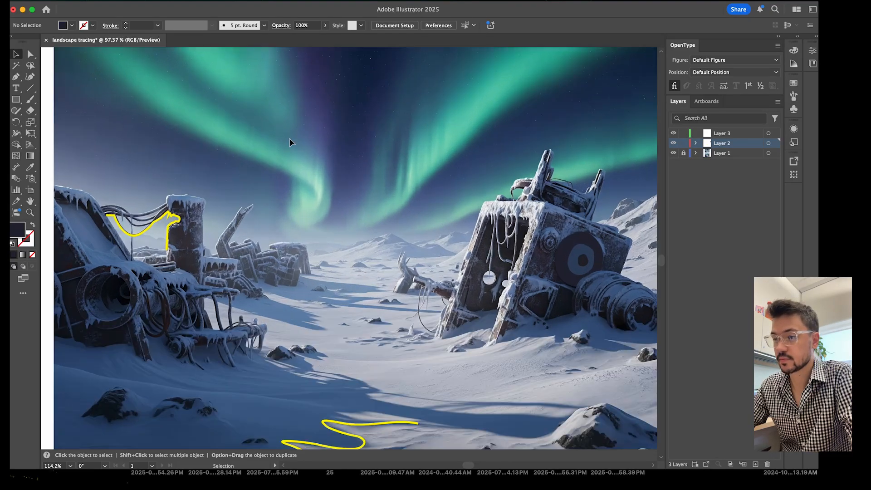
scroll(290, 139, "down", 4)
scroll(290, 139, "up", 3)
scroll(290, 139, "left", 1)
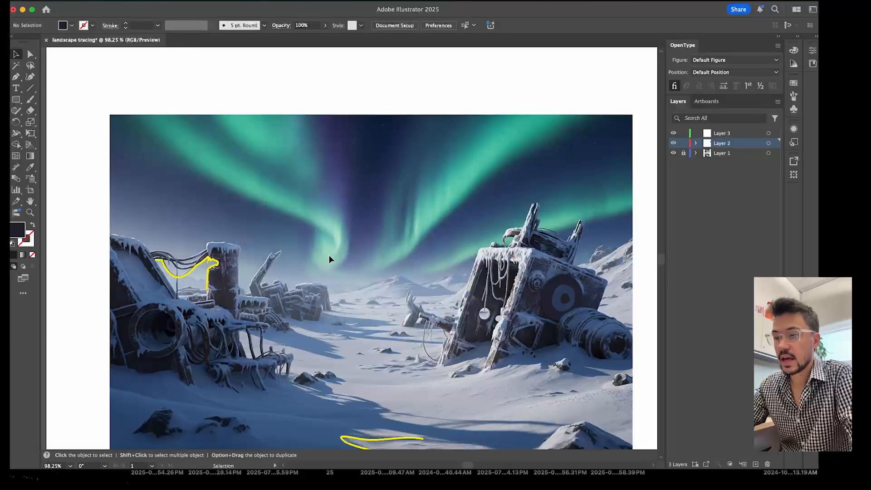
Make Layer 3 active and prepare the Pen tool with no fill and a yellow stroke
left_click(726, 134)
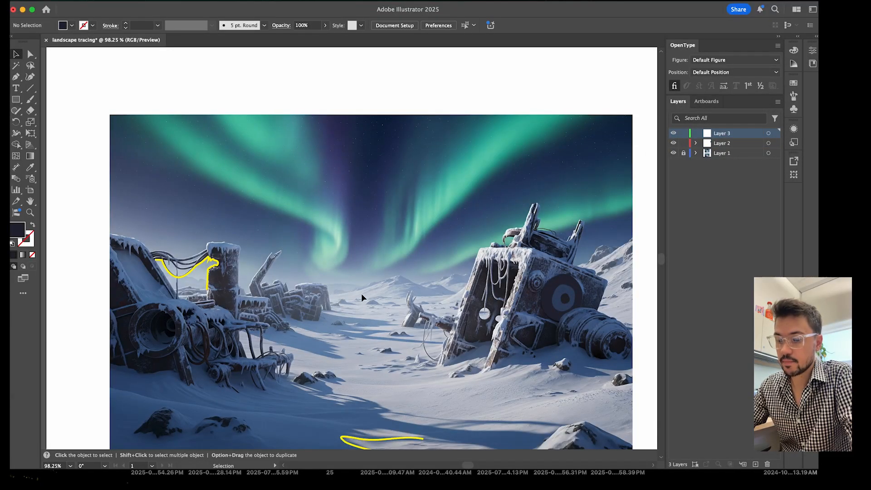
key("p")
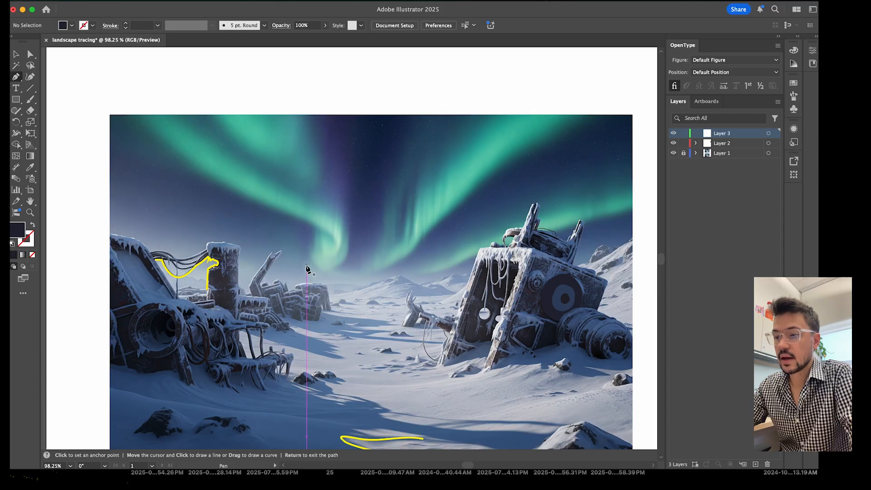
left_click(72, 25)
left_click(13, 59)
left_click(92, 25)
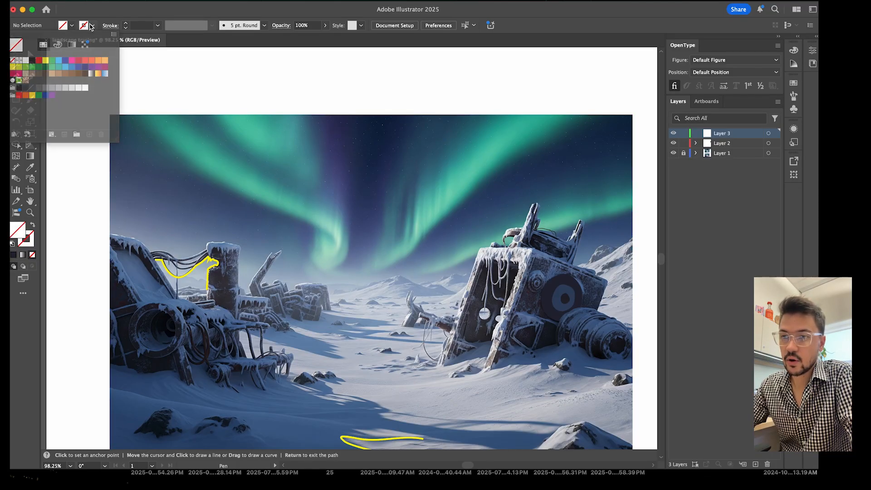
left_click(92, 25)
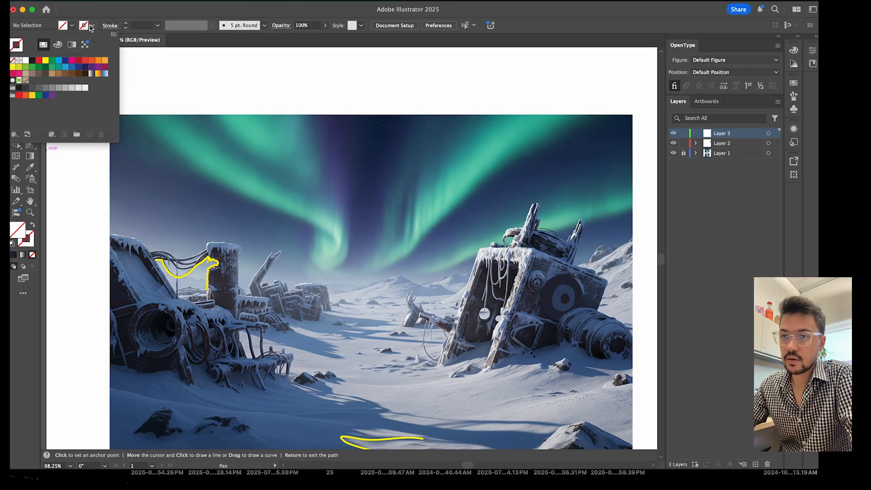
left_click(44, 62)
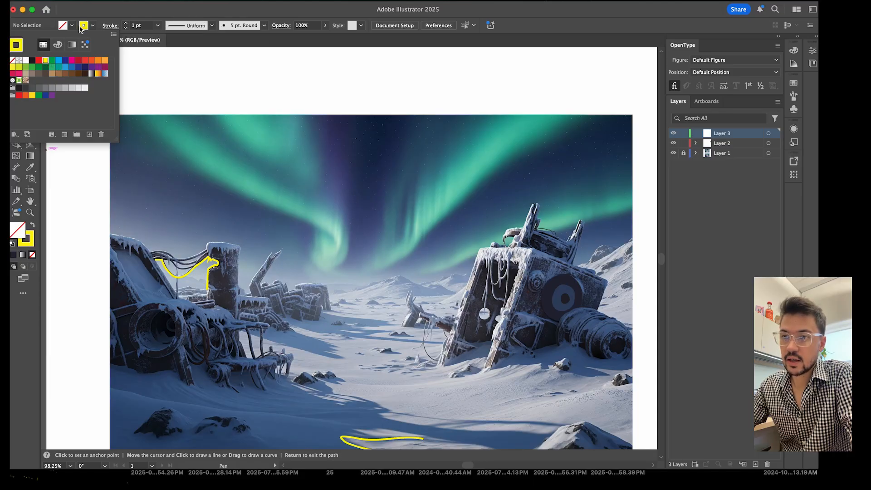
Trace the left aurora band from above the image's upper-left edge along its lower side, around the curl and up the curl's right side
left_click(134, 107)
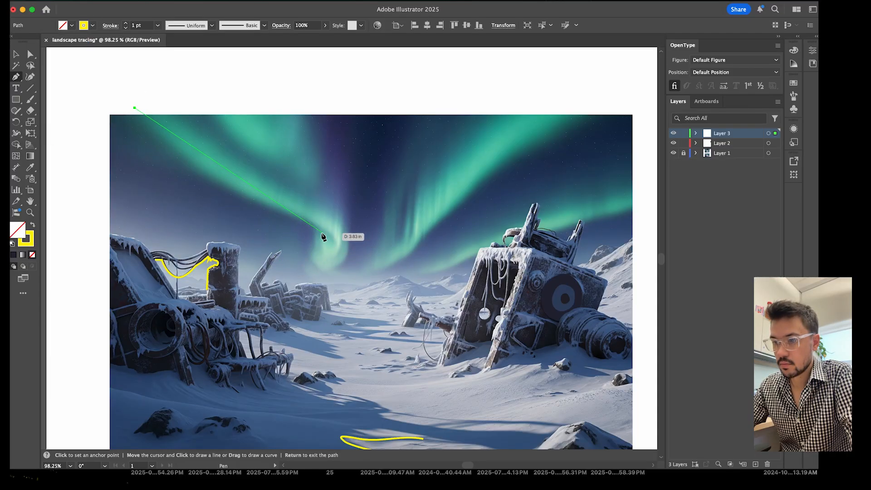
left_click_drag(315, 226, 454, 262)
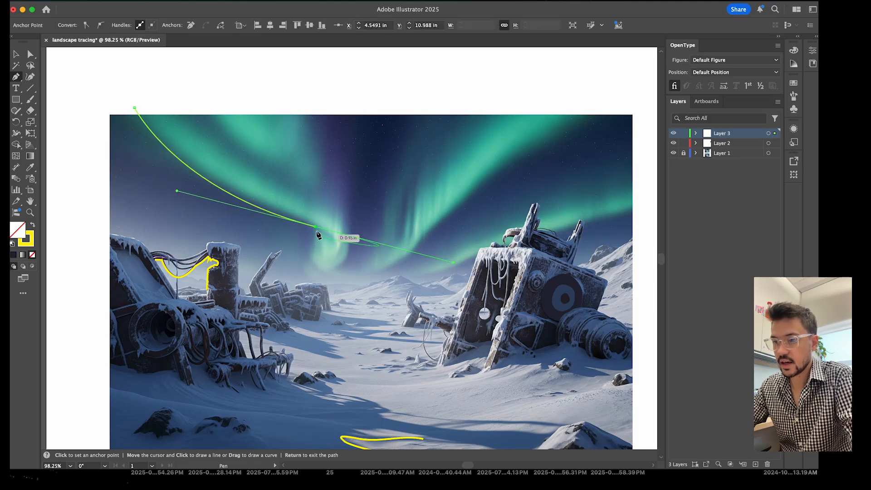
scroll(323, 222, "up", 3)
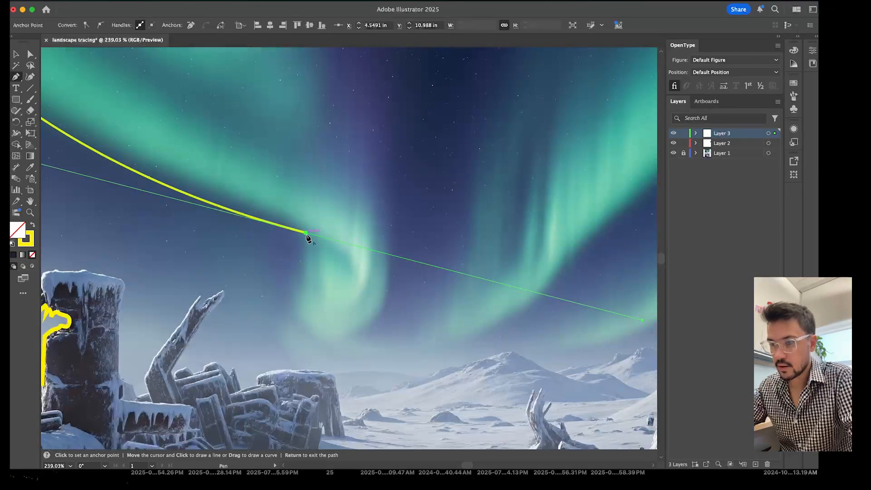
left_click_drag(307, 236, 298, 290)
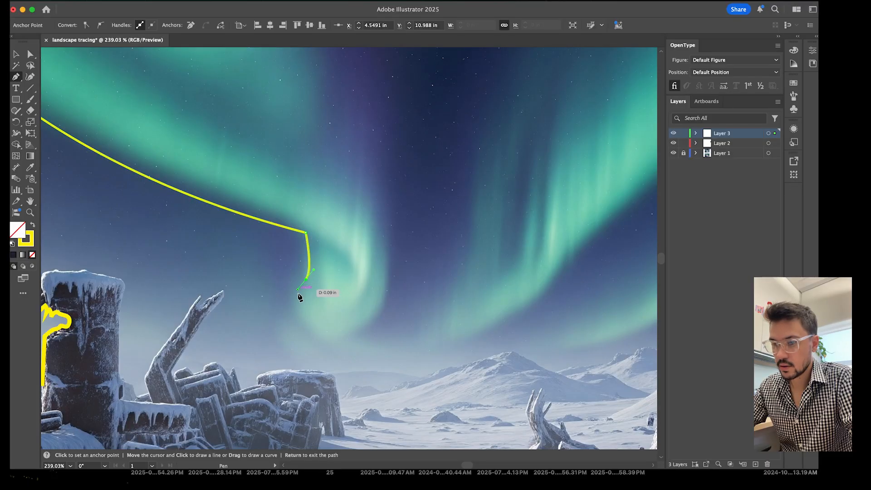
left_click_drag(305, 320, 321, 339)
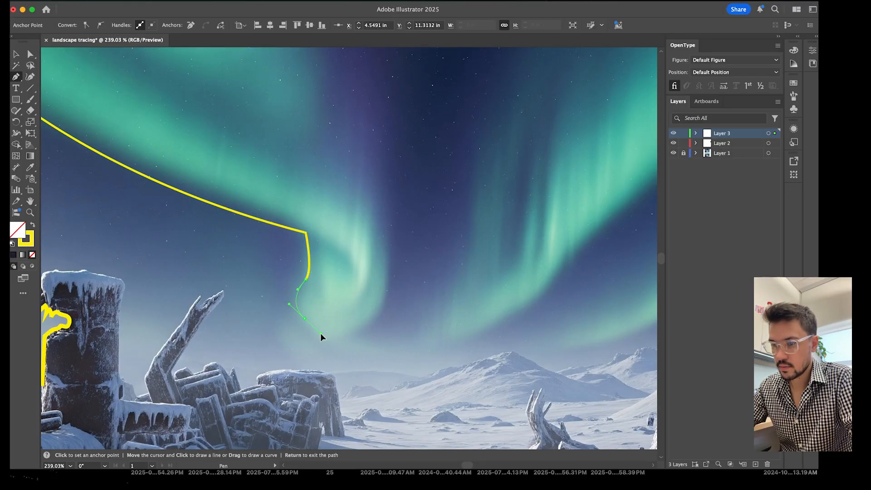
left_click_drag(374, 319, 400, 299)
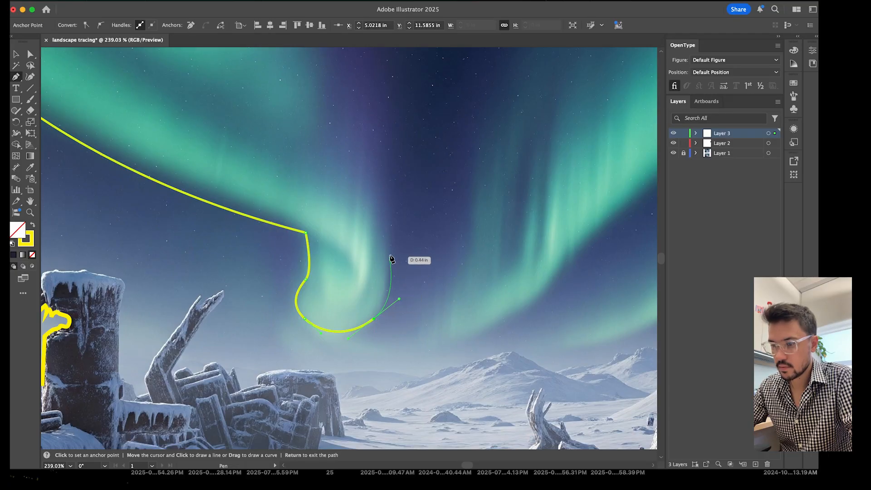
left_click(386, 213)
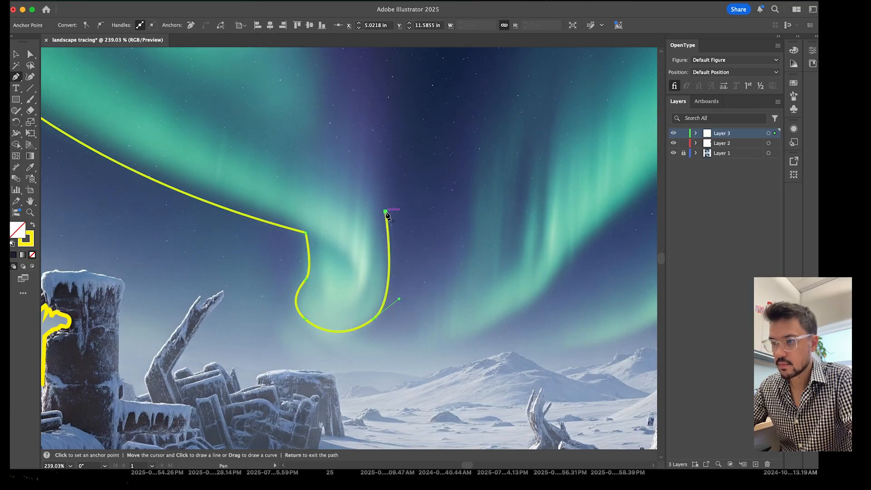
Close the left aurora's outline with a curve along the image's upper edge back to the starting anchor, and deselect it
scroll(386, 213, "down", 1)
scroll(386, 213, "down", 3)
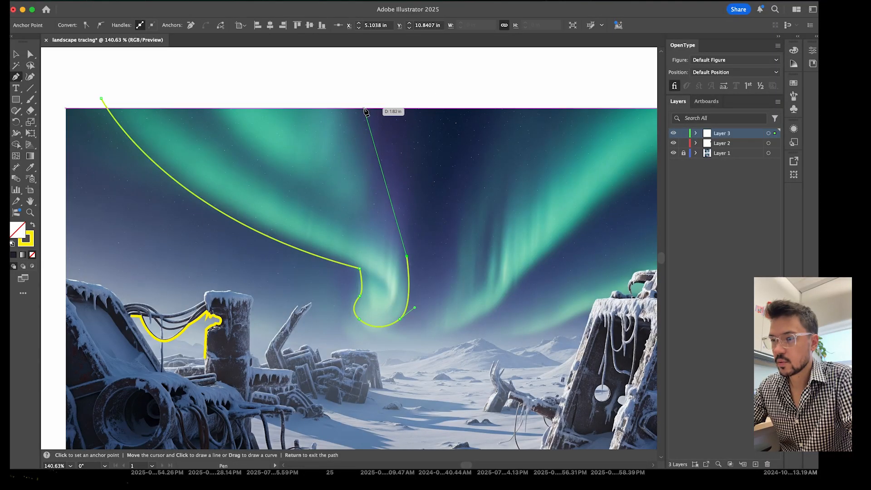
left_click_drag(363, 108, 309, 87)
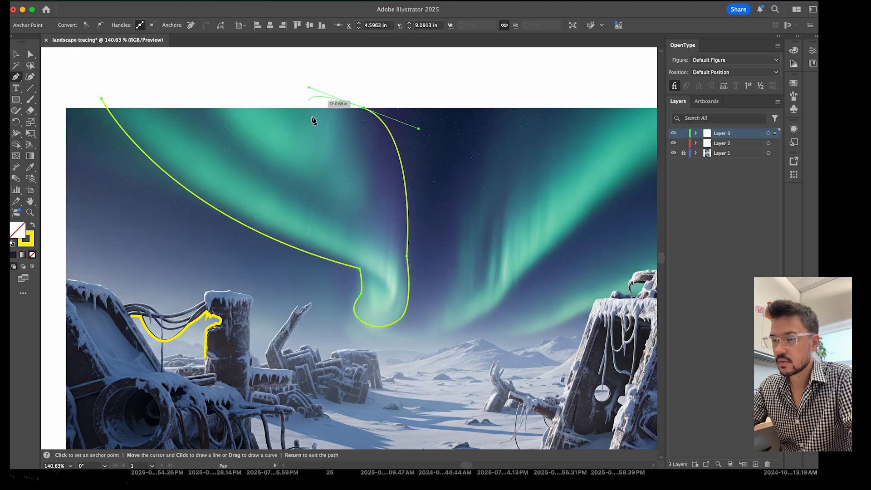
left_click(101, 99)
key("v")
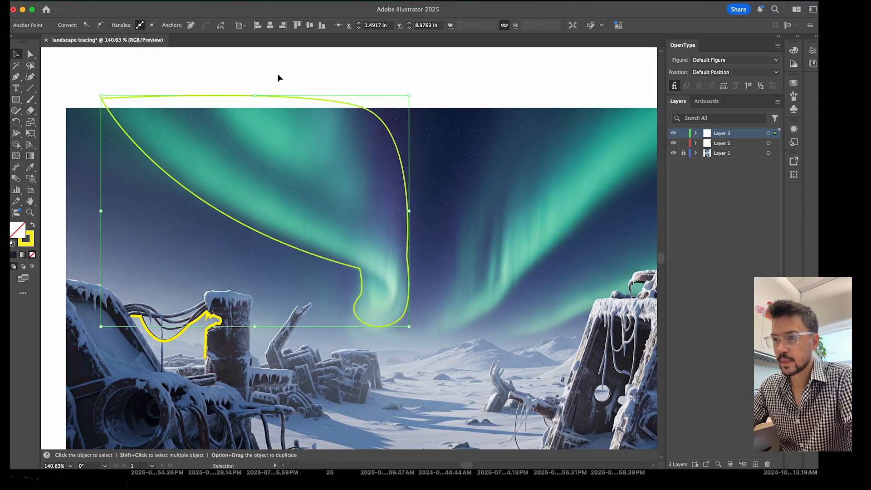
left_click(277, 74)
Move the outline's upper-left anchor point onto the image's upper edge, at about X 1.58 in, Y 9.1 in
scroll(249, 162, "up", 3)
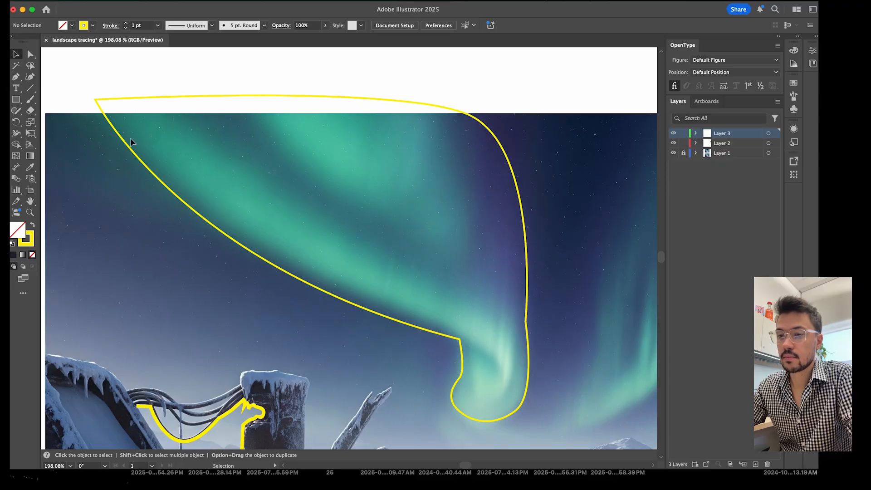
scroll(105, 102, "up", 2)
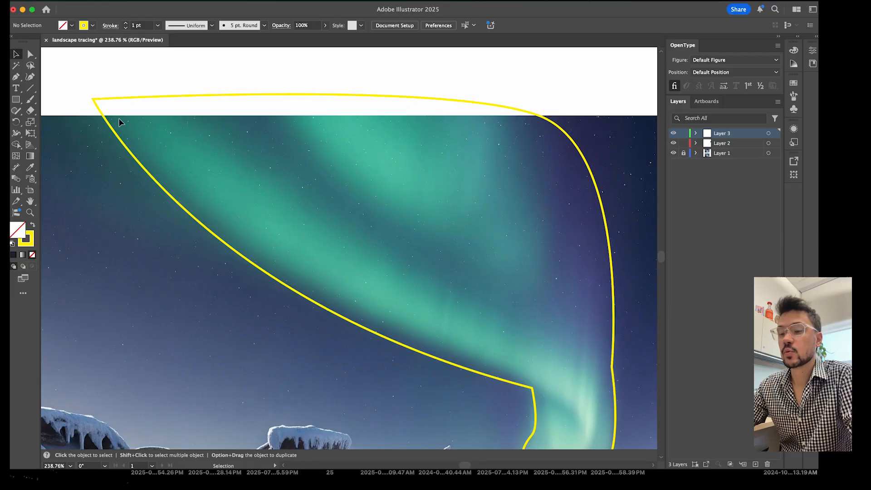
scroll(119, 120, "down", 3)
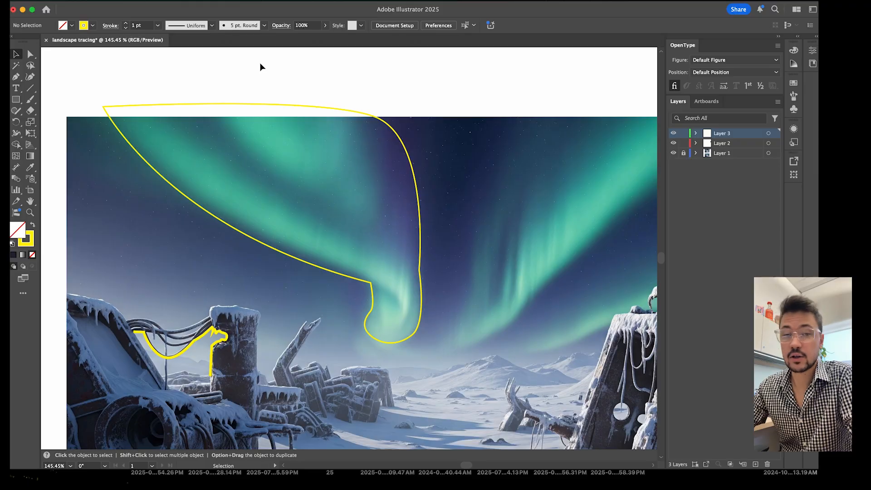
scroll(132, 136, "up", 2)
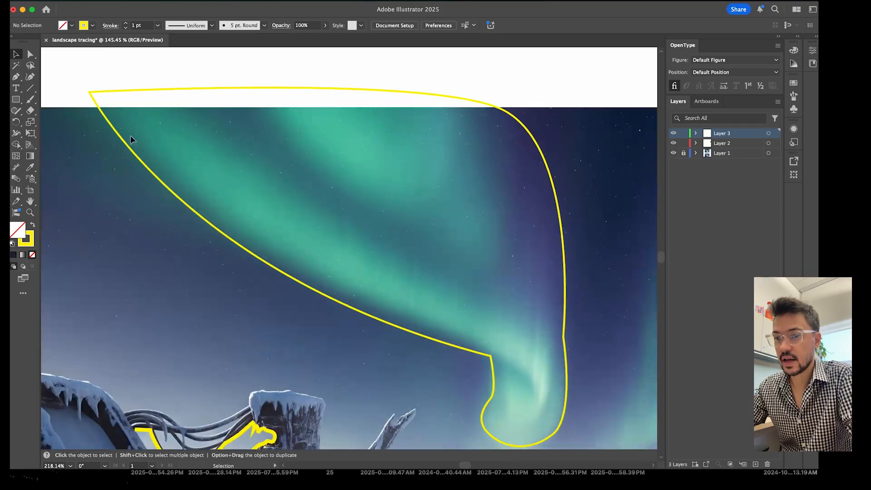
left_click(30, 56)
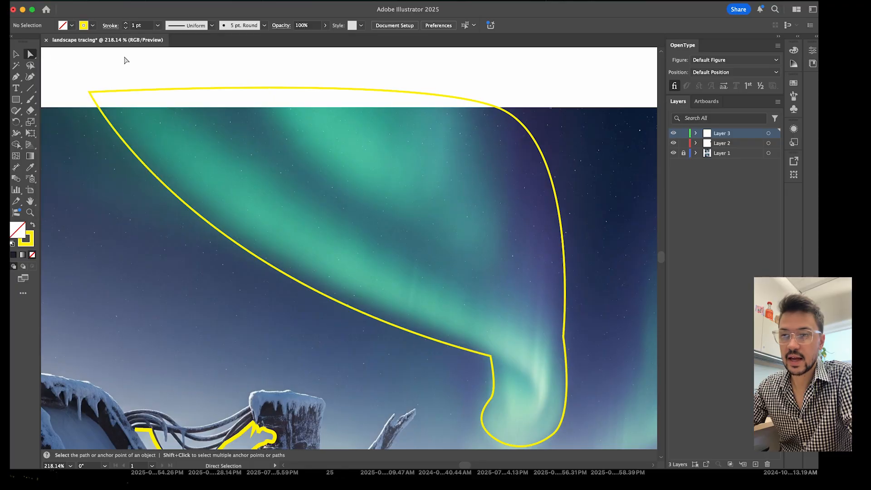
scroll(130, 92, "up", 5)
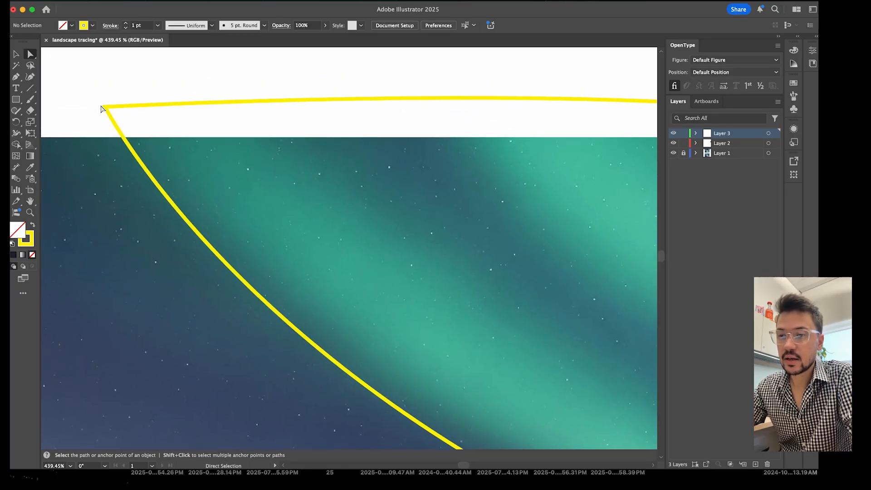
left_click(105, 108)
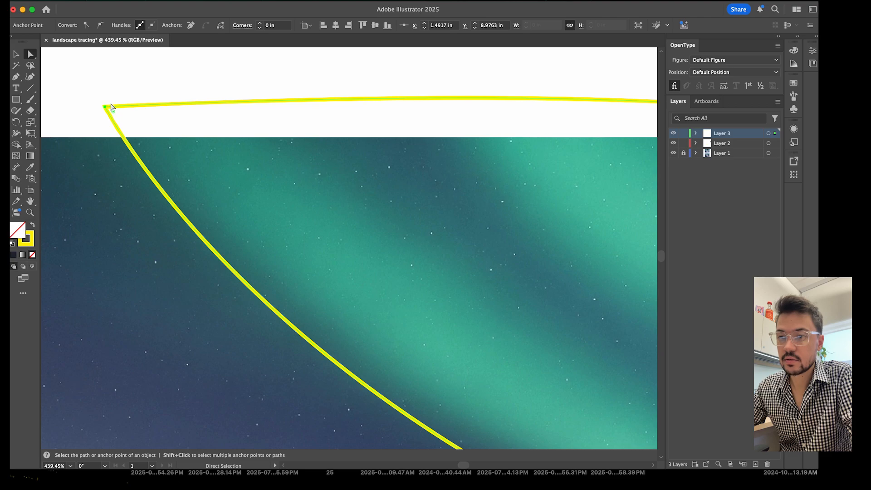
left_click_drag(105, 108, 130, 145)
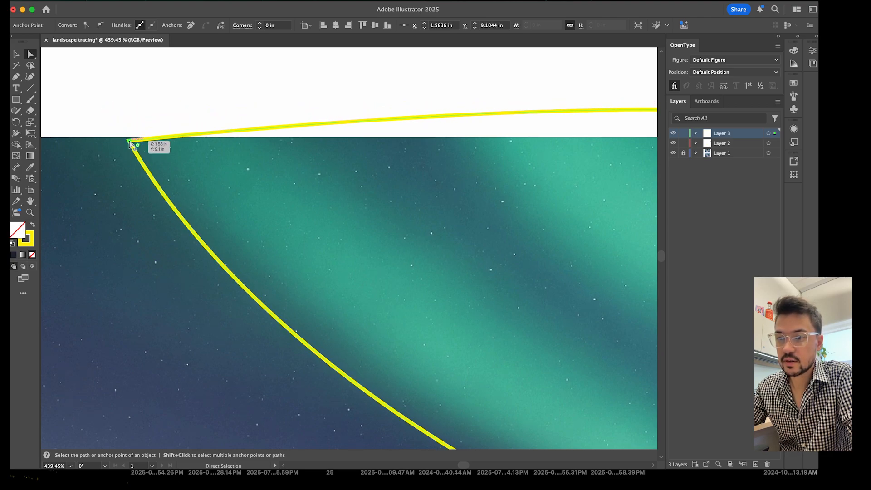
Move the outline's upper-right anchor point down and right into the sky, to about X 4.74 in, Y 9.28 in
scroll(130, 145, "down", 5)
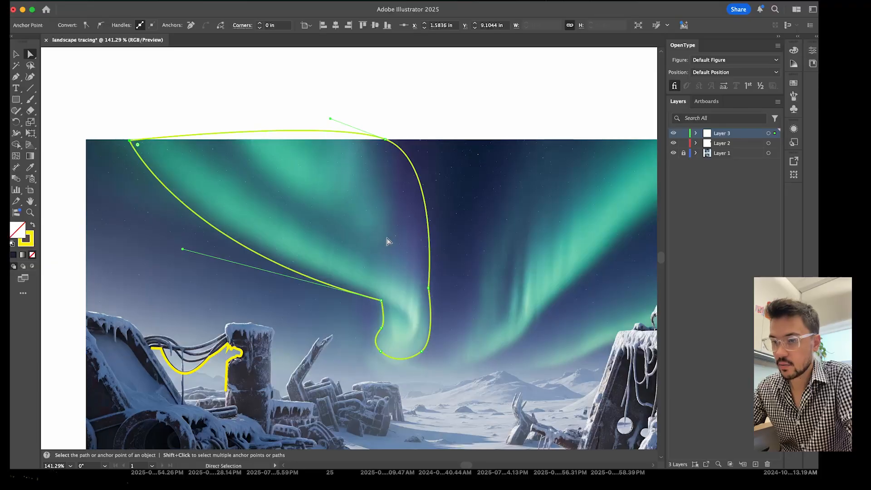
left_click(386, 140)
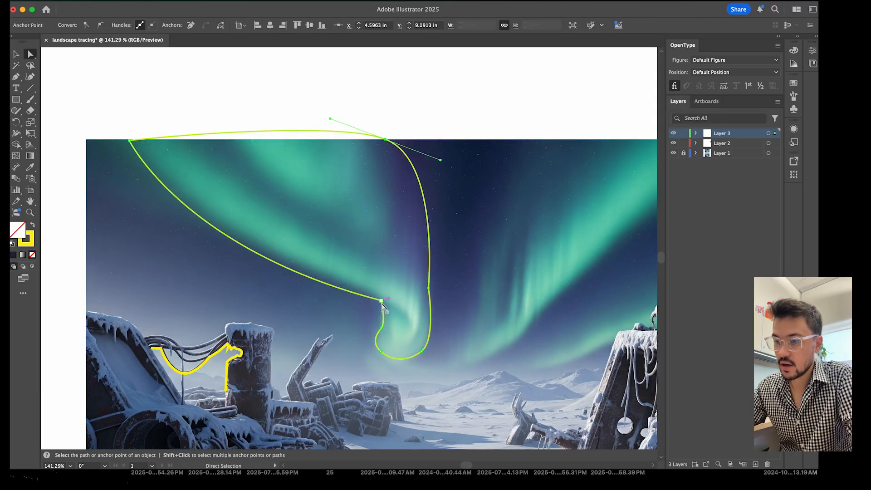
mouse_move(382, 303)
left_mouse_down()
mouse_move(345, 321)
mouse_move(379, 302)
mouse_move(414, 301)
mouse_move(379, 277)
mouse_move(384, 304)
left_mouse_up()
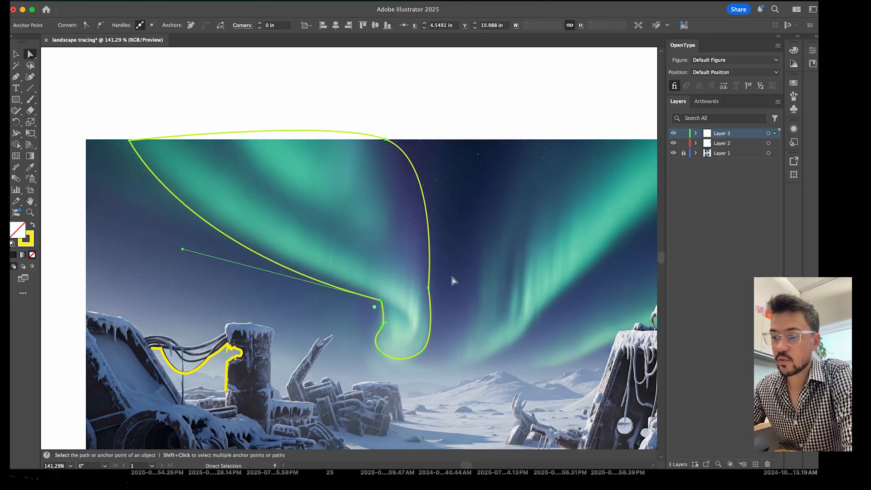
left_click(385, 140)
left_click_drag(385, 141, 398, 157)
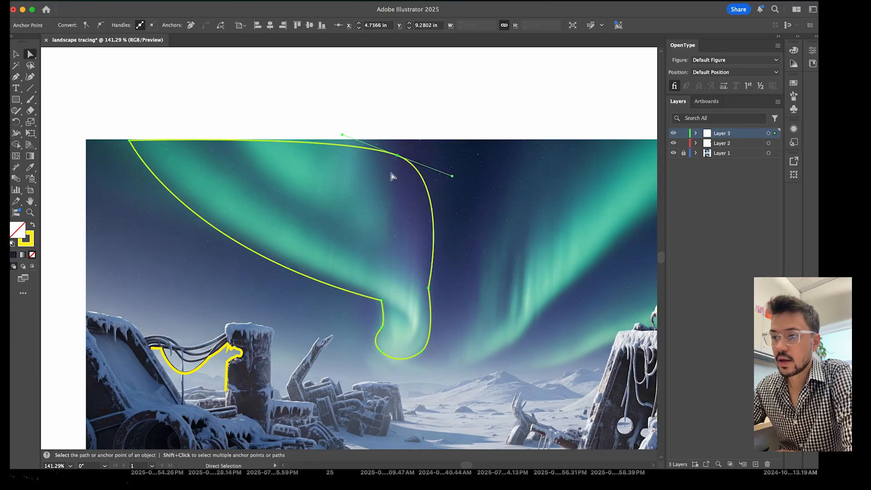
Tilt the upper-right anchor's direction handles more steeply so the curve bulges up over the image's upper edge
scroll(387, 183, "up", 3)
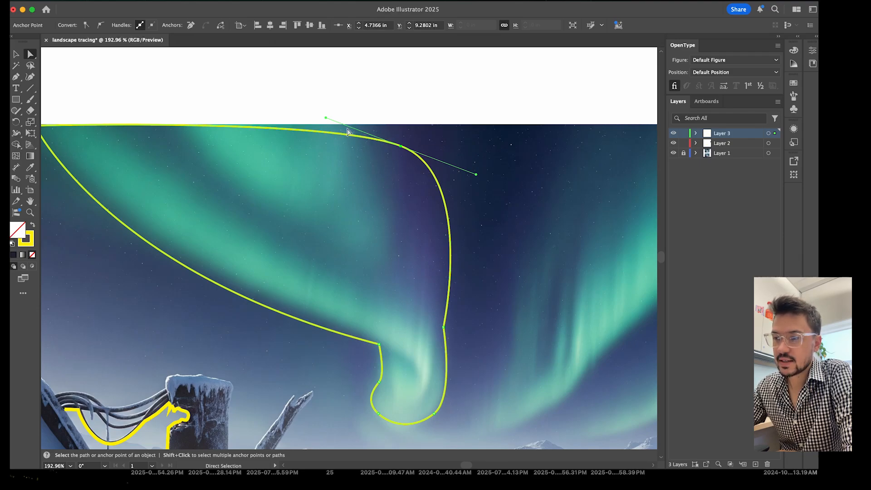
scroll(415, 162, "up", 2)
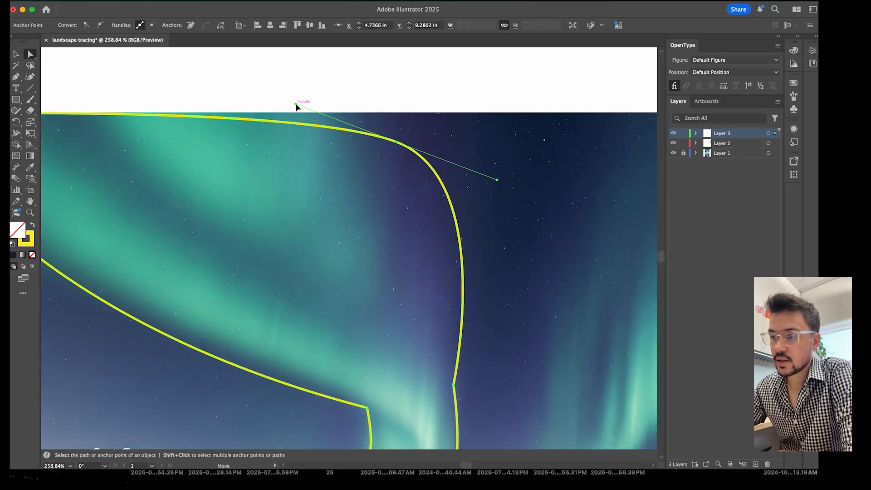
left_click_drag(298, 105, 310, 85)
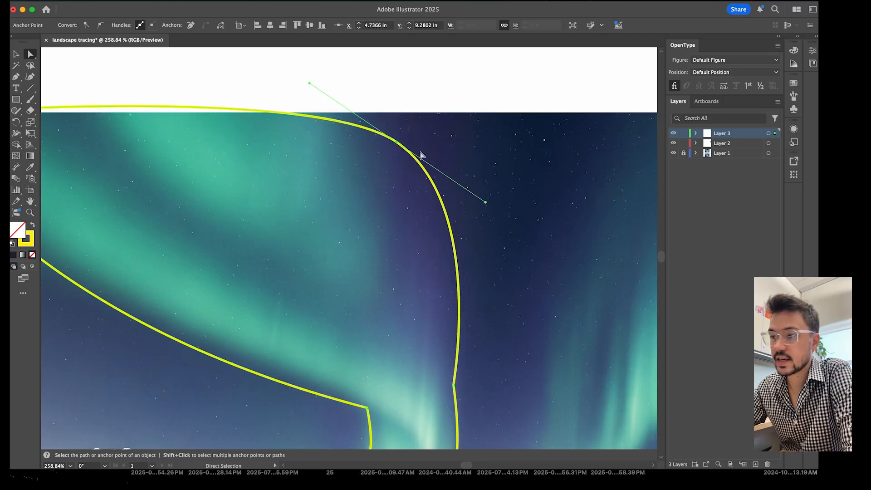
Shorten the upper-right anchor's left handle and move the anchor near the image's upper edge, at about X 4.63 in, Y 9.12 in
scroll(393, 162, "down", 5)
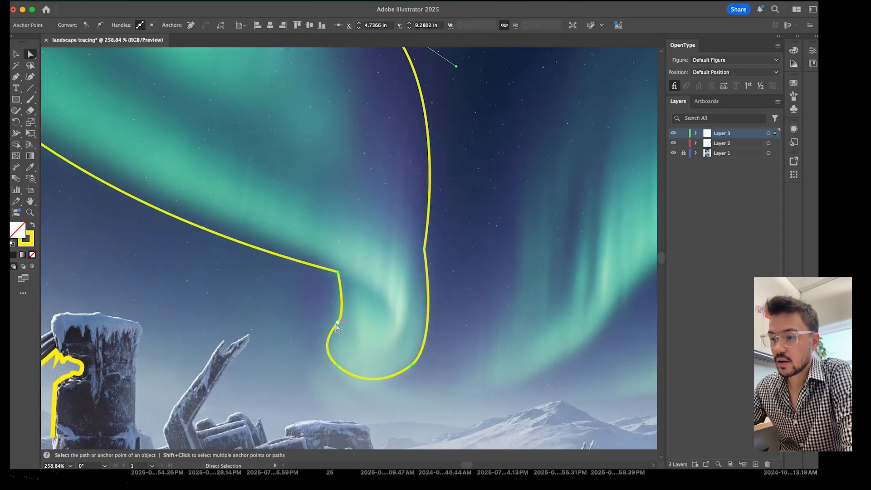
left_click(339, 322)
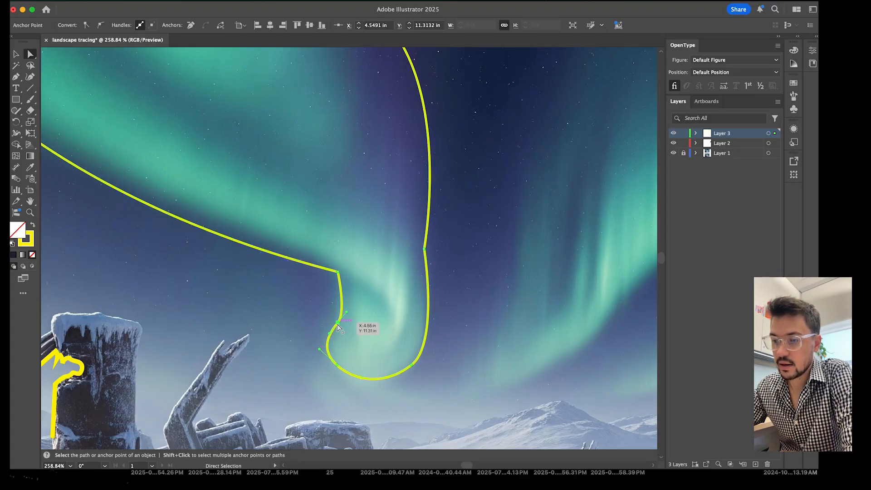
scroll(338, 326, "down", 3)
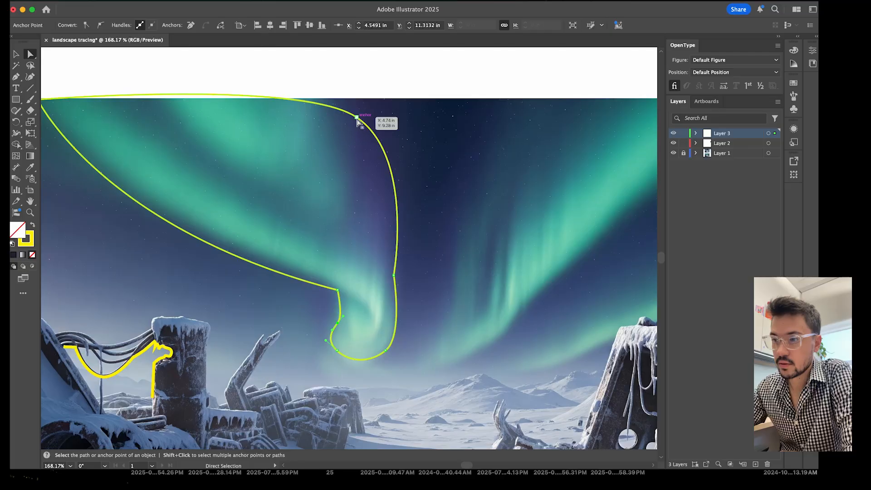
left_click(357, 119)
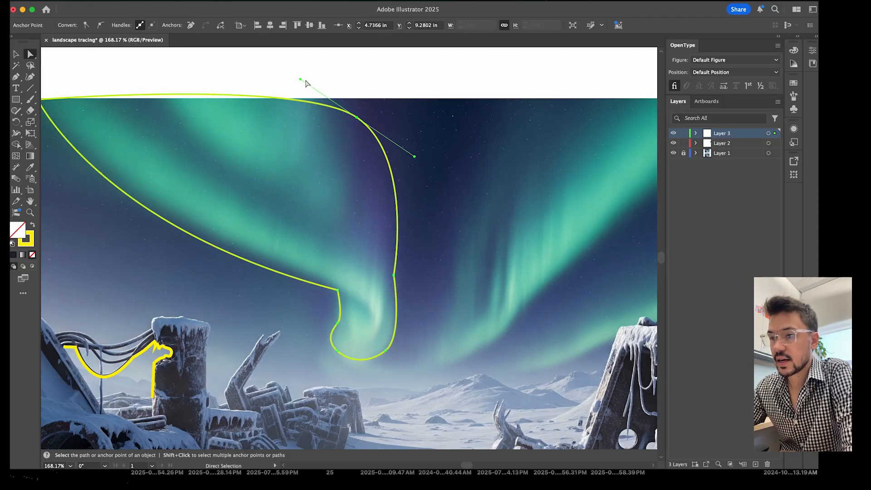
left_click_drag(300, 79, 348, 104)
scroll(347, 104, "left", 5)
scroll(347, 104, "down", 2)
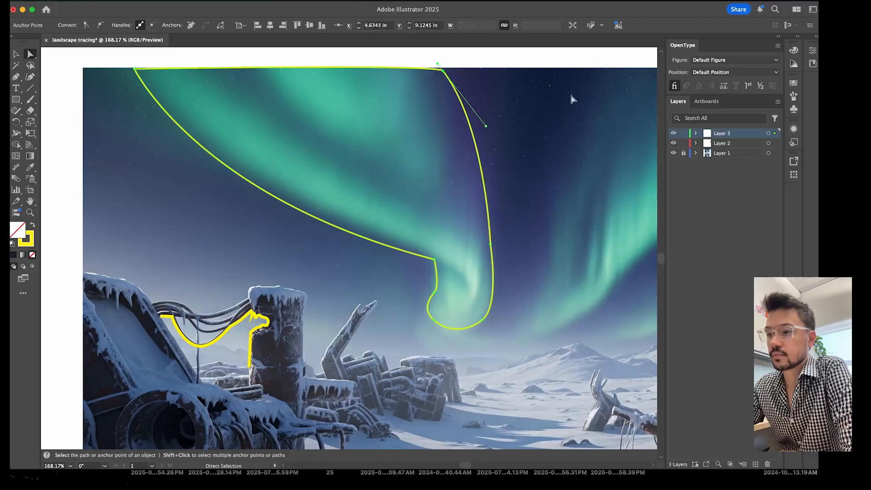
Convert the aurora outline's upper-right anchor from a smooth point to a corner point with the Anchor Point tool
scroll(570, 91, "up", 3)
scroll(523, 124, "up", 2)
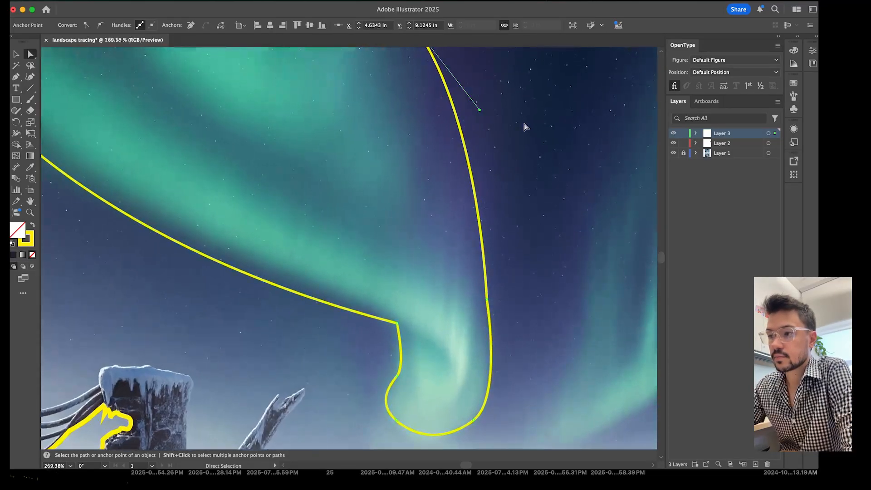
scroll(524, 127, "down", 2)
scroll(525, 128, "up", 4)
scroll(409, 173, "up", 1)
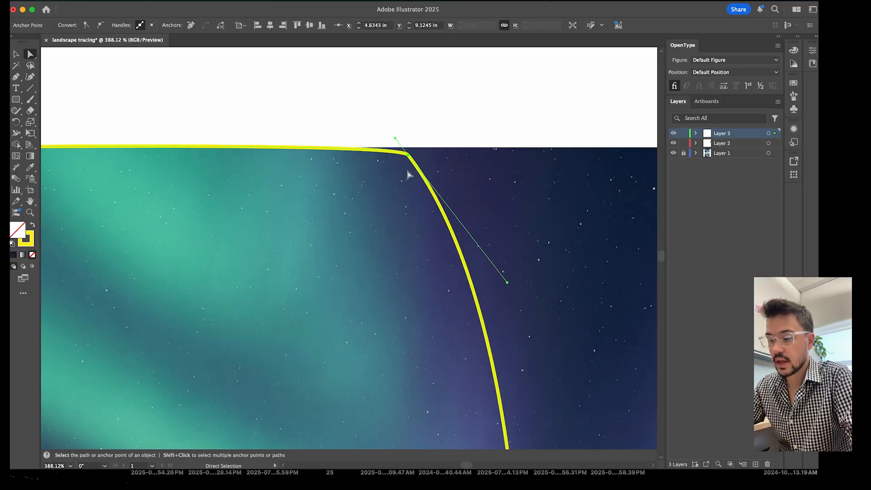
key("shift+c")
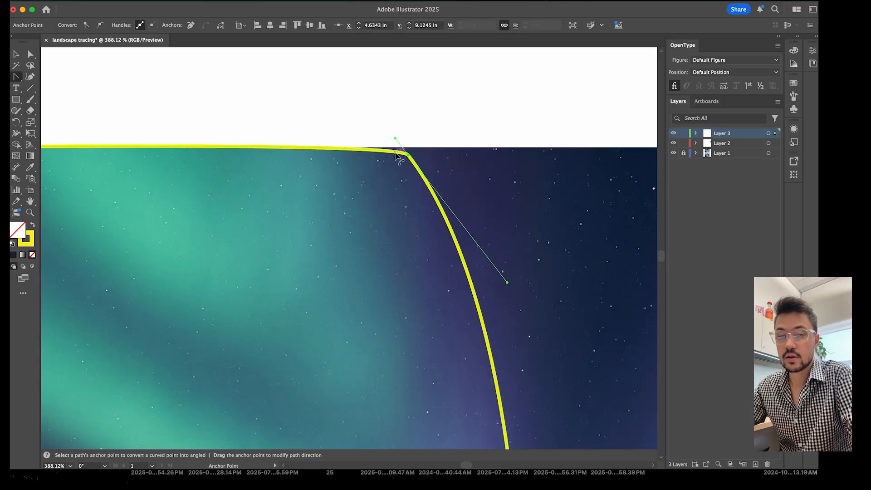
left_click(15, 77)
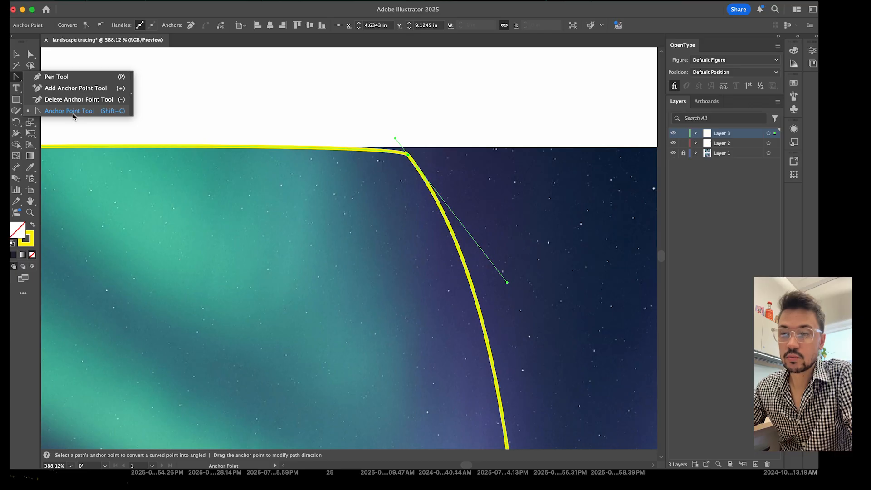
left_click(113, 113)
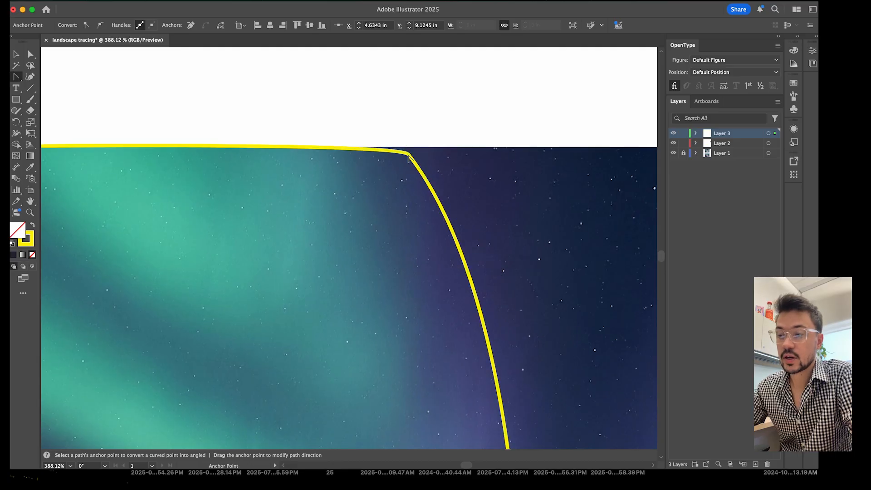
scroll(436, 146, "down", 3)
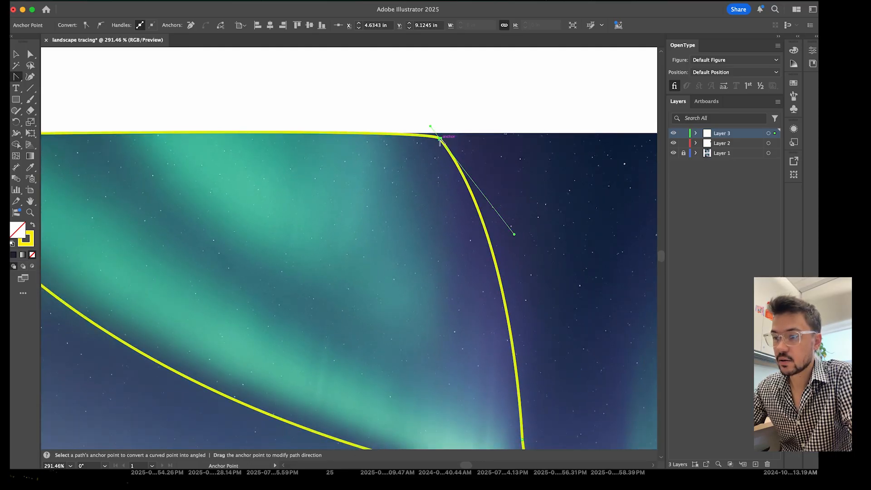
left_click(440, 138)
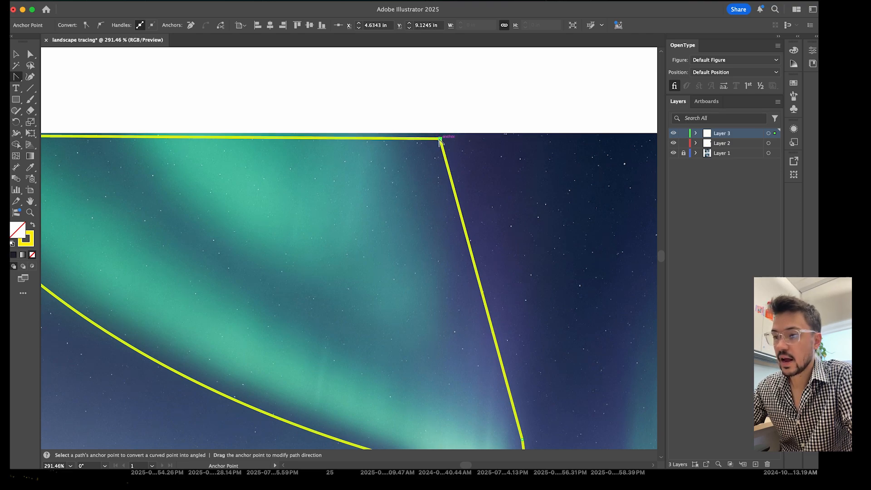
Pull new direction handles out of the upper-right anchor and swing its right handle outward to curve the outline's right side
left_click_drag(440, 139, 463, 186)
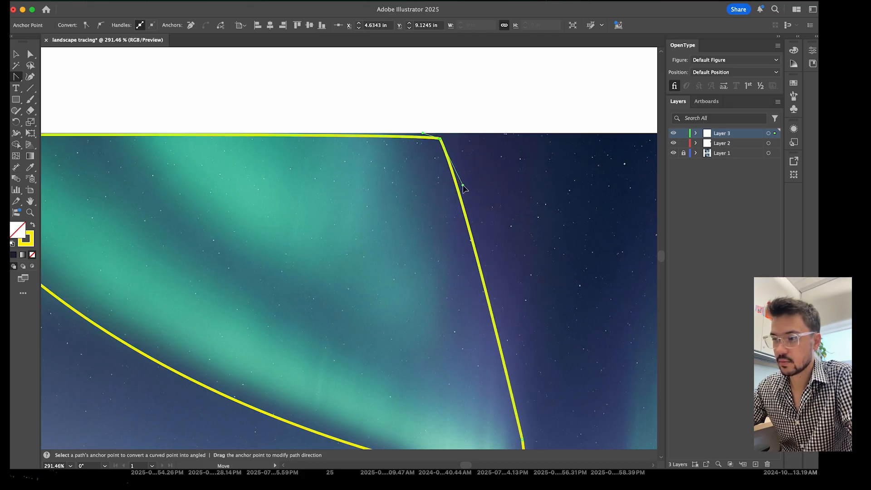
key("a")
left_click(440, 139)
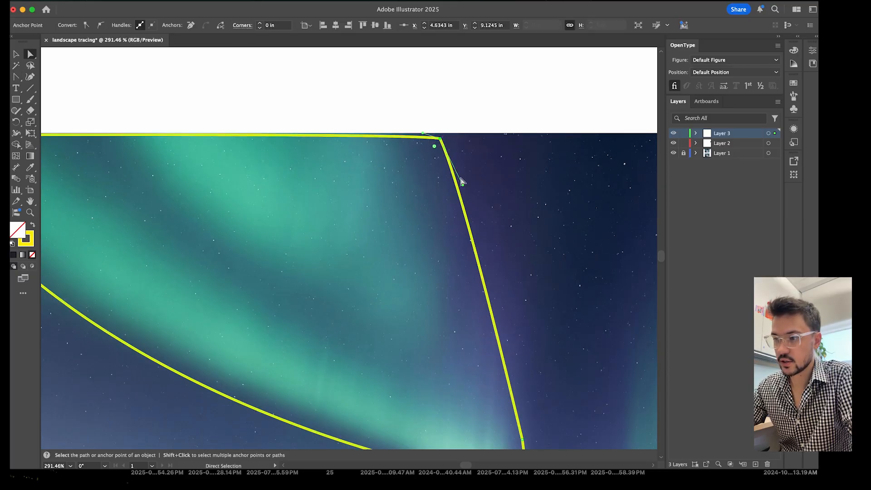
left_click_drag(464, 185, 486, 162)
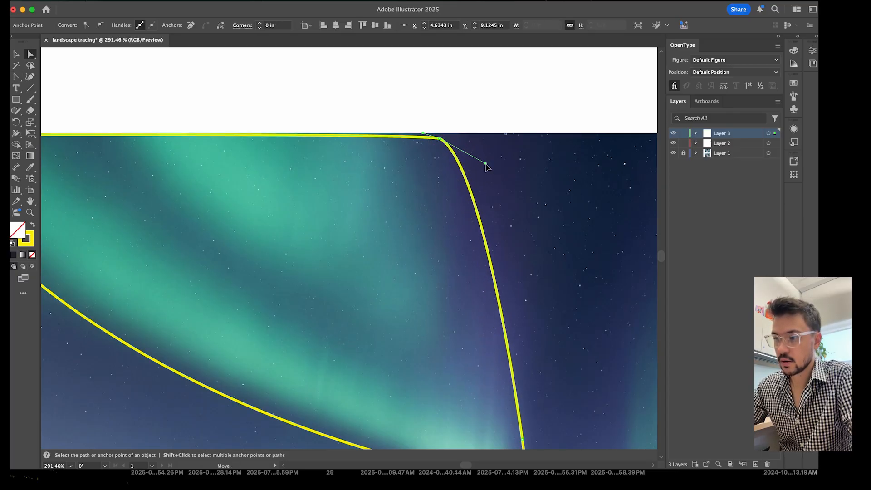
Extend the direction handle of the anchor above the outline's lower-left curl so the inward curve bends further right
scroll(243, 220, "down", 5)
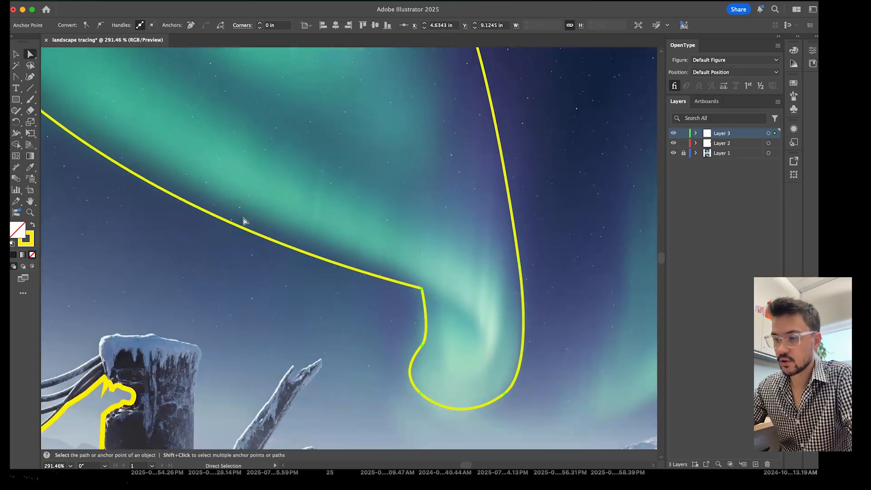
left_click(422, 345)
mouse_move(434, 338)
left_mouse_down()
mouse_move(446, 350)
mouse_move(404, 333)
mouse_move(445, 338)
mouse_move(445, 356)
mouse_move(418, 336)
mouse_move(444, 341)
left_mouse_up()
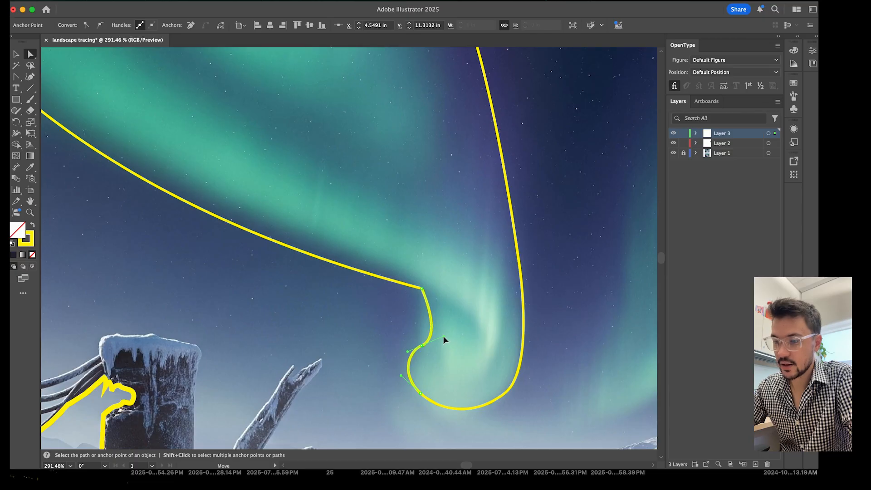
Collapse the upper-right anchor's left handle and place the anchor on the image's upper edge so the outline's upper side runs straight
scroll(444, 339, "up", 10)
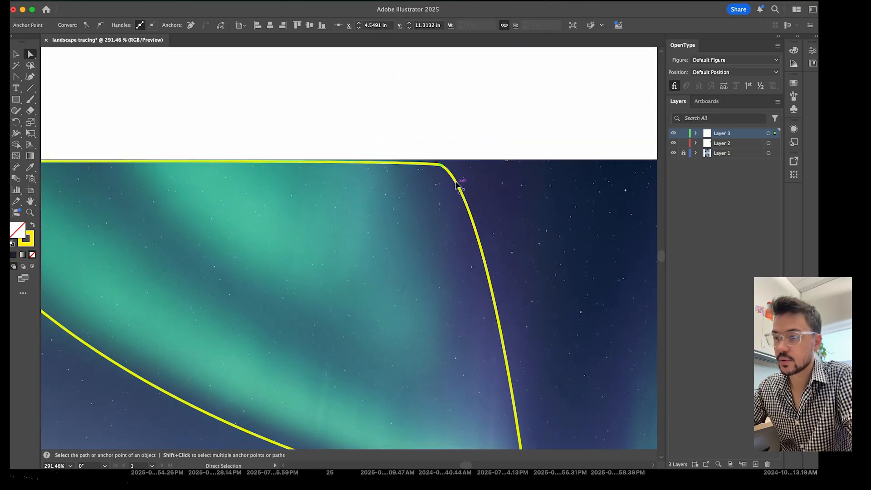
left_click(444, 167)
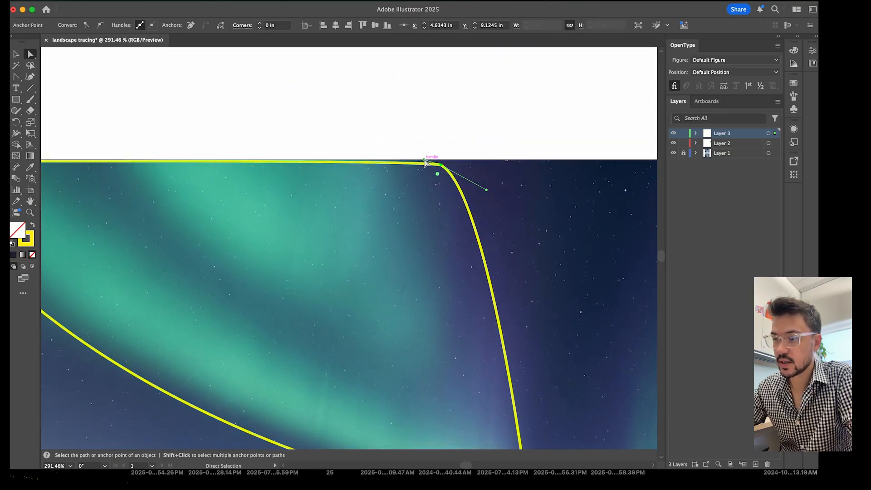
mouse_move(429, 163)
left_mouse_down()
mouse_move(424, 218)
mouse_move(414, 170)
mouse_move(445, 161)
left_mouse_up()
left_click(501, 116)
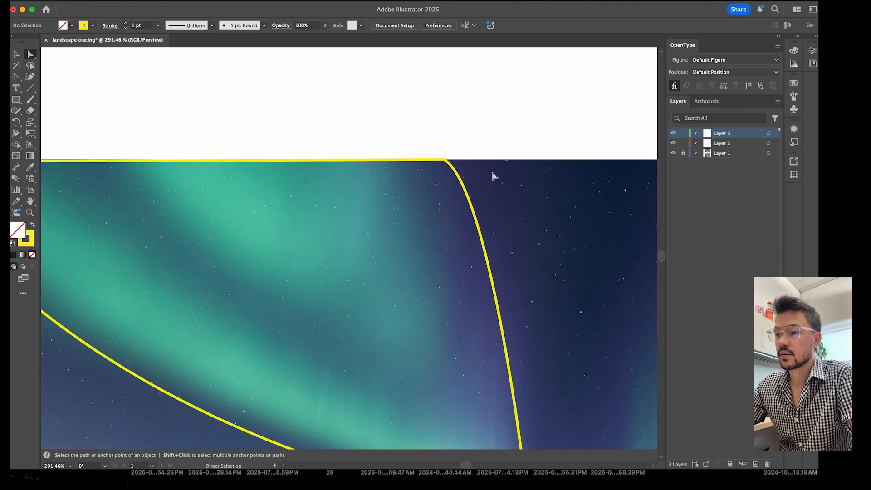
left_click(460, 180)
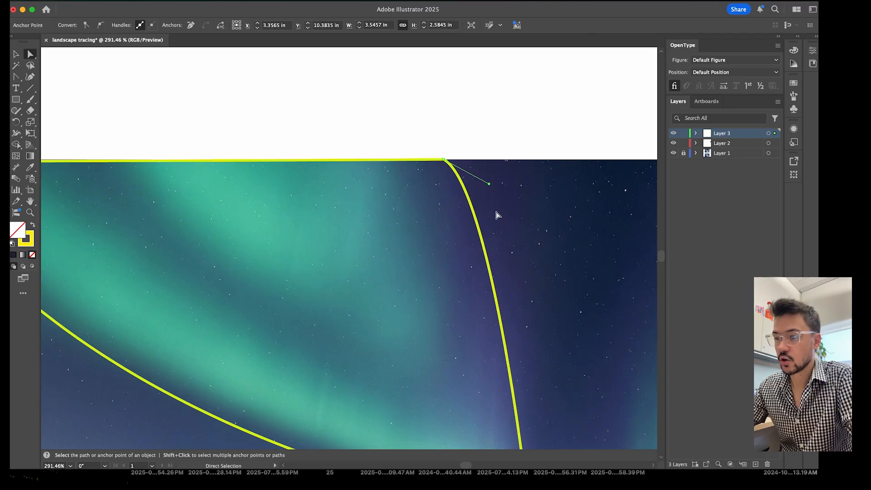
Fill the left aurora shape with solid green and remove its stroke
scroll(334, 293, "down", 5)
scroll(333, 302, "down", 3)
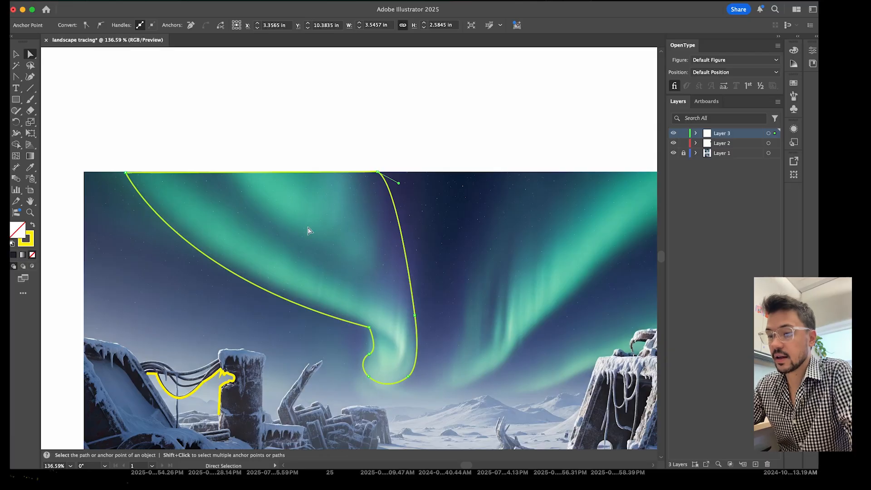
scroll(313, 229, "down", 3)
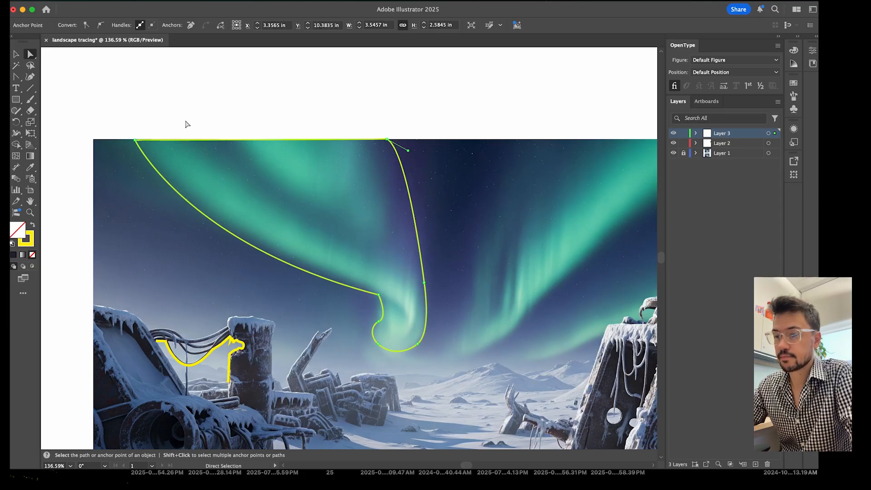
left_click(17, 55)
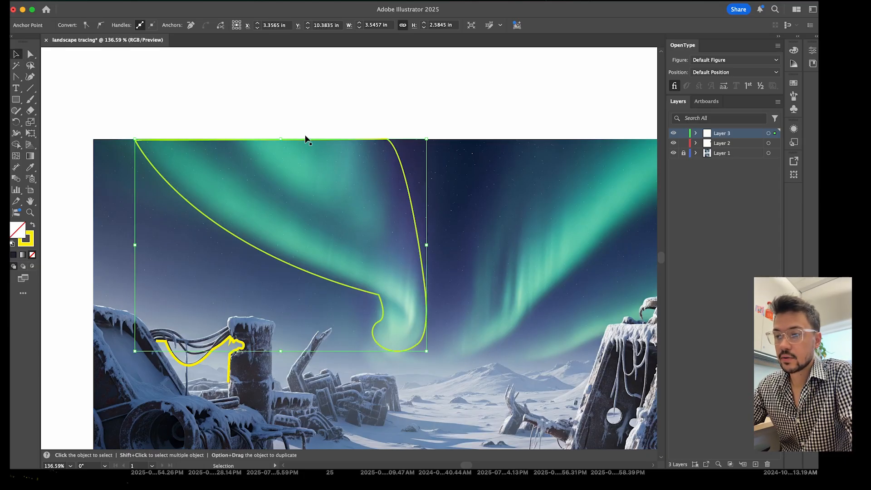
left_click(296, 119)
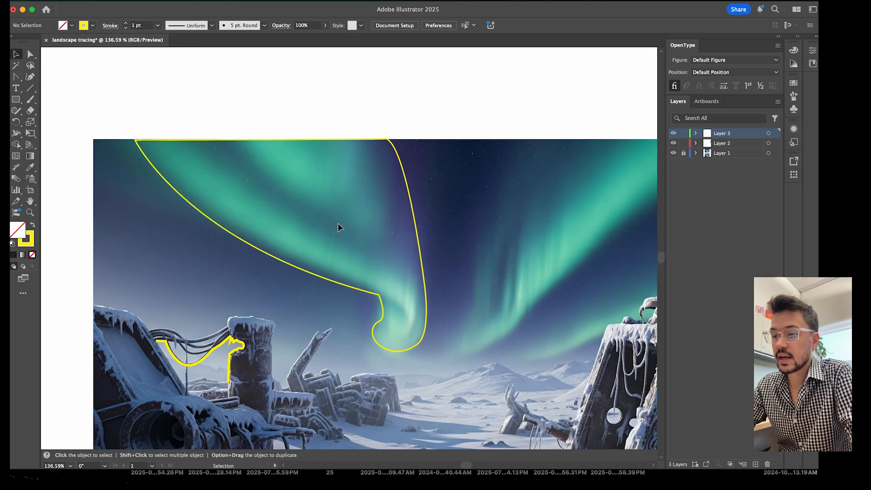
left_click(401, 170)
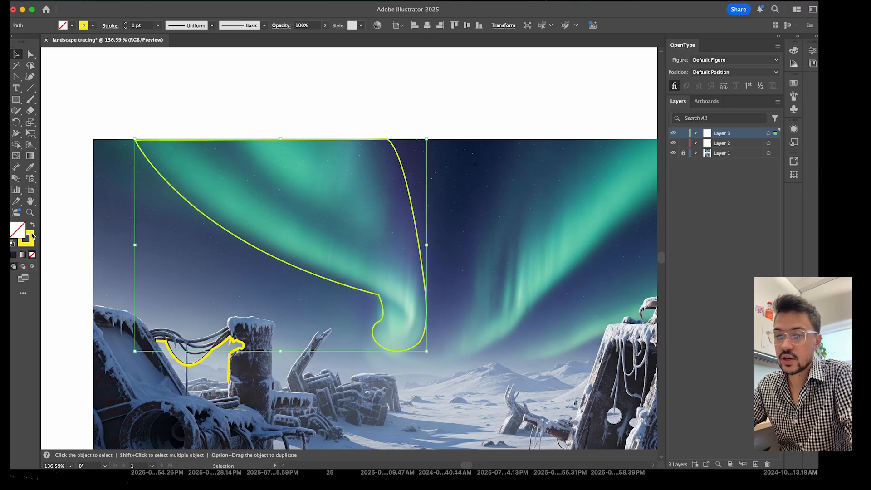
left_click(72, 25)
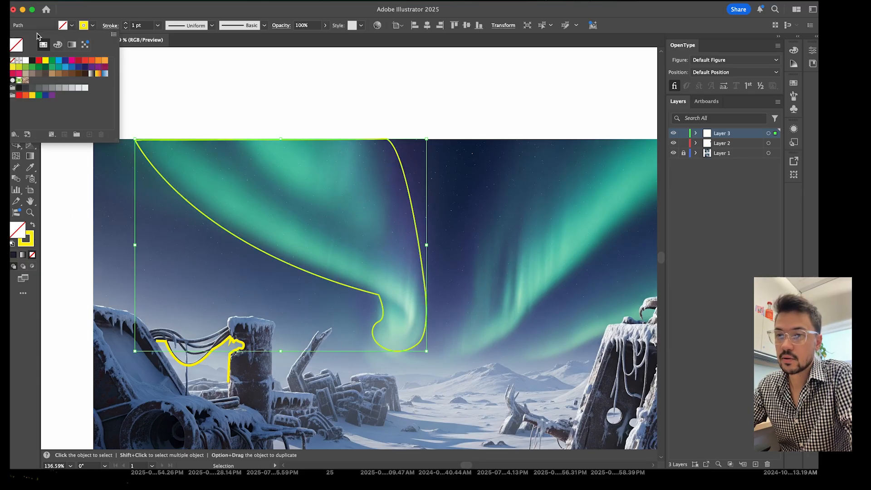
left_click(32, 67)
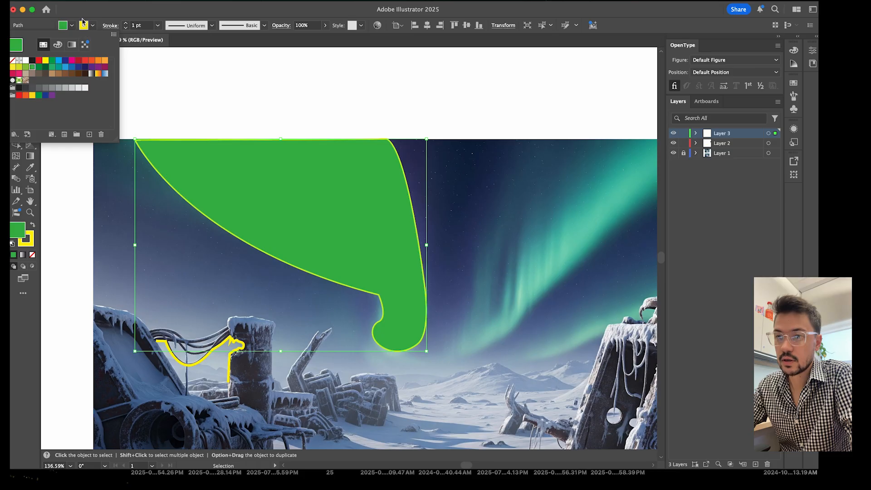
left_click(83, 24)
left_click(84, 25)
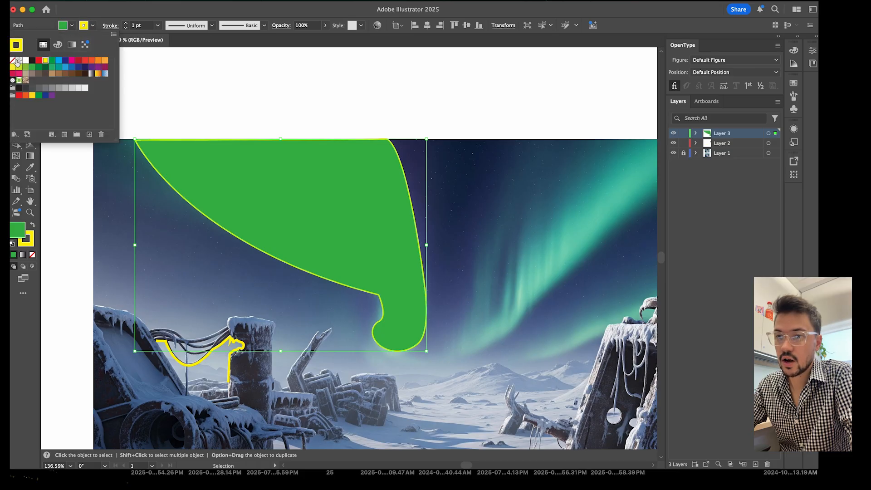
left_click(15, 60)
key("Escape")
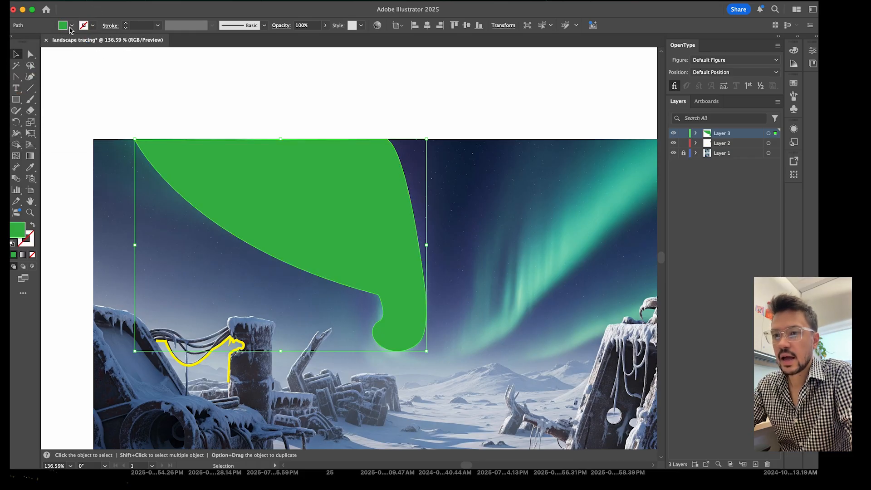
Fill the aurora shape with the yellow-to-red gradient swatch and open the gradient settings
left_click(71, 26)
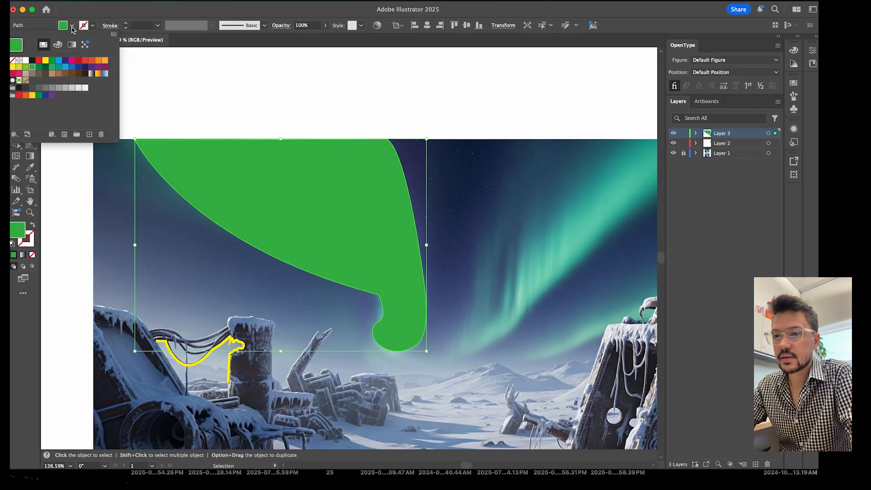
left_click(99, 74)
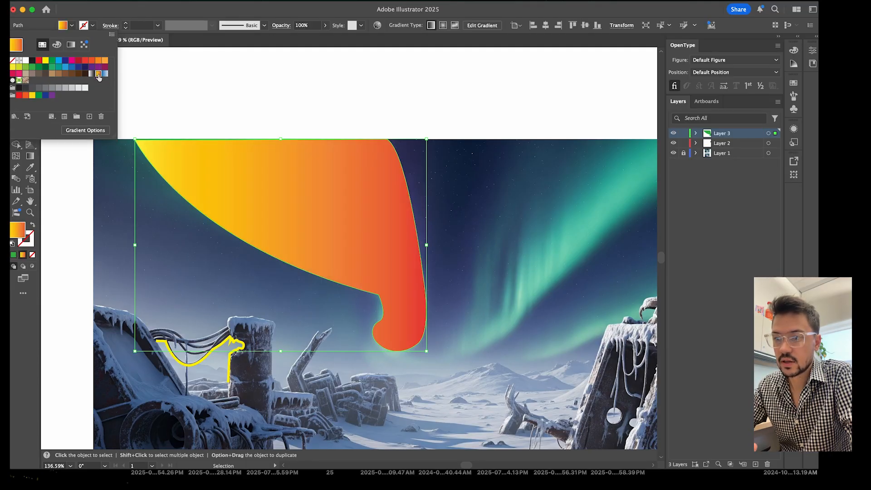
left_click(265, 82)
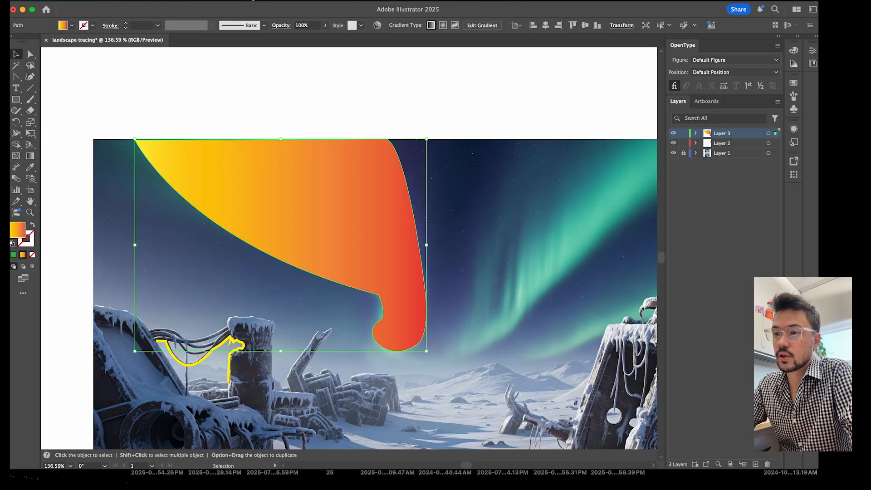
left_click(254, 1)
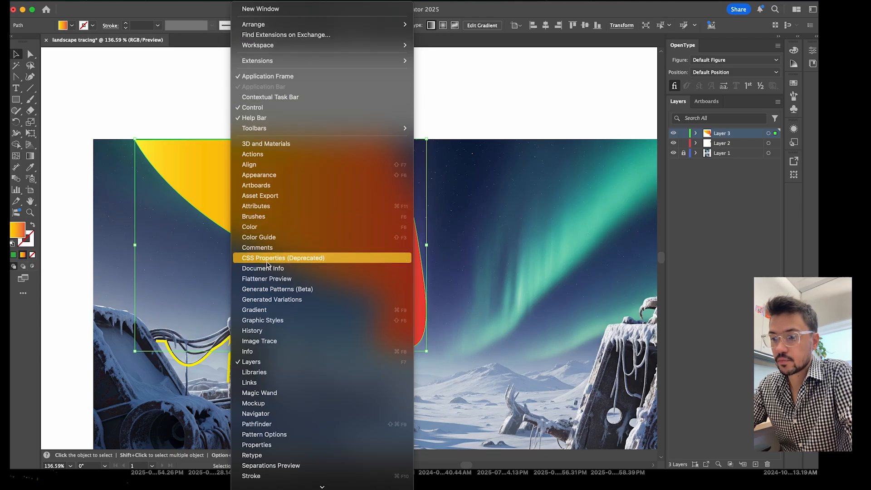
left_click(270, 310)
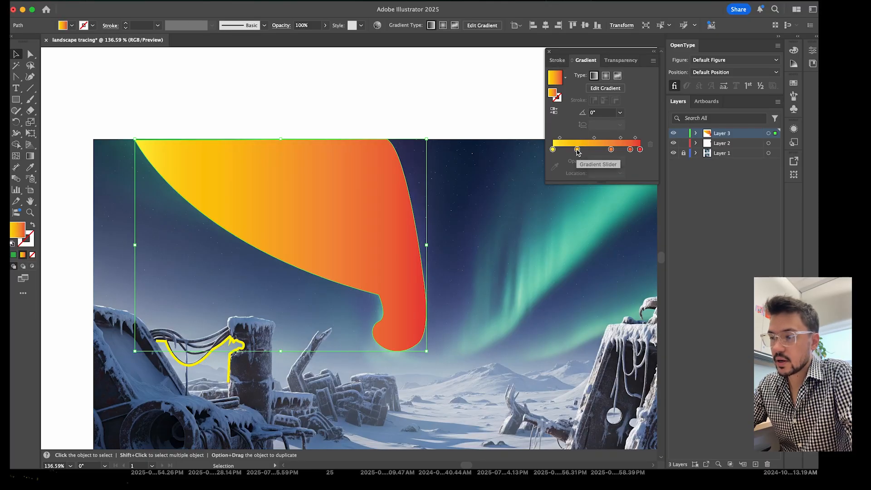
Recolor the gradient's first stop green by setting its cyan value to 98%
left_click(553, 150)
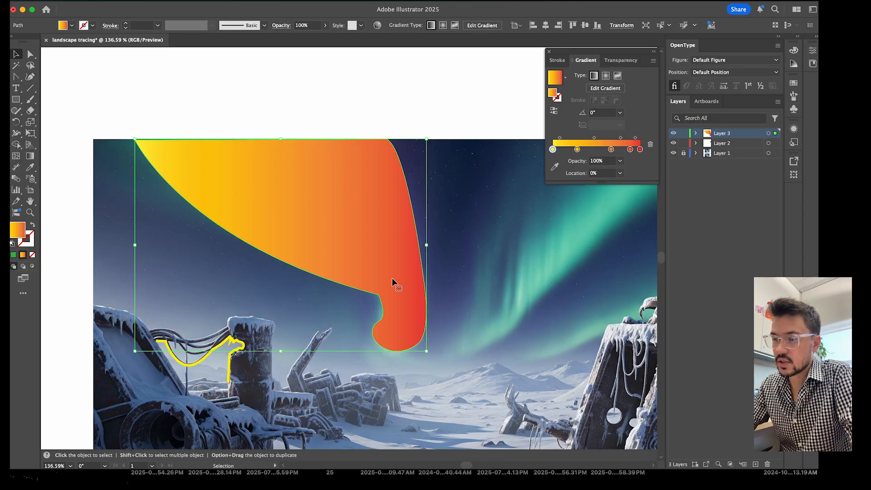
double_click(553, 150)
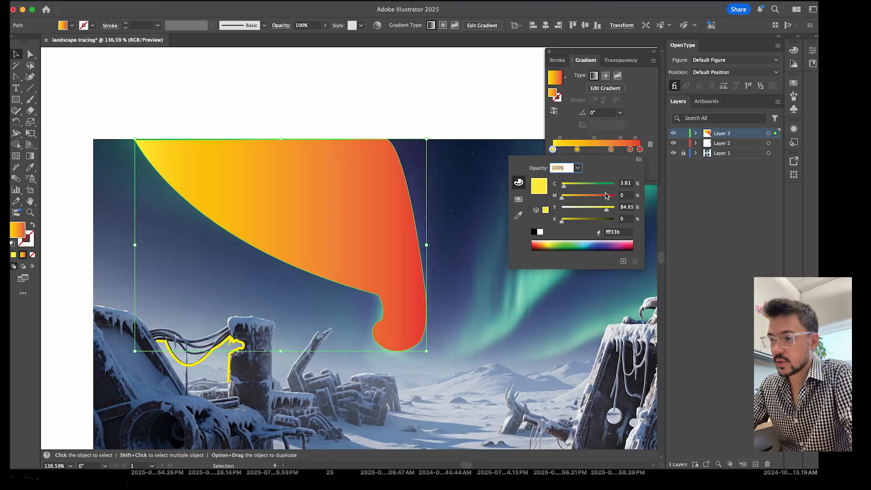
left_click_drag(597, 183, 614, 186)
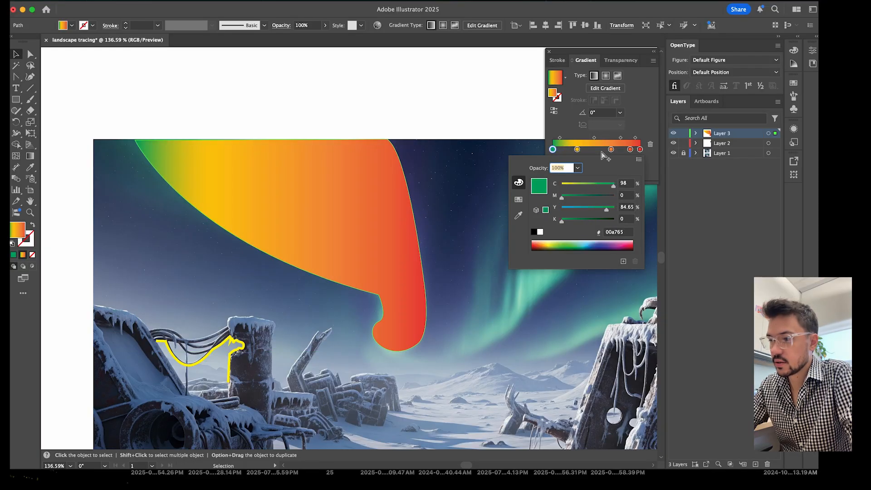
Recolor the gradient's second stop pale blue (e9f7fc) and its third stop purple (6c53a3)
left_click(577, 149)
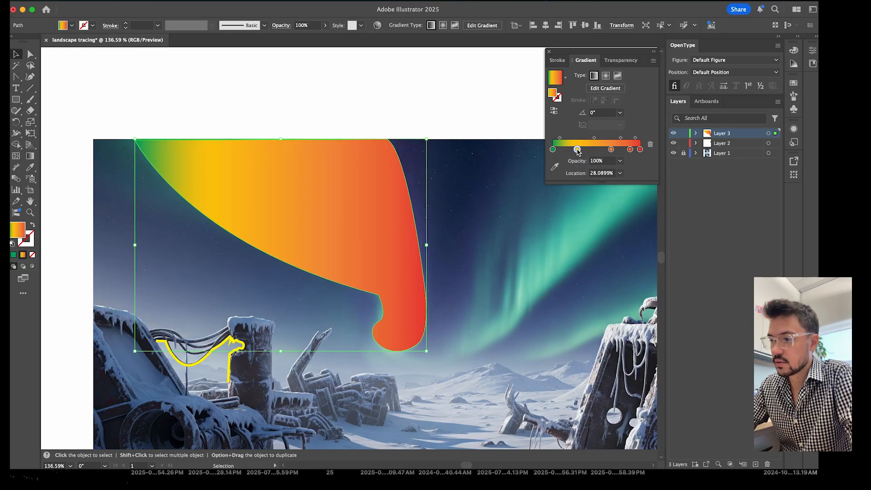
double_click(577, 150)
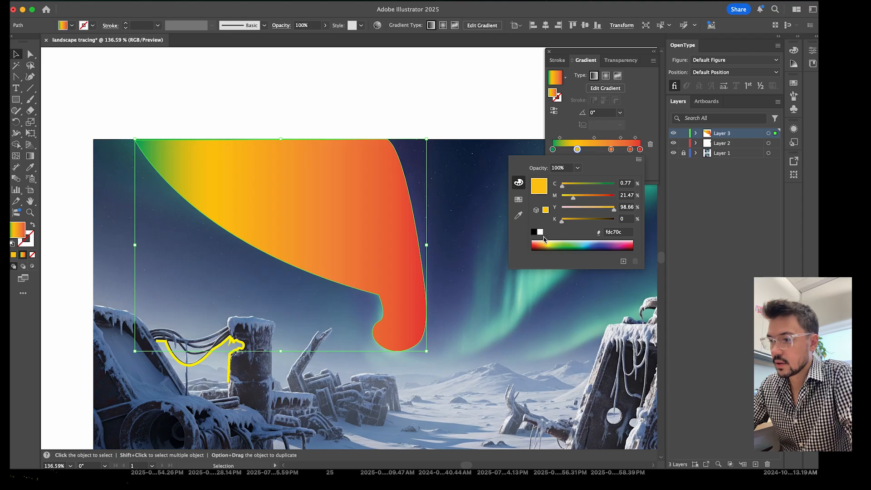
left_click_drag(554, 239, 586, 235)
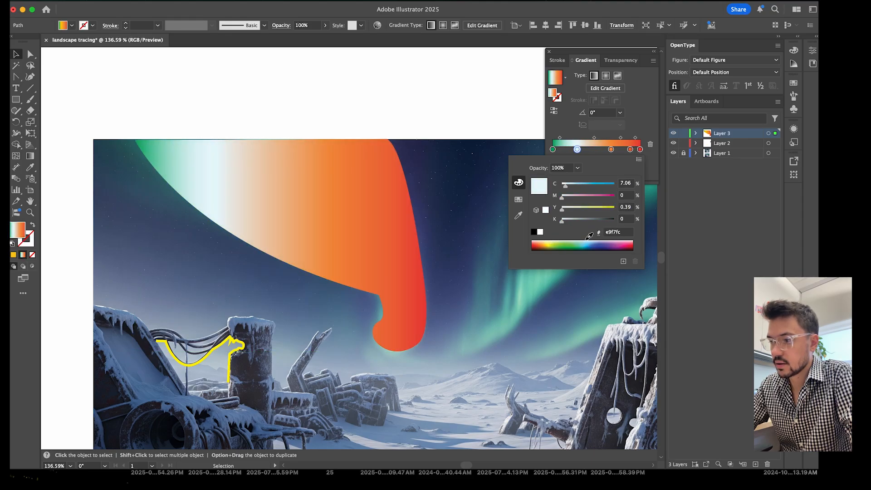
left_click(611, 149)
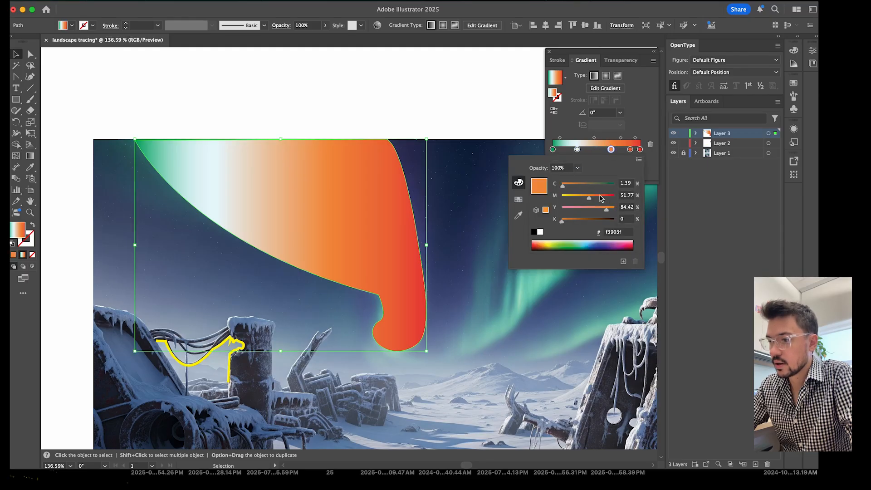
left_click(610, 241)
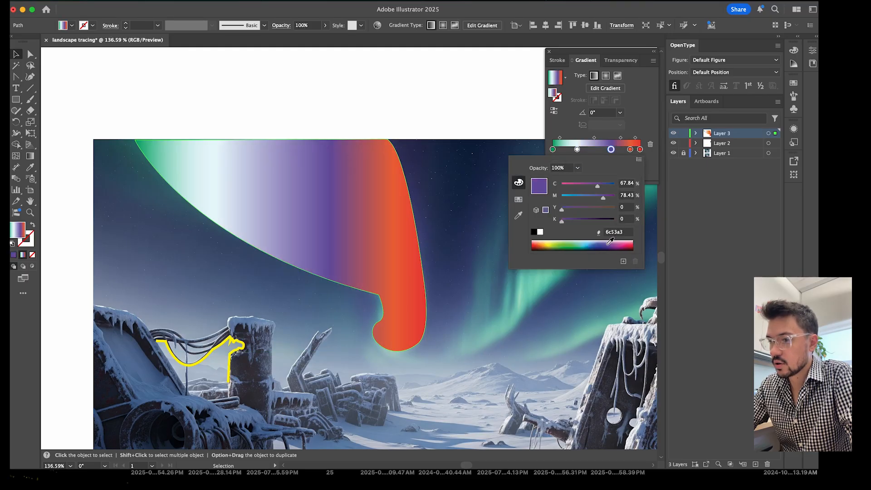
Recolor the gradient's fourth stop light violet (9991c6) and its last stop blue (4982c3)
left_click(632, 150)
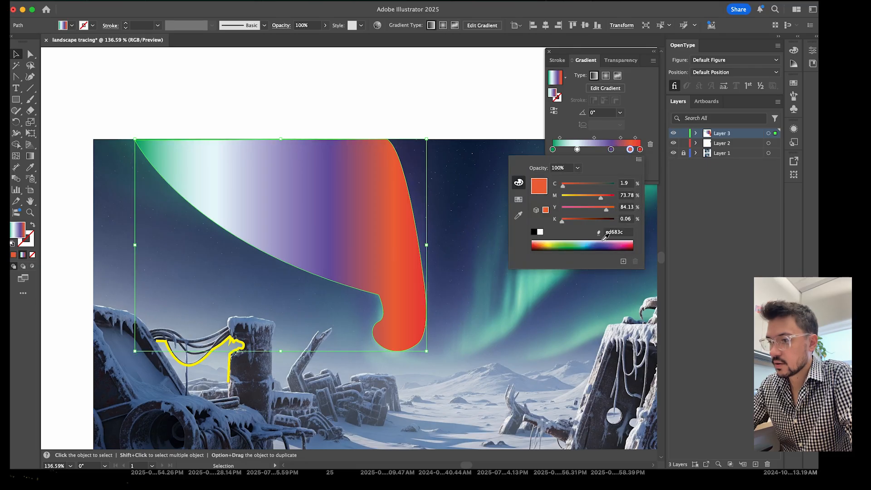
left_click(607, 245)
left_click(641, 150)
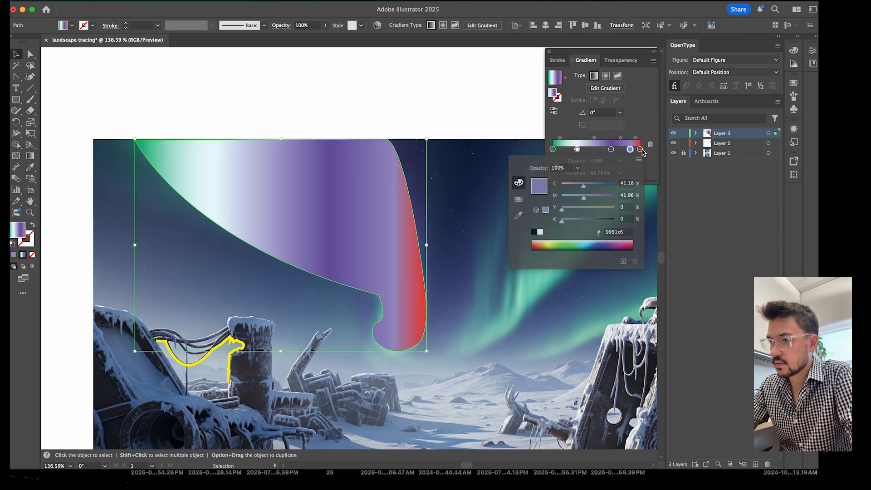
left_click(592, 243)
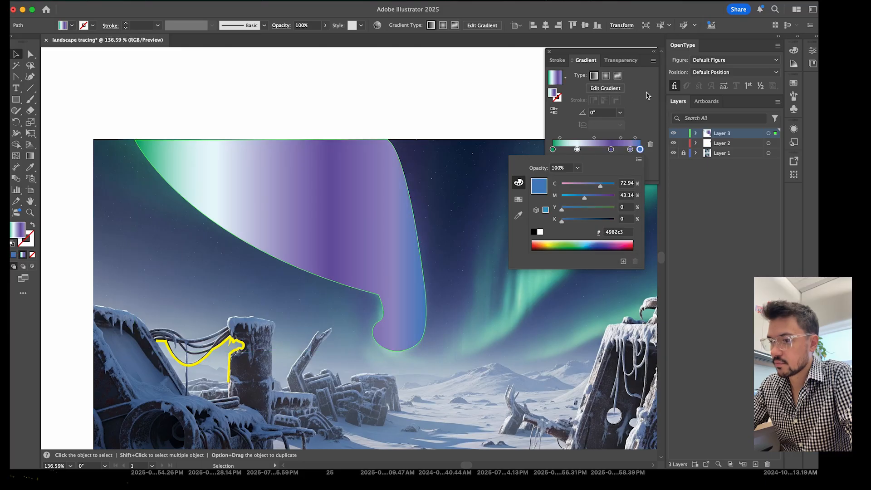
left_click(375, 204)
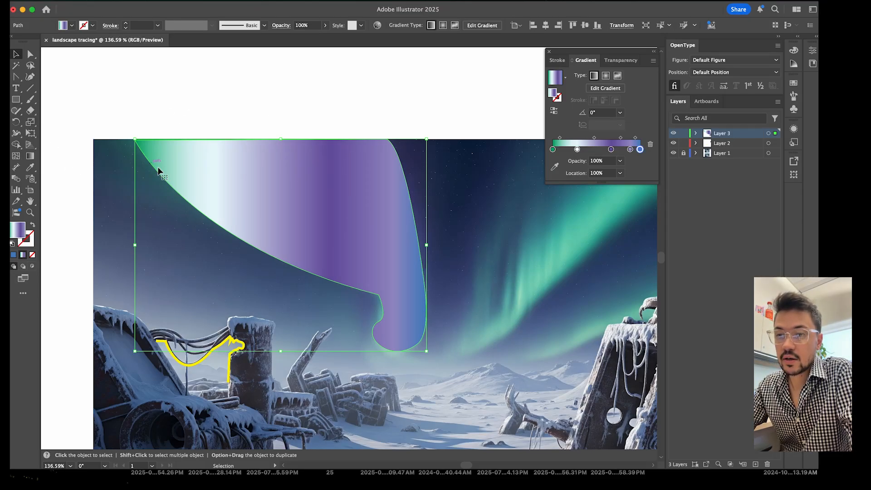
Rotate the aurora shape's linear gradient to about 57° with the Gradient tool and shift its start toward the shape
left_click(31, 156)
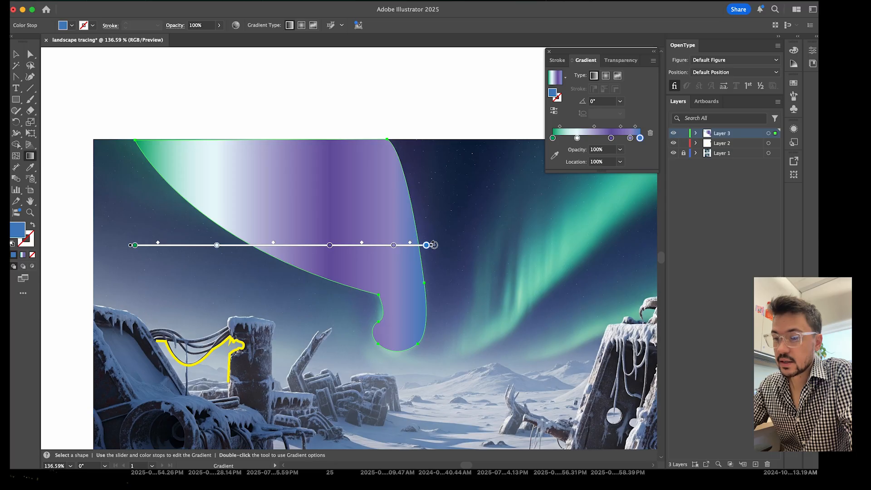
mouse_move(434, 245)
left_mouse_down()
mouse_move(440, 228)
mouse_move(397, 124)
left_mouse_up()
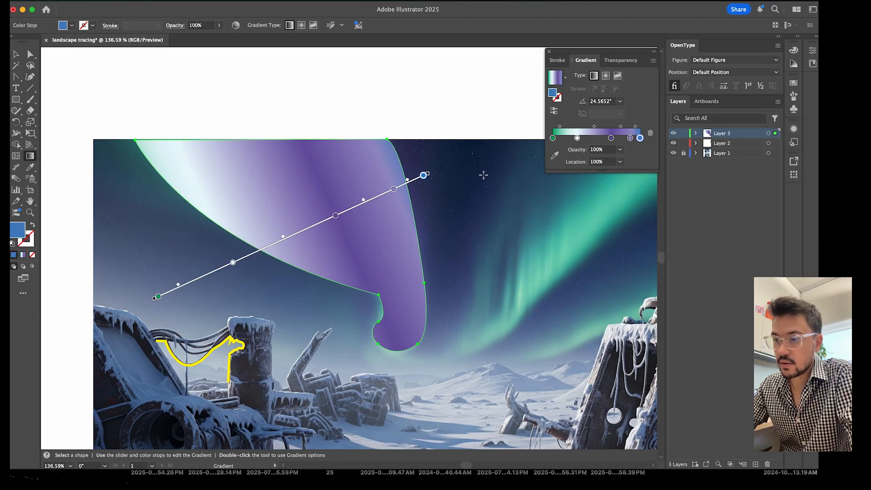
mouse_move(431, 170)
left_mouse_down()
mouse_move(308, 94)
mouse_move(285, 100)
left_mouse_up()
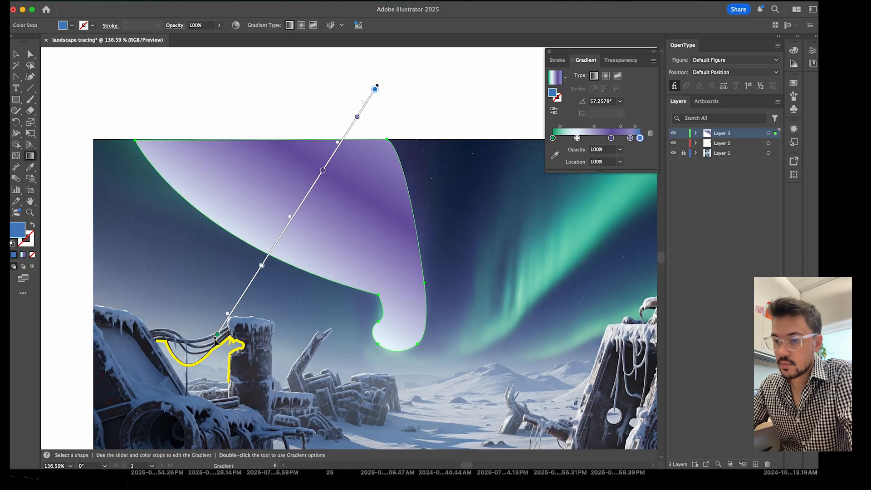
mouse_move(216, 342)
left_mouse_down()
mouse_move(266, 255)
mouse_move(238, 327)
left_mouse_up()
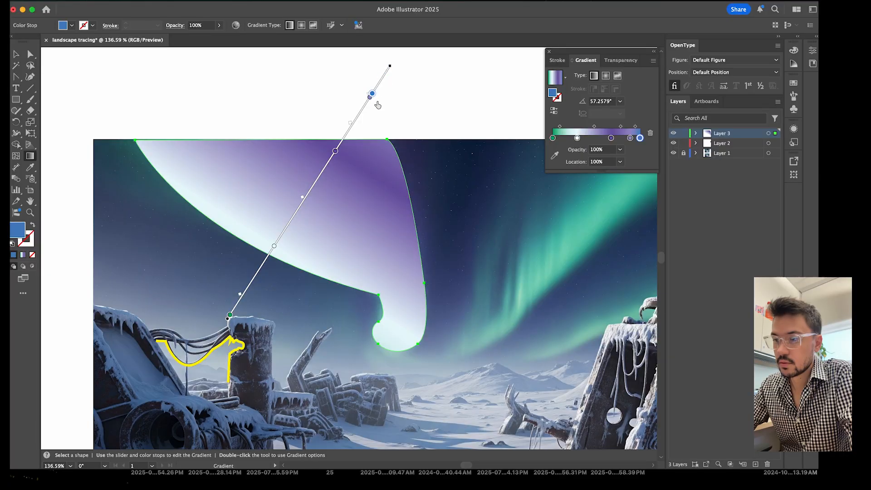
Shorten the gradient across the aurora shape and move its purple and blue stops closer to the green start
mouse_move(382, 101)
left_mouse_down()
mouse_move(378, 91)
mouse_move(335, 173)
mouse_move(278, 245)
mouse_move(350, 132)
mouse_move(328, 163)
left_mouse_up()
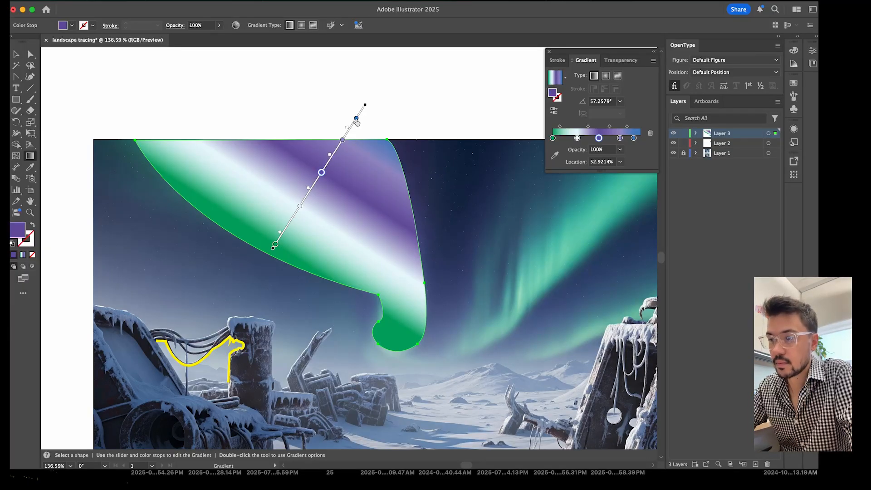
left_click_drag(356, 119, 316, 181)
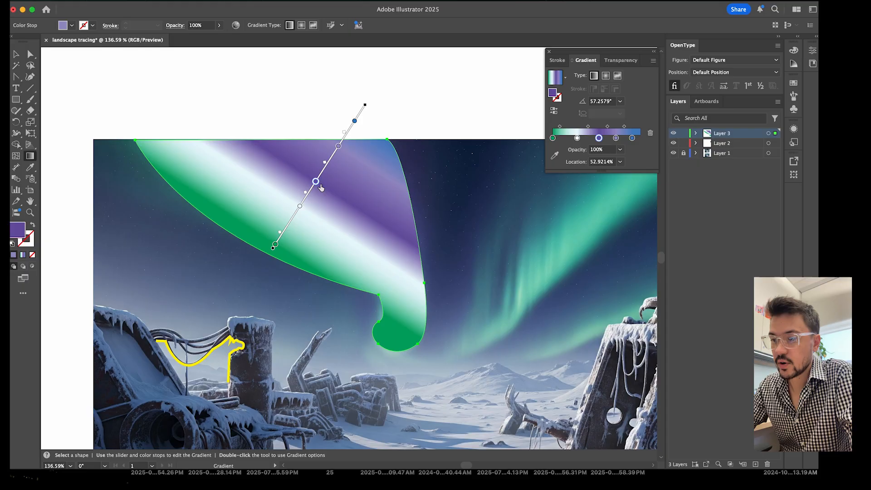
left_click(300, 206)
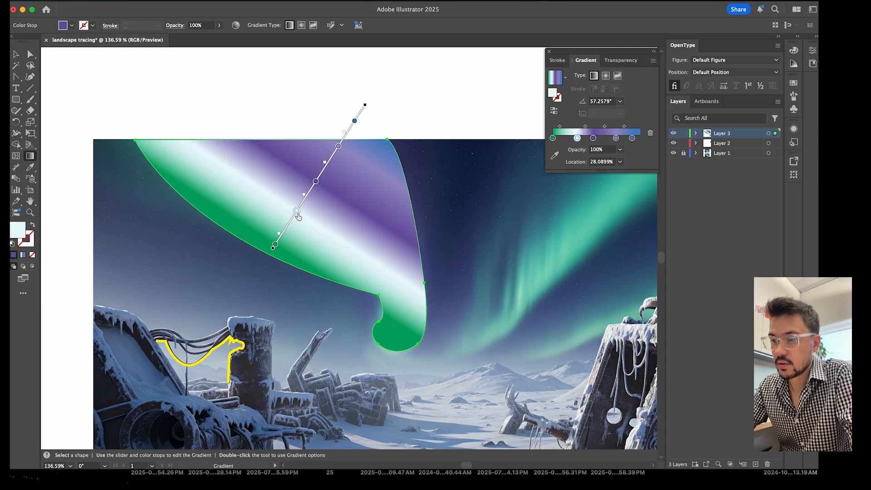
left_click(275, 245)
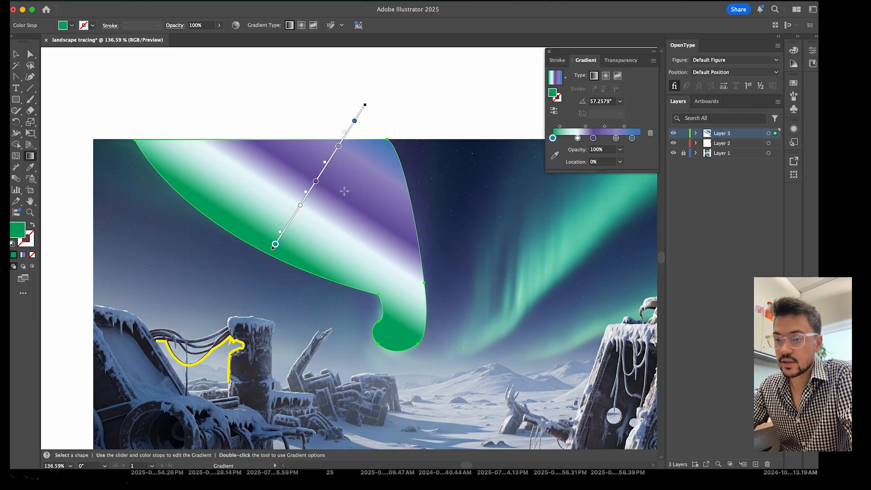
scroll(338, 193, "right", 3)
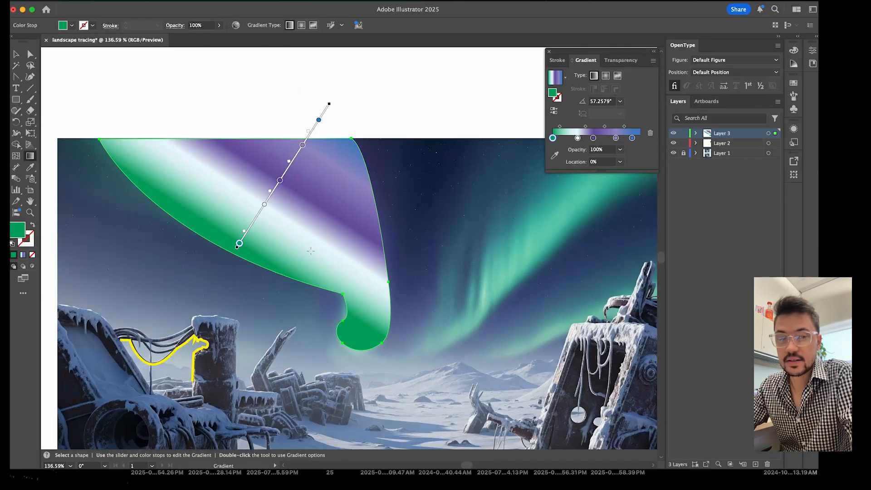
scroll(496, 322, "right", 3)
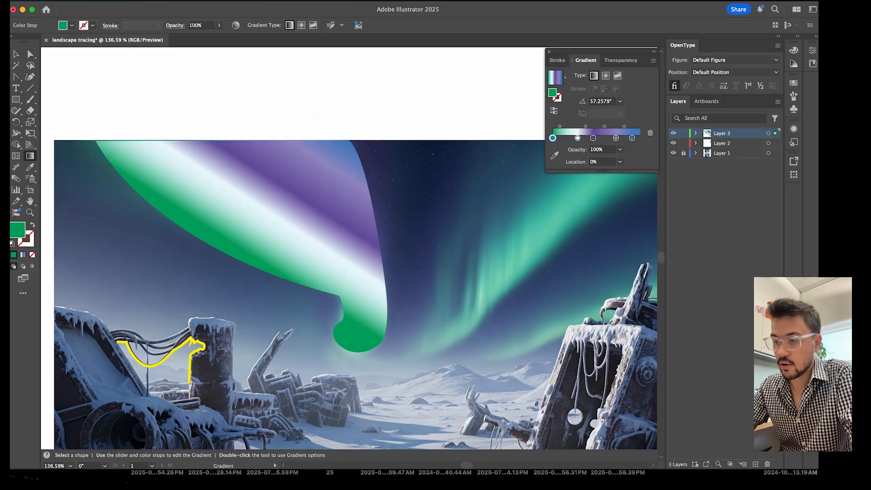
scroll(419, 282, "up", 2)
scroll(249, 278, "left", 3)
scroll(248, 278, "down", 2)
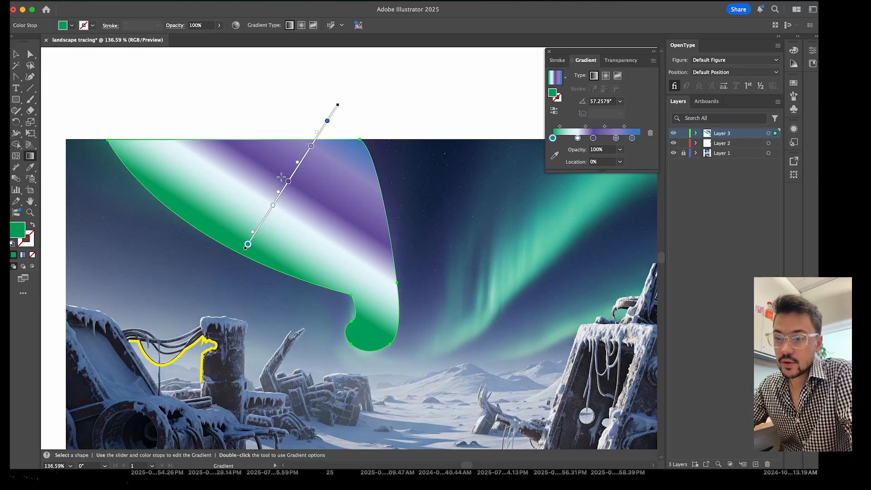
Convert the aurora fill to a freeform gradient, add a color point mid-shape and recolor the tail's point green (82c993)
left_click(618, 76)
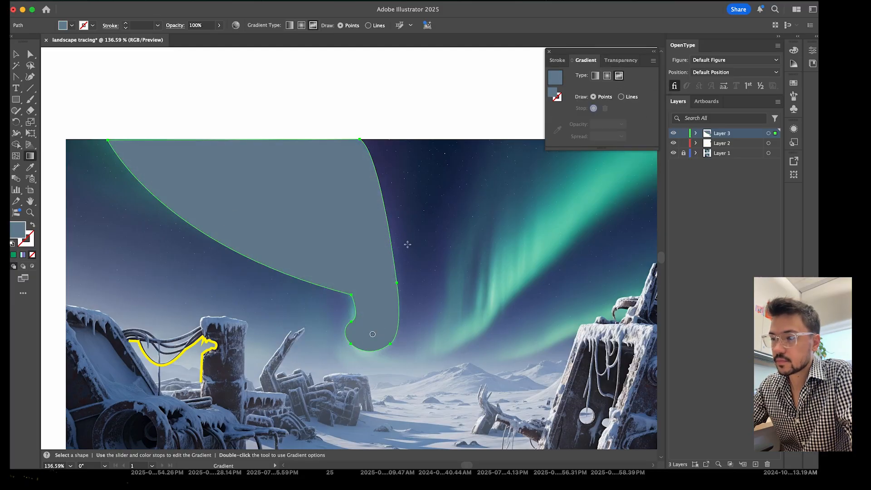
left_click(260, 216)
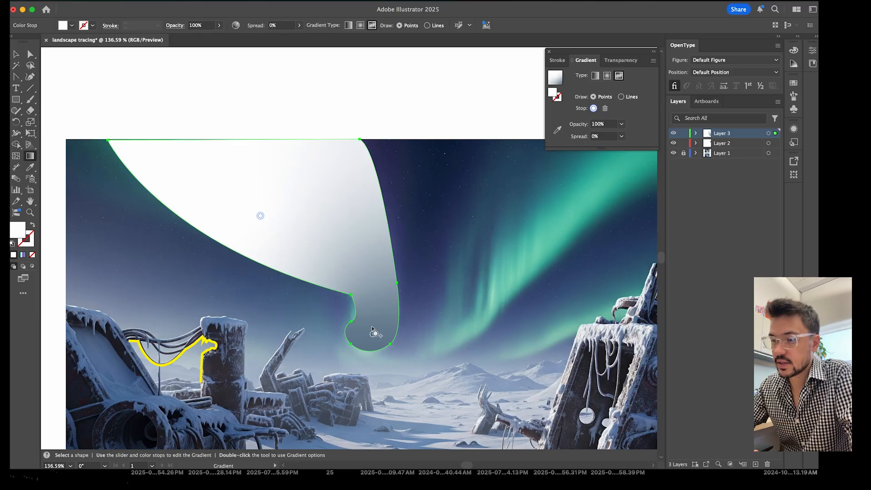
double_click(373, 335)
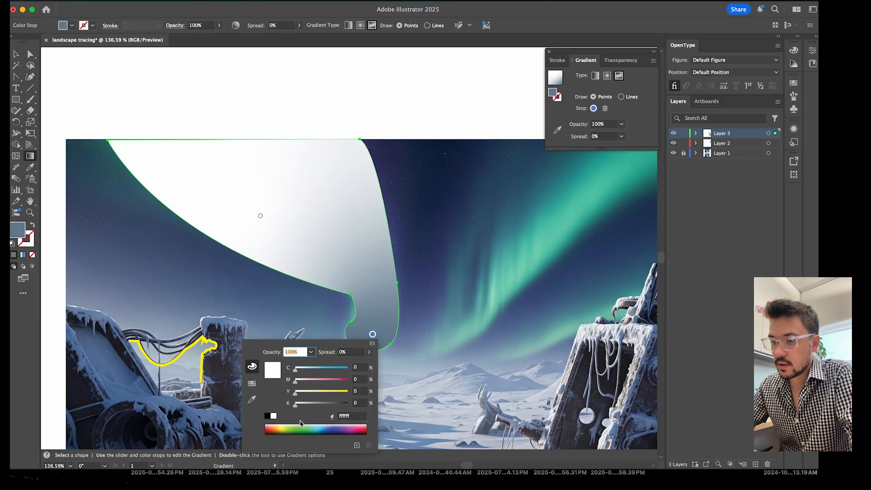
left_click(301, 425)
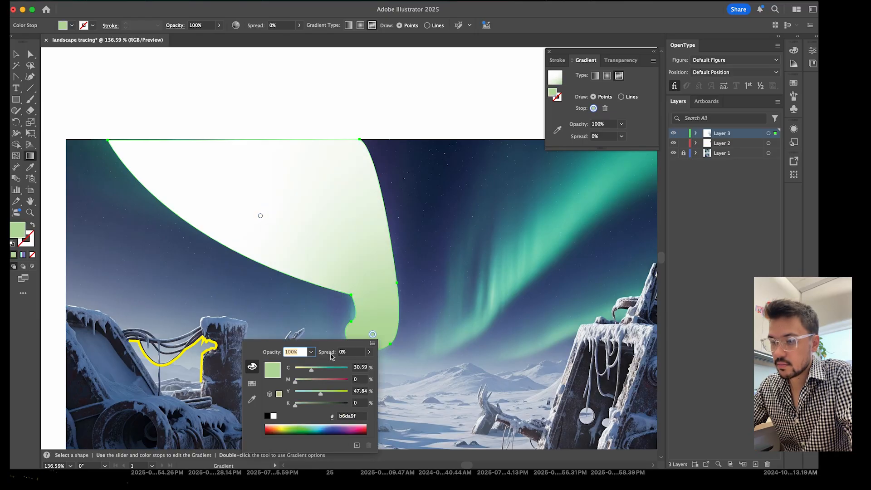
left_click(307, 428)
key("Escape")
Add a purple (6b69b0) freeform gradient point near the aurora shape's upper-right edge
left_click(344, 187)
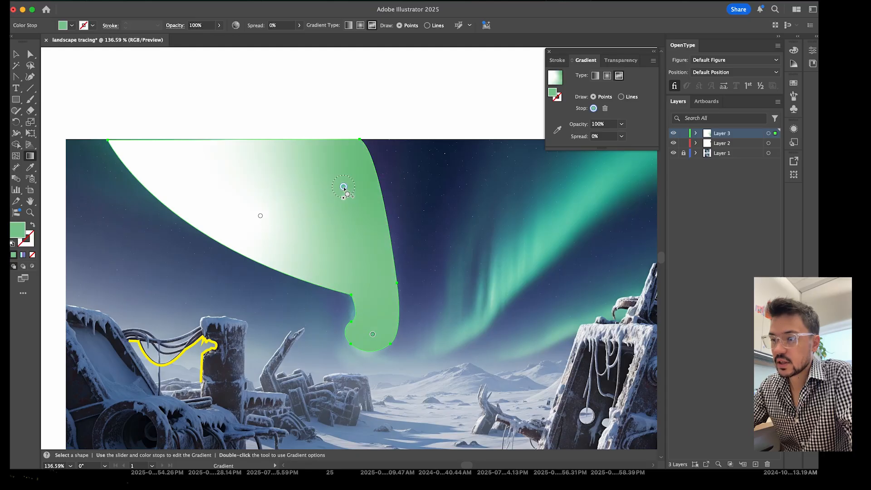
double_click(343, 187)
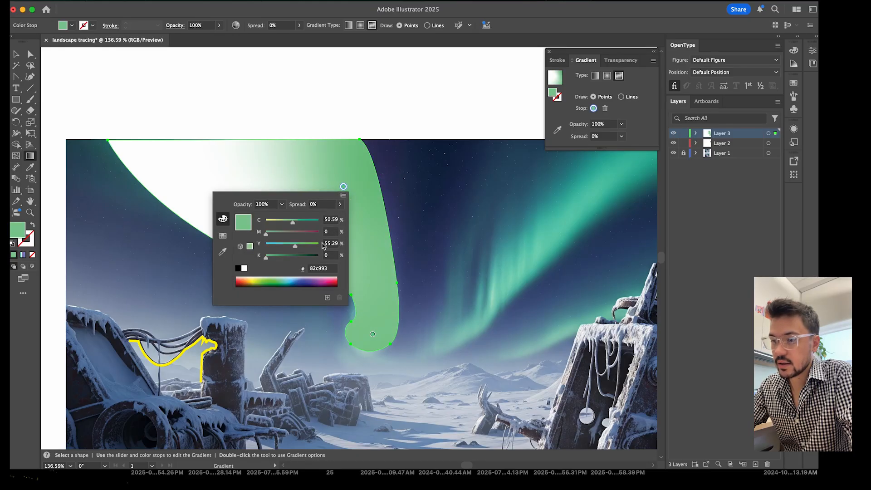
left_click(306, 278)
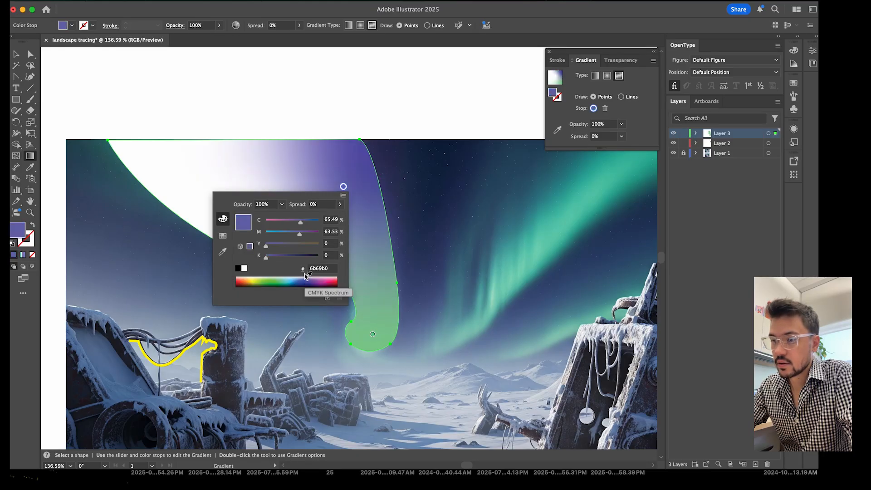
Add a light blue freeform gradient point in the upper-left part of the aurora shape
left_click(259, 169)
left_click(208, 167)
double_click(207, 166)
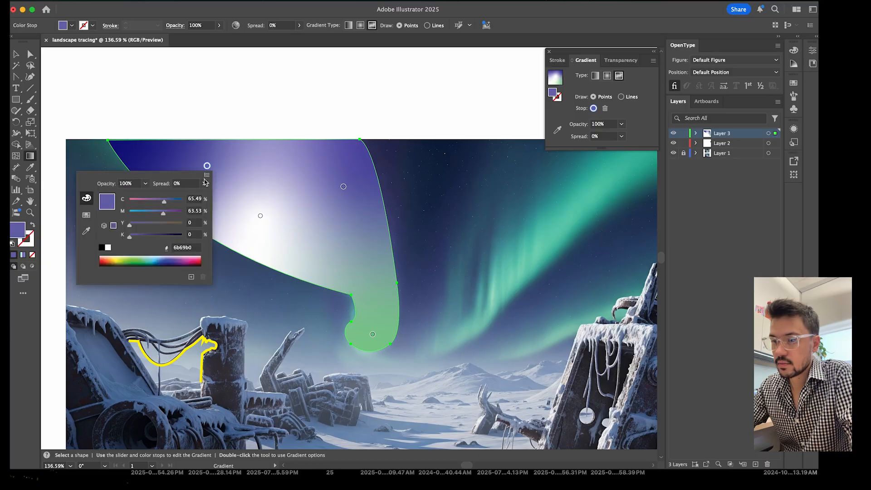
left_click(161, 257)
left_click(205, 166)
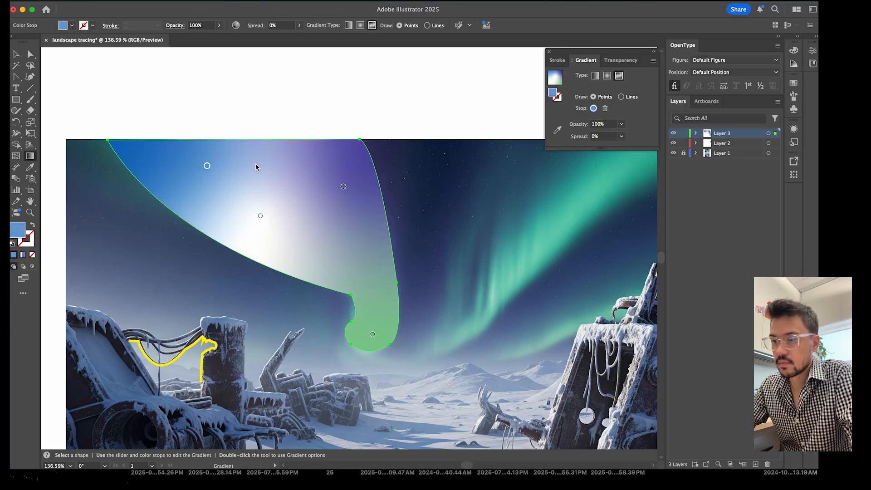
Reposition the freeform points: green higher in the tail, white near the upper middle and blue in the left part of the shape
left_click_drag(207, 167, 301, 216)
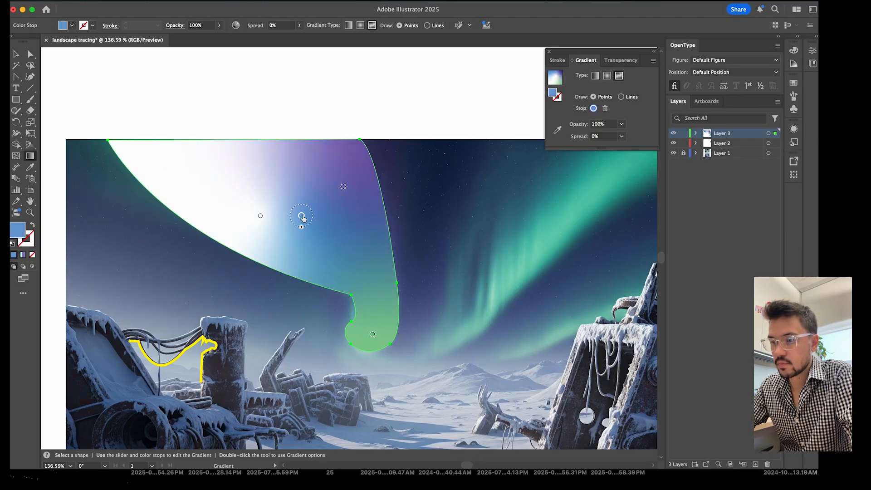
left_click_drag(372, 335, 382, 301)
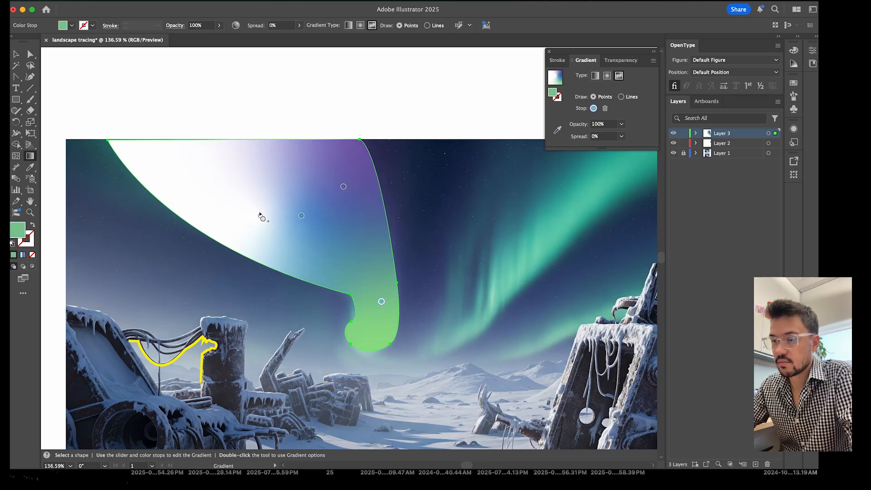
left_click_drag(260, 215, 299, 165)
left_click_drag(301, 215, 229, 188)
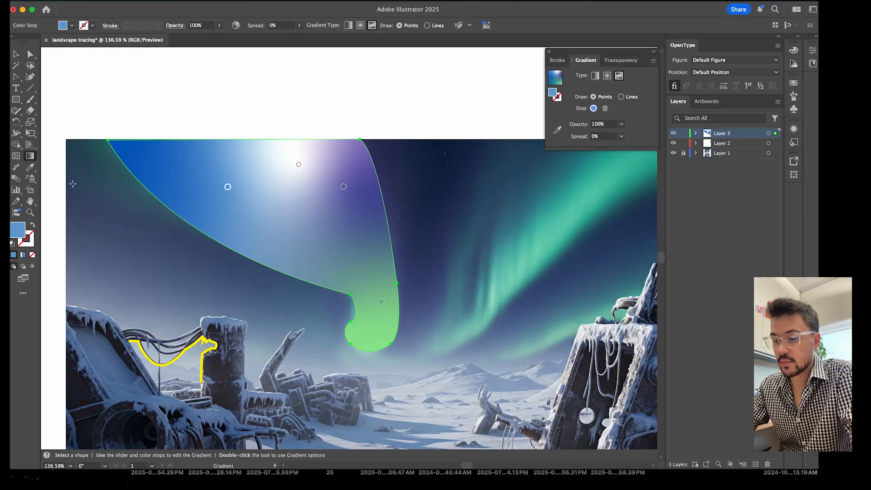
Fill the left aurora shape with solid teal sampled from the right aurora band, and switch to the Pen tool
key("i")
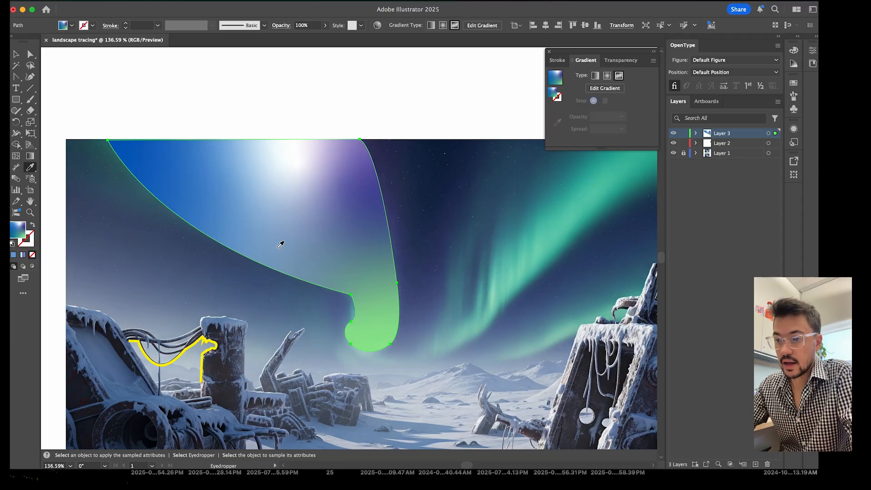
left_click(571, 213)
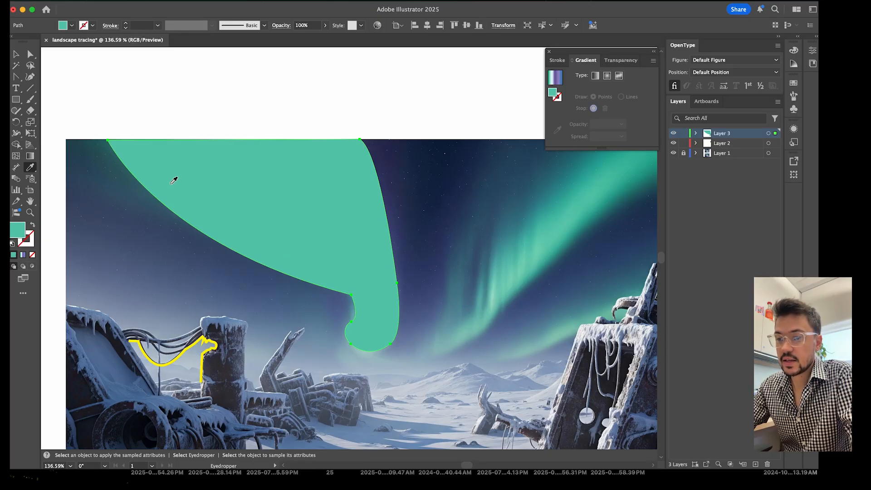
key("p")
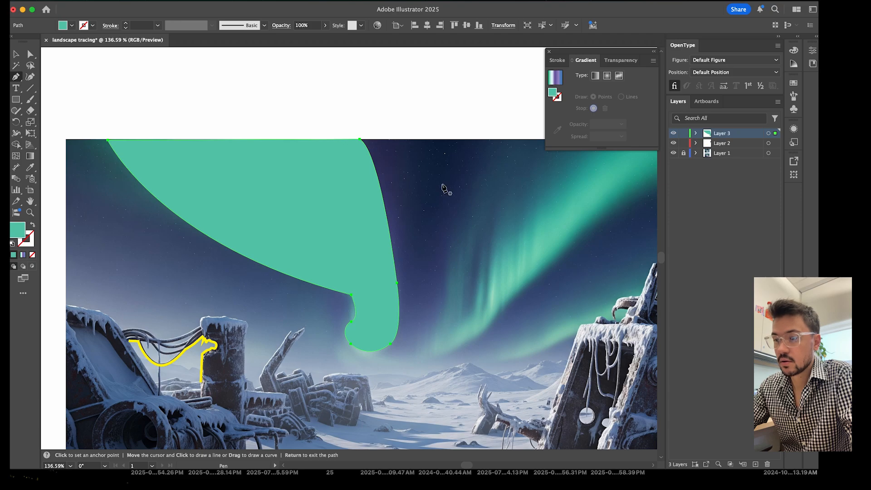
Try filling the left aurora shape with dark navy sampled from the night sky, and undo that fill
key("i")
left_click(431, 183)
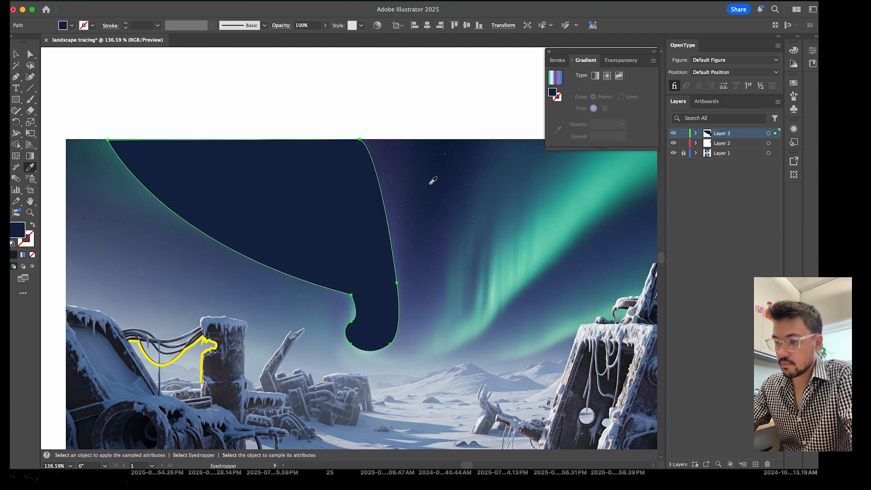
key("cmd+z")
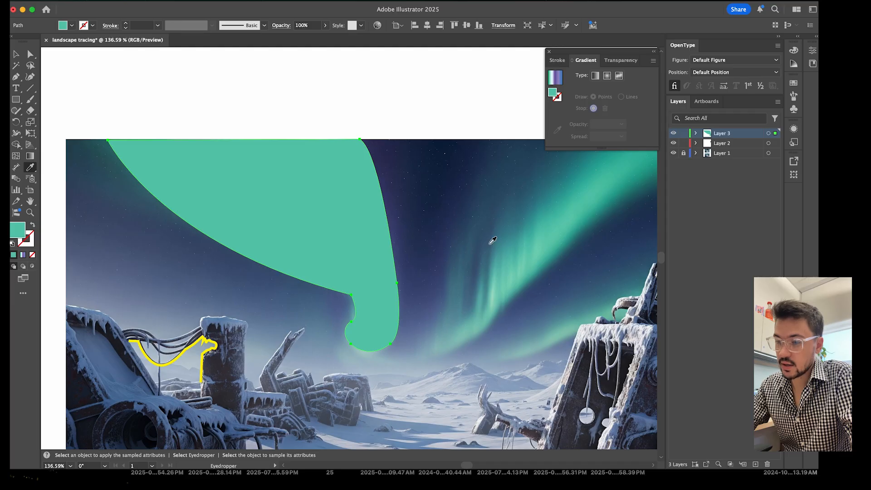
Examine the aurora bands, wreckage and distant mountains of the reference image to choose the next shape to trace
scroll(457, 305, "right", 3)
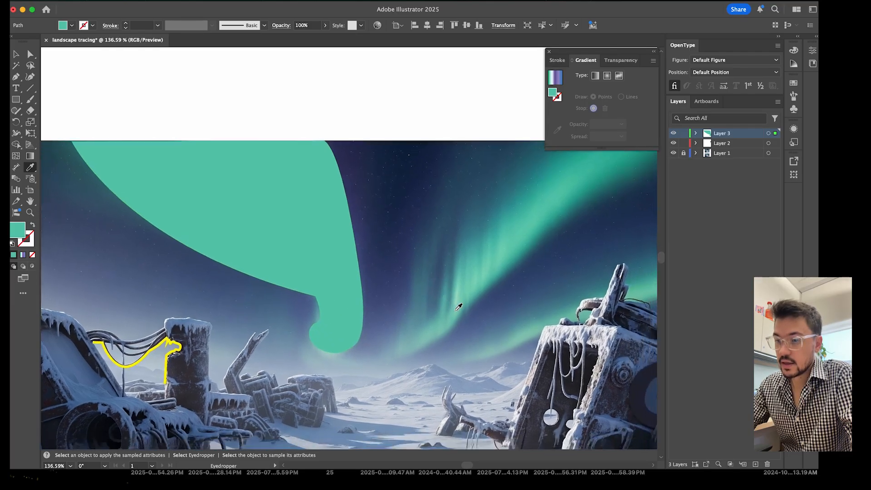
scroll(459, 307, "down", 3)
scroll(459, 305, "left", 3)
scroll(459, 306, "down", 2)
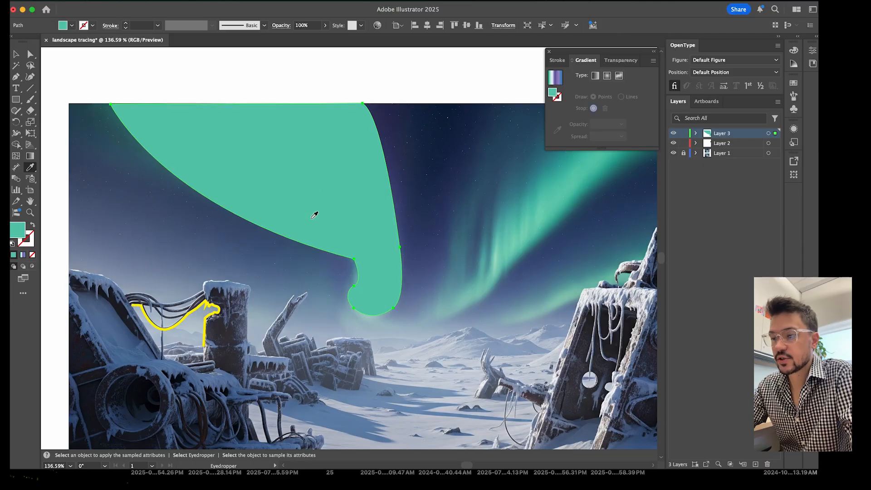
scroll(359, 221, "right", 5)
scroll(358, 221, "up", 2)
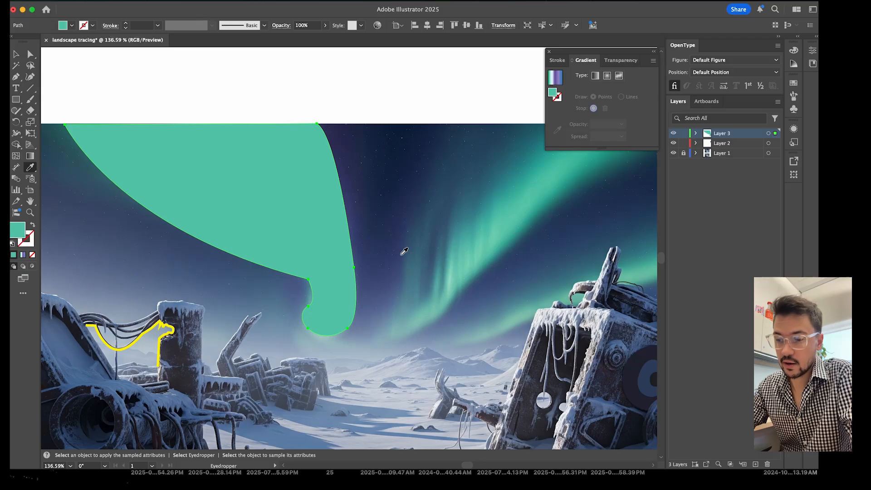
scroll(404, 251, "down", 4)
scroll(404, 251, "right", 3)
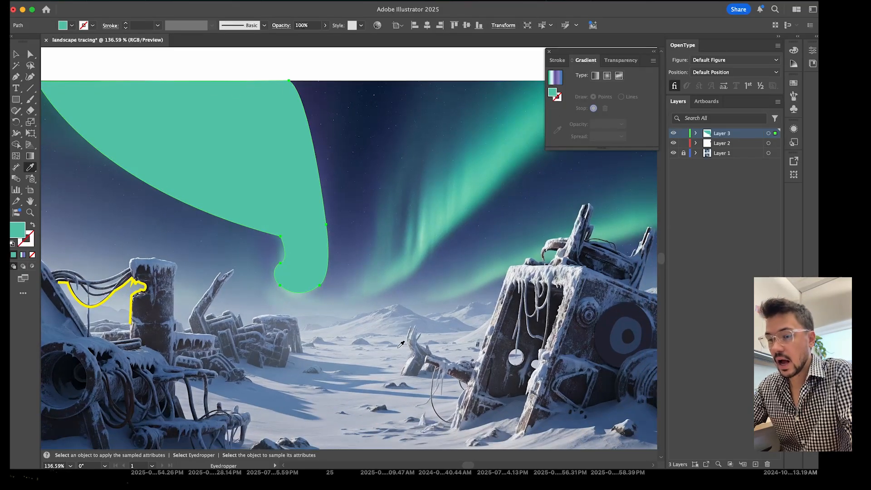
Trace the central distant mountain with the Pen tool as a closed triangular shape running from its left foot over the peak to its right foot
scroll(403, 341, "up", 6)
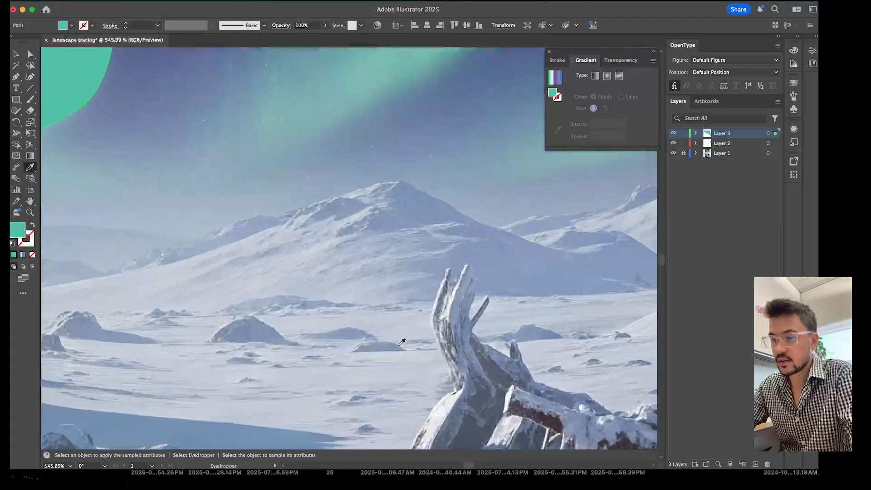
scroll(199, 306, "down", 3)
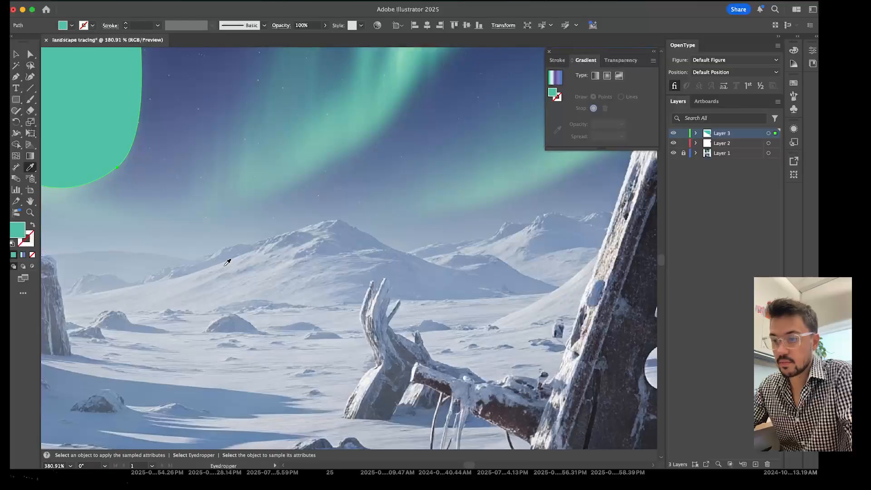
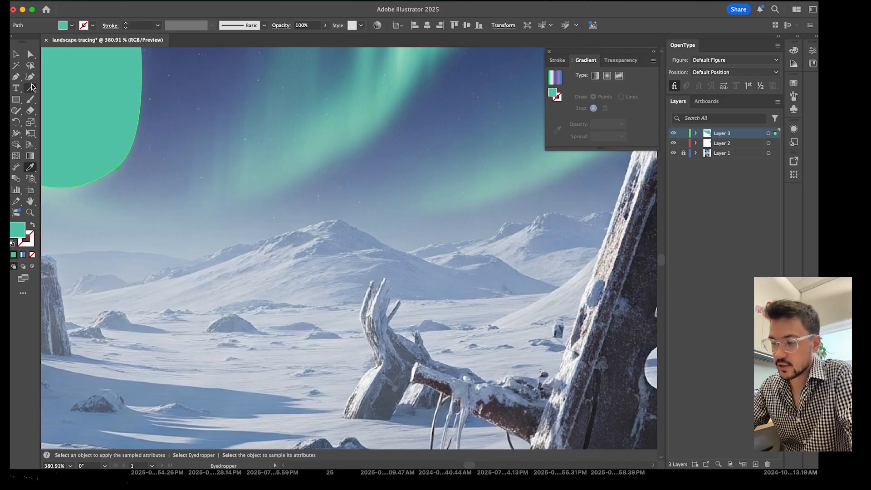
key("p")
left_click(95, 263)
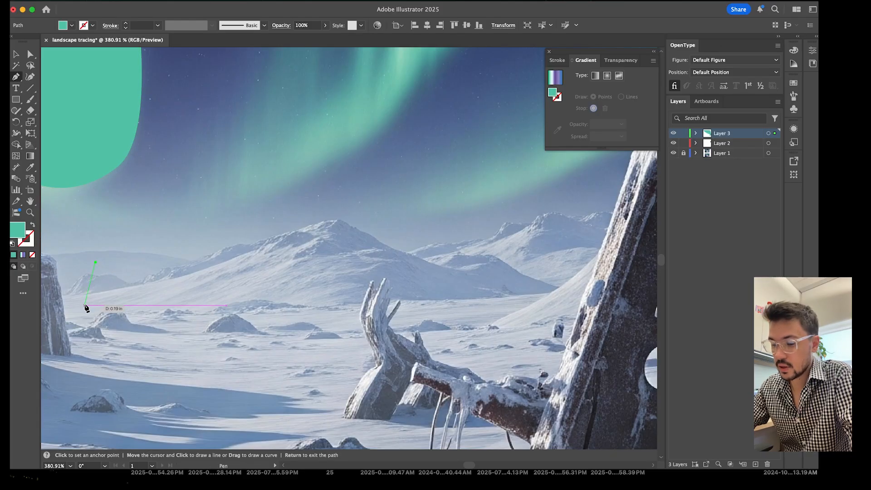
key("Return")
left_click(76, 298)
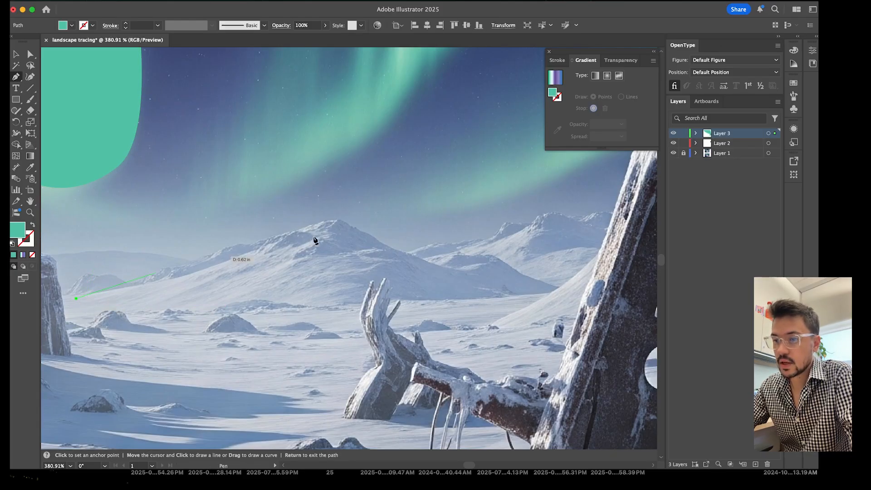
left_click_drag(330, 221, 361, 204)
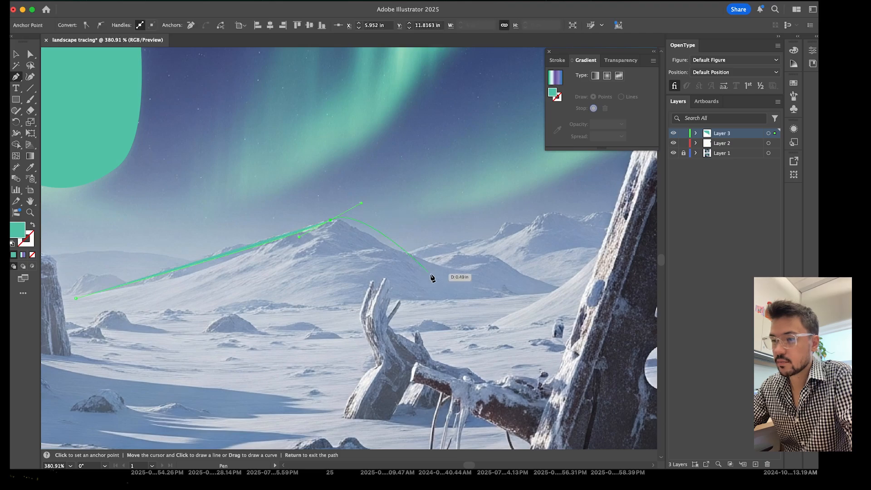
left_click(331, 222)
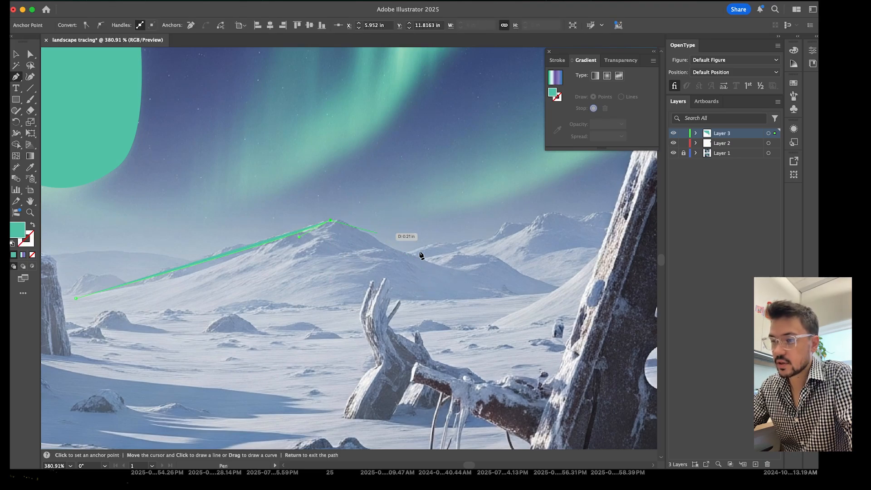
left_click(558, 287)
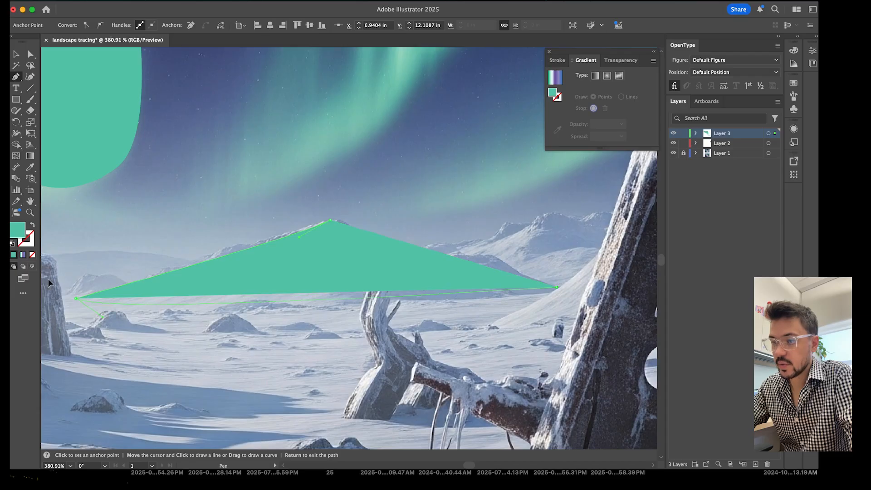
scroll(48, 279, "left", 10)
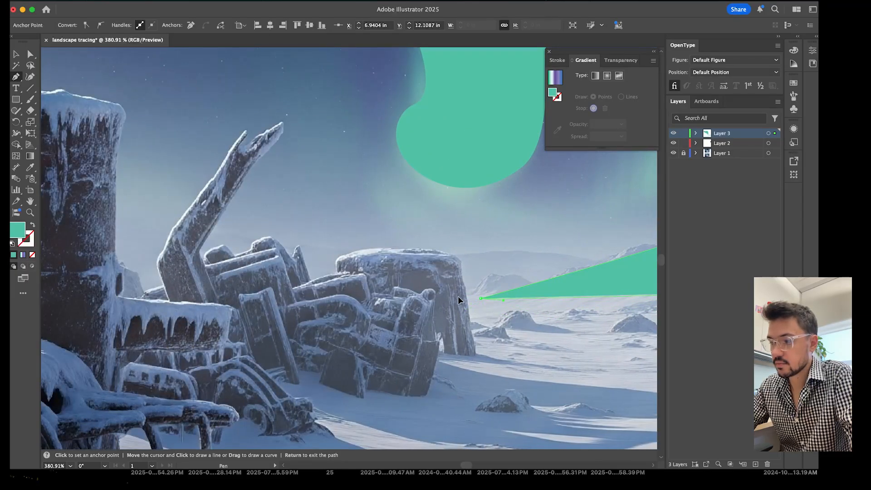
scroll(458, 299, "right", 10)
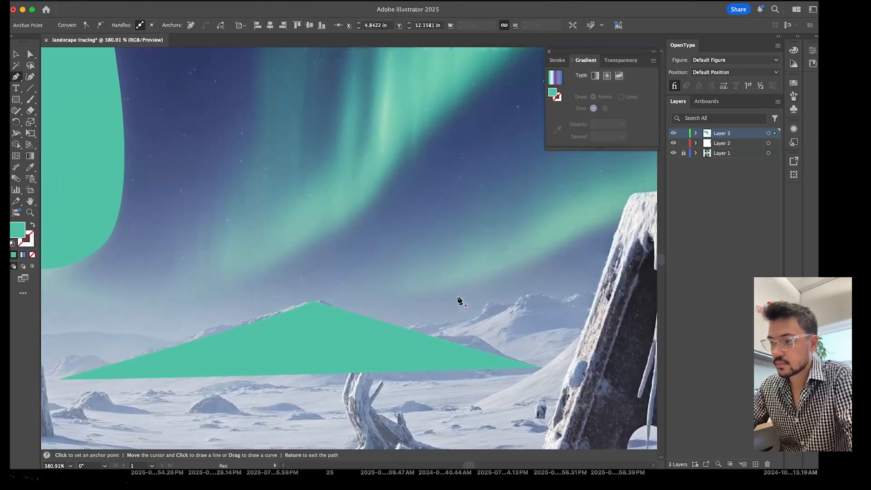
Select the traced mountain shape and fill it with the yellow-orange-red linear gradient swatch
scroll(459, 300, "down", 3)
key("v")
left_click(356, 263)
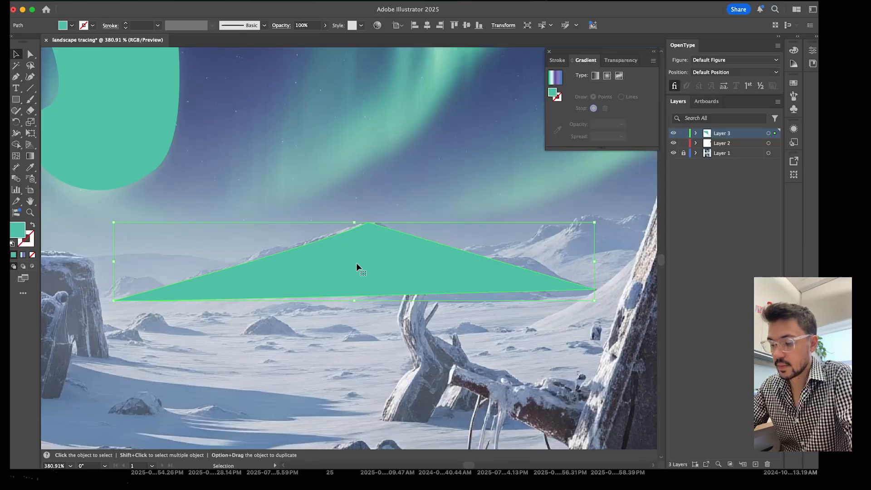
key("g")
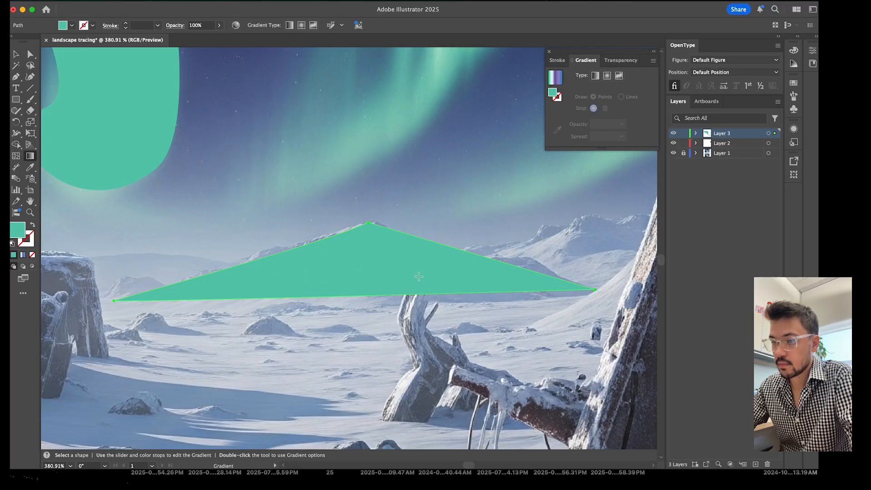
key("v")
left_click(64, 26)
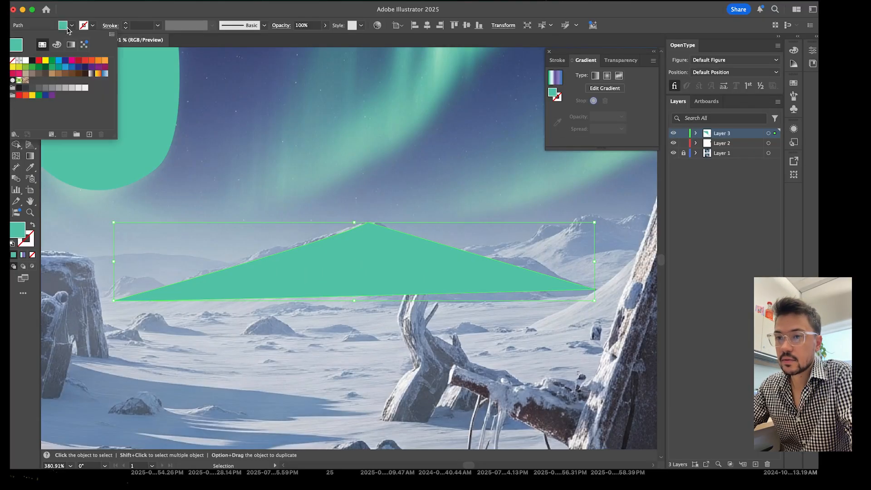
left_click(97, 73)
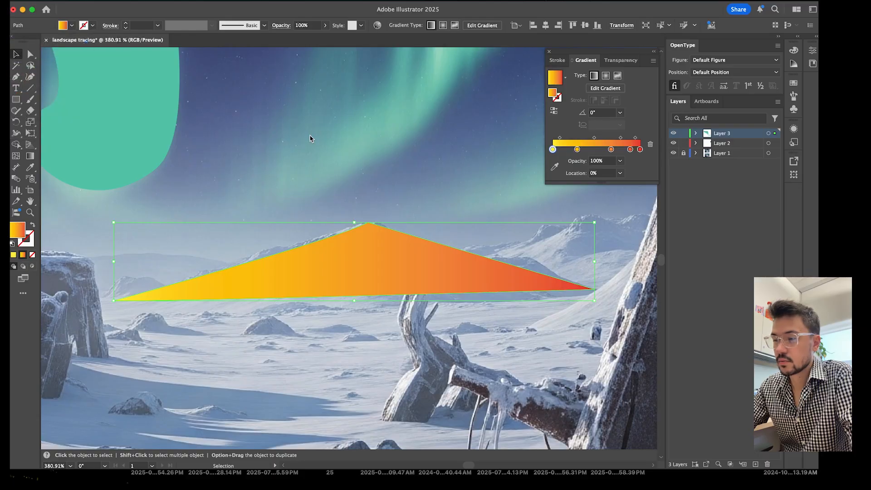
Recolor the mountain gradient's first stop with pale snow and its second stop with blue-grey, both sampled from the snow in the photo
left_click(555, 167)
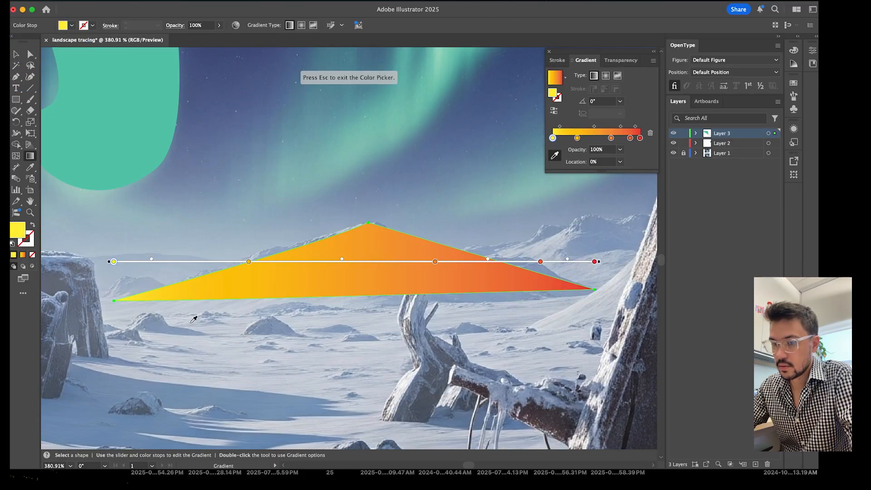
left_click(194, 300)
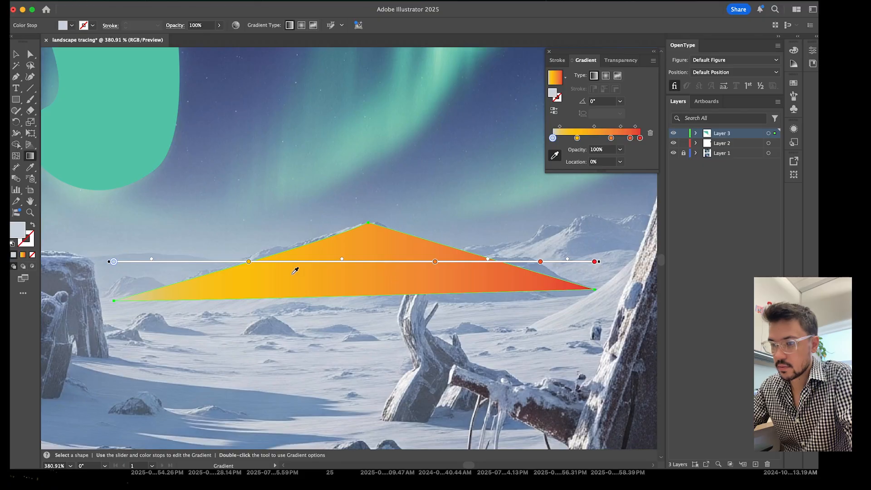
left_click(249, 262)
left_click(310, 302)
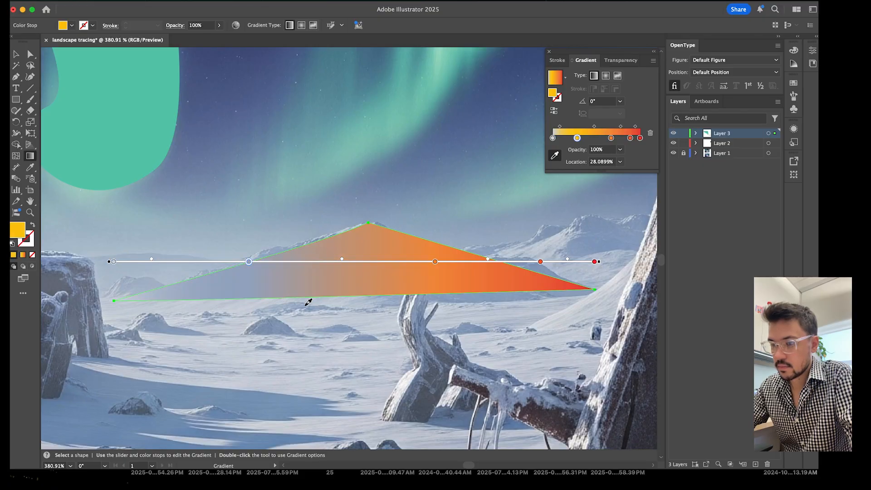
Recolor the mountain gradient's third stop with sampled blue-grey and the fourth with sampled dark slate, and remove the last red stop
left_click(436, 263)
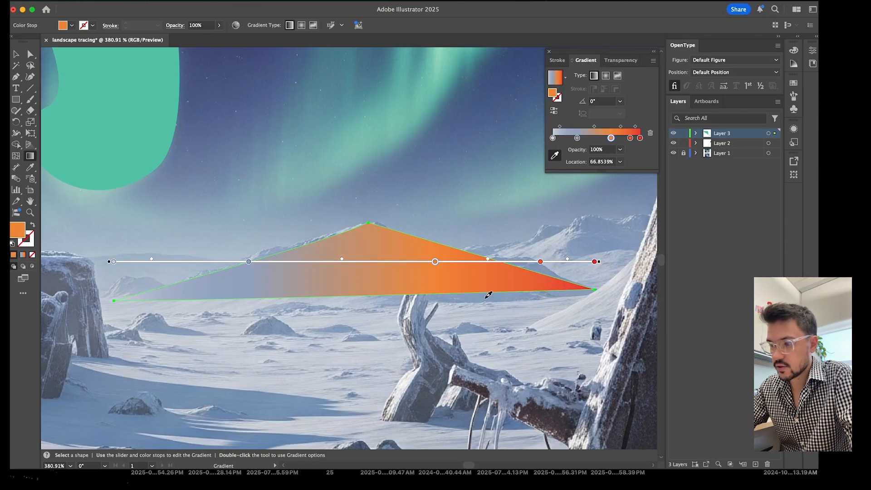
left_click(541, 262)
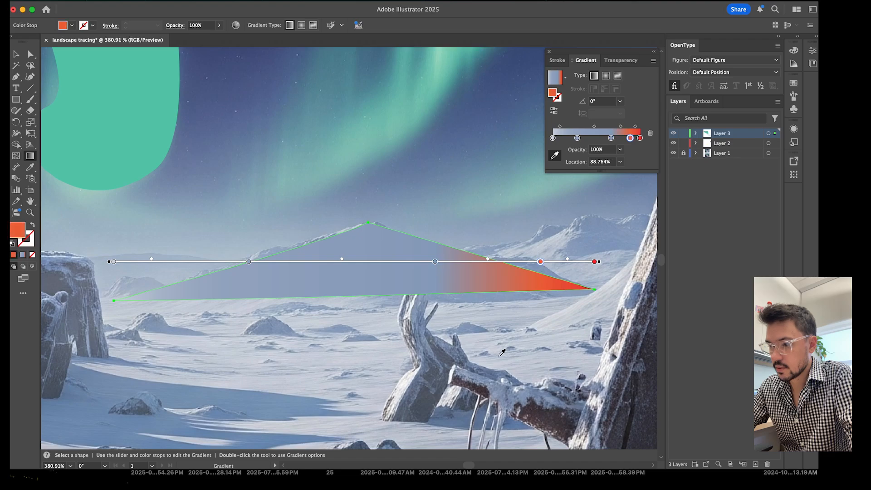
left_click(533, 350)
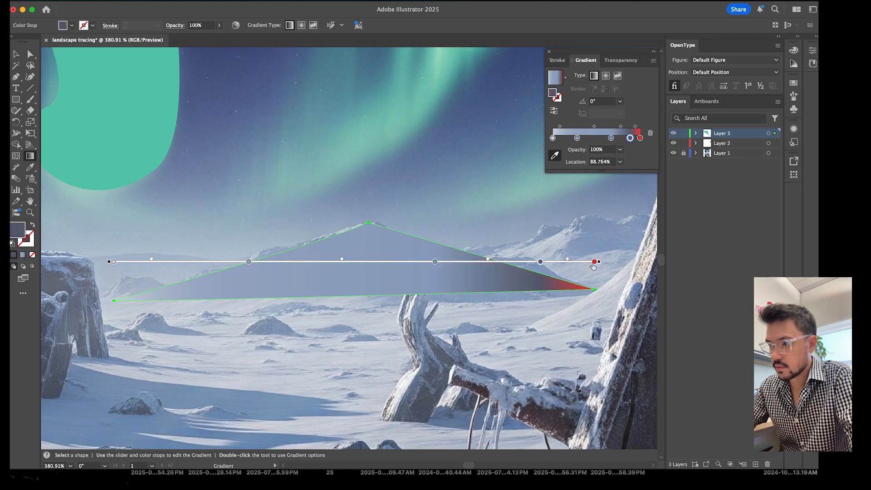
left_click_drag(640, 138, 644, 152)
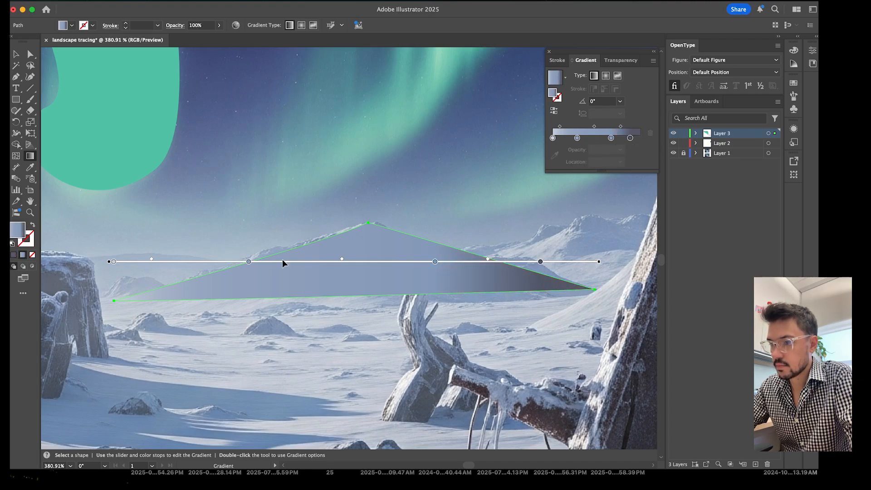
Change the mountain gradient's second stop to light grey (e2e3e4: C 10, M 7, Y 7, K 0) and deselect the shape
double_click(249, 262)
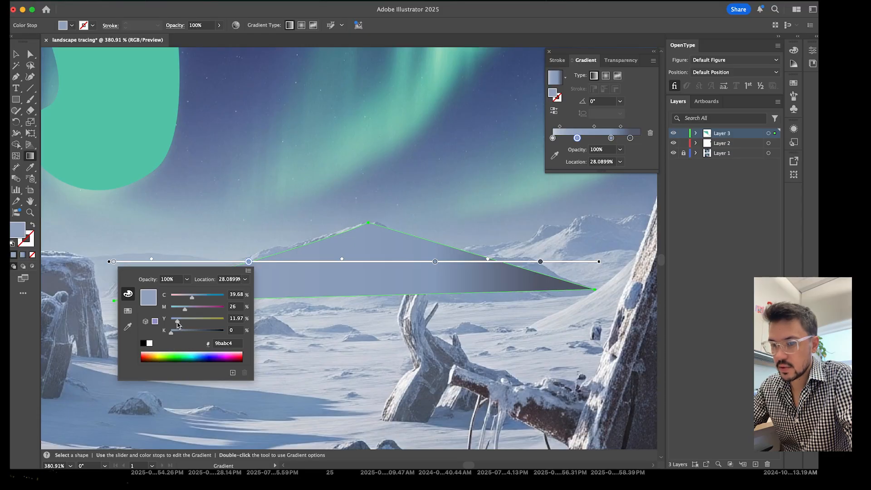
left_click_drag(177, 325, 177, 298)
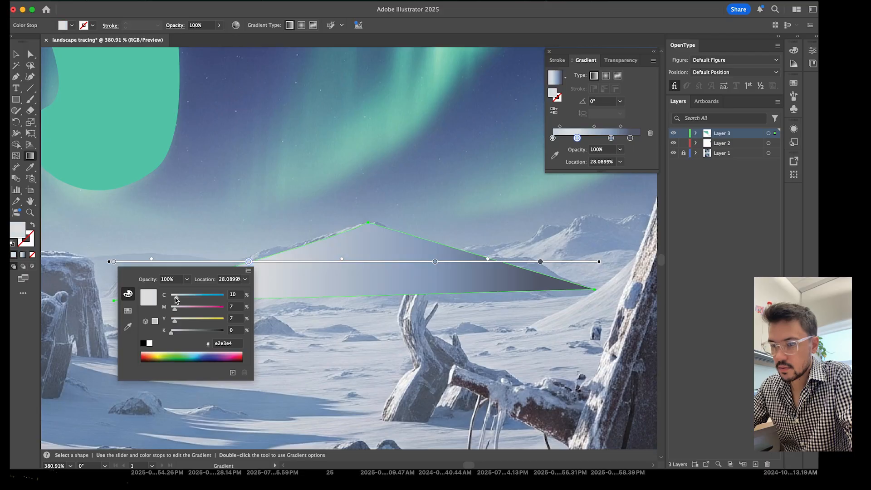
left_click(17, 55)
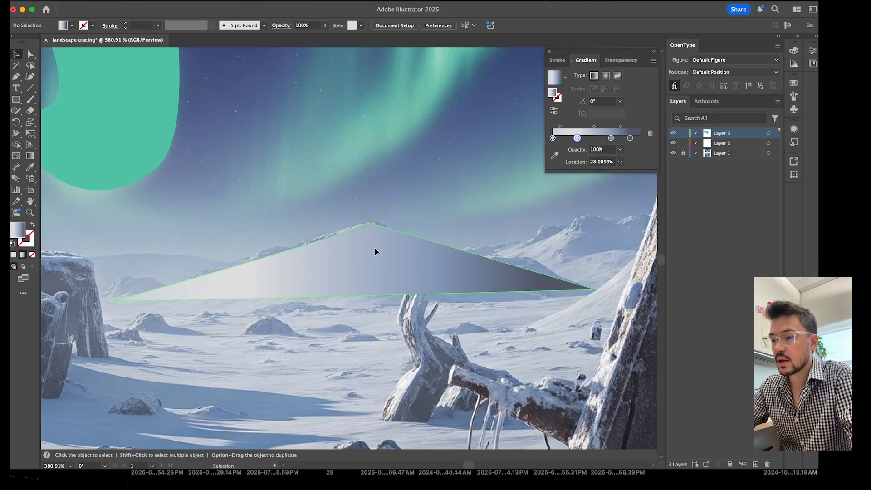
Compare the gradient mountain shape with the photo's mountain by moving it up into the sky and back down over the mountain
left_click_drag(375, 248, 337, 163)
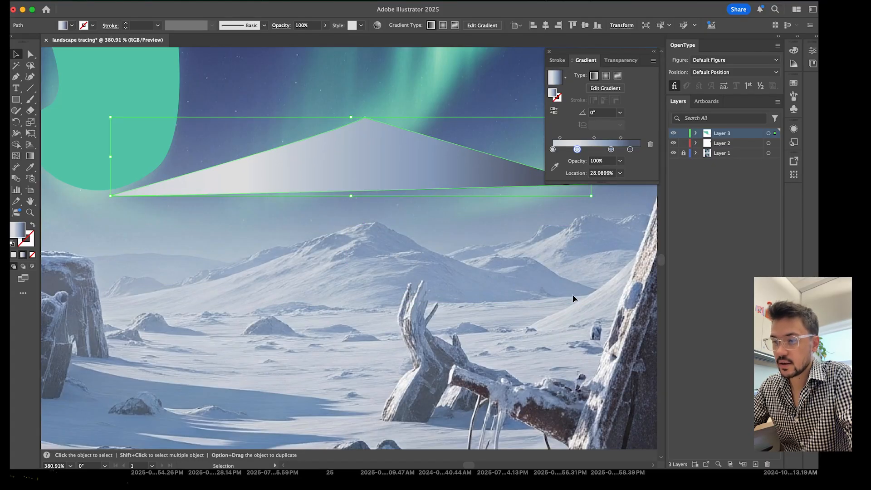
left_click_drag(379, 159, 379, 260)
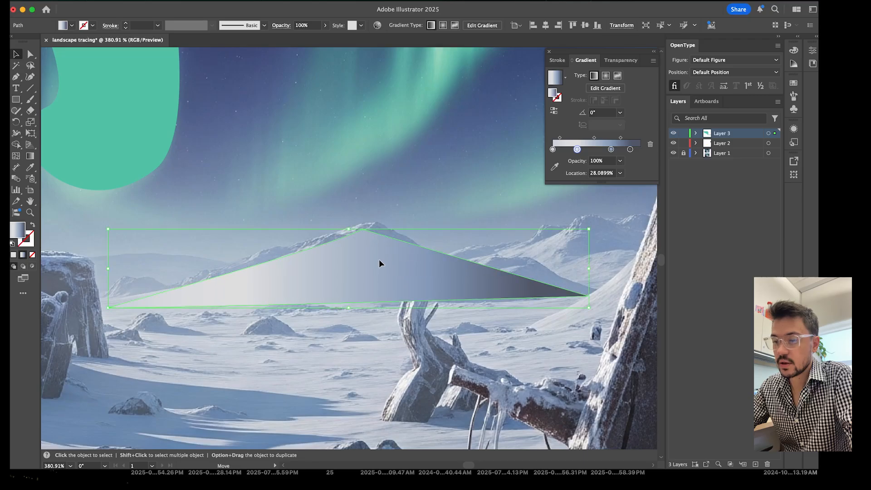
scroll(379, 260, "down", 6)
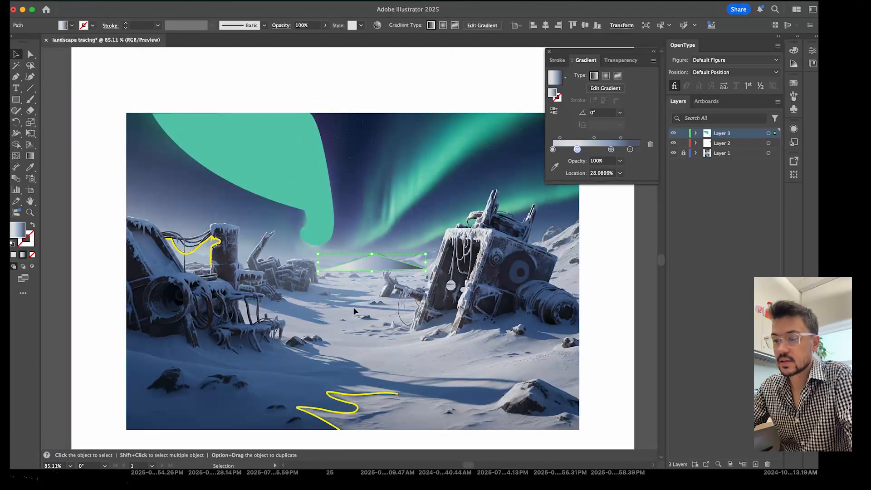
scroll(354, 305, "up", 3)
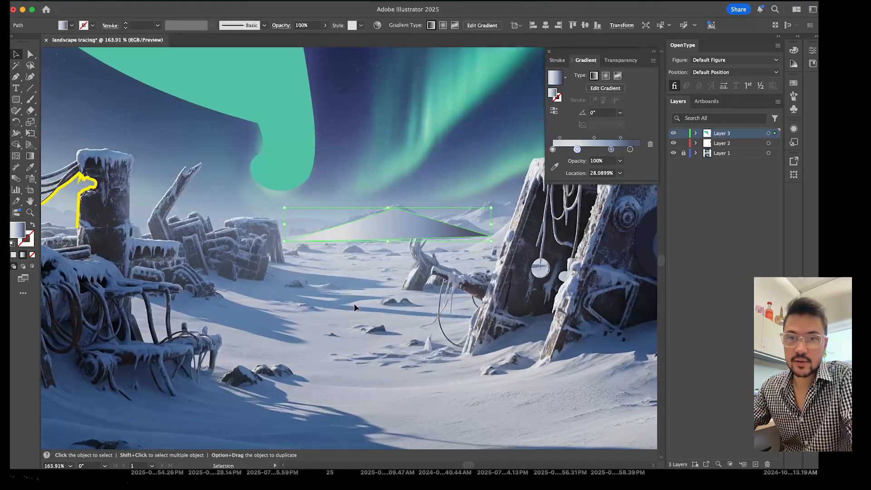
scroll(354, 303, "down", 4)
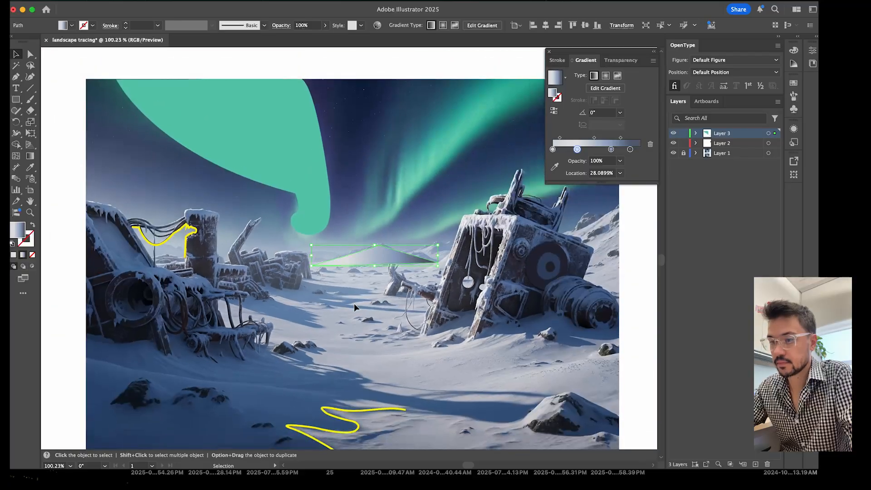
Deselect the gradient mountain shape and review the whole traced landscape on the artboard
scroll(354, 303, "up", 3)
scroll(354, 303, "left", 4)
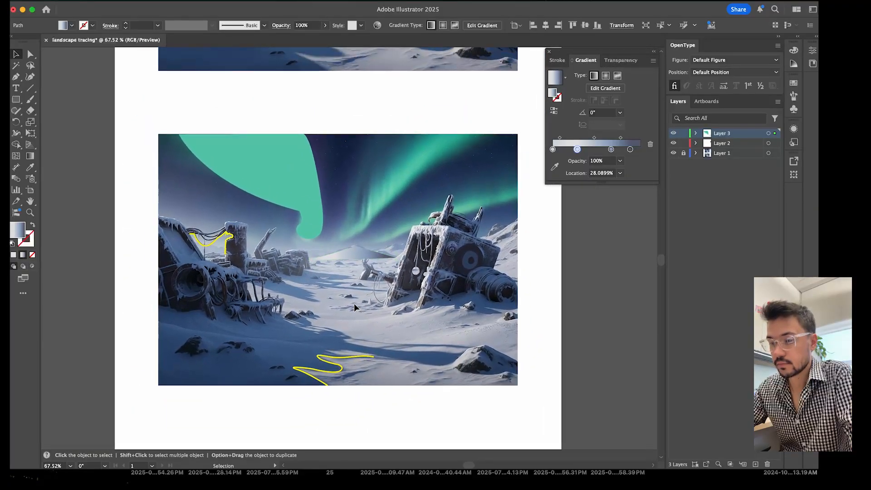
left_click(581, 317)
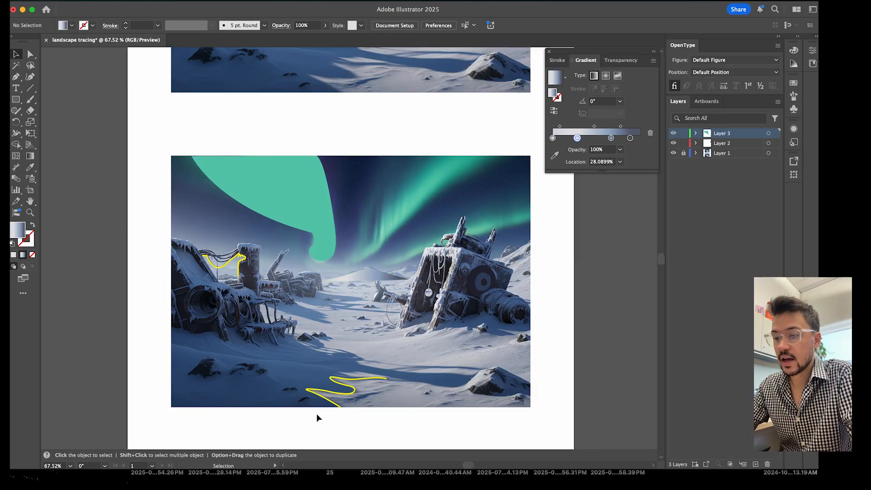
Switch to Chrome, open the Project 2 image tracing assignment page and find its example illustrations
left_click(291, 487)
left_click(226, 10)
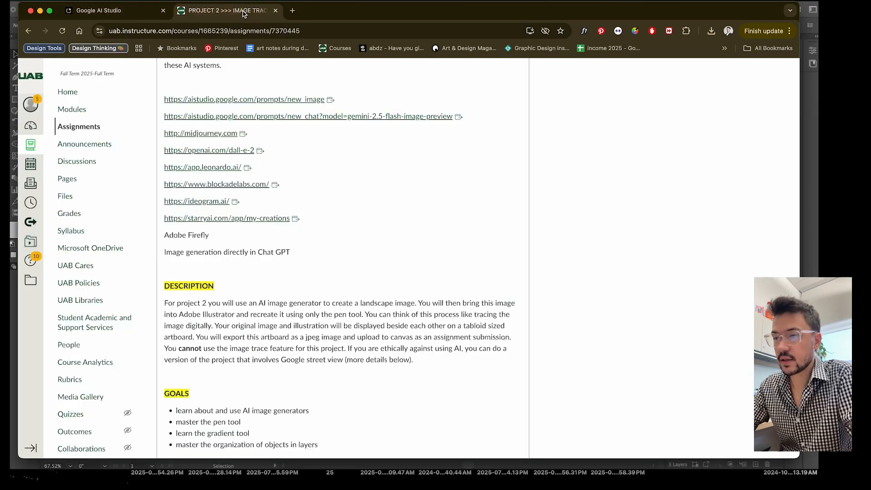
scroll(313, 195, "down", 10)
scroll(313, 195, "up", 5)
scroll(313, 195, "down", 4)
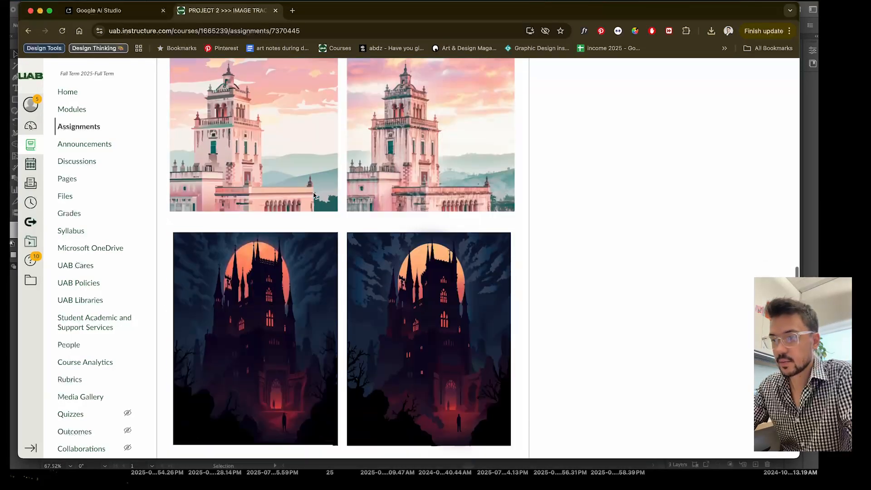
scroll(313, 195, "up", 5)
scroll(313, 196, "up", 2)
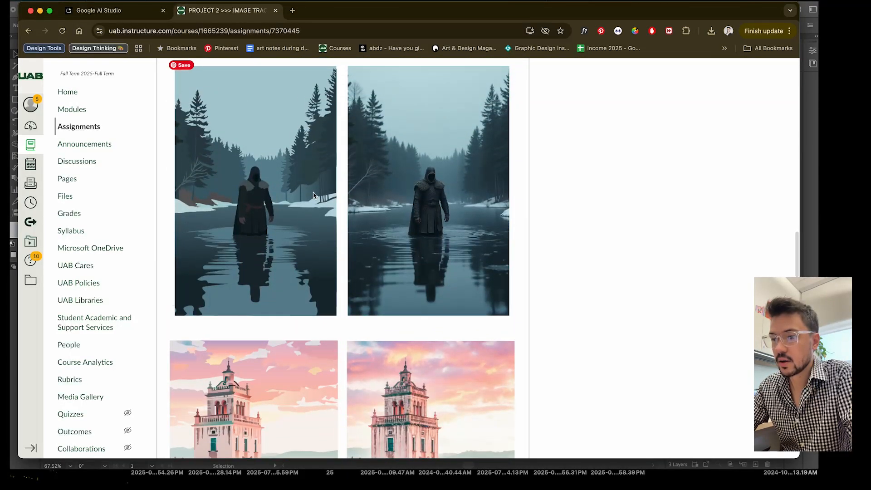
Compare the traced hooded figure in the lake with its original image, examining the trees, snowbanks and water reflections
scroll(306, 205, "up", 5)
scroll(306, 205, "down", 3)
scroll(306, 202, "up", 4)
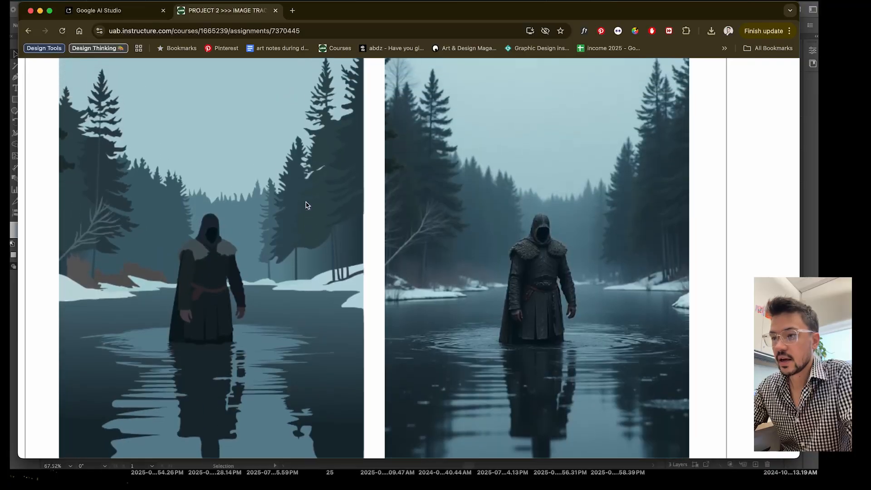
scroll(306, 205, "down", 4)
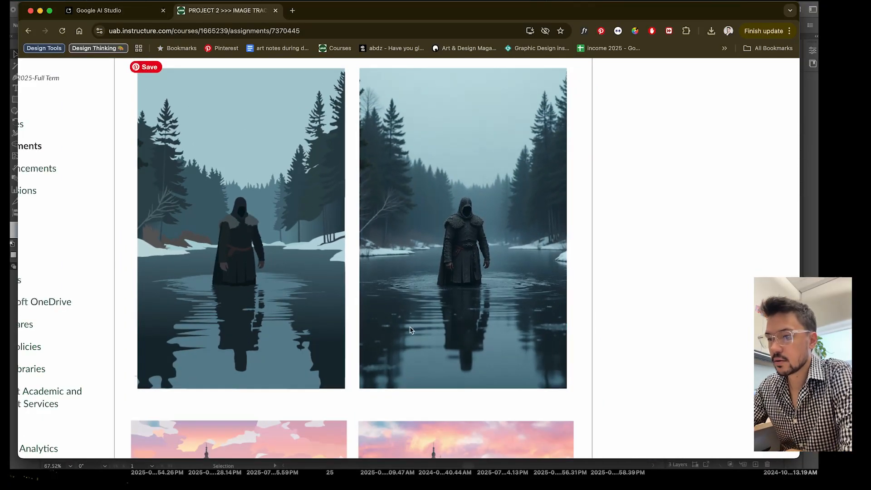
scroll(410, 330, "up", 2)
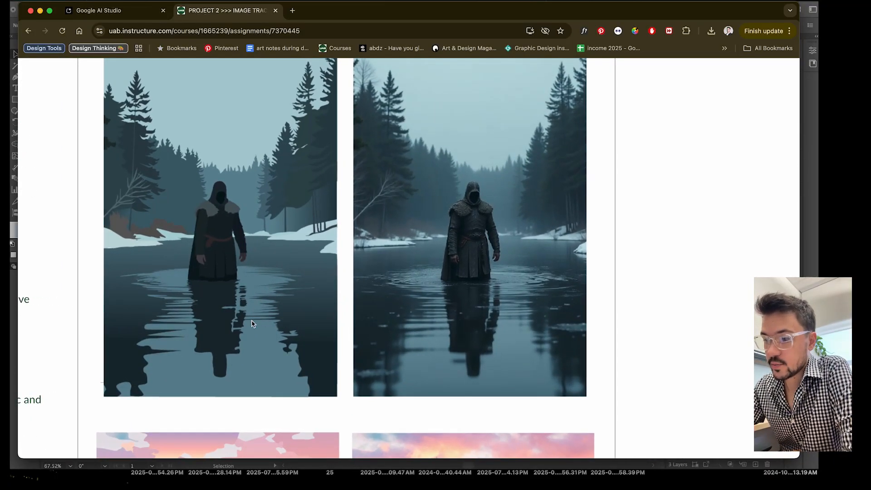
scroll(275, 289, "up", 2)
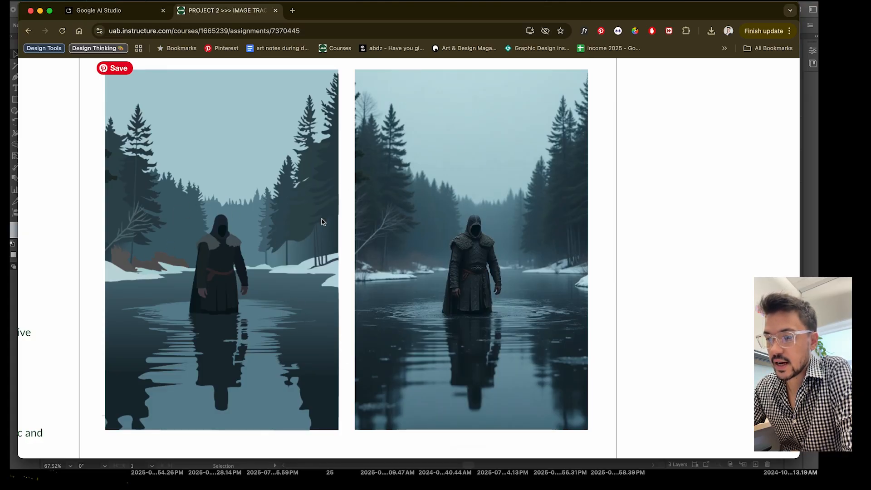
scroll(241, 244, "up", 3)
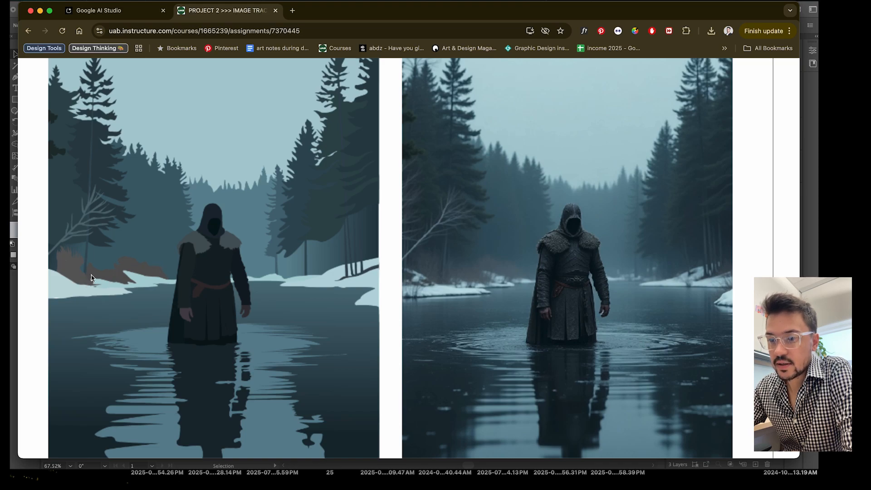
scroll(334, 302, "down", 3)
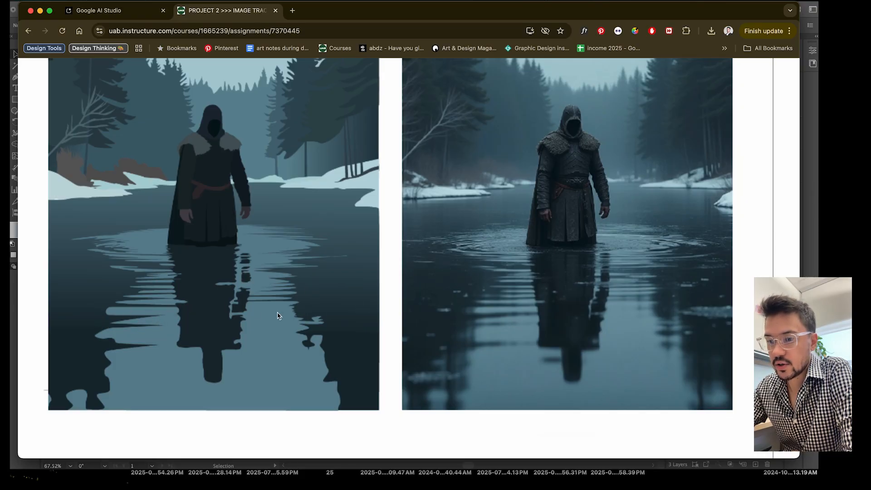
scroll(227, 298, "up", 2)
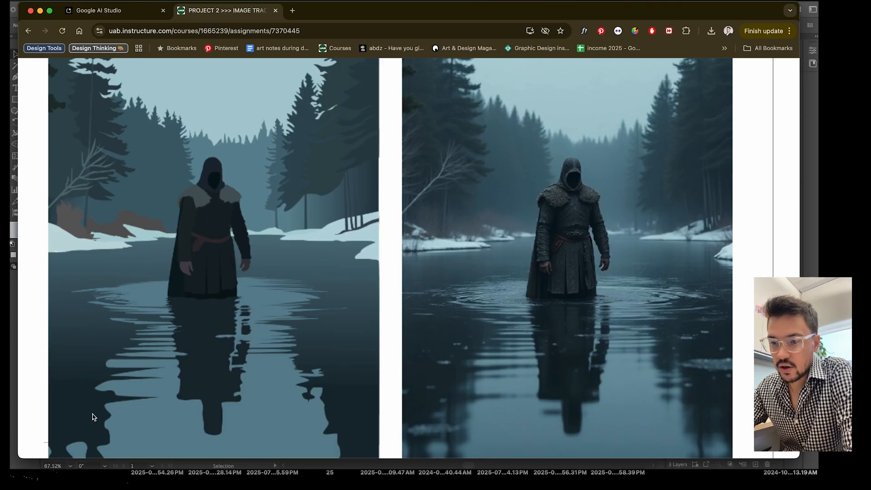
Compare the traced pink tower example with its original image, examining the sky, clouds and building details
scroll(223, 247, "down", 10)
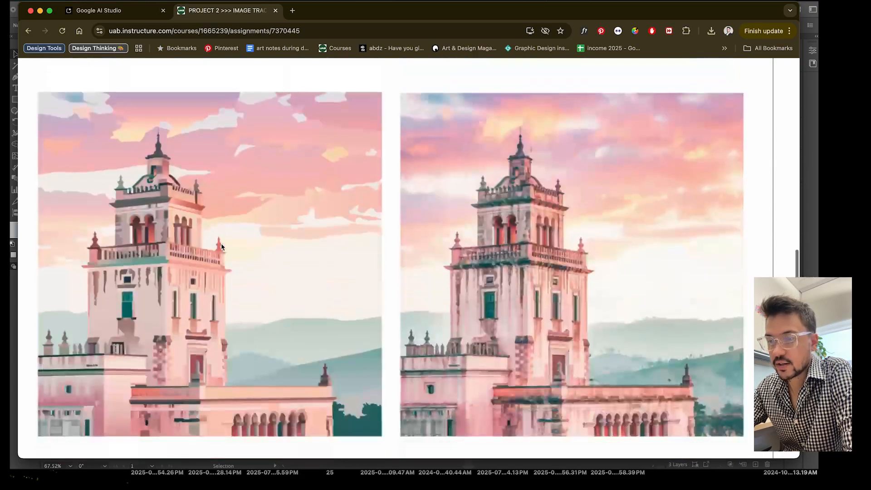
scroll(259, 217, "up", 1)
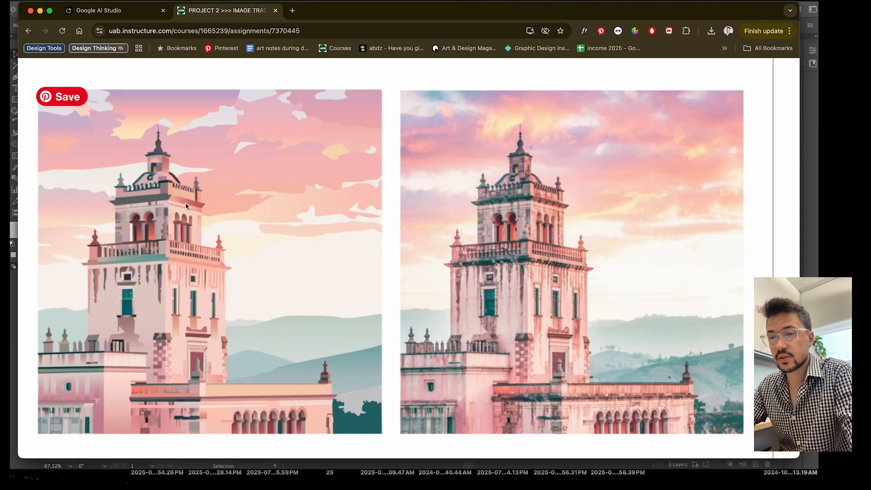
scroll(146, 124, "up", 2)
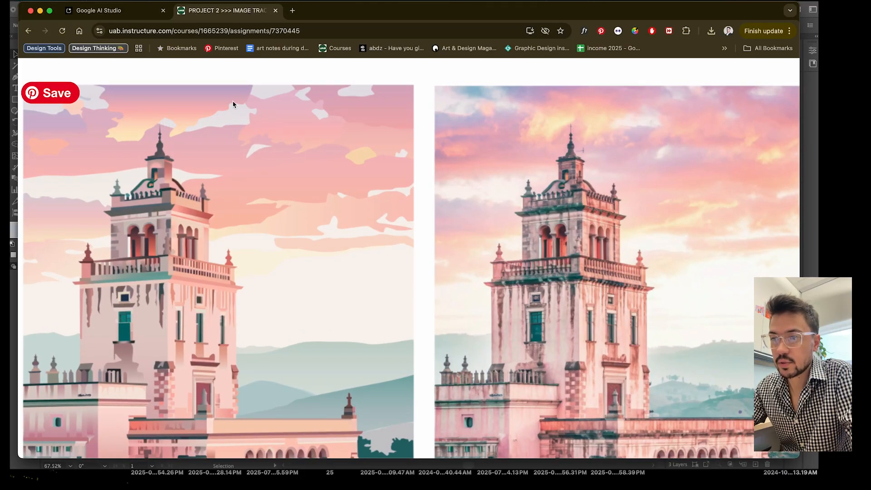
scroll(252, 168, "down", 5)
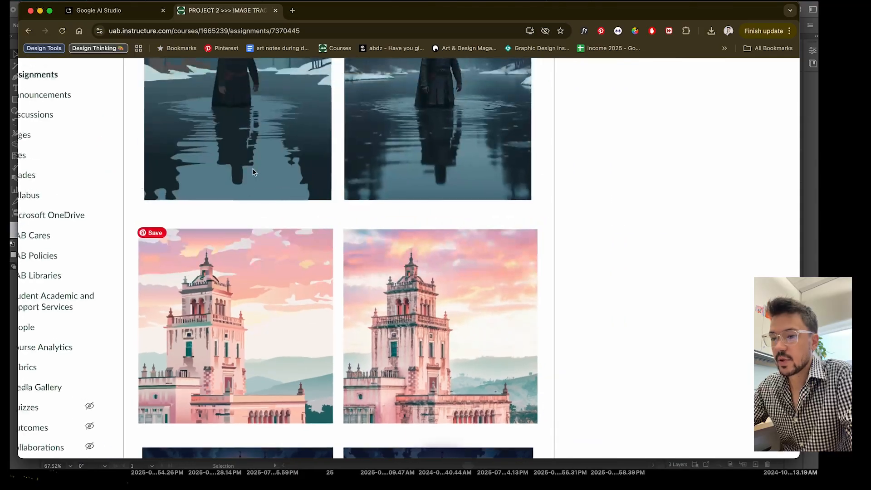
Examine the dark castle example and the temple in the clouds, comparing the temple's traced gradients with its original image
scroll(325, 282, "down", 8)
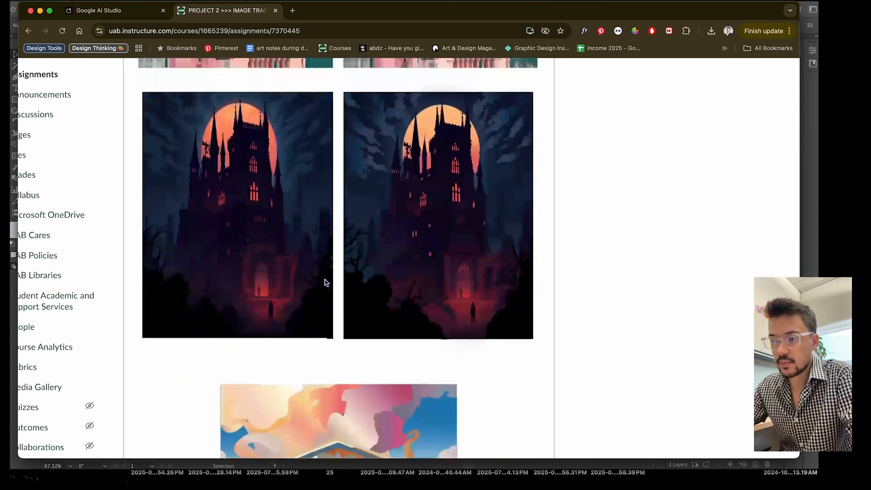
scroll(325, 282, "down", 6)
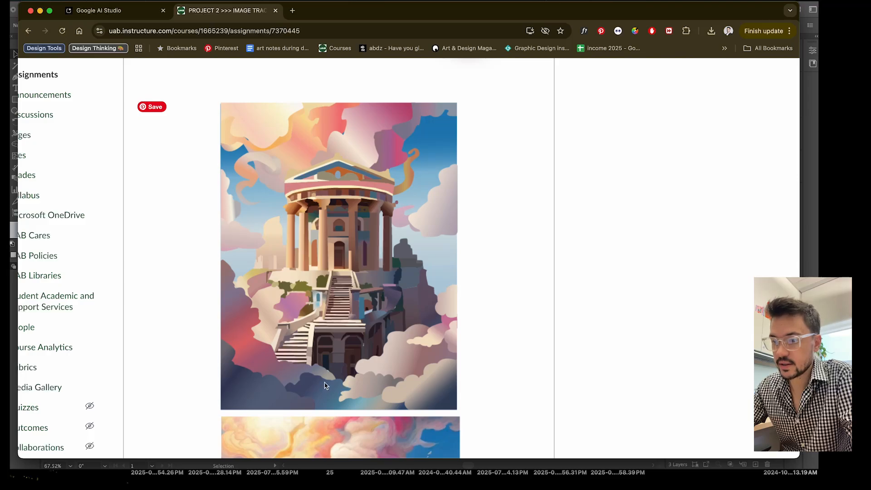
scroll(325, 386, "down", 5)
scroll(325, 386, "down", 3)
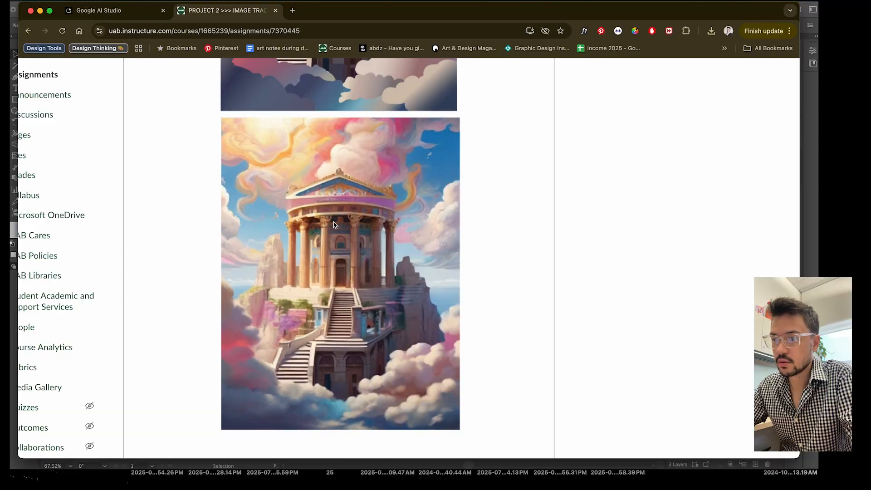
scroll(317, 193, "up", 2)
scroll(319, 202, "up", 5)
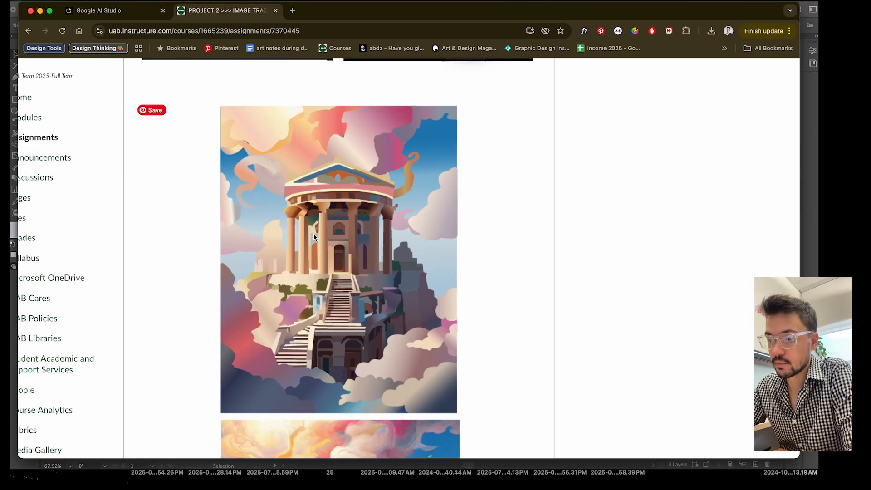
scroll(314, 233, "up", 5)
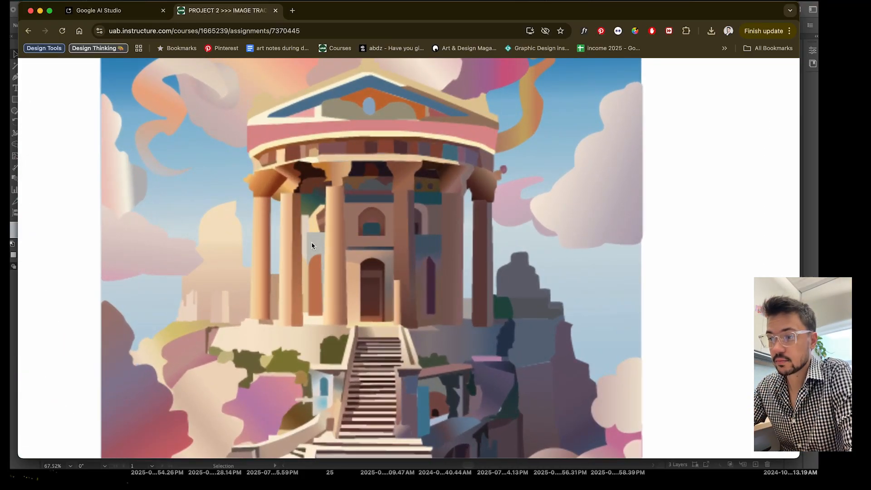
scroll(311, 245, "down", 5)
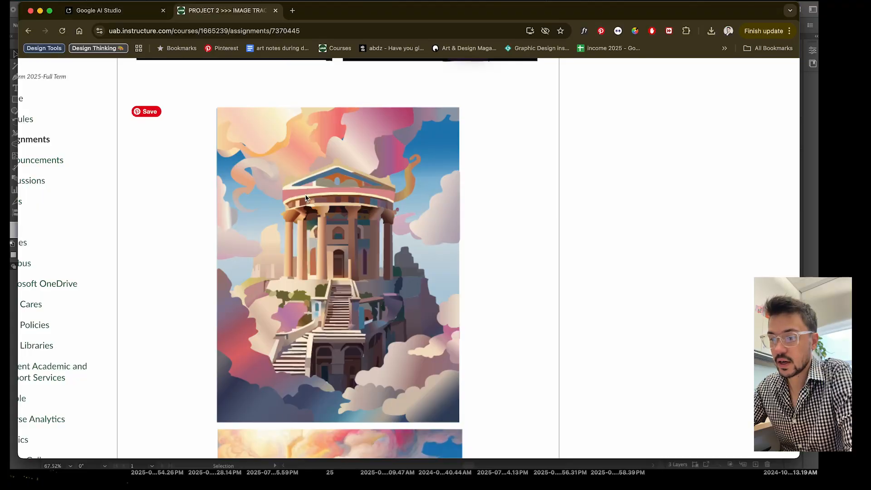
scroll(322, 254, "down", 20)
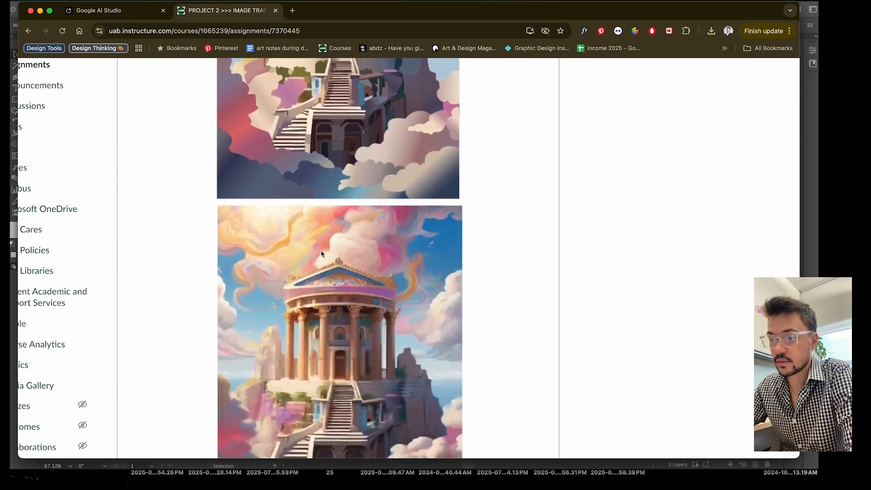
Compare the traced and original versions in the grid of pink building, desert fortress and stone tower examples
scroll(320, 253, "up", 5)
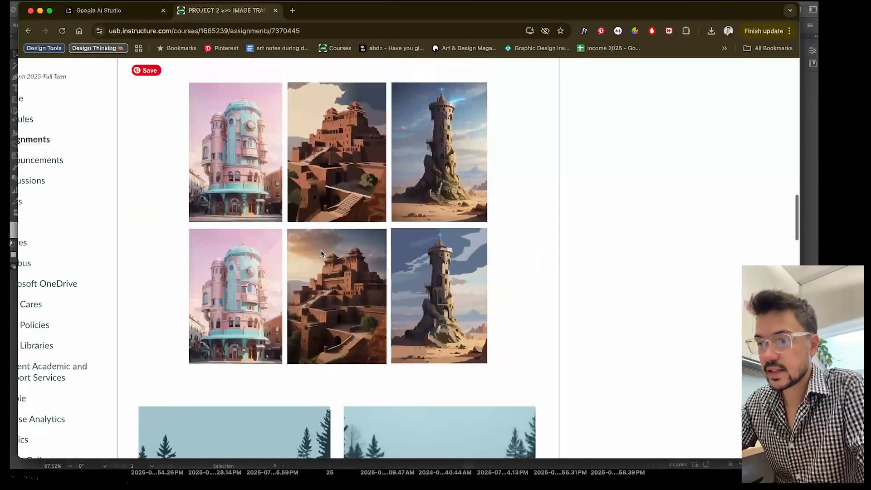
scroll(321, 254, "up", 5)
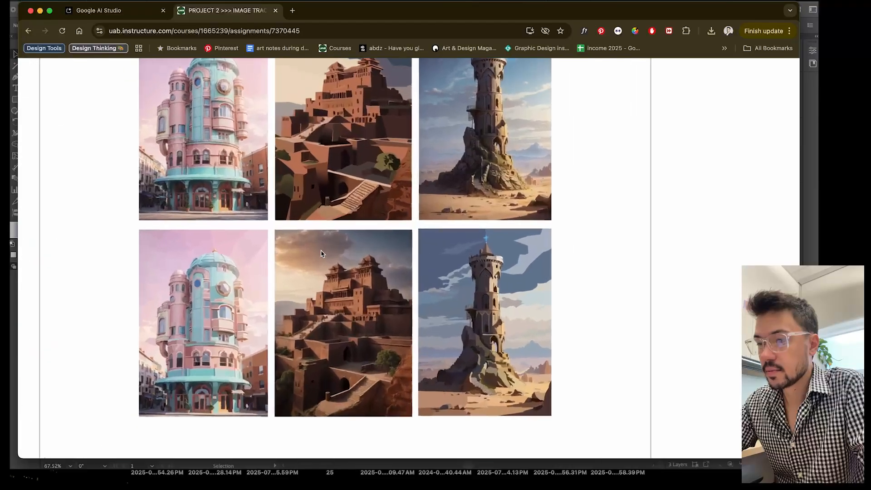
scroll(322, 254, "up", 1)
scroll(321, 254, "down", 3)
scroll(321, 255, "down", 5)
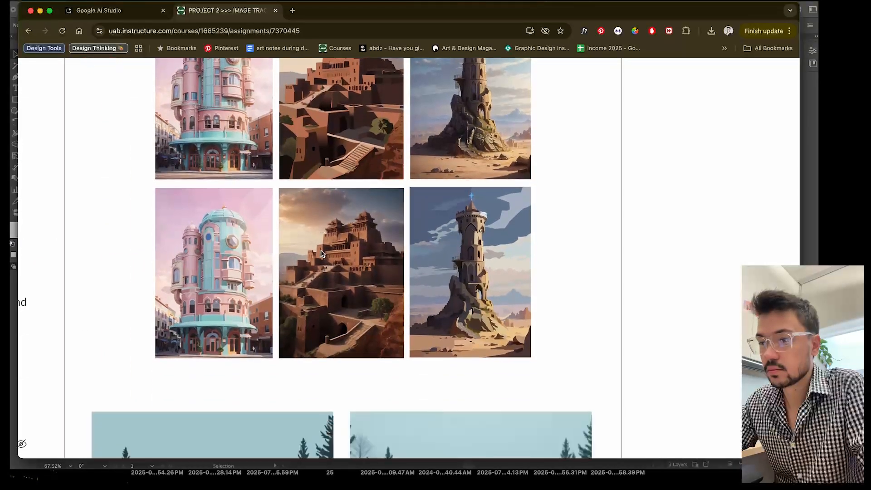
scroll(321, 254, "up", 1)
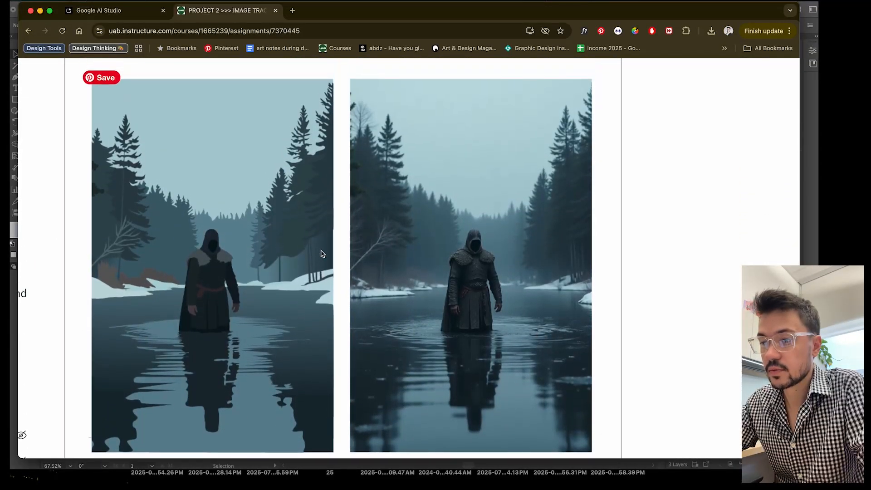